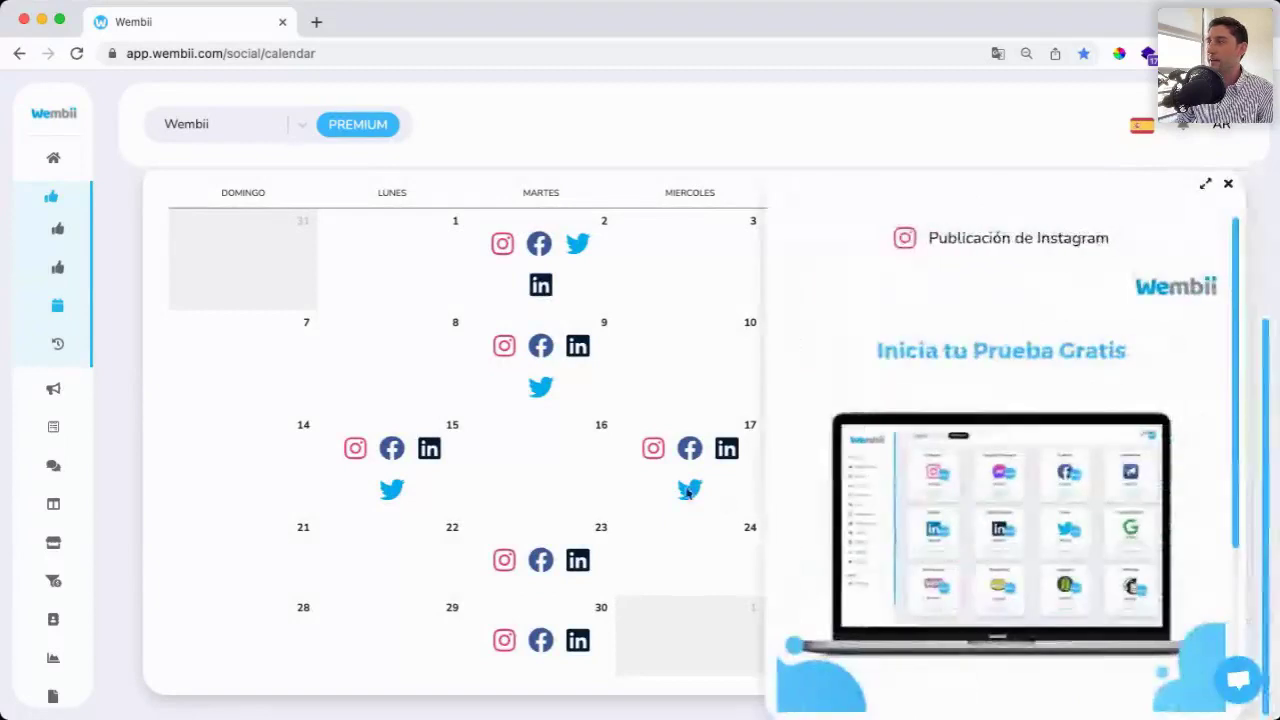
# Step: Preview the scheduled Facebook post about Canva designs from the social media calendar and close the preview
pyautogui.click(640, 480)
pyautogui.click(874, 560)
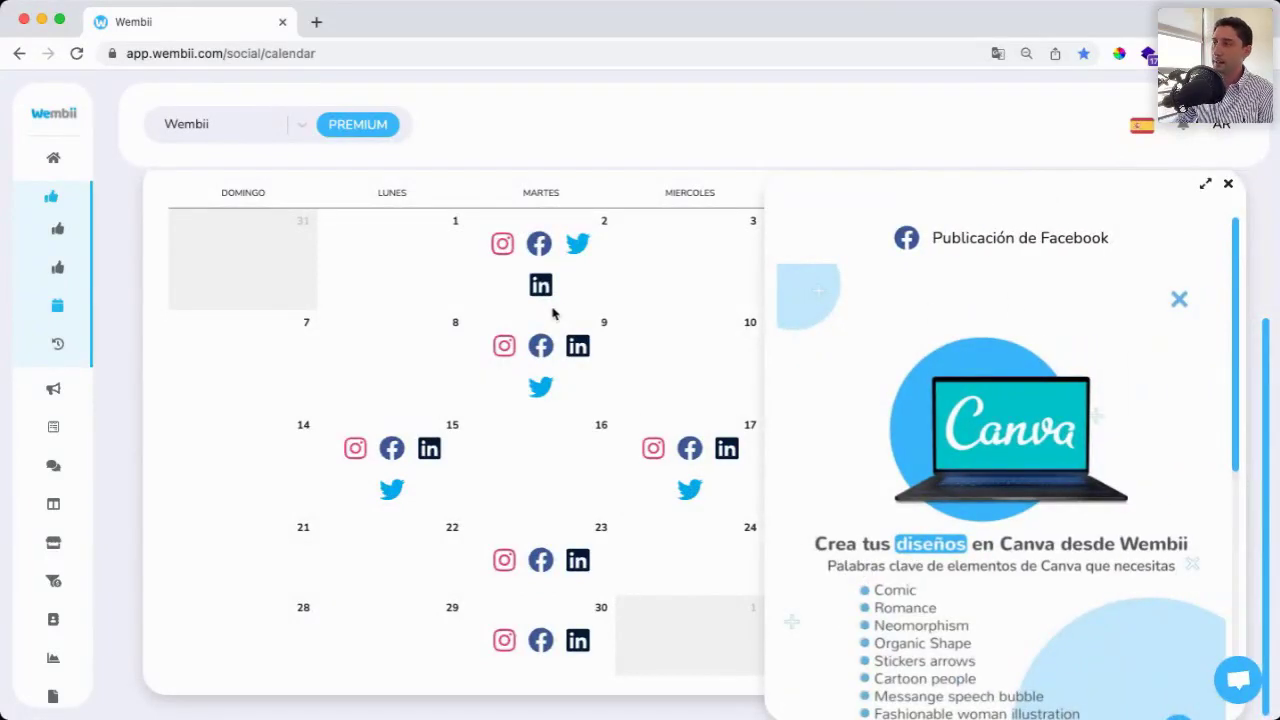
pyautogui.scroll(-10, 958, 392)
pyautogui.click(752, 358)
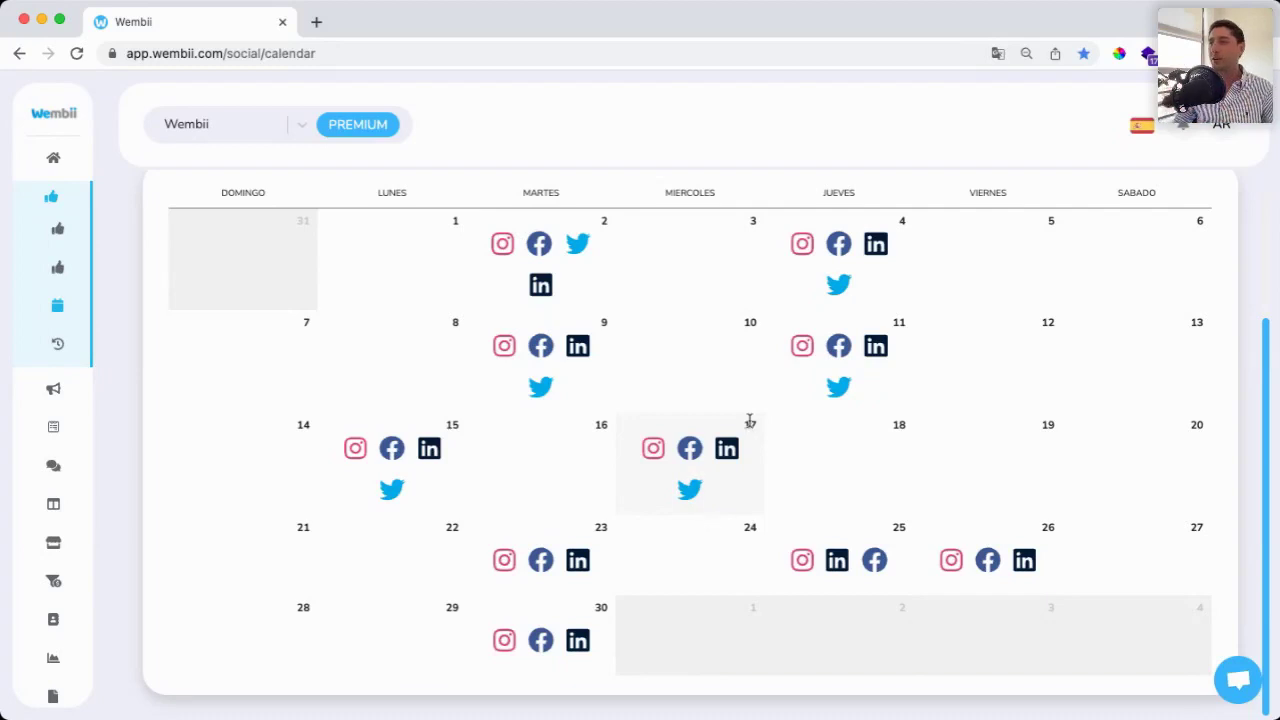
# Step: Open the social media Historial and look through the published December 2021 posts
pyautogui.moveTo(109, 363)
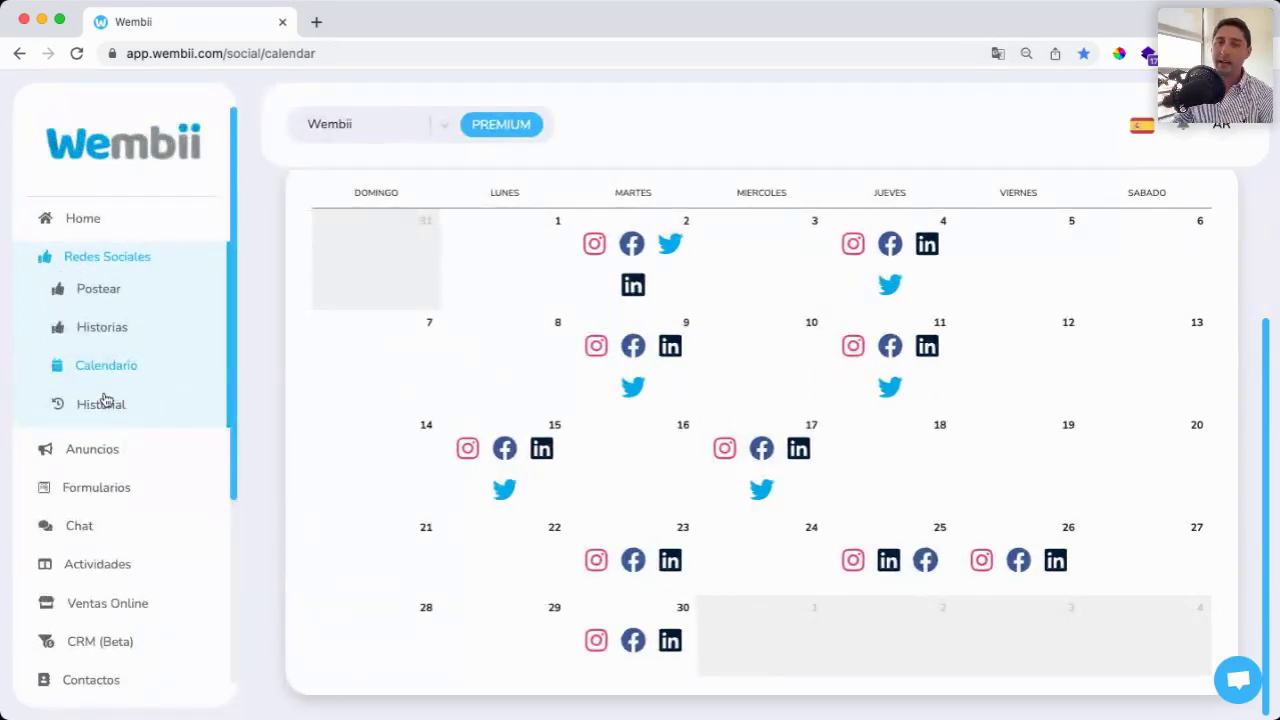
pyautogui.click(104, 402)
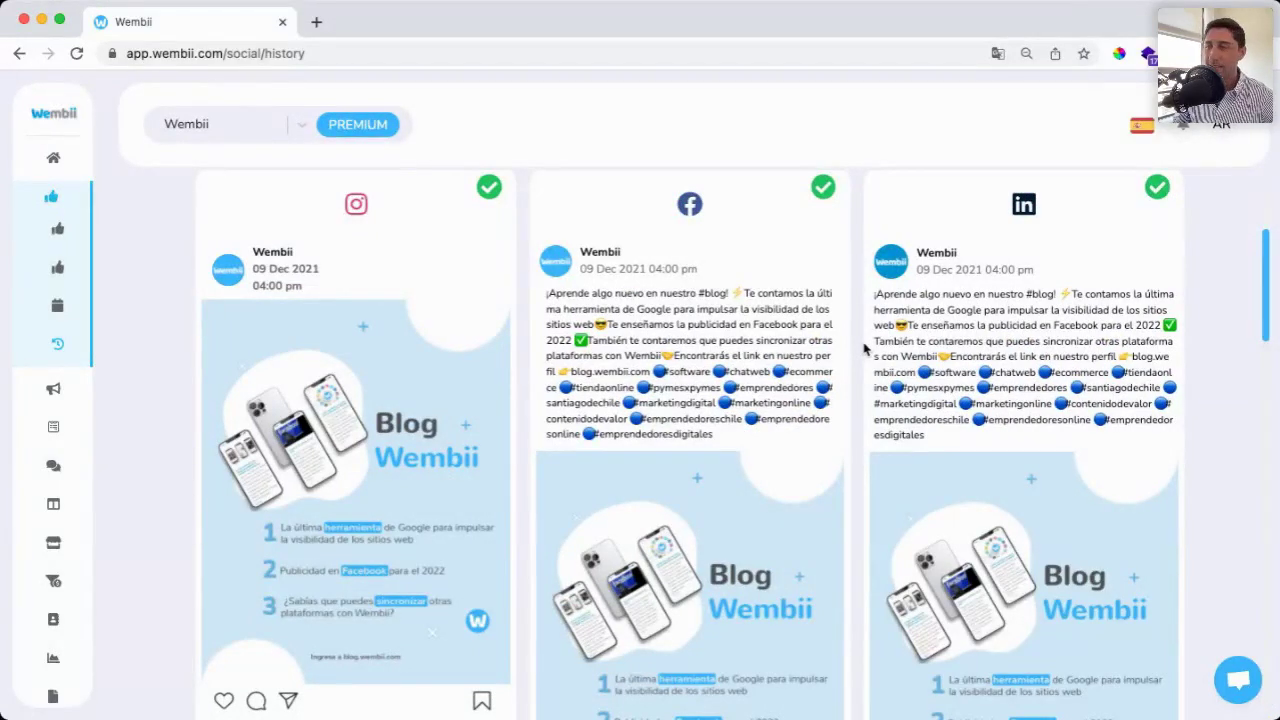
pyautogui.scroll(-20, 866, 347)
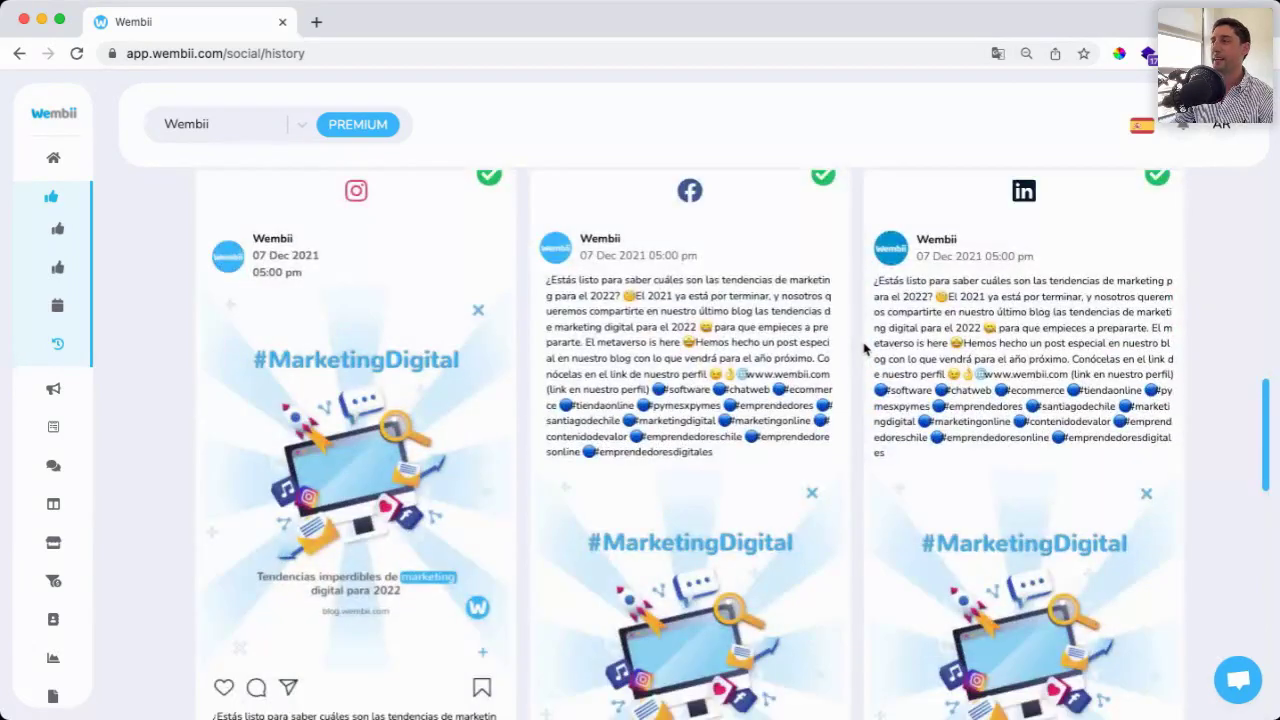
pyautogui.scroll(10, 866, 347)
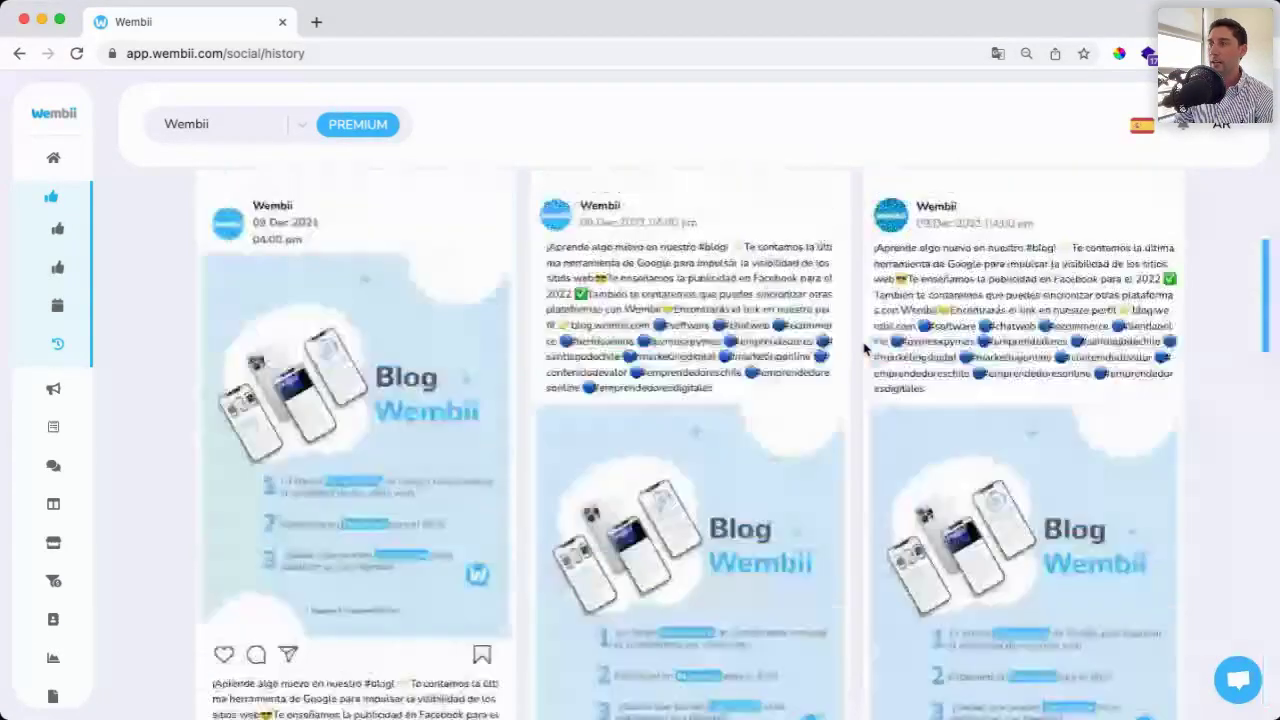
pyautogui.scroll(5, 866, 347)
# Step: Open the ad campaigns list under Anuncios and start creating a new campaign
pyautogui.moveTo(49, 183)
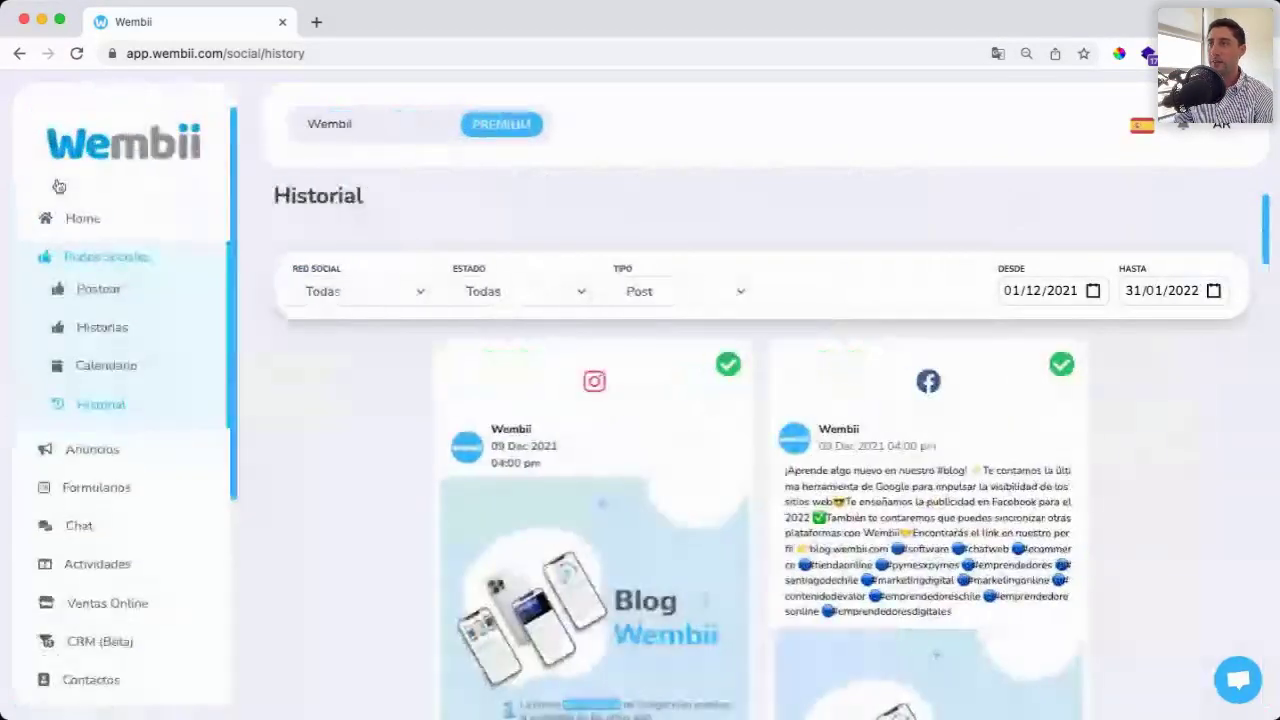
pyautogui.click(102, 268)
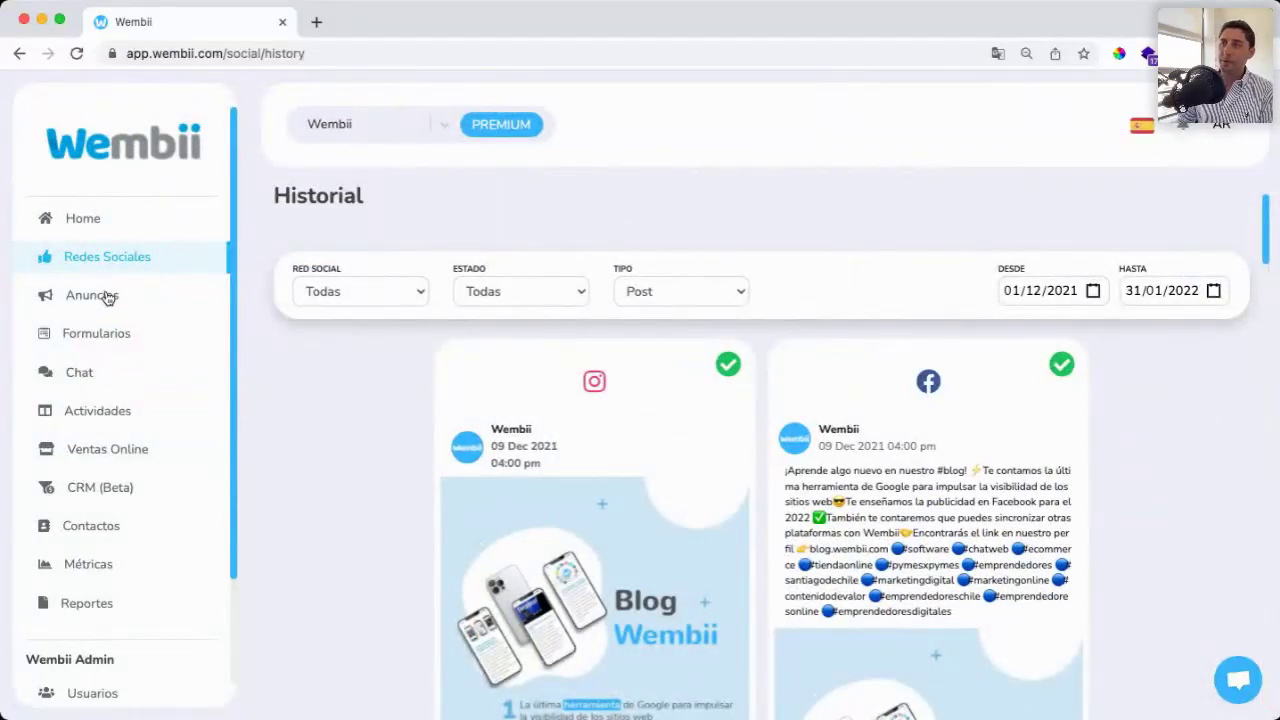
pyautogui.click(108, 296)
pyautogui.click(109, 331)
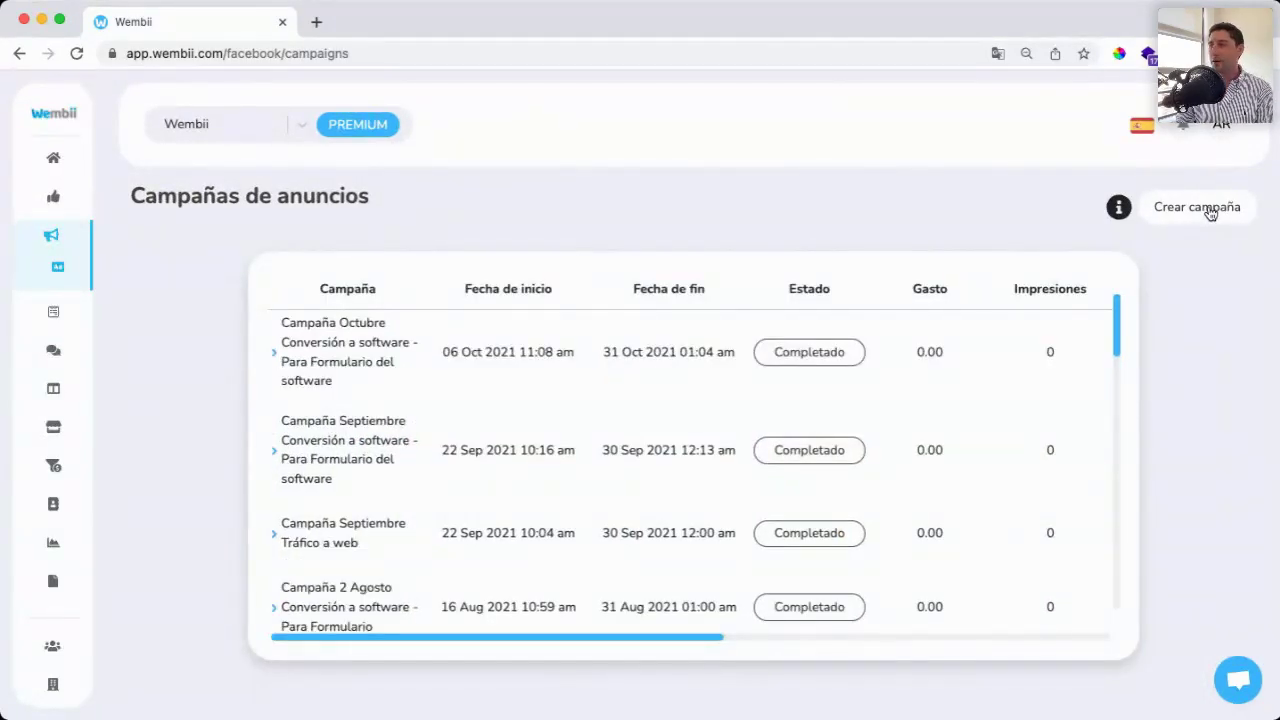
pyautogui.click(1198, 207)
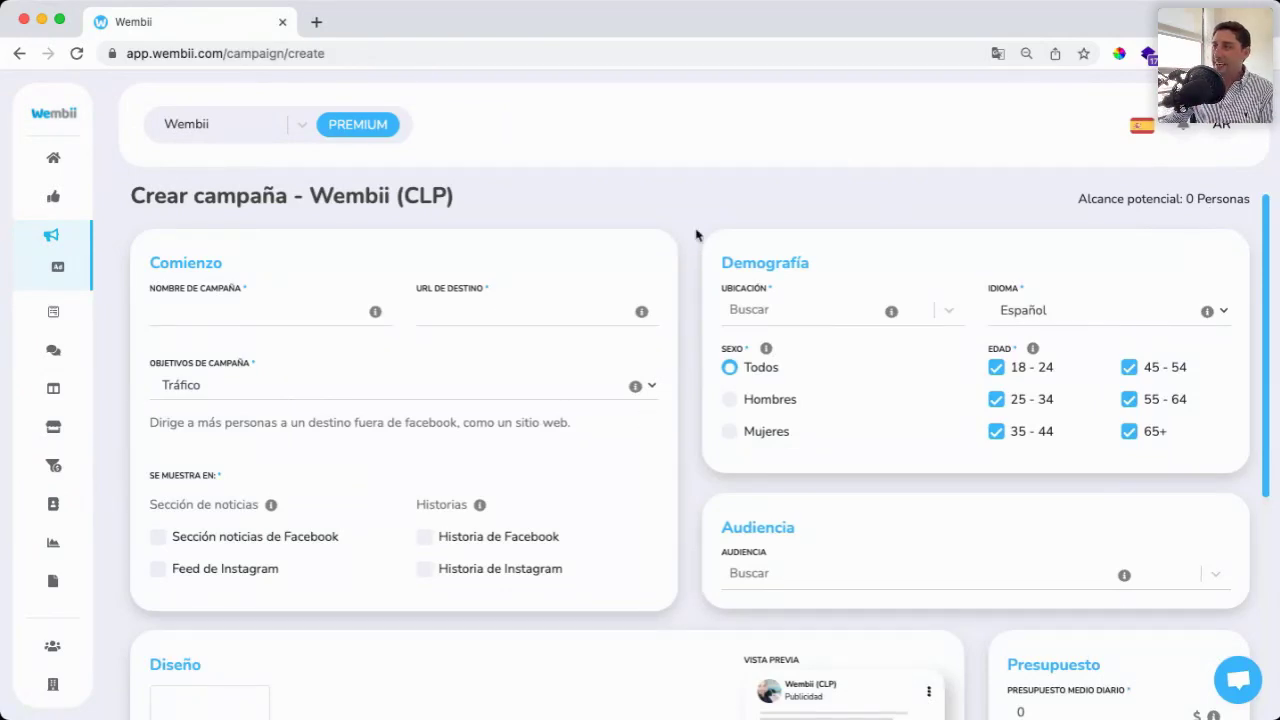
# Step: Examine the new campaign form's name, destination URL, objective, placement, demographics, audience, design and budget sections without filling them in
pyautogui.scroll(-2, 500, 322)
pyautogui.scroll(2, 500, 321)
pyautogui.scroll(-7, 500, 321)
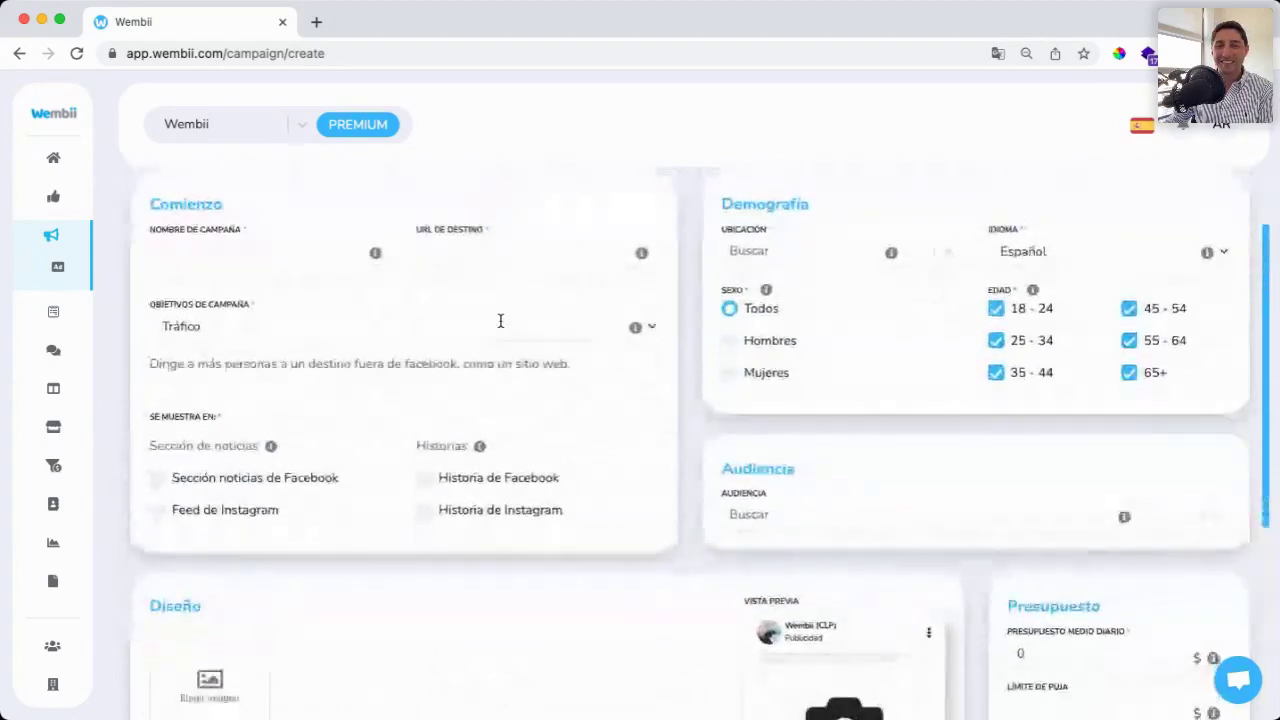
pyautogui.scroll(7, 500, 320)
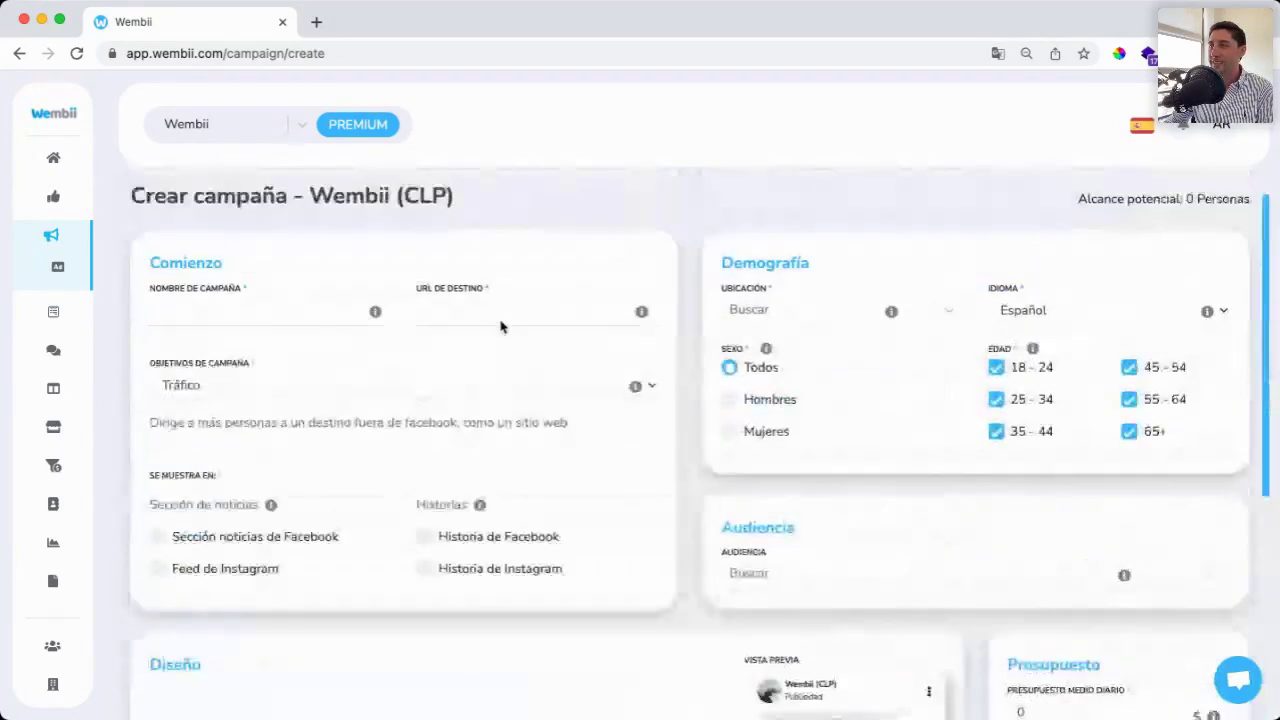
pyautogui.click(232, 314)
pyautogui.click(436, 313)
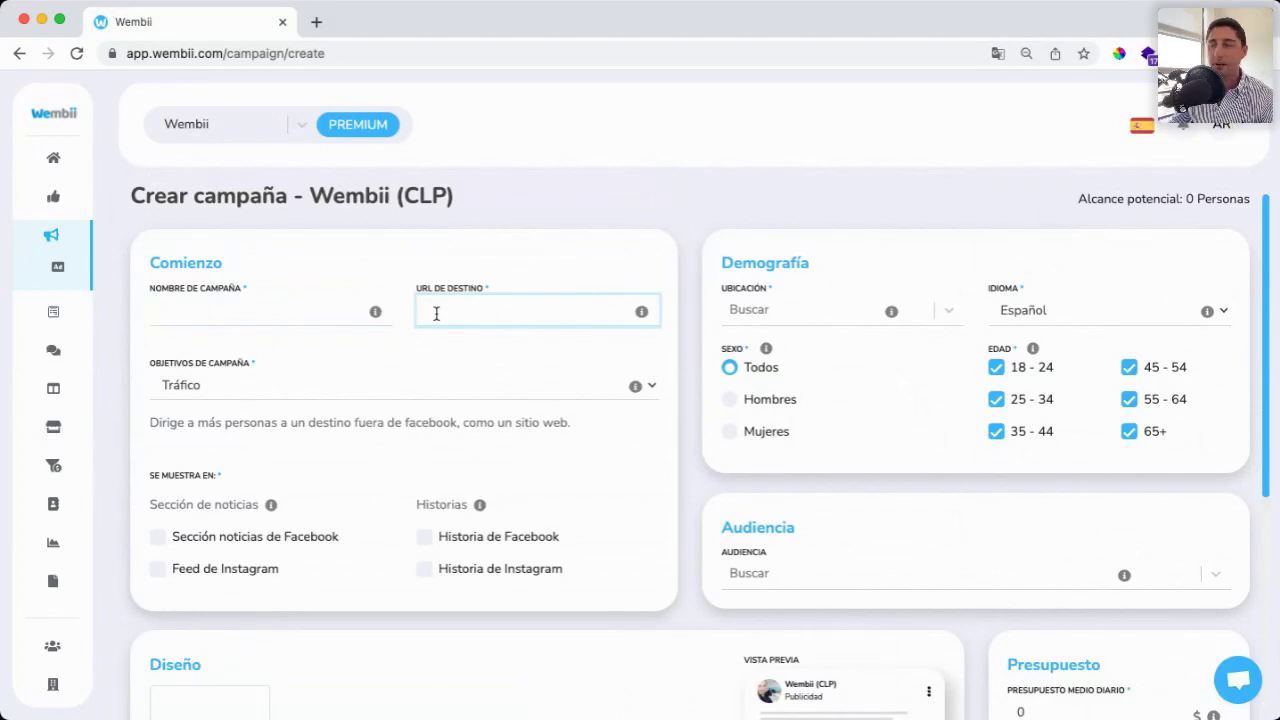
pyautogui.click(641, 311)
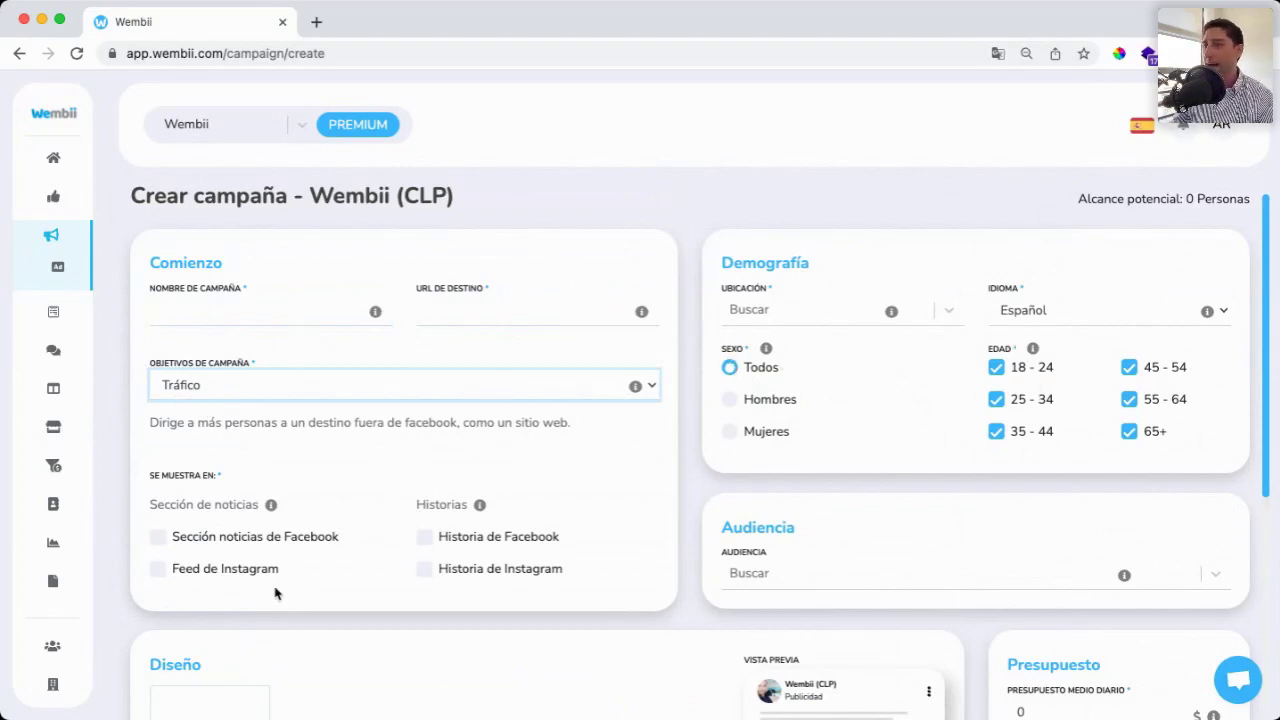
pyautogui.scroll(-3, 363, 520)
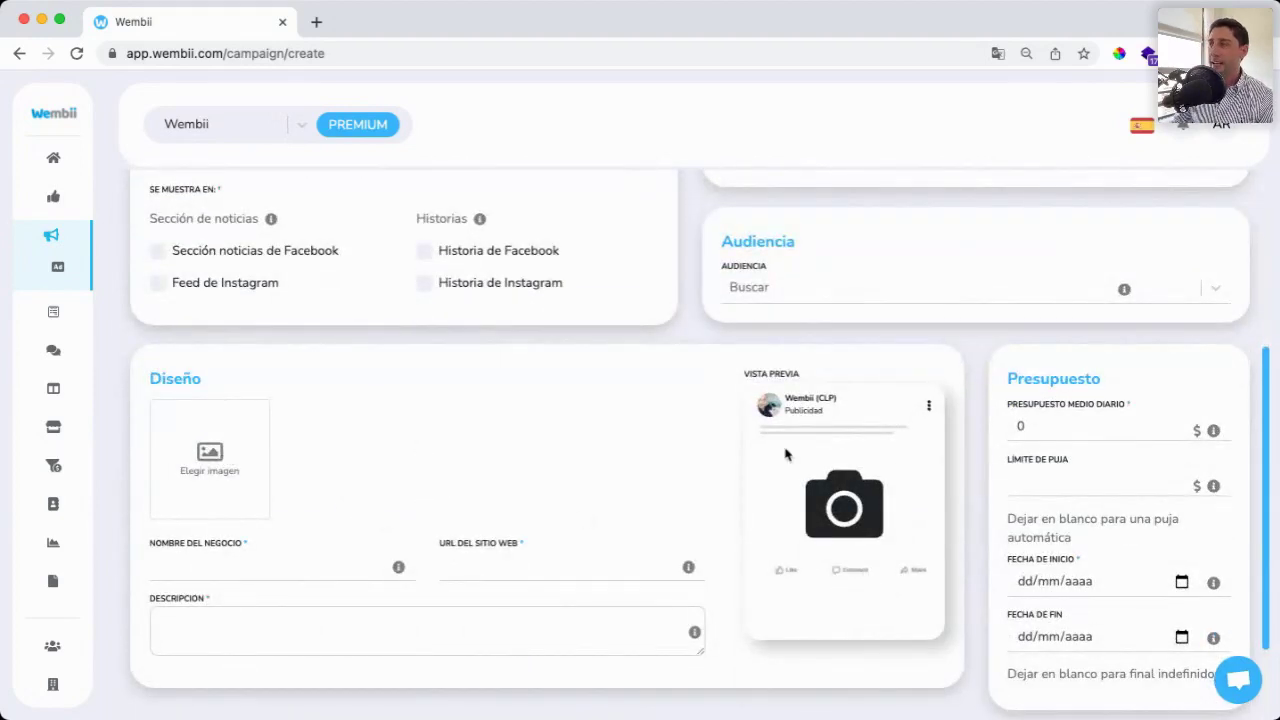
pyautogui.scroll(-2, 357, 480)
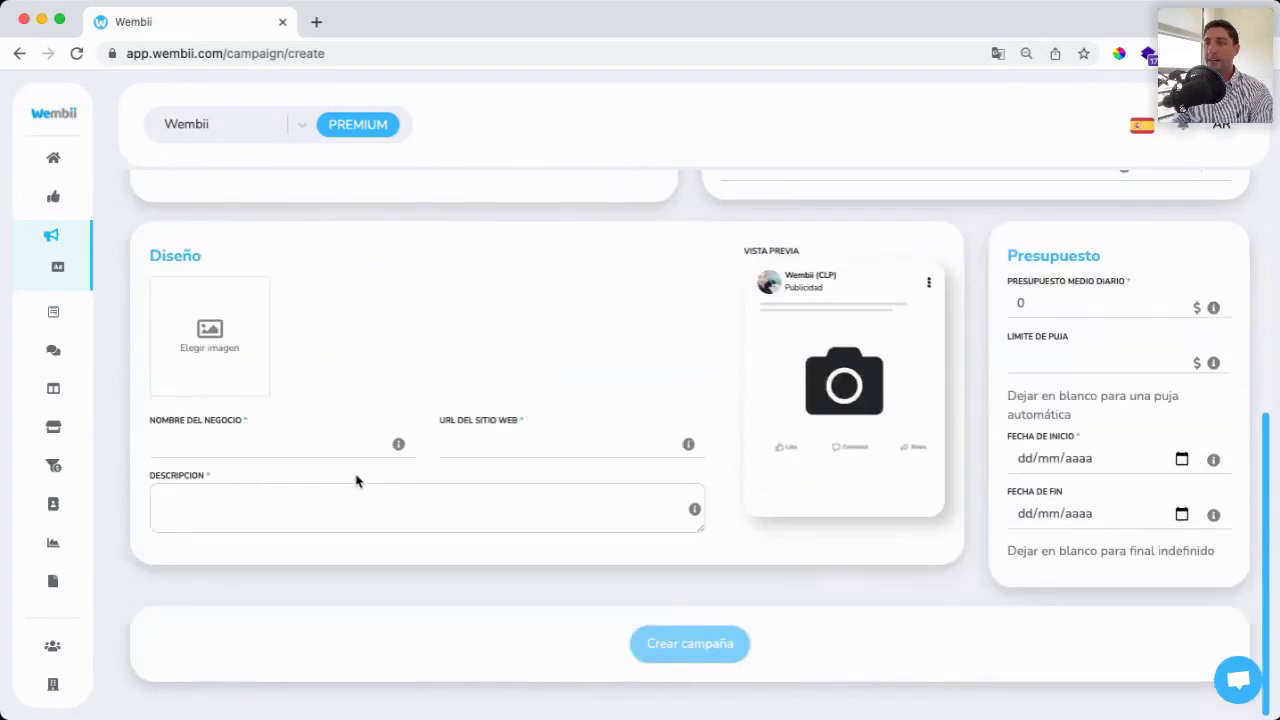
pyautogui.scroll(5, 357, 480)
# Step: Go to the web forms under Formularios and open the form named Wembii for editing
pyautogui.click(93, 295)
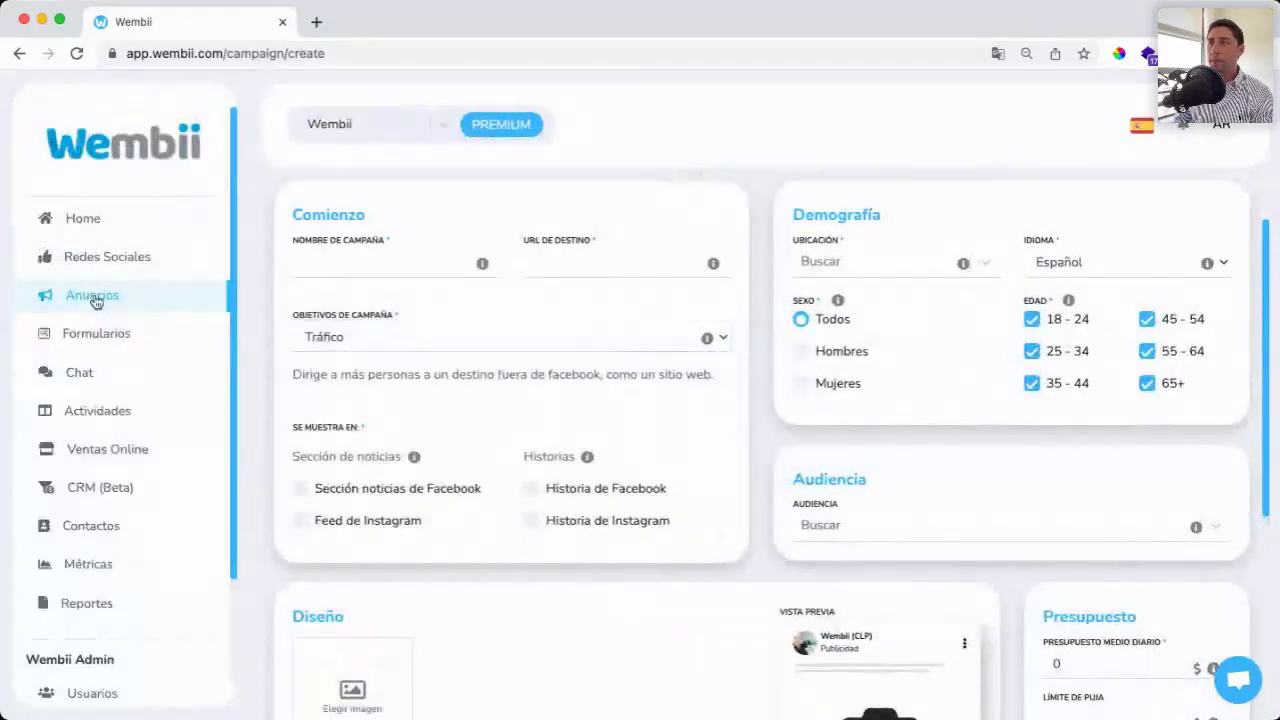
pyautogui.click(106, 345)
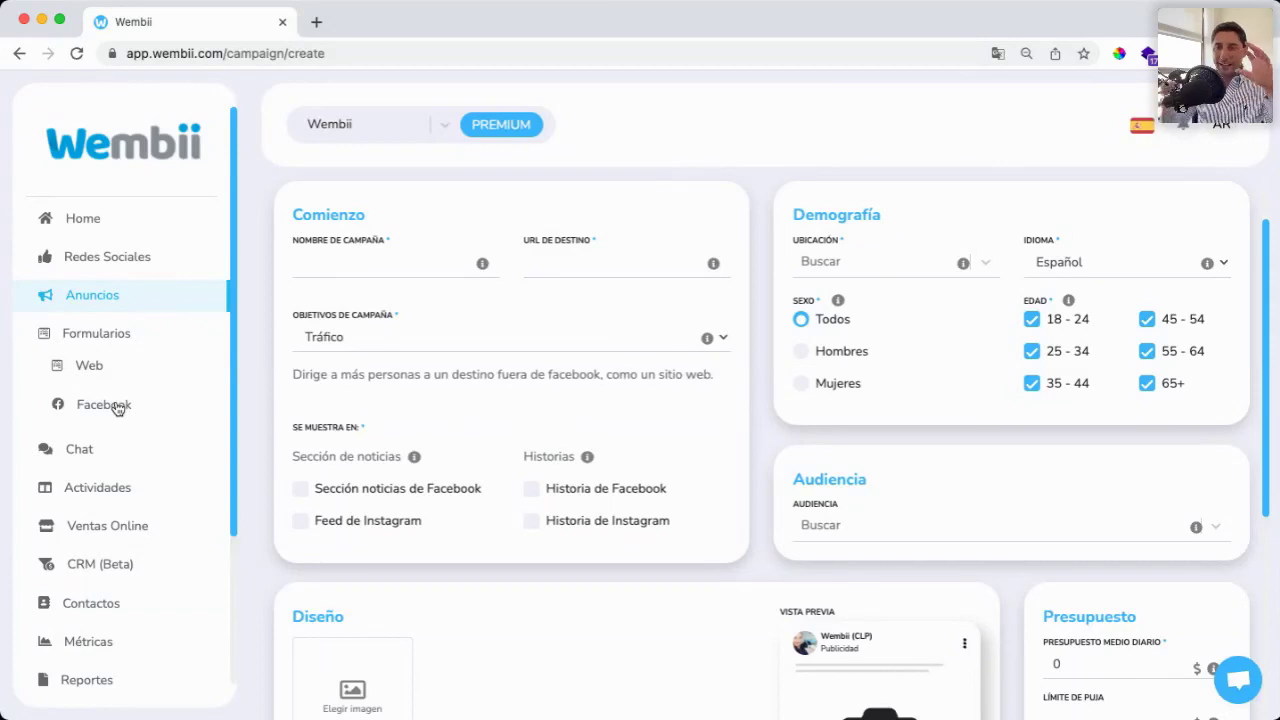
pyautogui.click(93, 372)
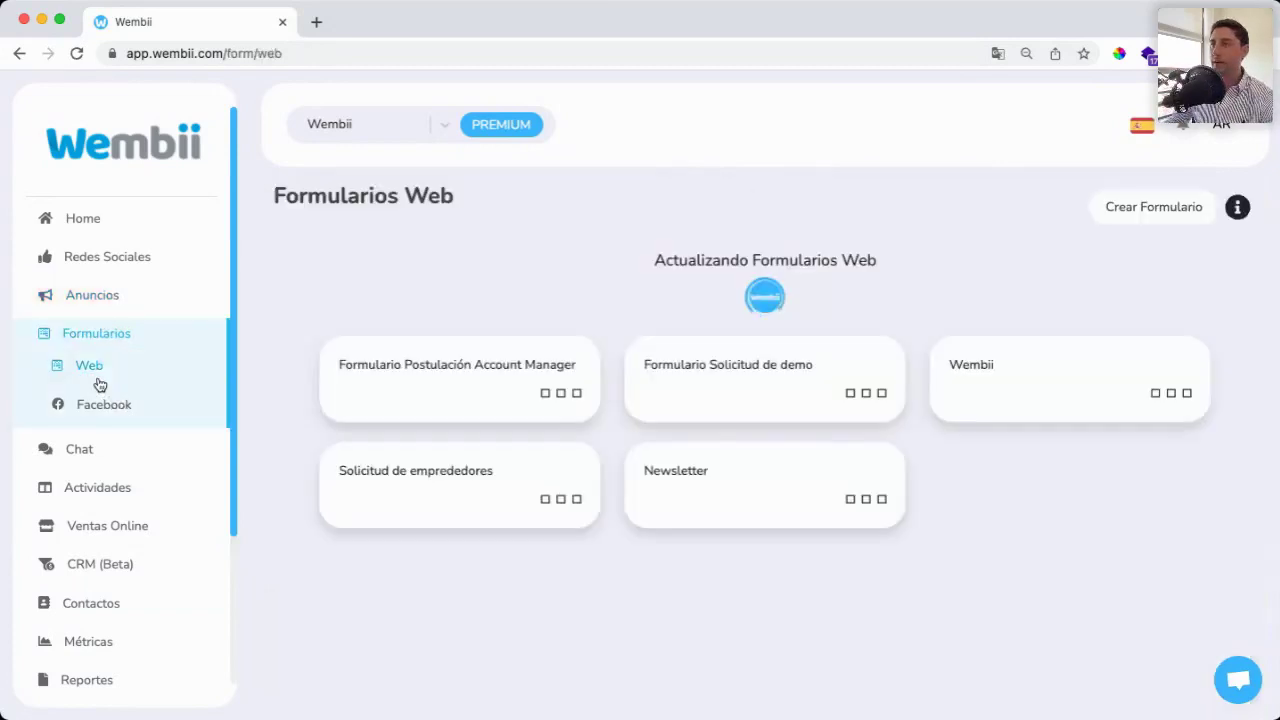
pyautogui.click(1075, 312)
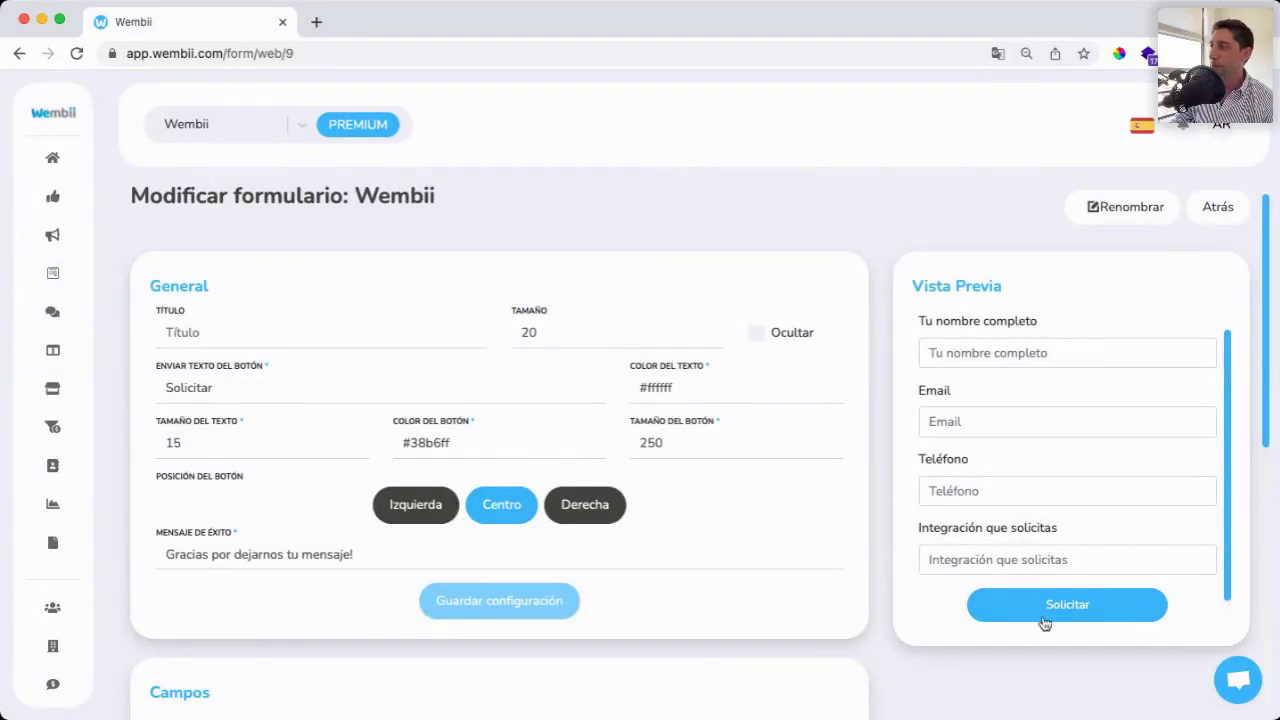
# Step: Review the Wembii form's fields and notifications, and copy its installation code
pyautogui.scroll(-5, 766, 660)
pyautogui.scroll(-3, 477, 610)
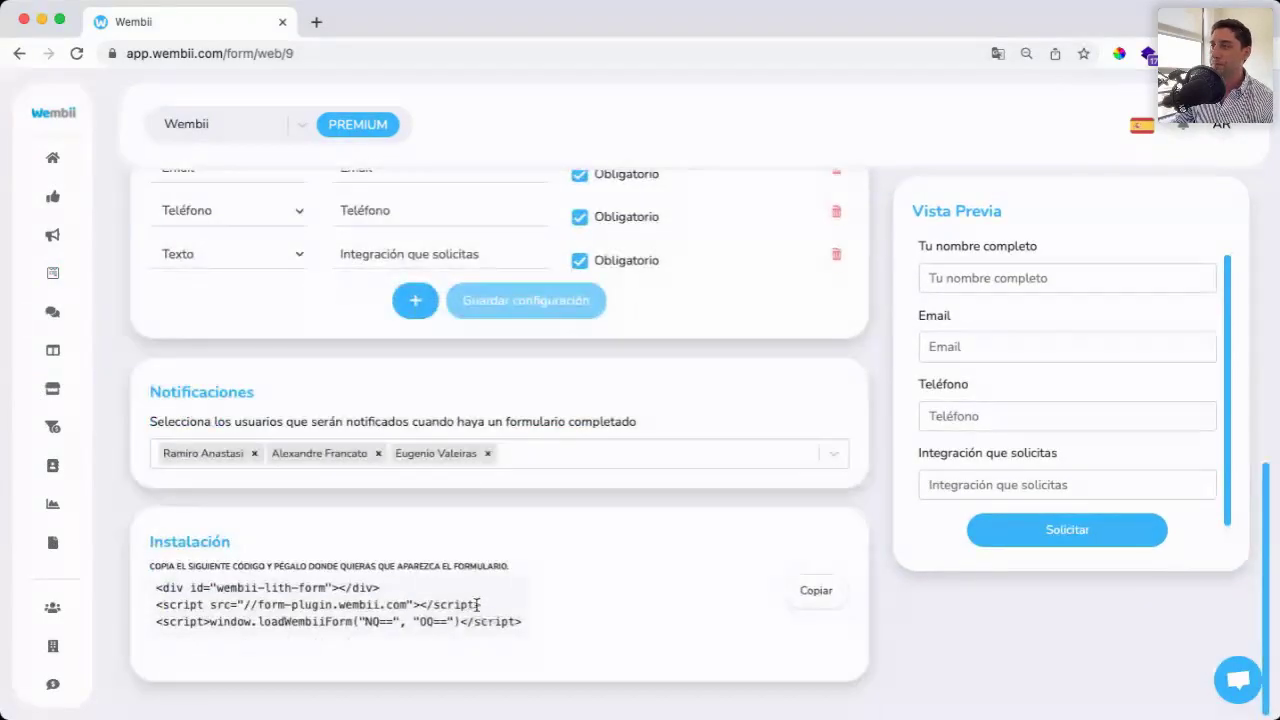
pyautogui.scroll(1, 836, 593)
pyautogui.click(836, 593)
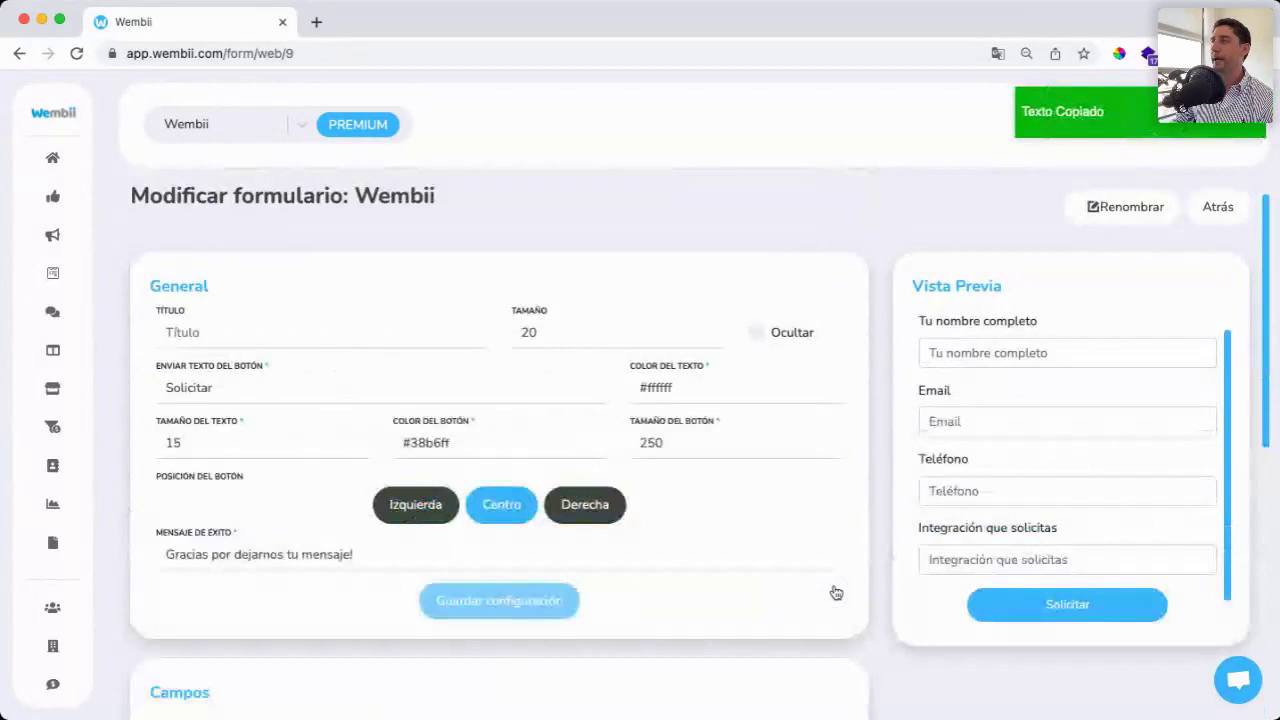
# Step: View the website chat conversations and the Facebook Messenger conversations
pyautogui.moveTo(77, 257)
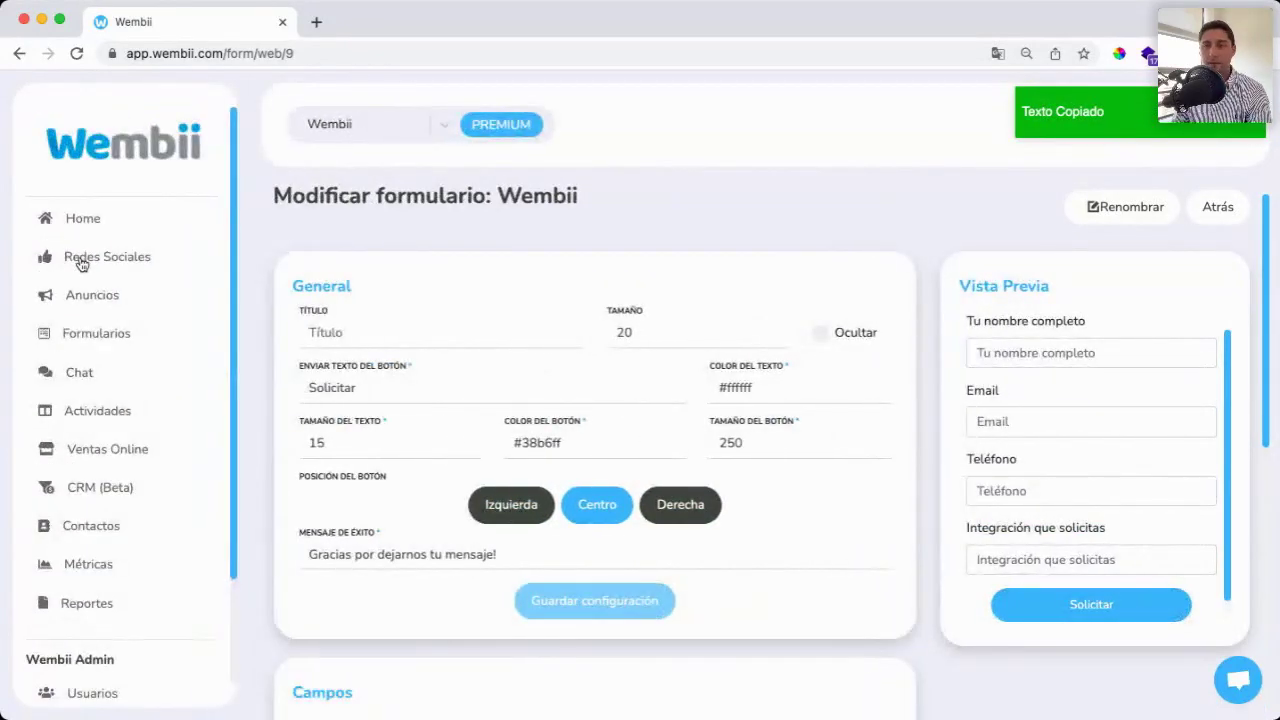
pyautogui.click(80, 373)
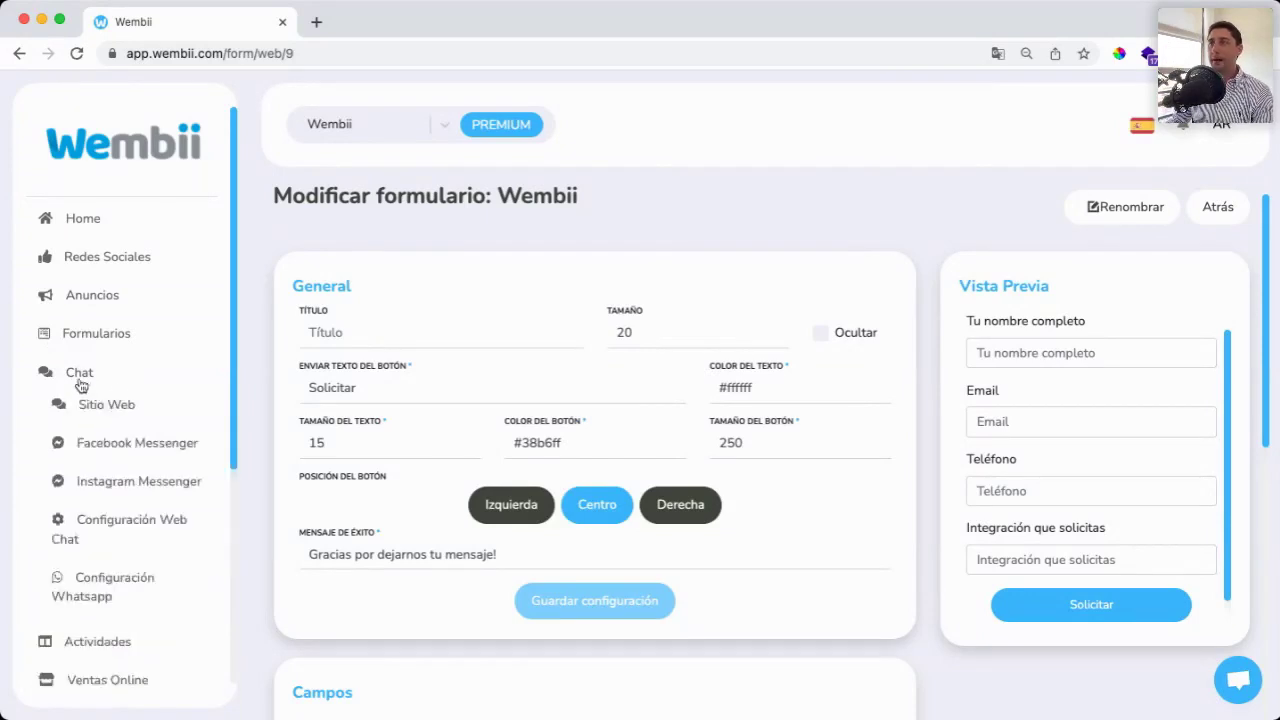
pyautogui.click(108, 401)
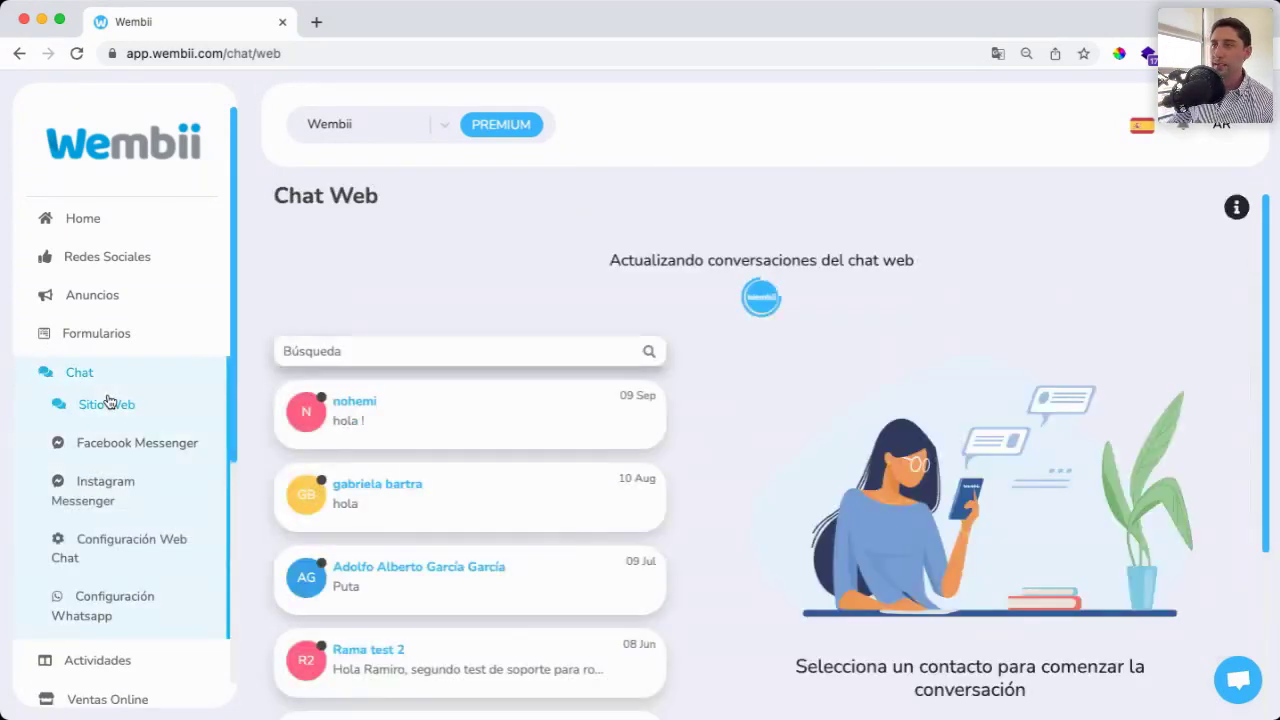
pyautogui.click(130, 444)
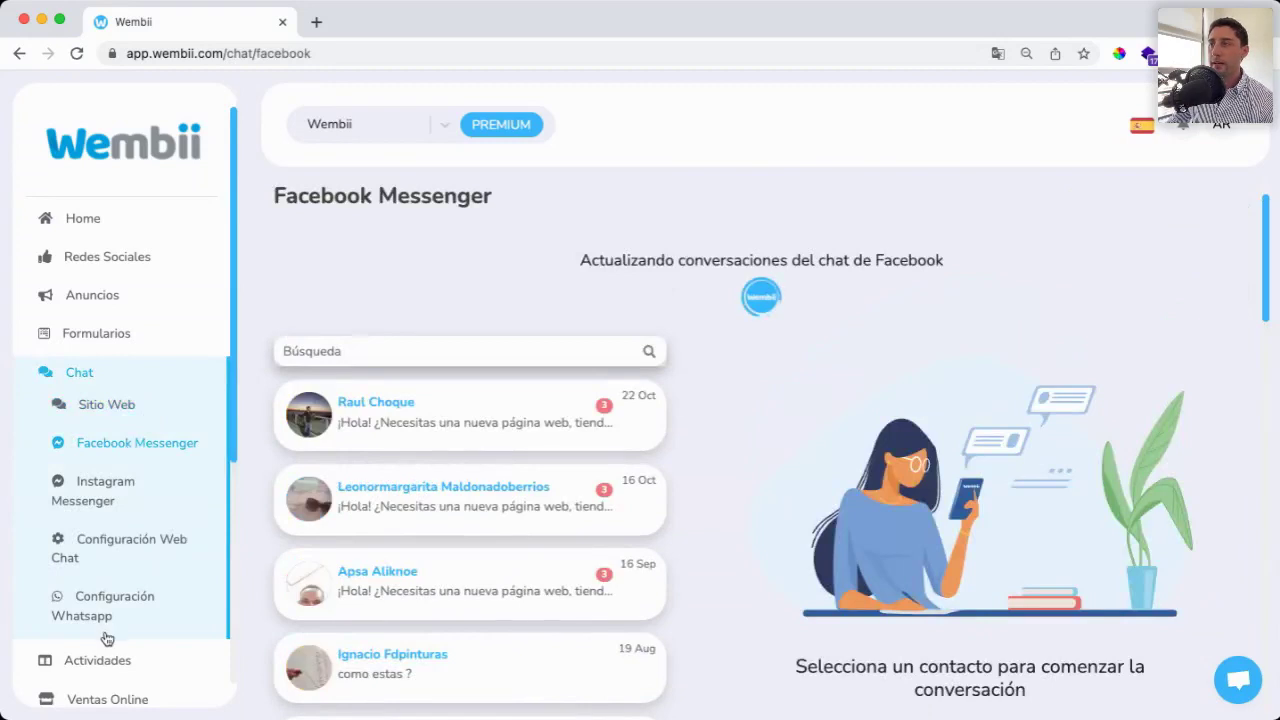
pyautogui.moveTo(103, 340)
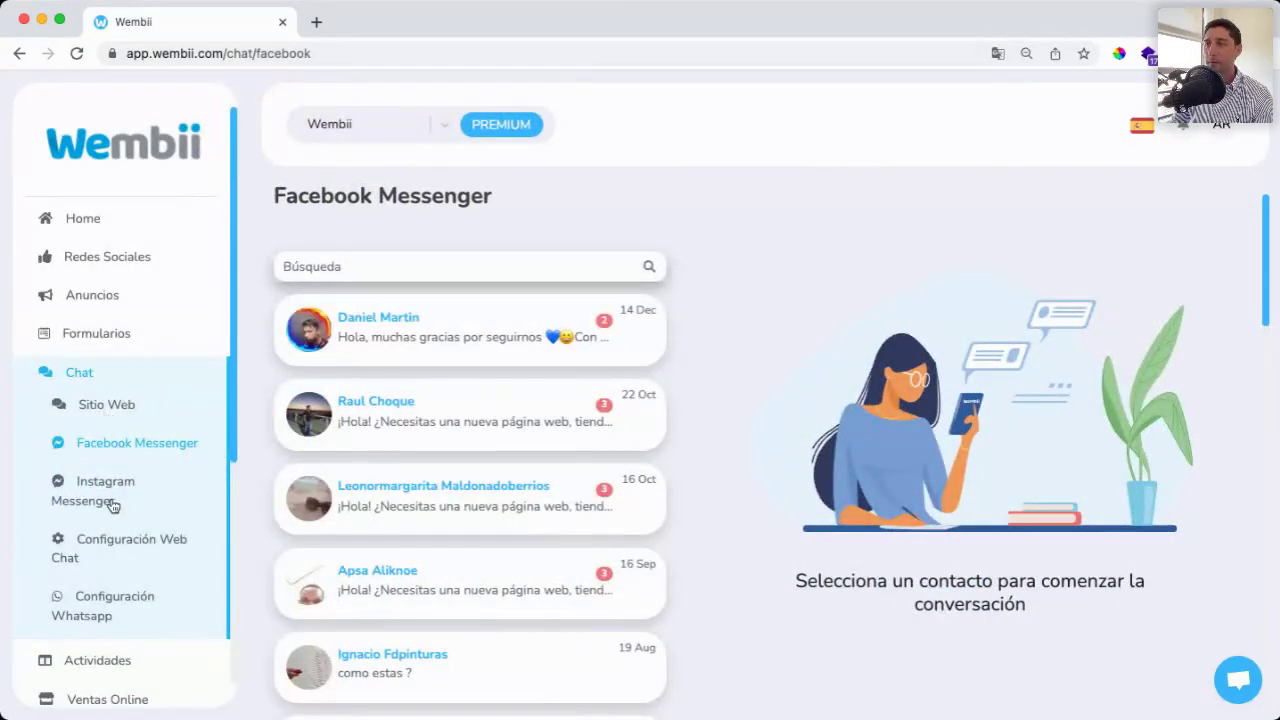
# Step: Load wembii.com in a new browser tab and return to the Facebook Messenger conversations
pyautogui.click(316, 21)
pyautogui.write('wem')
pyautogui.press('Return')
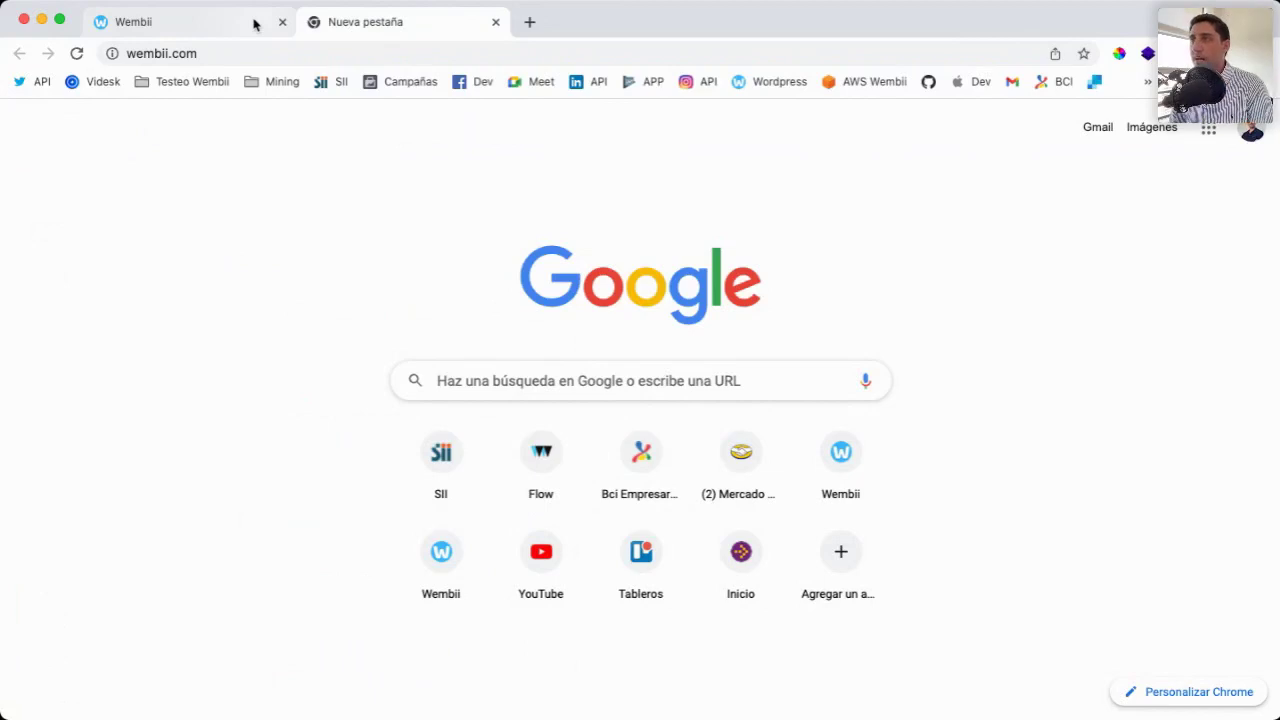
pyautogui.click(333, 52)
pyautogui.click(204, 20)
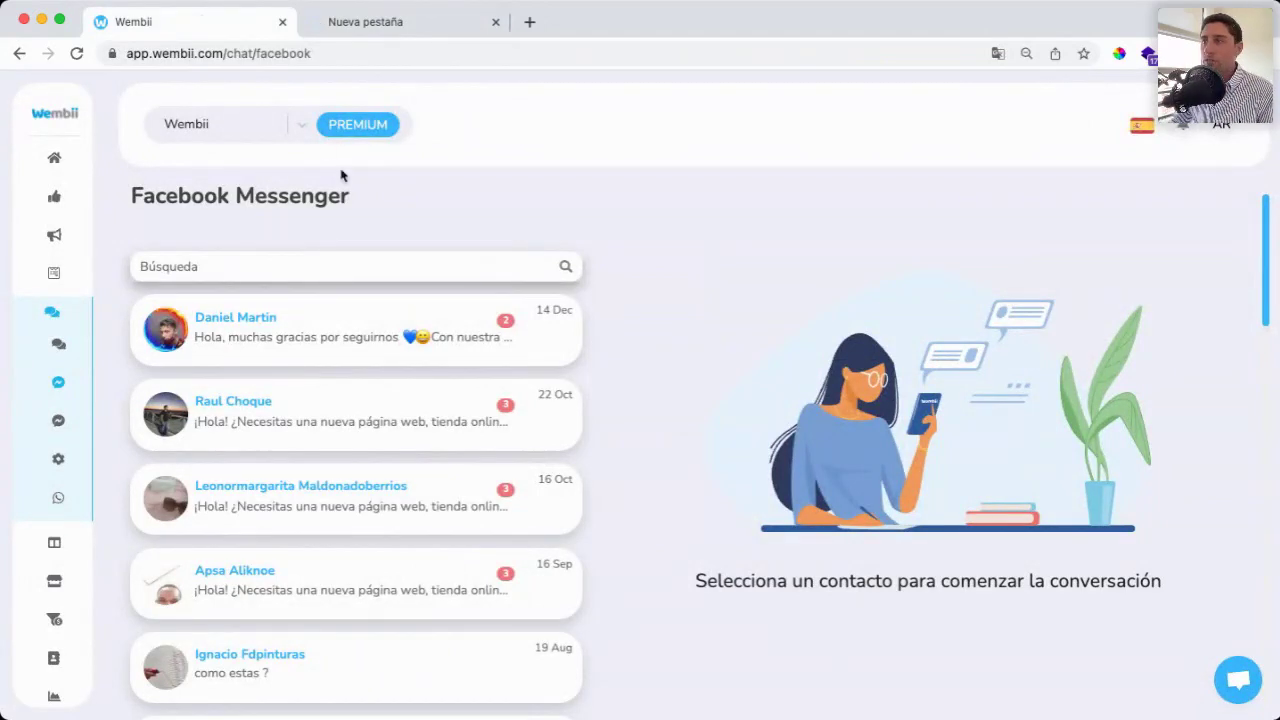
# Step: View the Instagram Messenger conversations and examine the web chat configuration's appearance, button and welcome message settings
pyautogui.scroll(-3, 246, 309)
pyautogui.moveTo(86, 410)
pyautogui.click(90, 497)
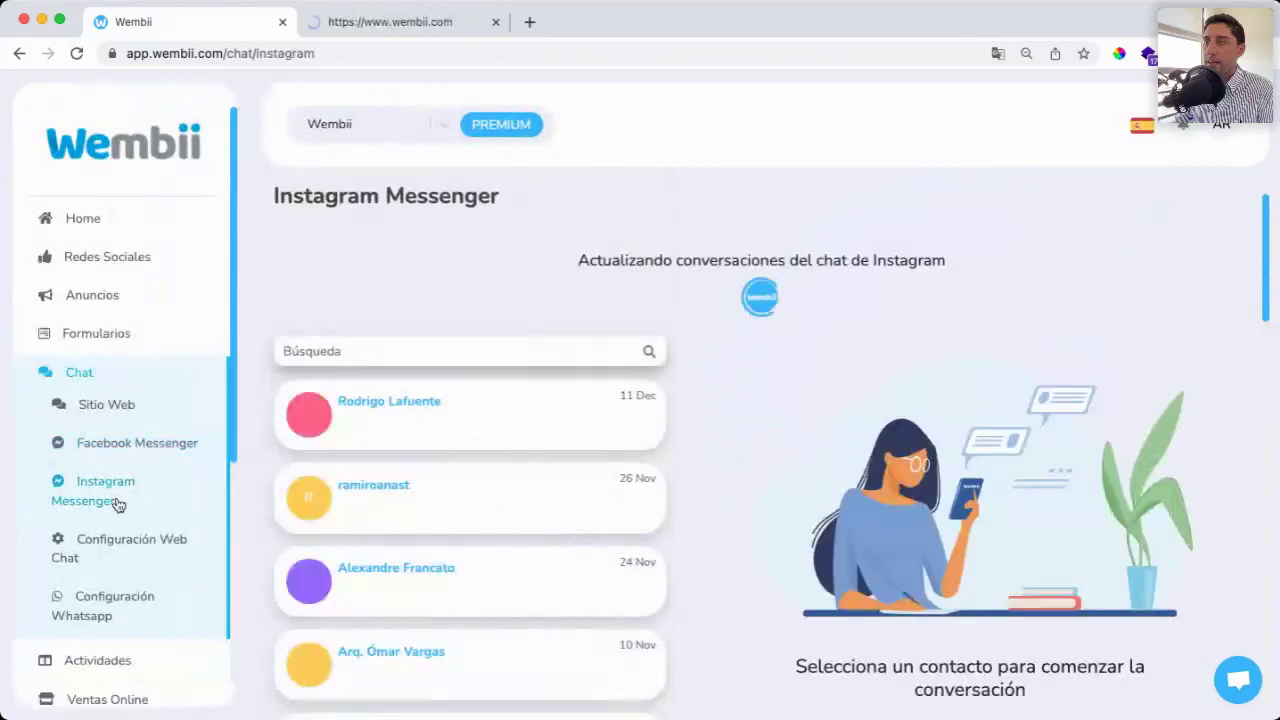
pyautogui.click(141, 548)
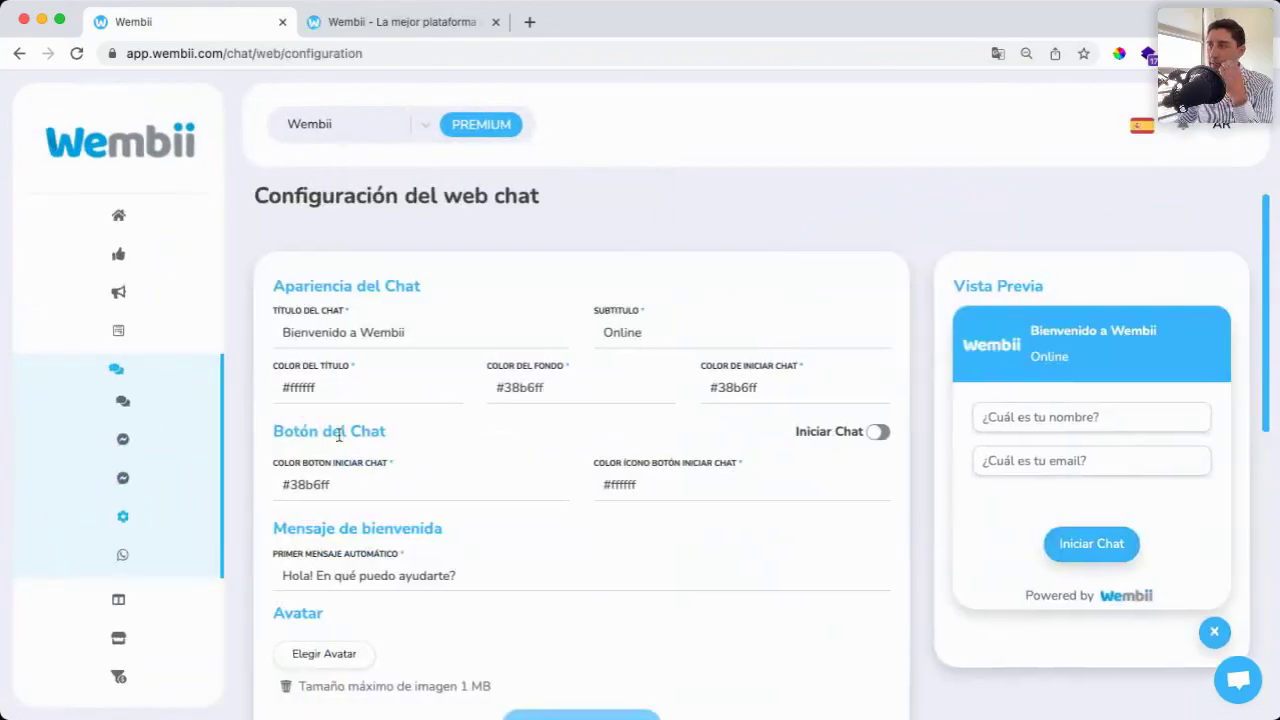
pyautogui.scroll(-2, 855, 372)
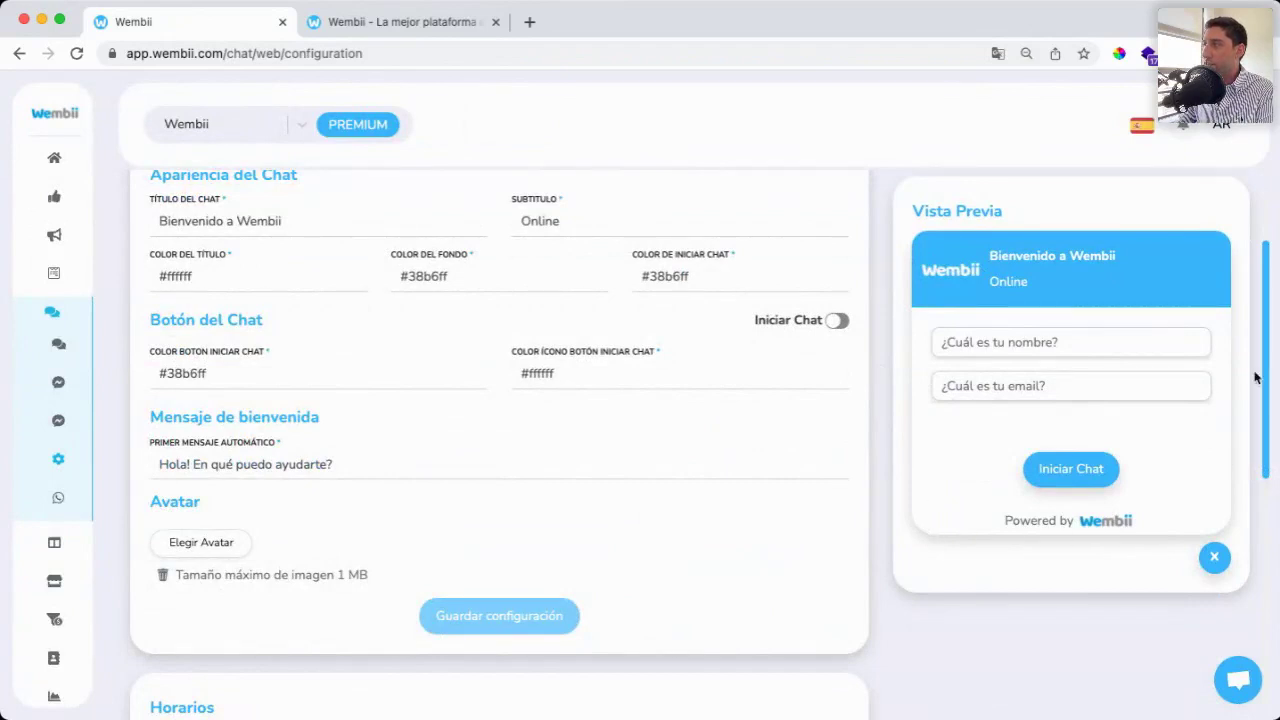
# Step: Switch to the wembii.com site, expand its live chat widget and look through the home page
pyautogui.click(452, 22)
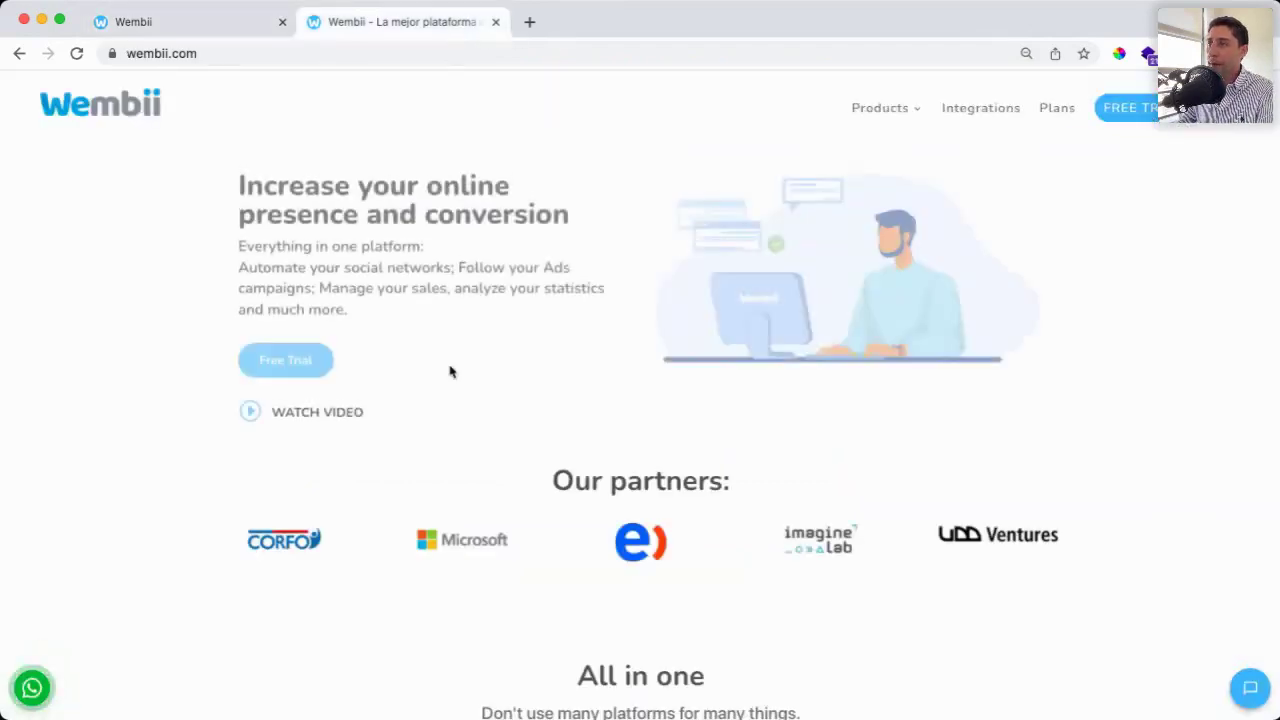
pyautogui.click(1232, 687)
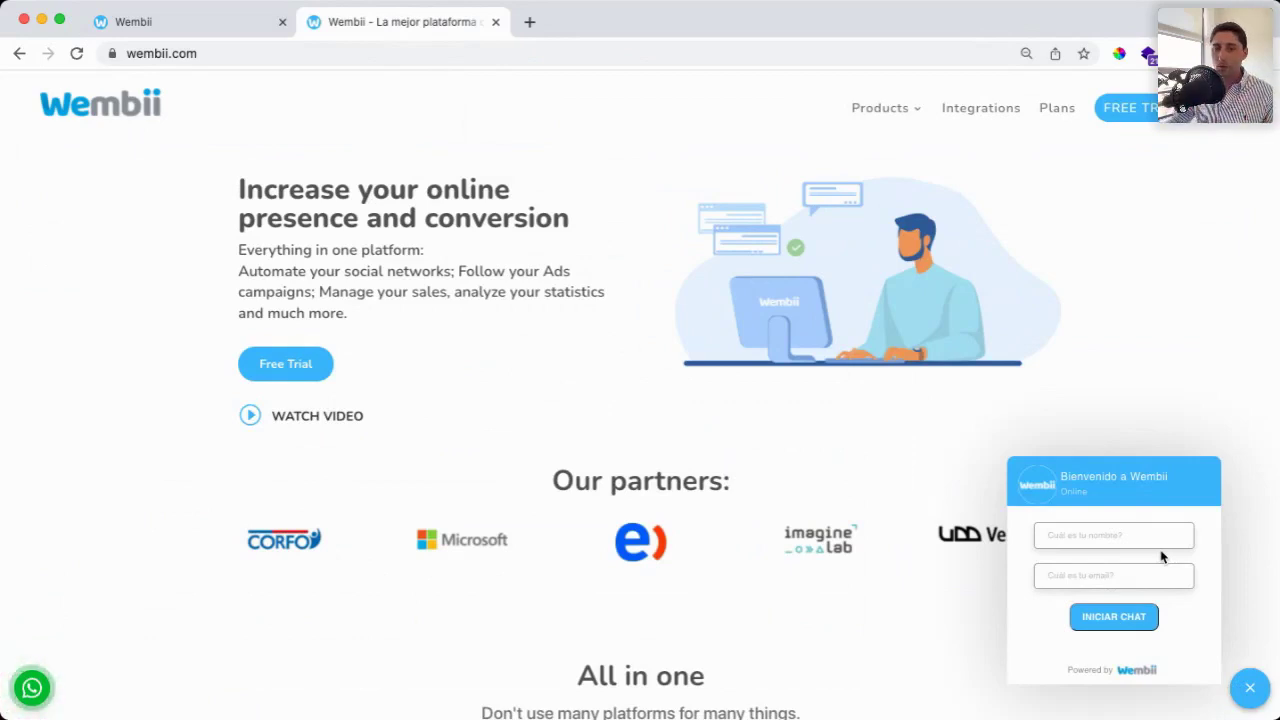
pyautogui.scroll(-5, 1161, 557)
pyautogui.scroll(-3, 1161, 557)
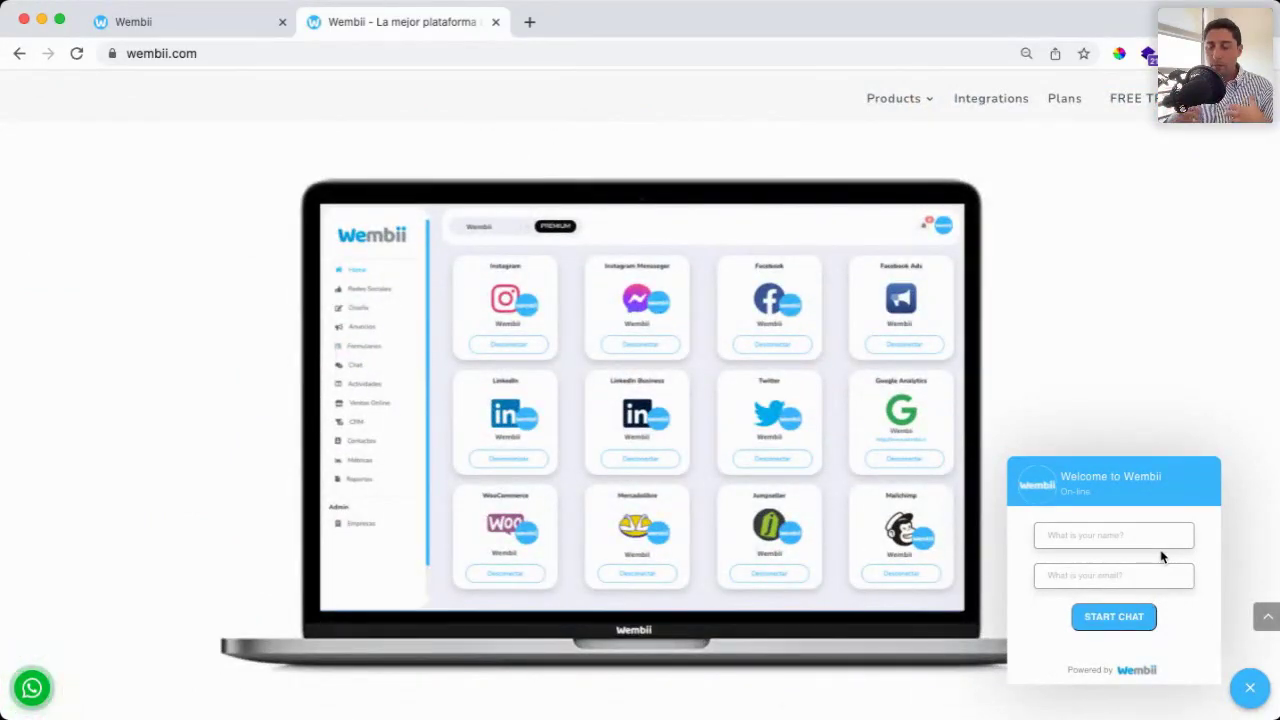
# Step: Expand the site's WhatsApp widget, view the Comercial contact form and return to the Wembii app's browser tab
pyautogui.click(36, 690)
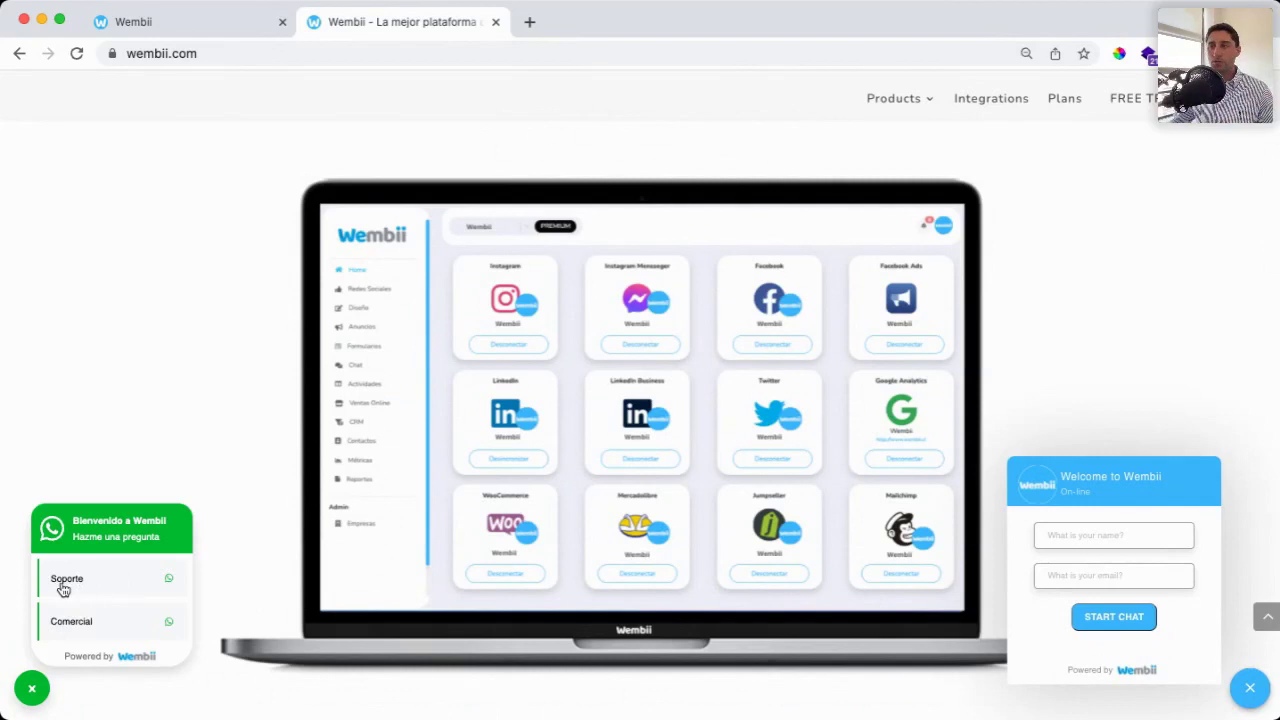
pyautogui.click(97, 625)
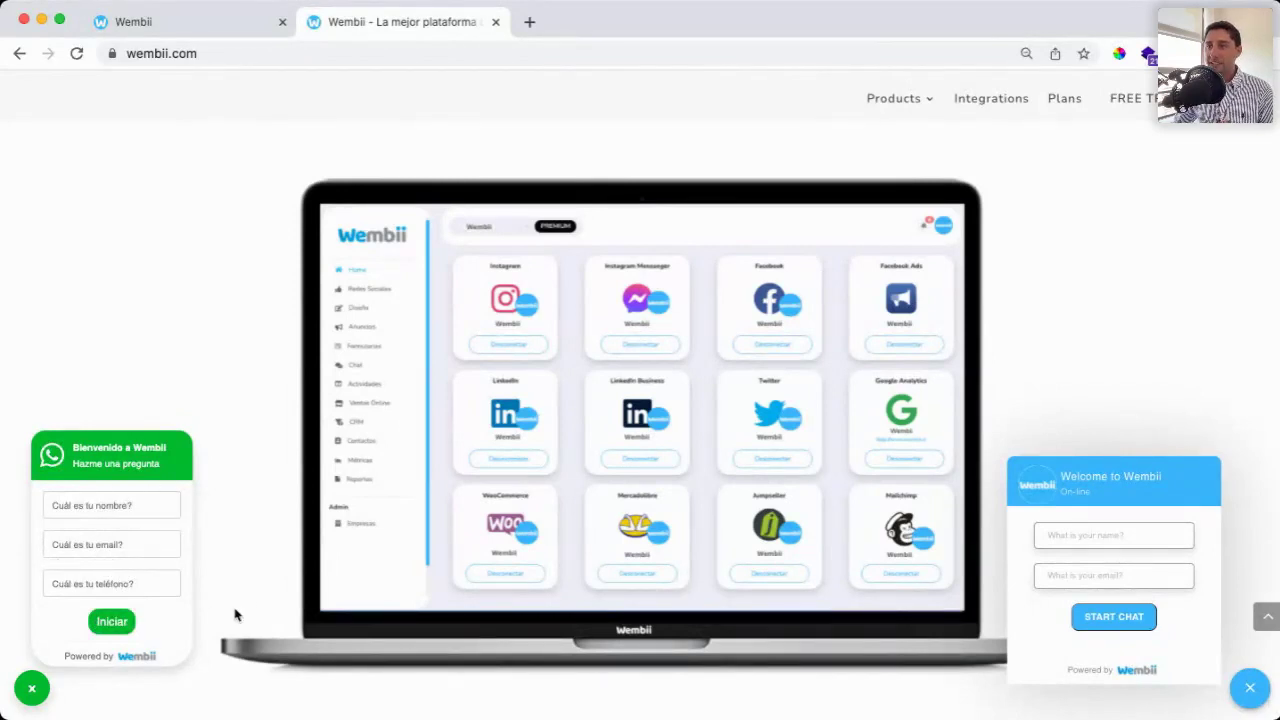
pyautogui.click(238, 23)
# Step: Open the Contactos section and look through the first page of contacts and their origin labels
pyautogui.moveTo(82, 362)
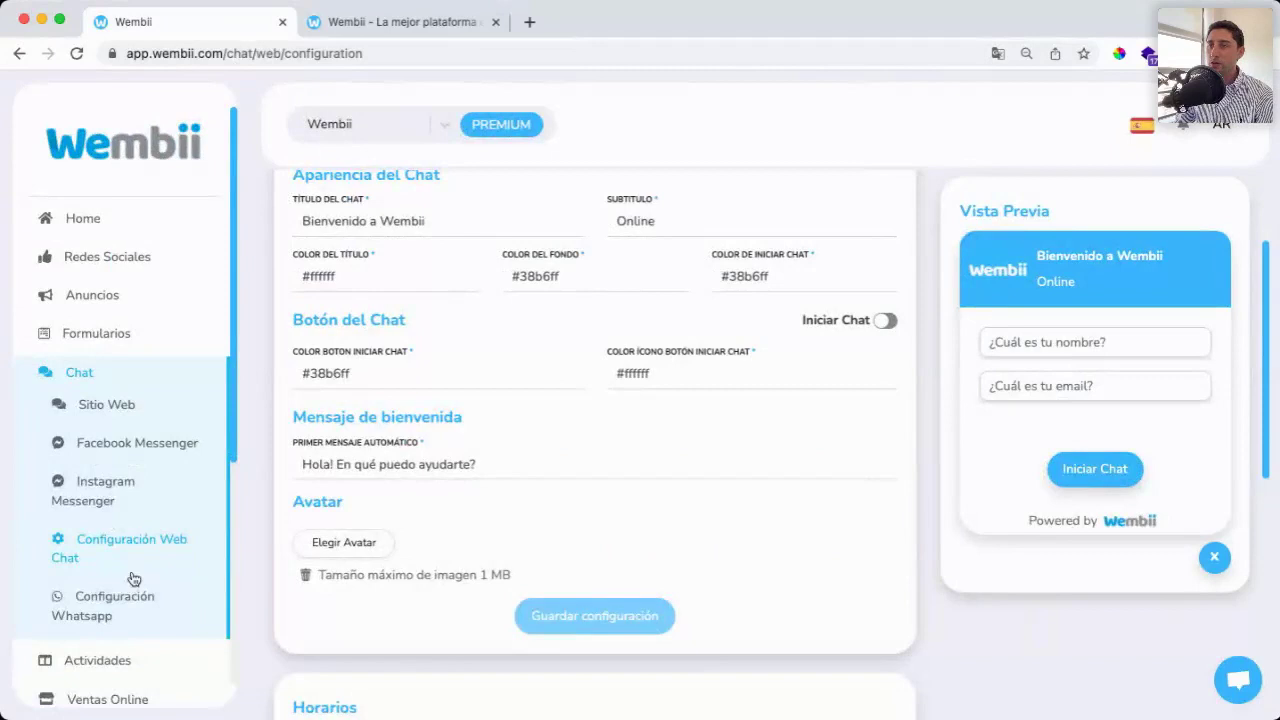
pyautogui.scroll(-5, 133, 578)
pyautogui.click(102, 533)
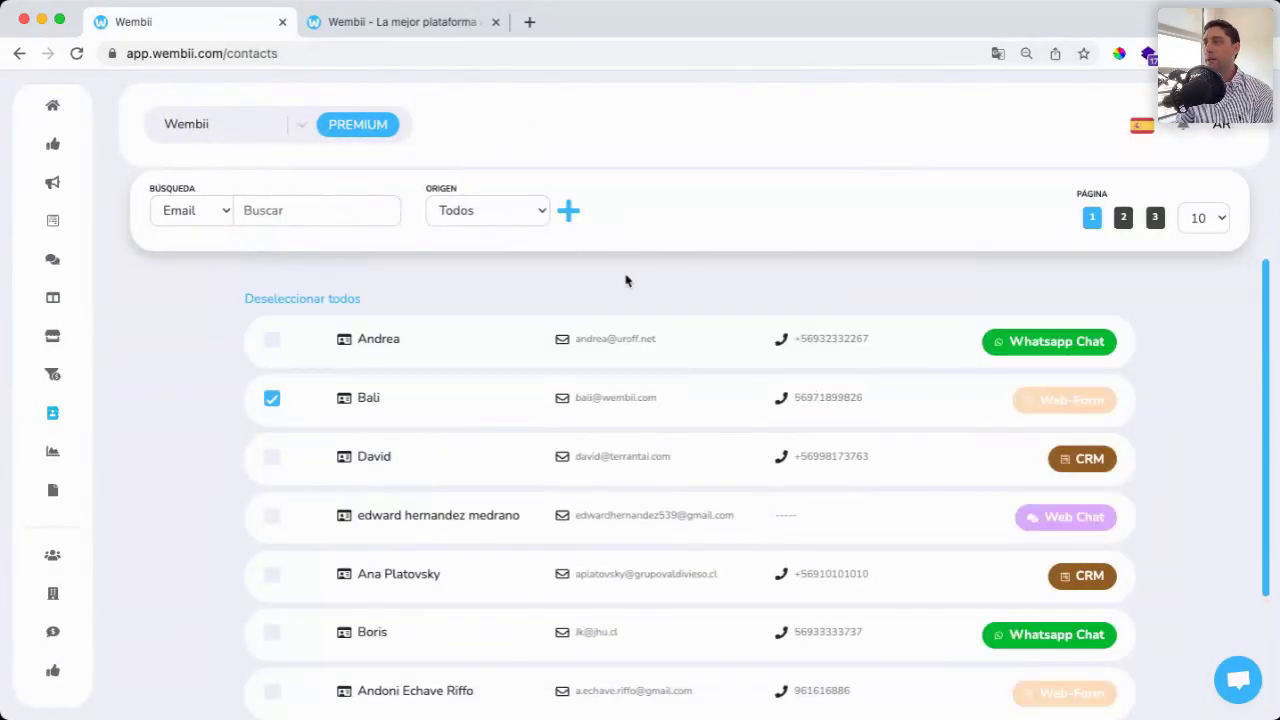
pyautogui.scroll(-3, 476, 373)
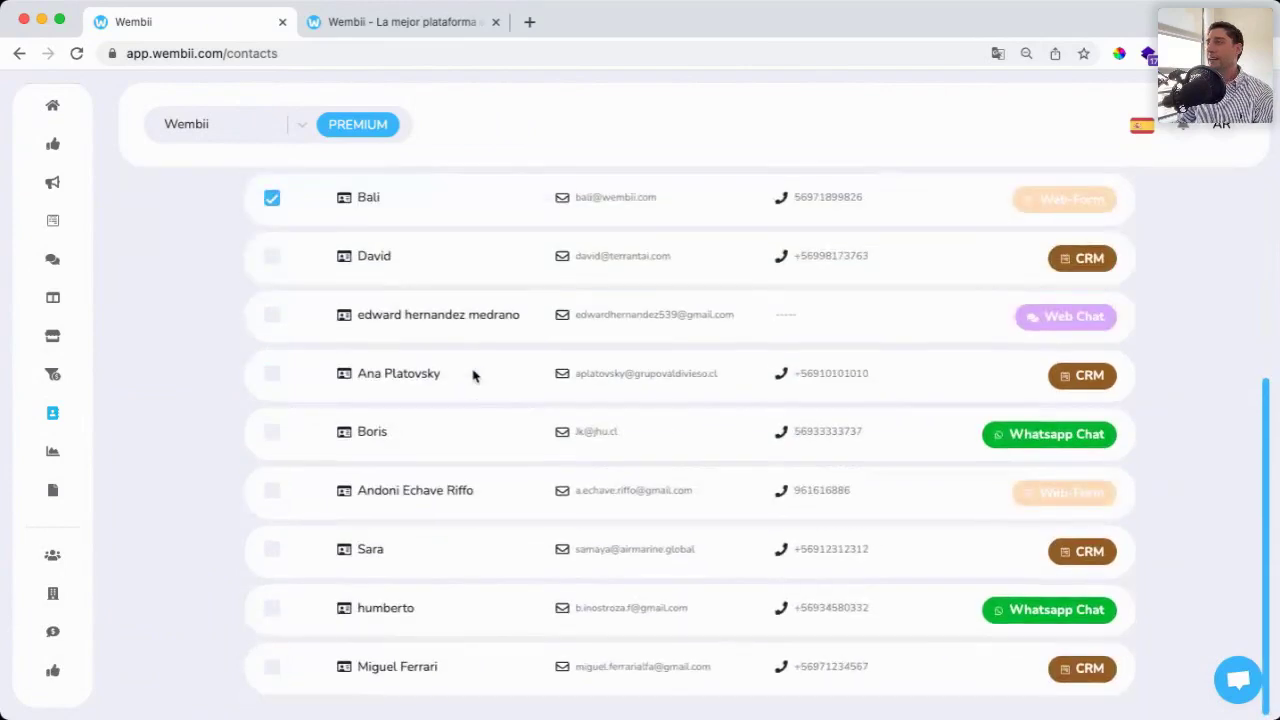
pyautogui.scroll(5, 863, 601)
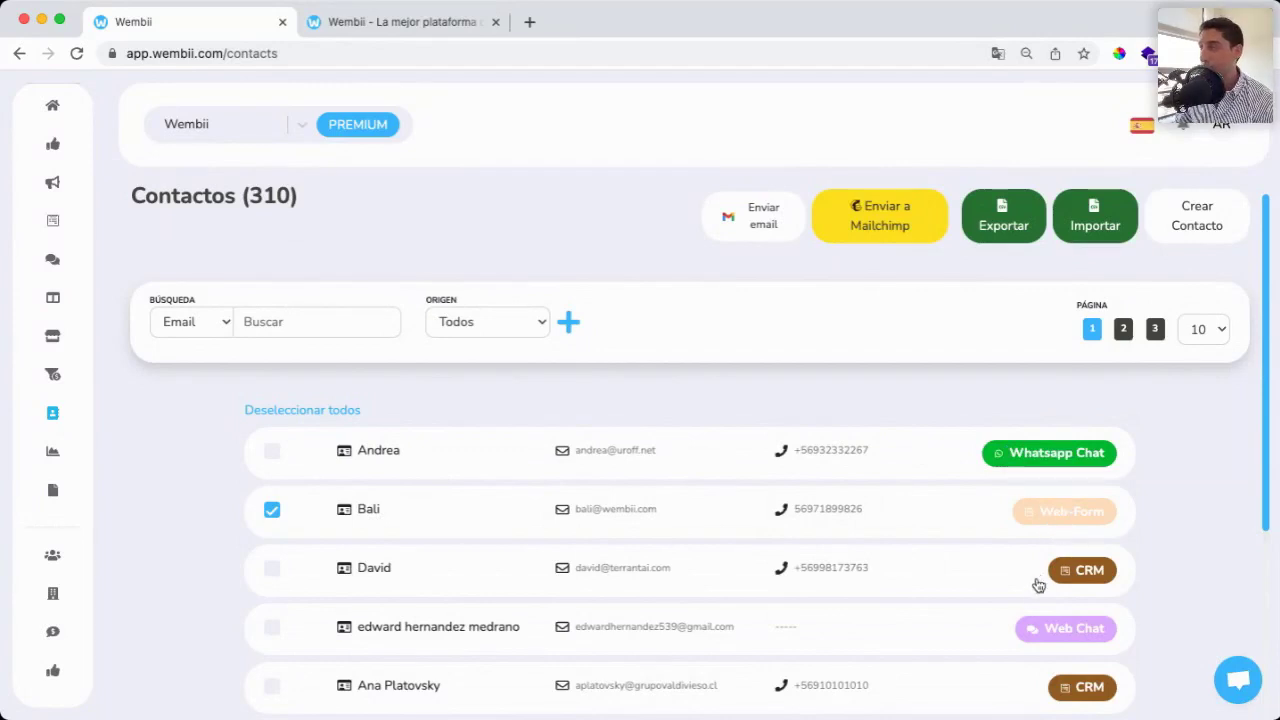
pyautogui.scroll(-3, 998, 645)
pyautogui.scroll(-1, 1014, 694)
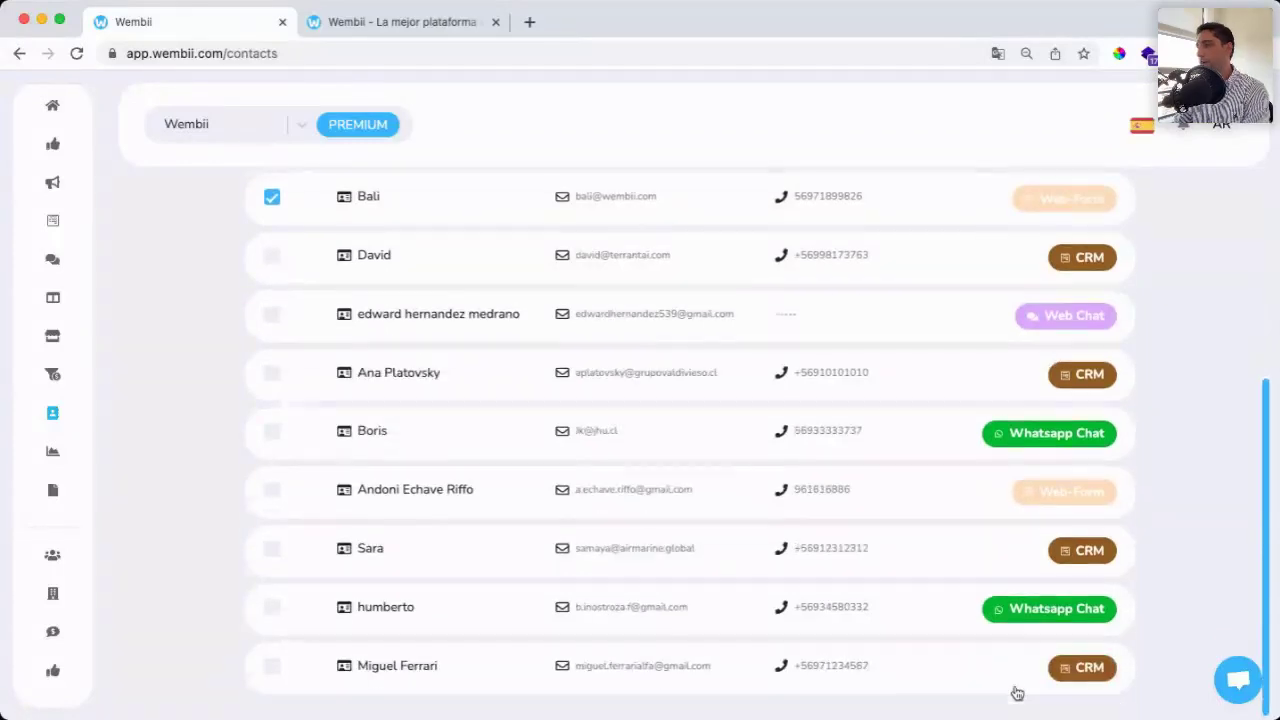
pyautogui.scroll(5, 1017, 693)
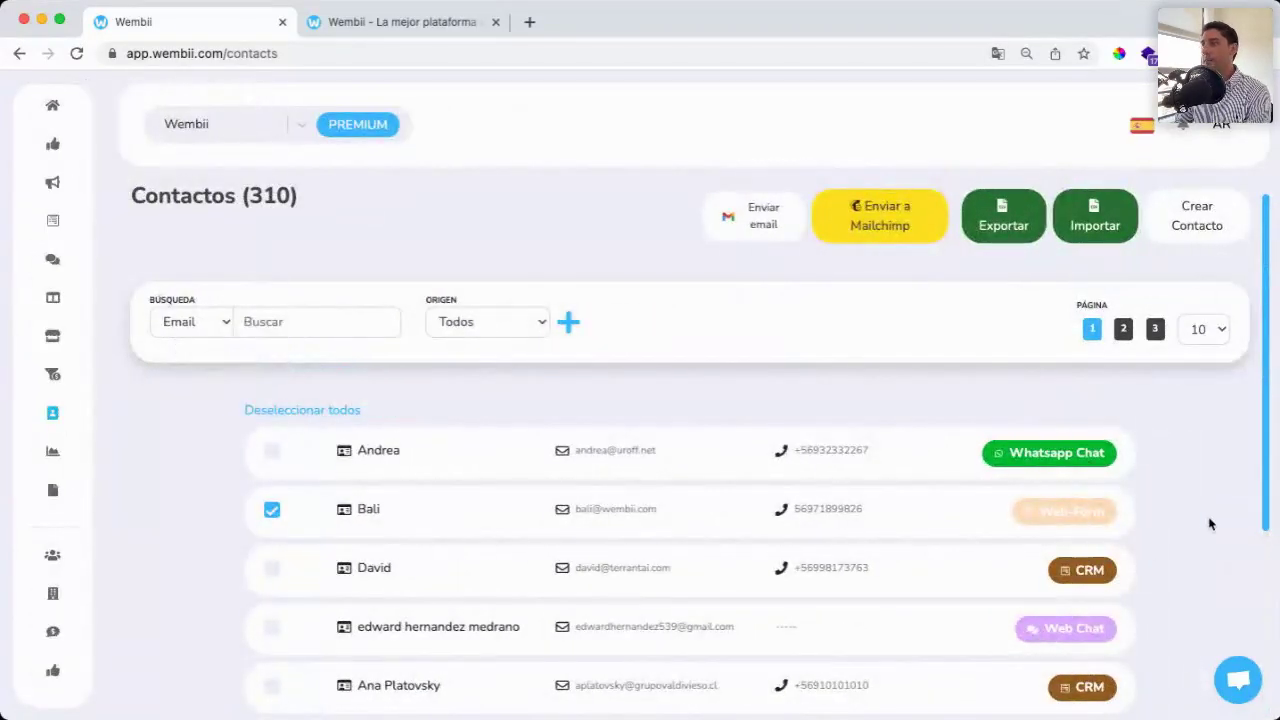
# Step: Examine the detail cards of the first two contacts in the list, one from Whatsapp Chat and one from Web-Form
pyautogui.click(943, 452)
pyautogui.scroll(-2, 368, 492)
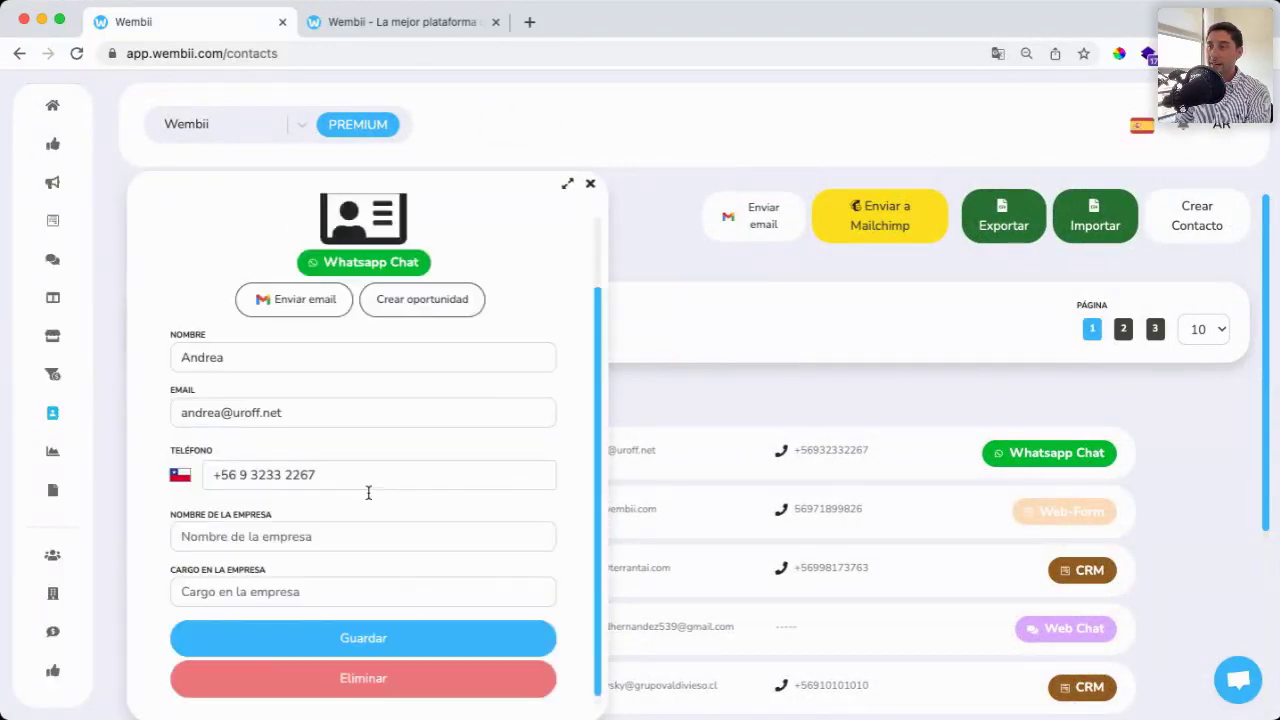
pyautogui.click(823, 392)
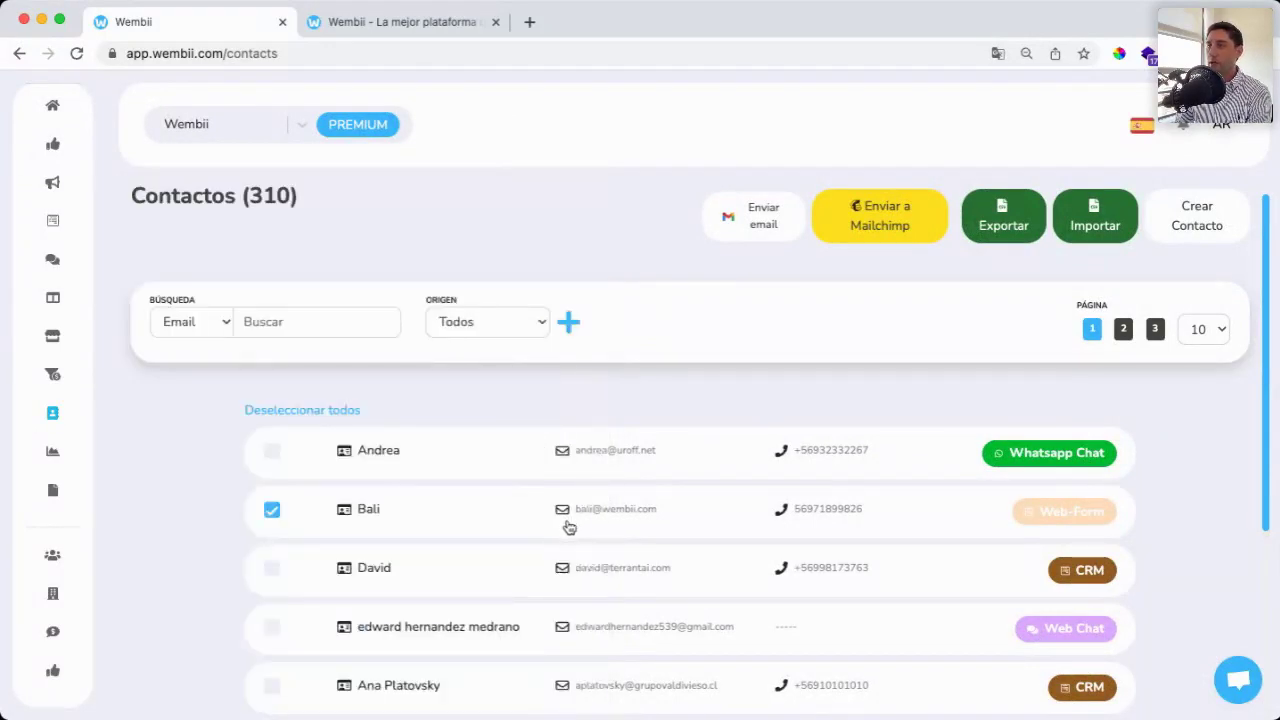
pyautogui.click(380, 511)
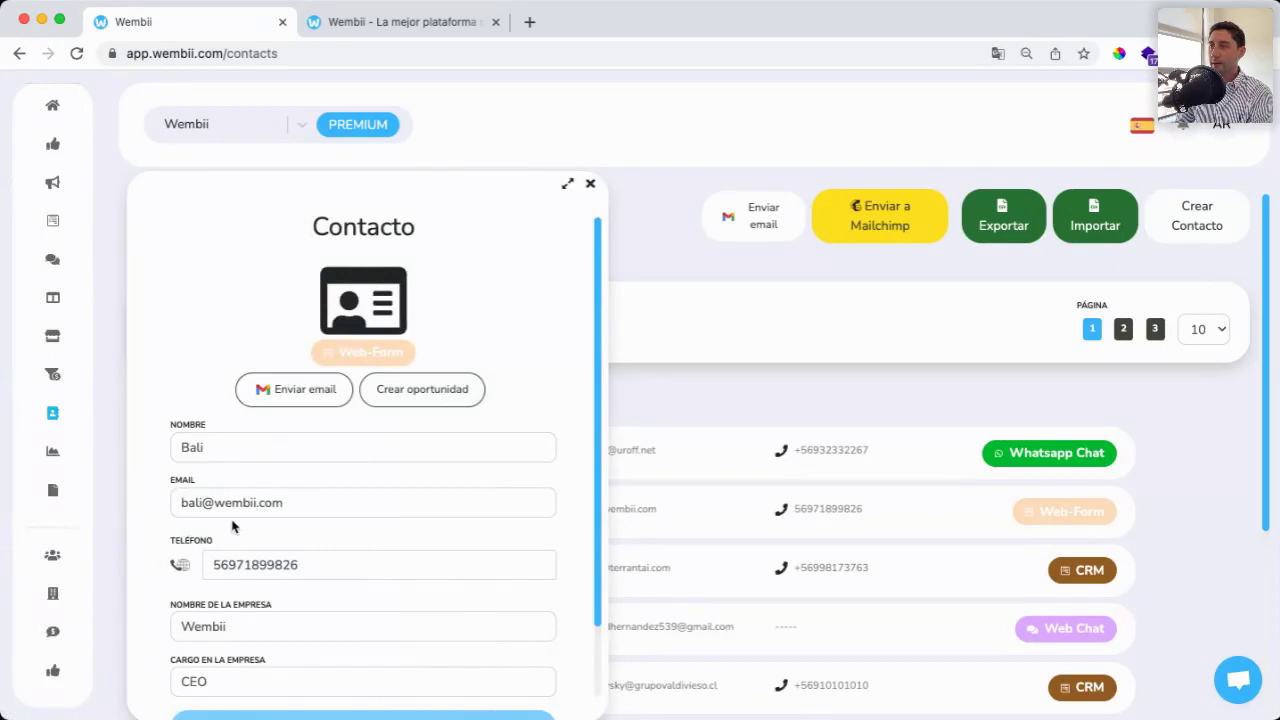
pyautogui.scroll(-2, 230, 528)
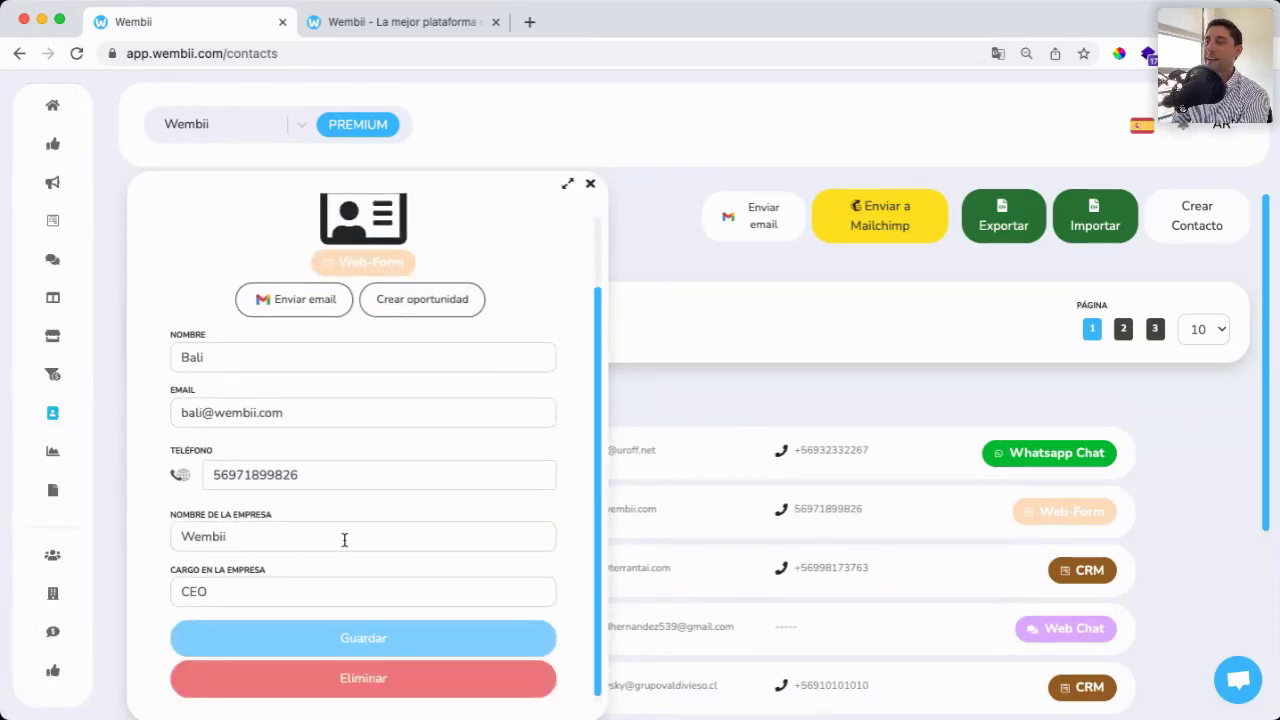
pyautogui.scroll(2, 344, 540)
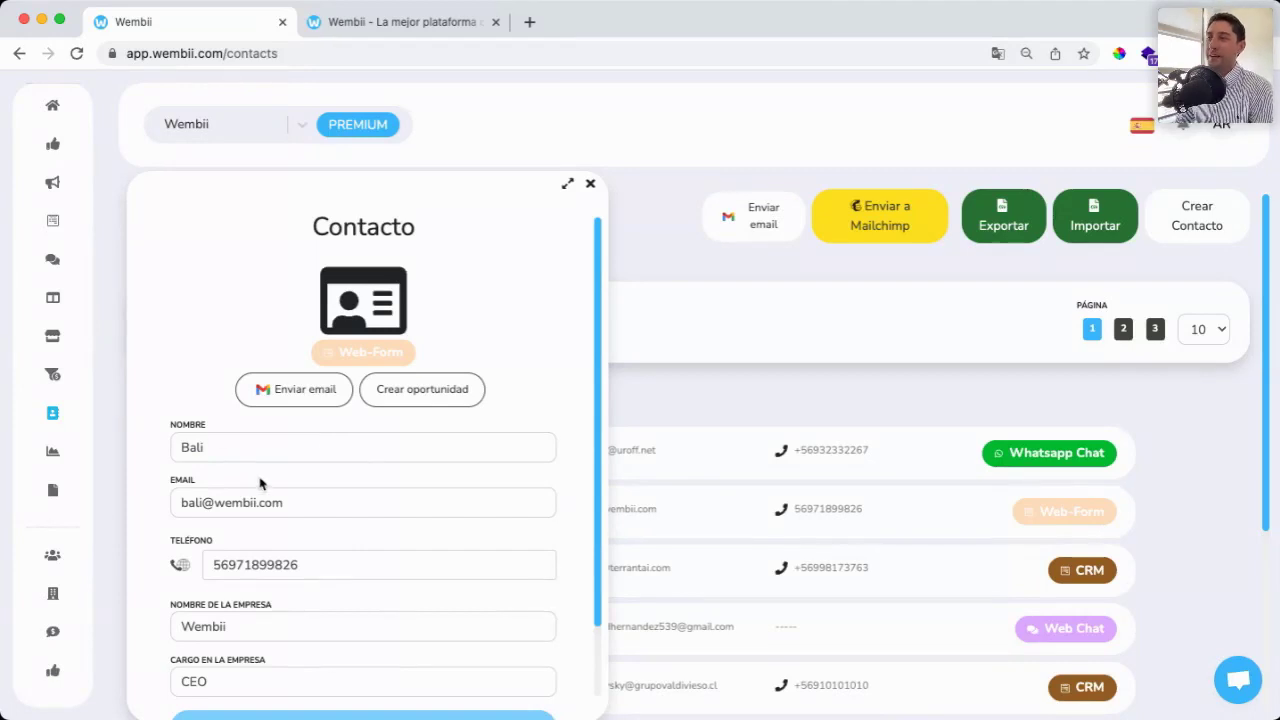
pyautogui.scroll(-2, 260, 483)
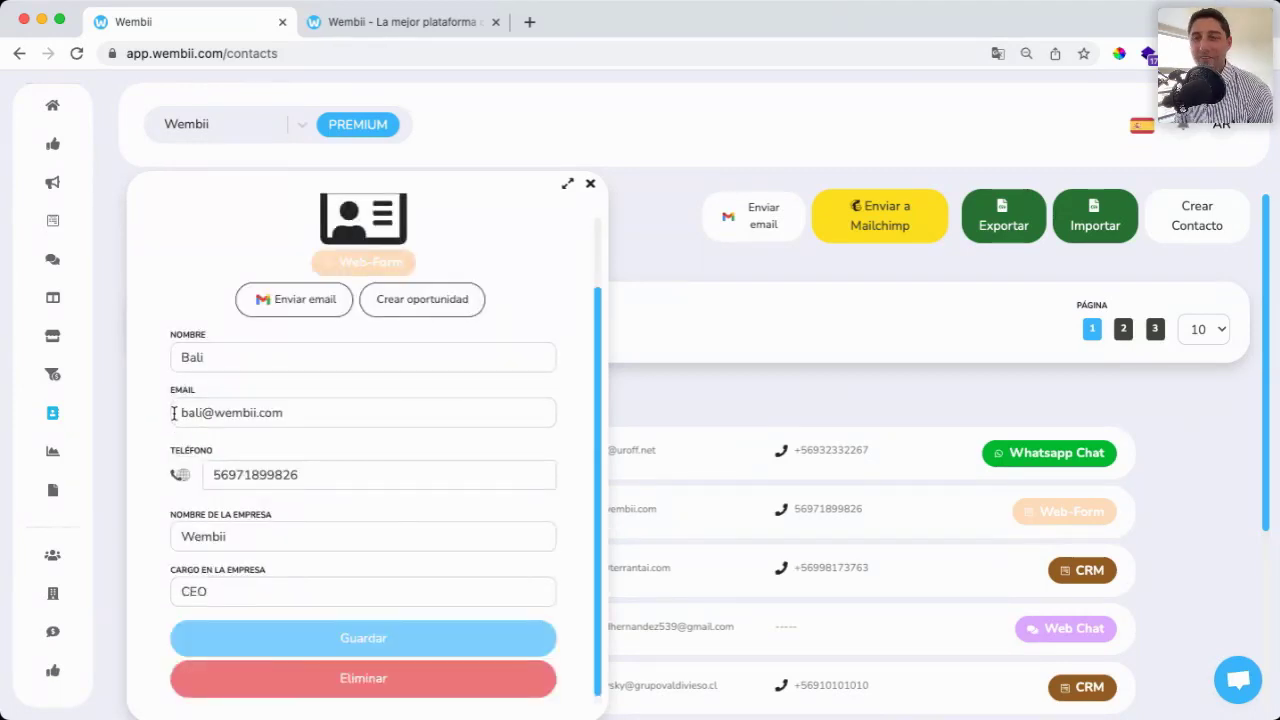
pyautogui.scroll(2, 391, 402)
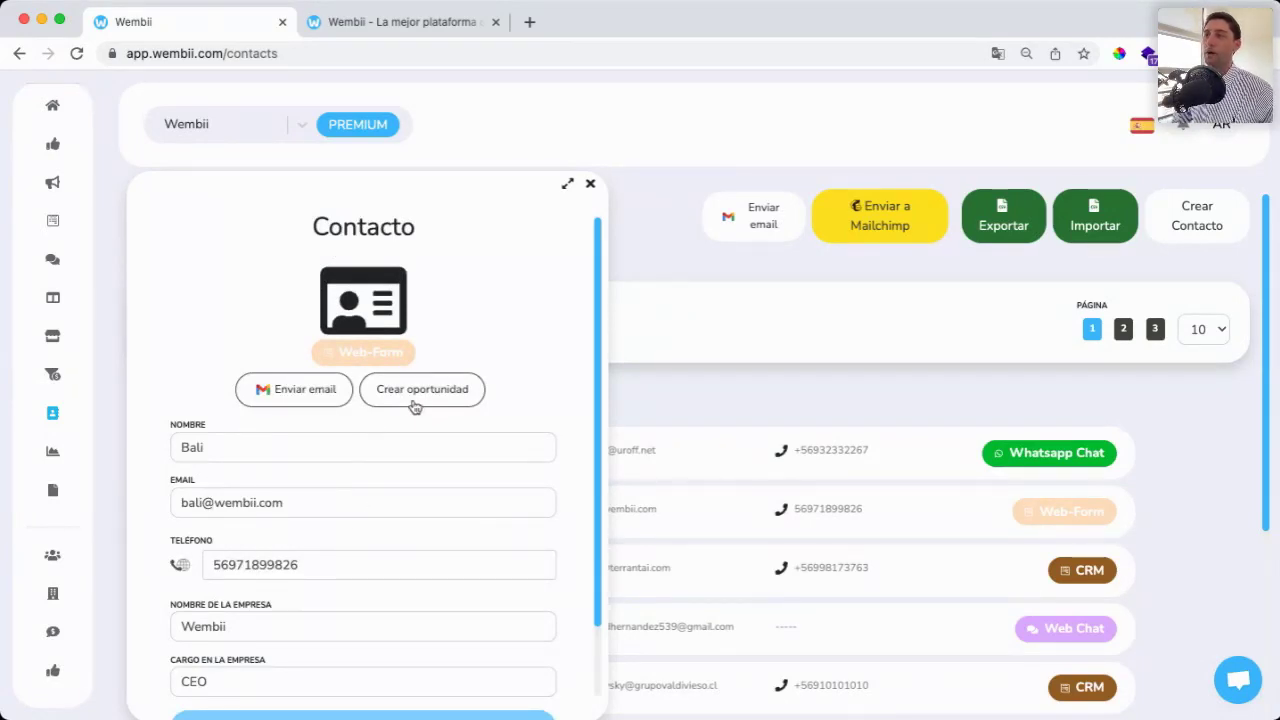
# Step: View the email form addressed to the Web-Form contact, and close it and the contact card without sending
pyautogui.click(298, 396)
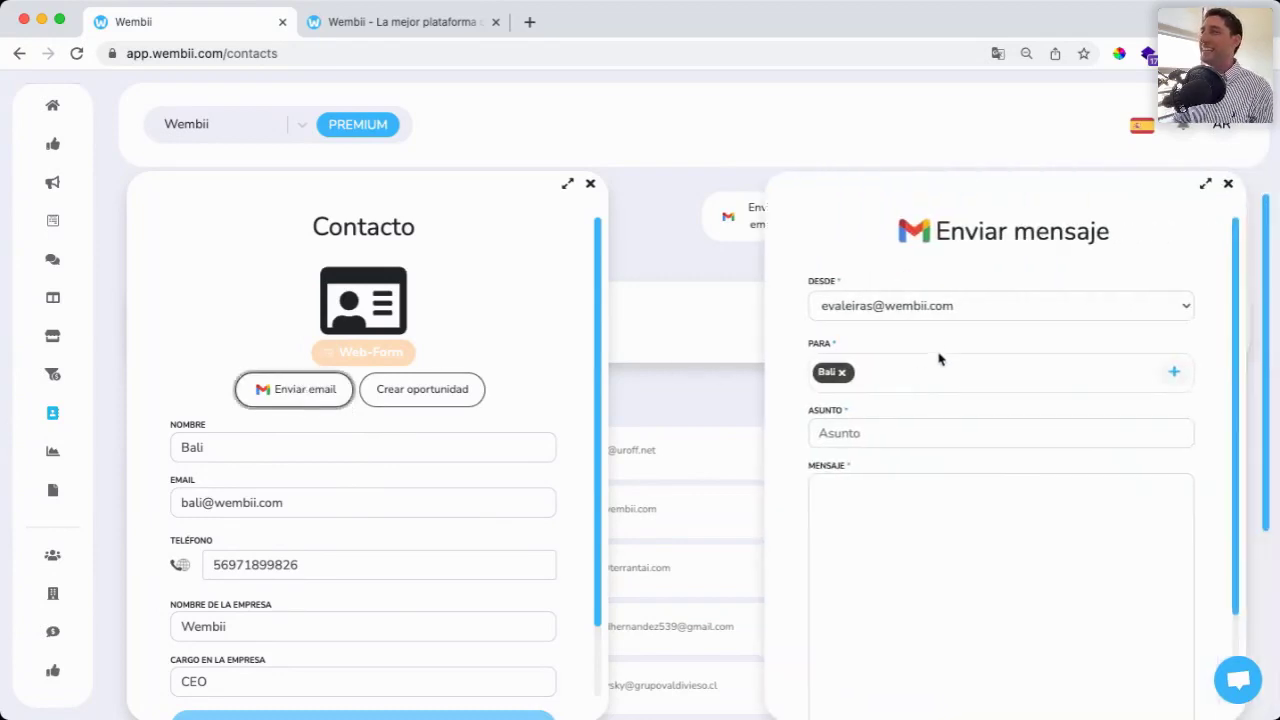
pyautogui.scroll(-2, 936, 350)
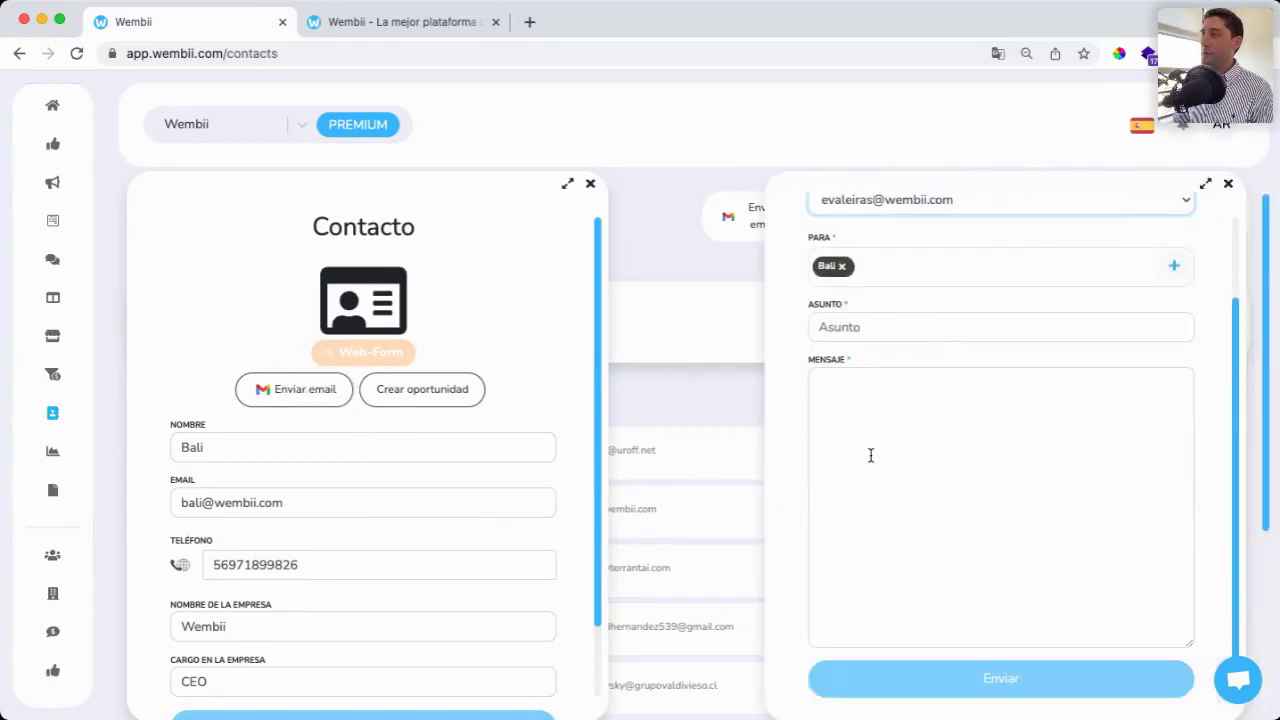
pyautogui.click(694, 310)
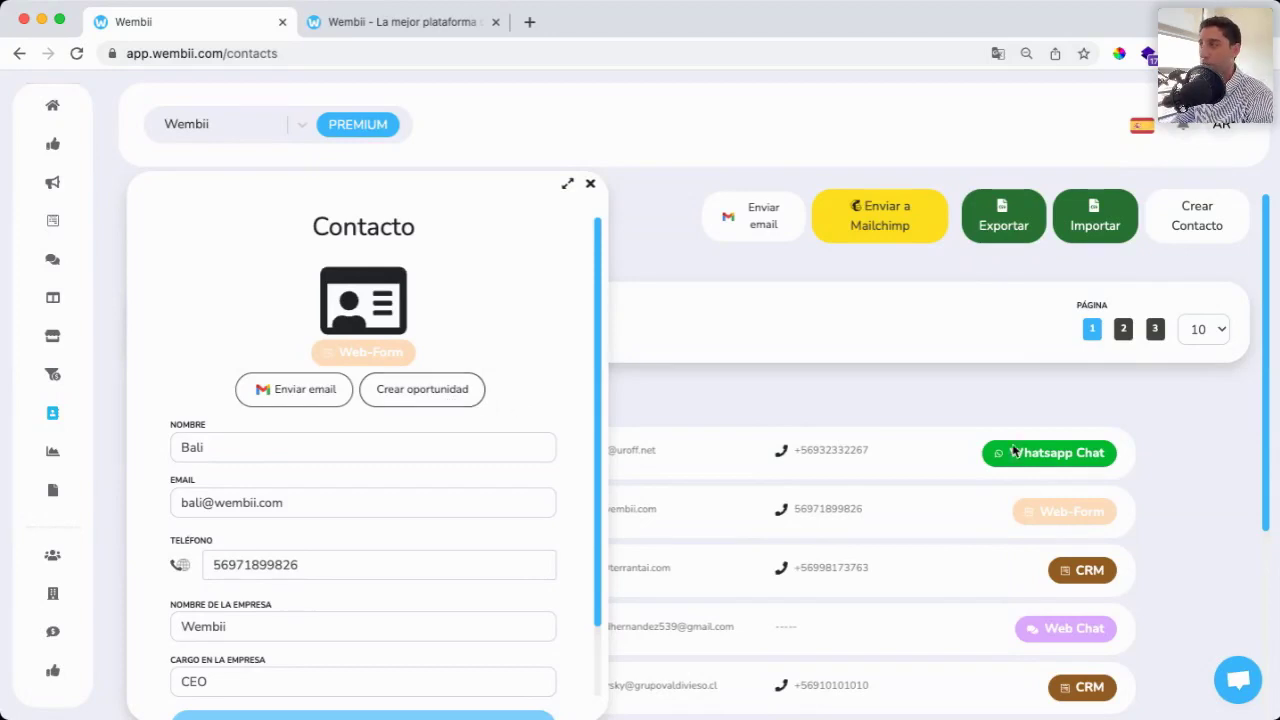
pyautogui.click(913, 408)
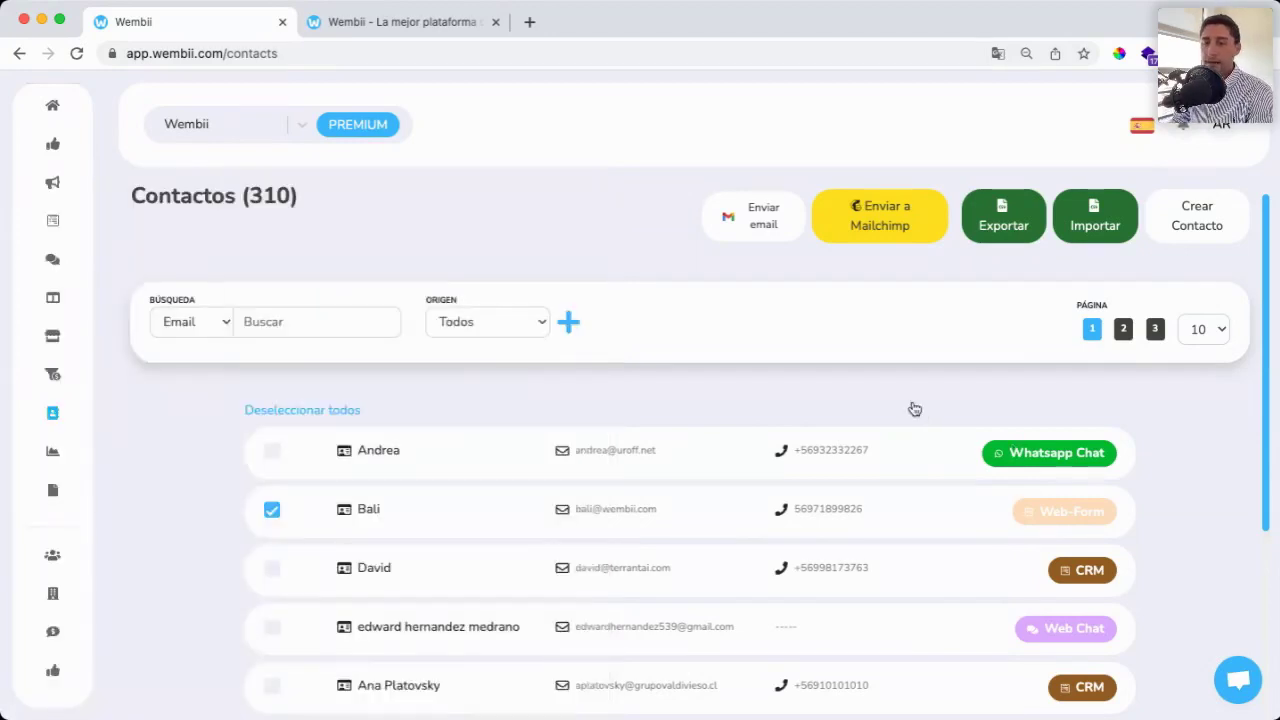
# Step: Create an activity board named "Posteos de Diciembre" in the Actividades section
pyautogui.moveTo(100, 280)
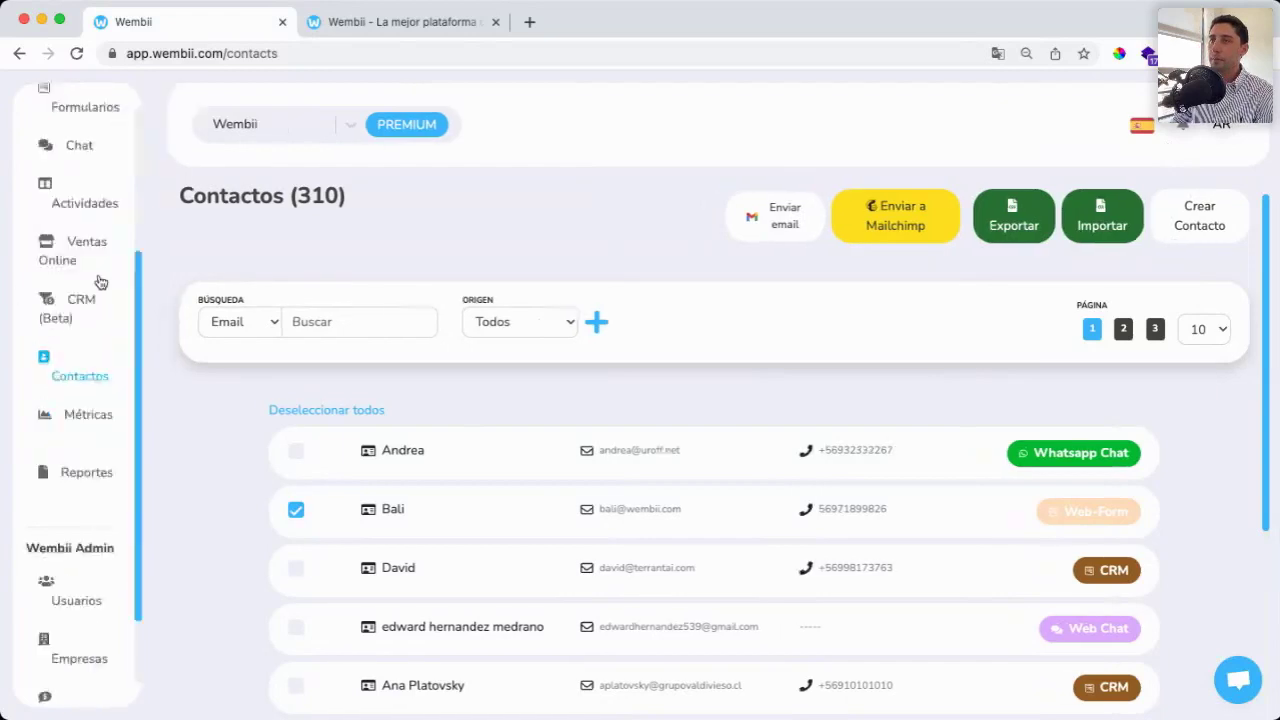
pyautogui.click(98, 275)
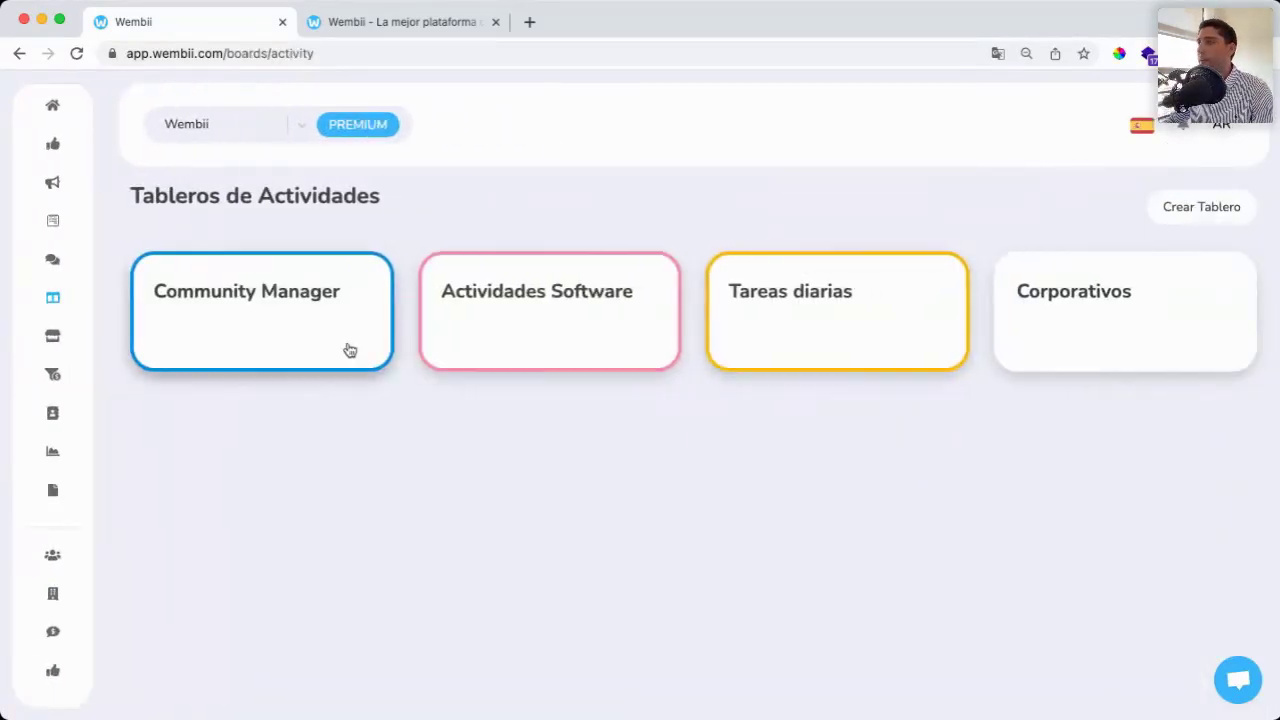
pyautogui.click(1185, 212)
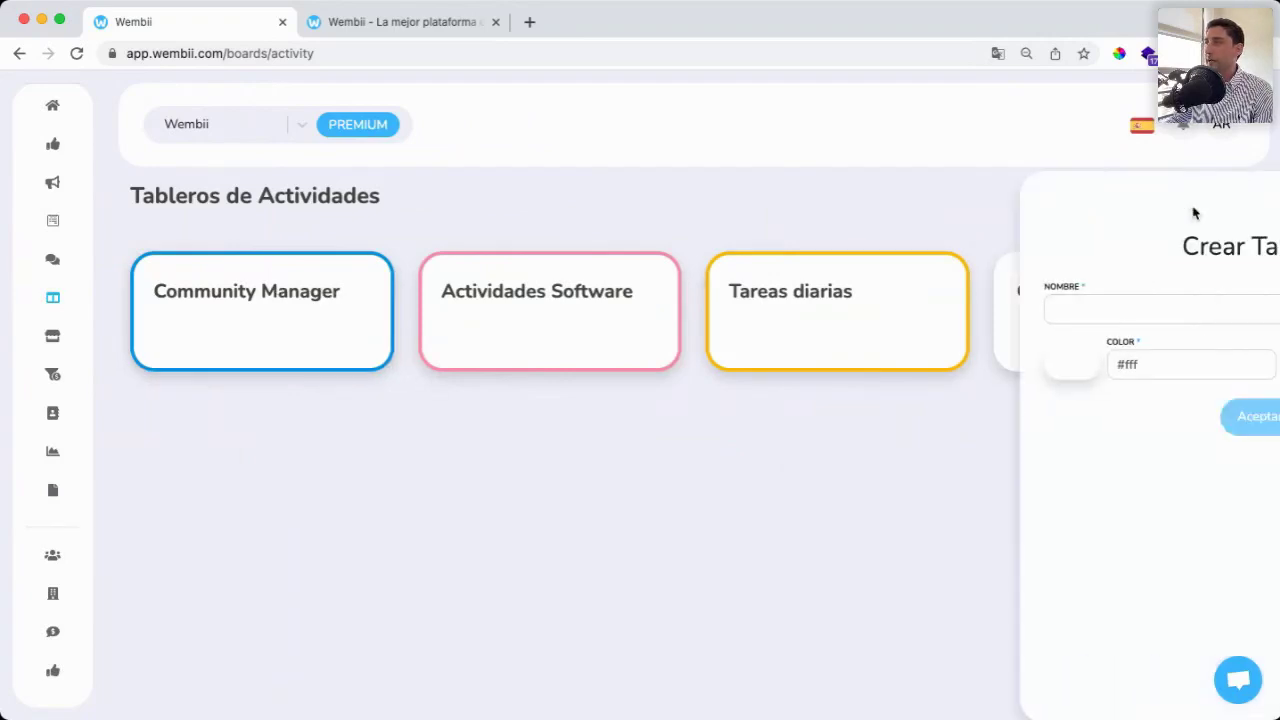
pyautogui.write('Po')
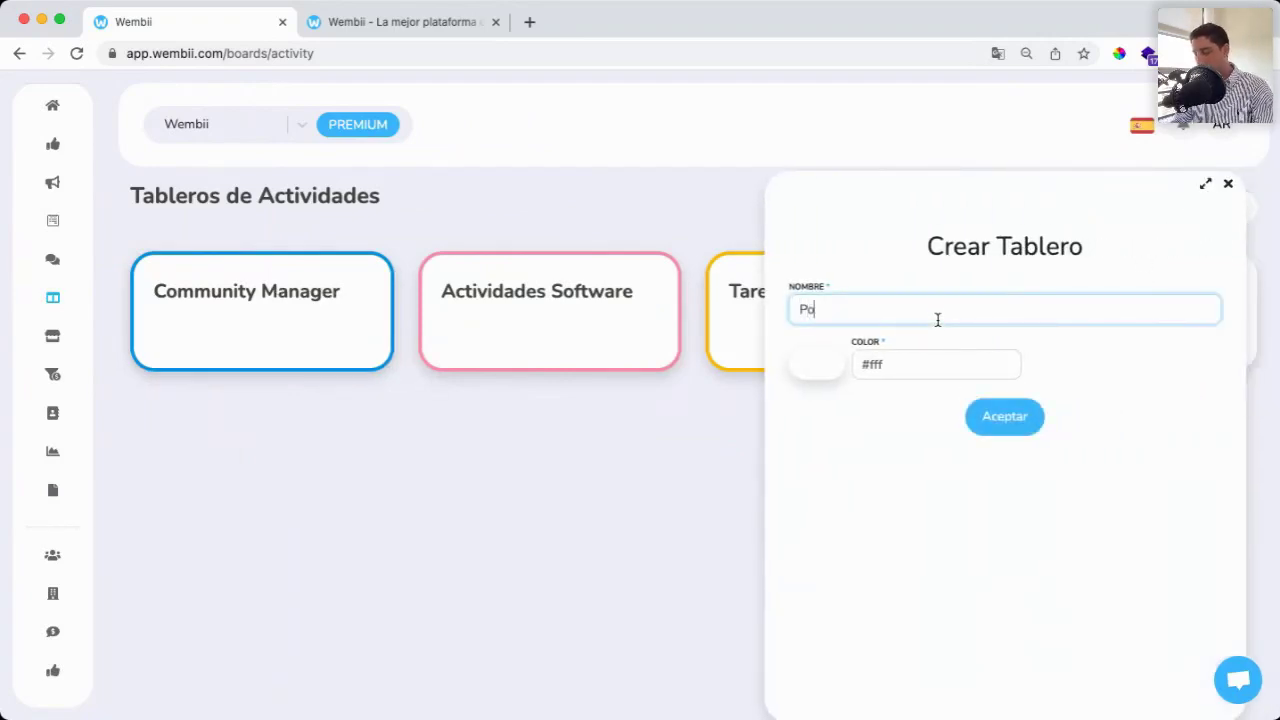
pyautogui.write('steos de Diciembnre')
pyautogui.press('BackSpace')
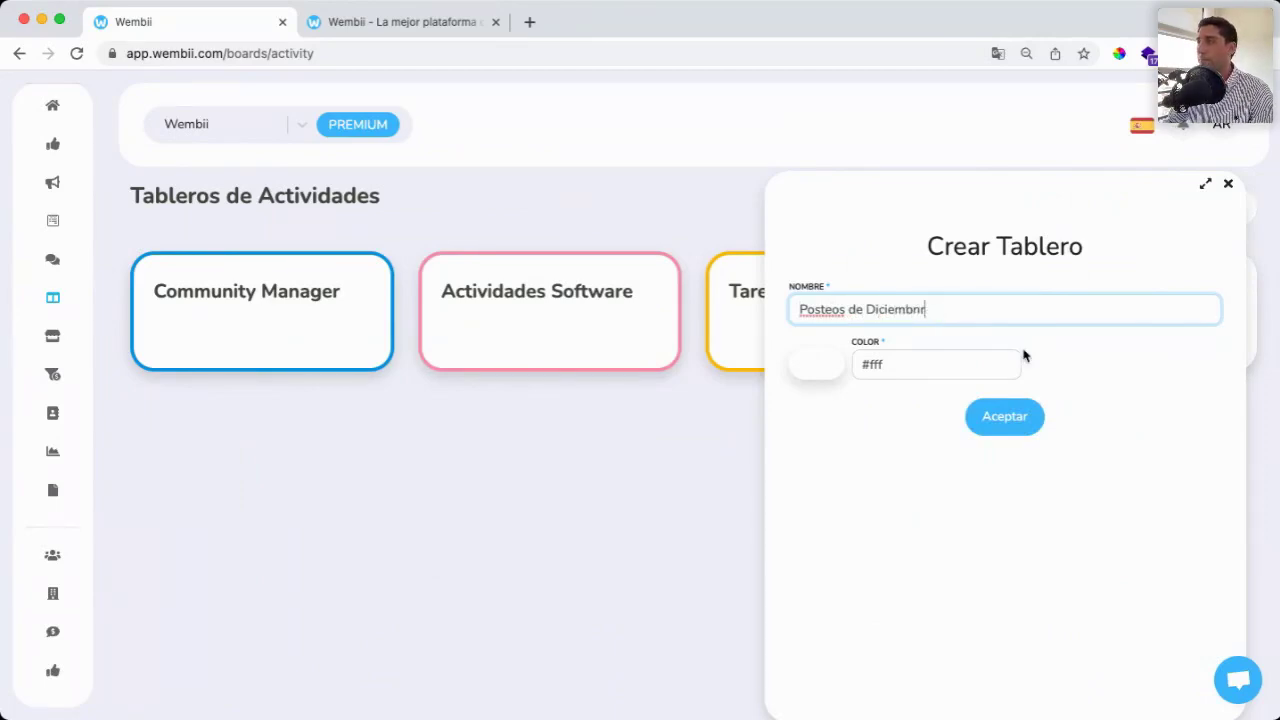
pyautogui.write('e')
pyautogui.click(836, 366)
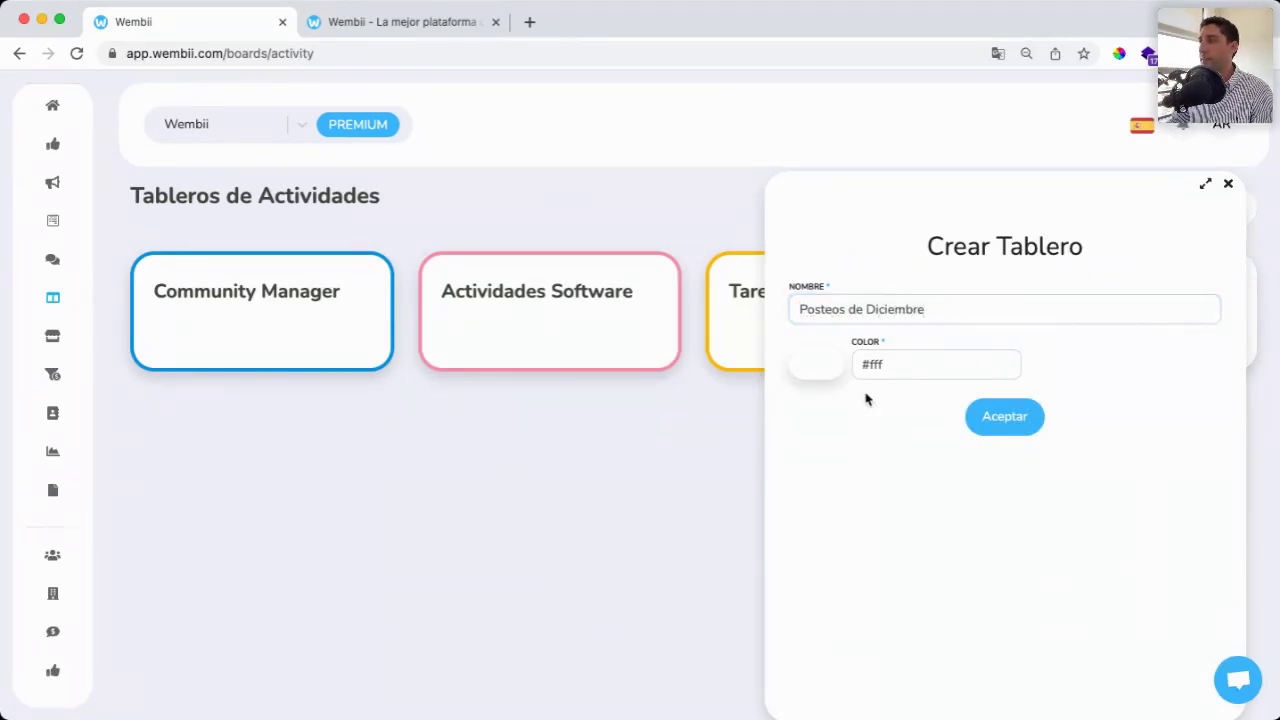
pyautogui.click(1036, 416)
# Step: Open the "Posteos de Diciembre" board and add a list titled "Tareas a realizar"
pyautogui.click(306, 463)
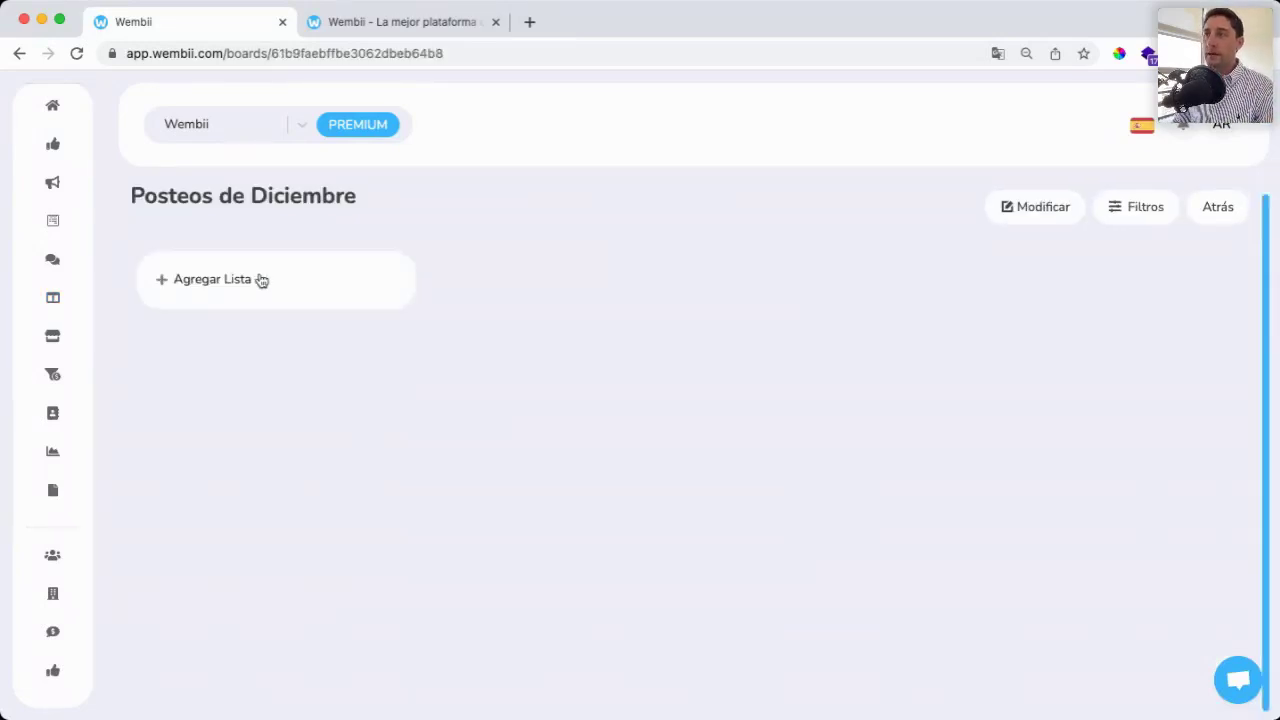
pyautogui.click(261, 280)
pyautogui.write('Tar')
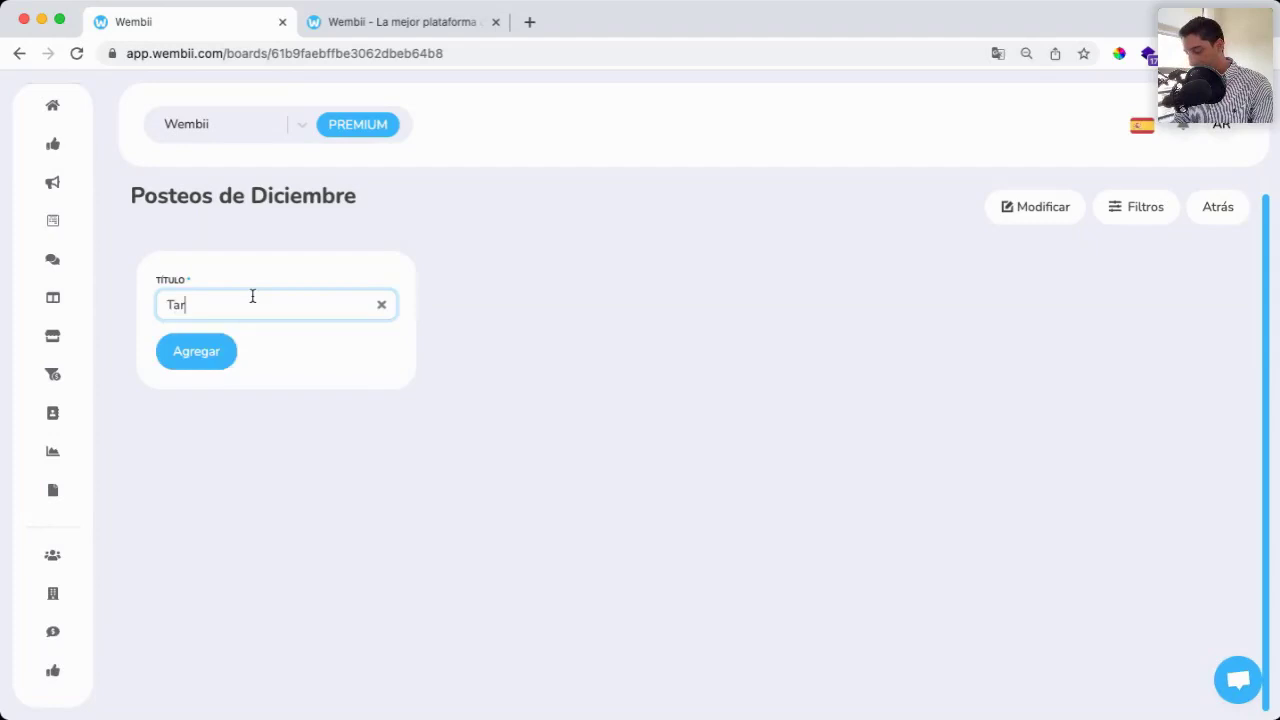
pyautogui.write('eas a realizar')
pyautogui.click(166, 368)
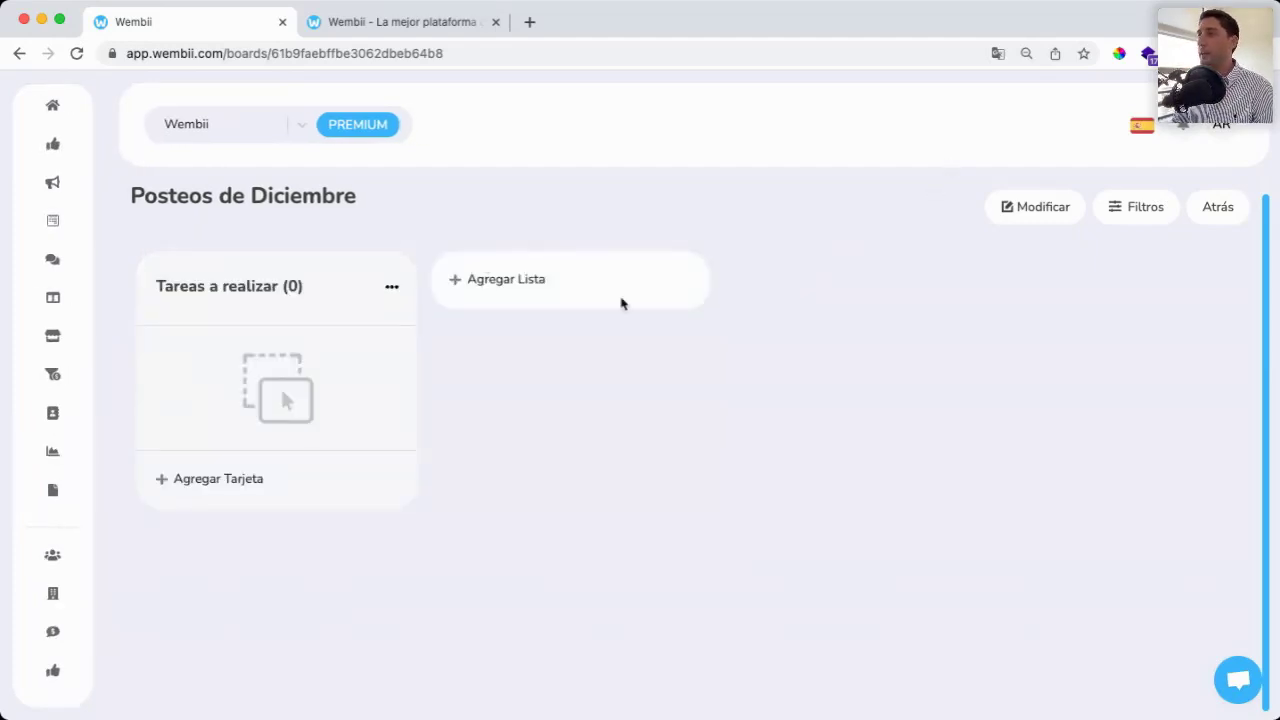
# Step: Add a second list titled "Tareas en proceso" to the board
pyautogui.click(549, 290)
pyautogui.write('S')
pyautogui.press('BackSpace')
pyautogui.write('Tareas en pr')
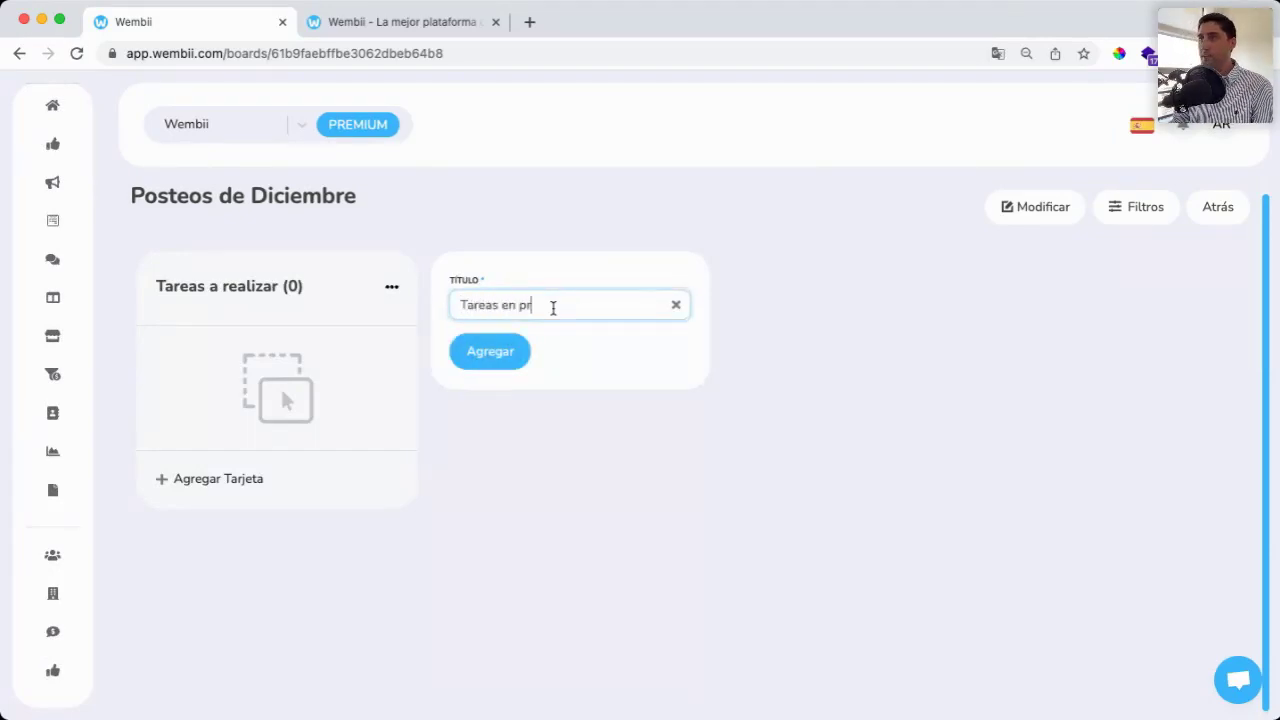
pyautogui.write('oceso')
pyautogui.click(518, 350)
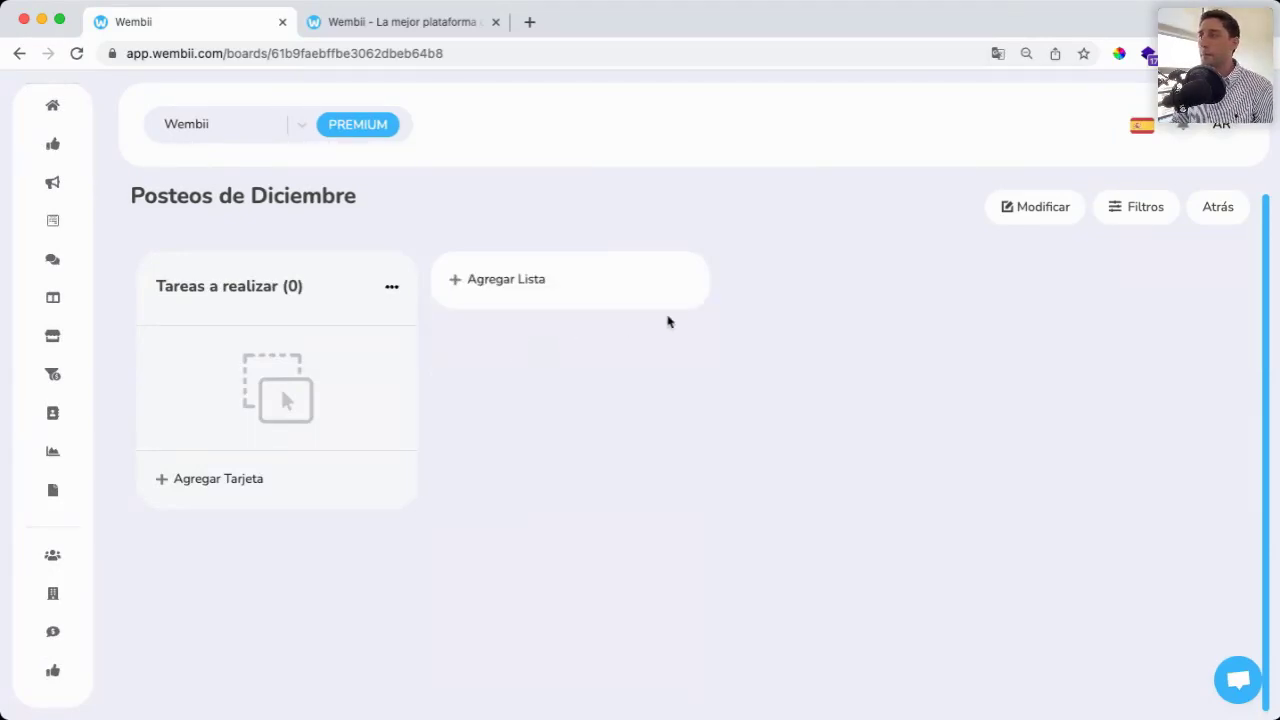
# Step: Add a third list titled "Tareas realizadas" to the board
pyautogui.click(775, 289)
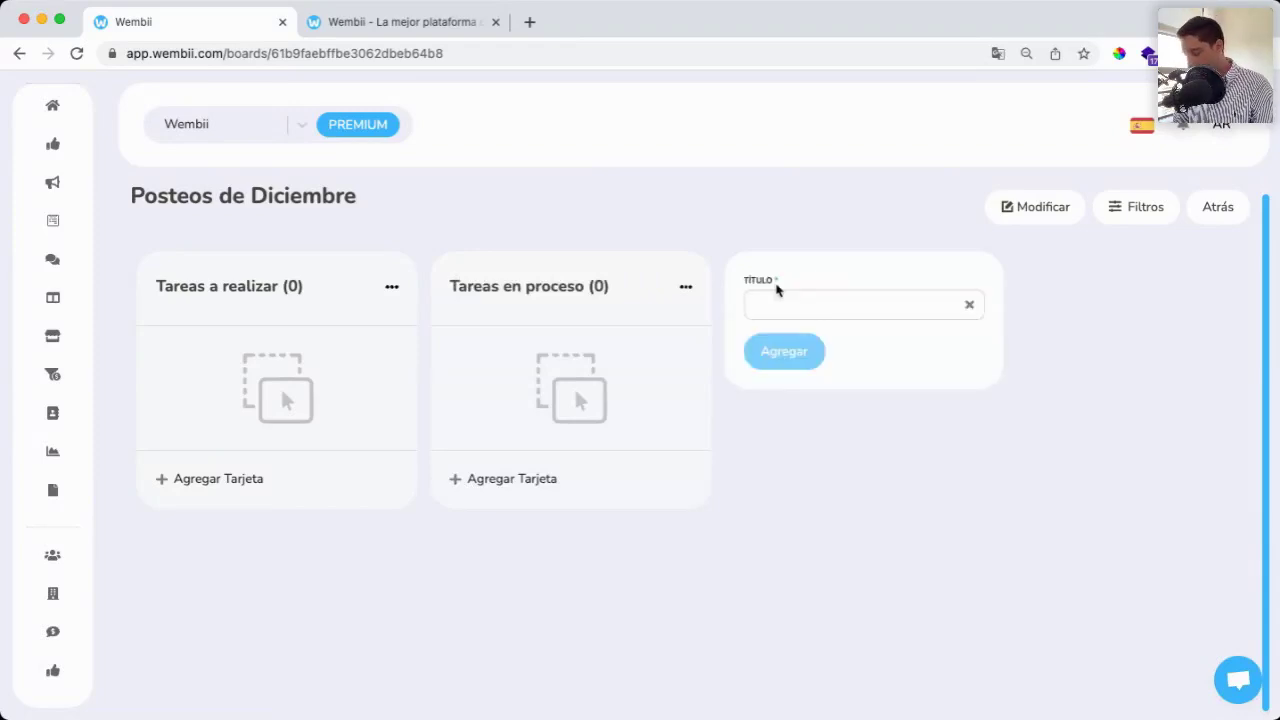
pyautogui.click(783, 310)
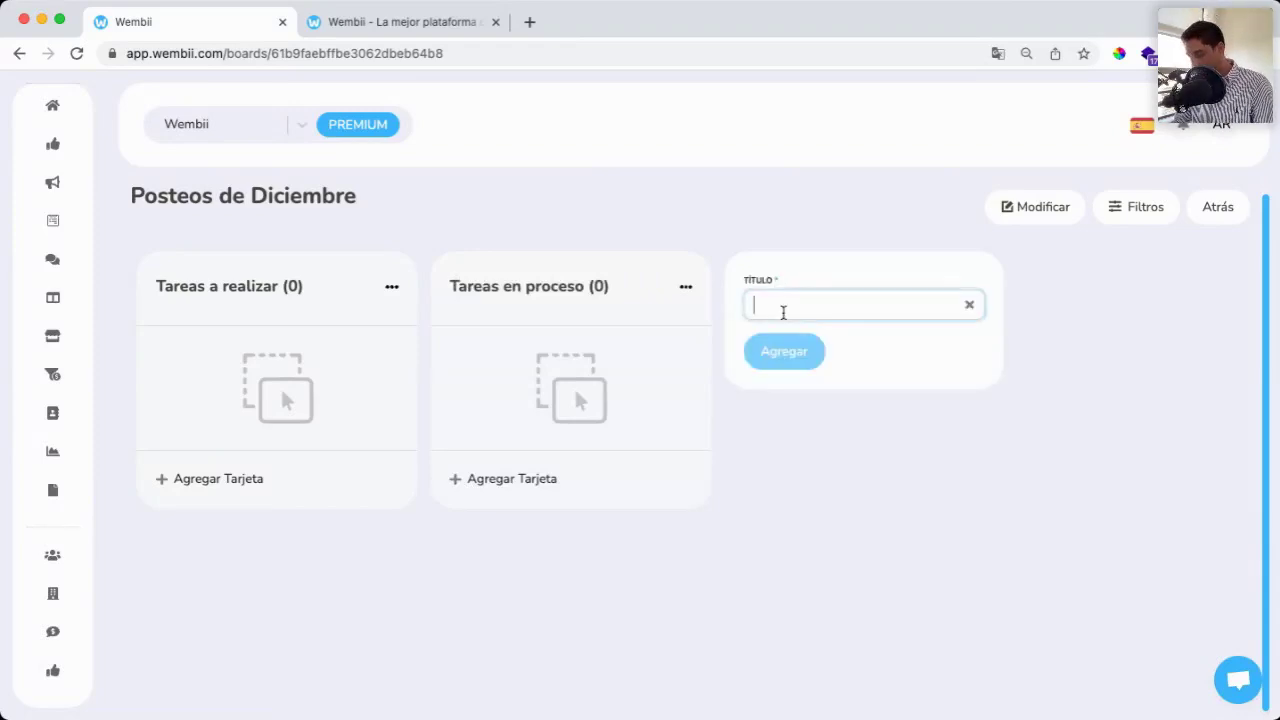
pyautogui.write('Tareas realizadas')
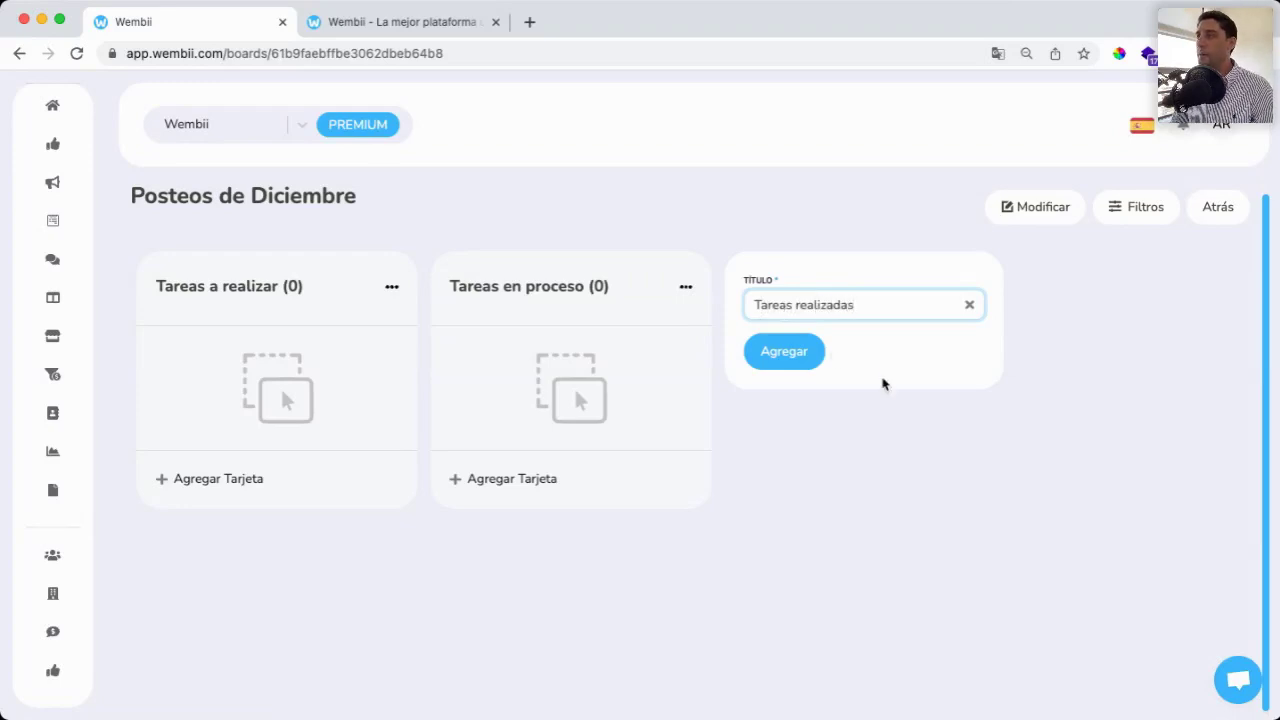
pyautogui.click(817, 361)
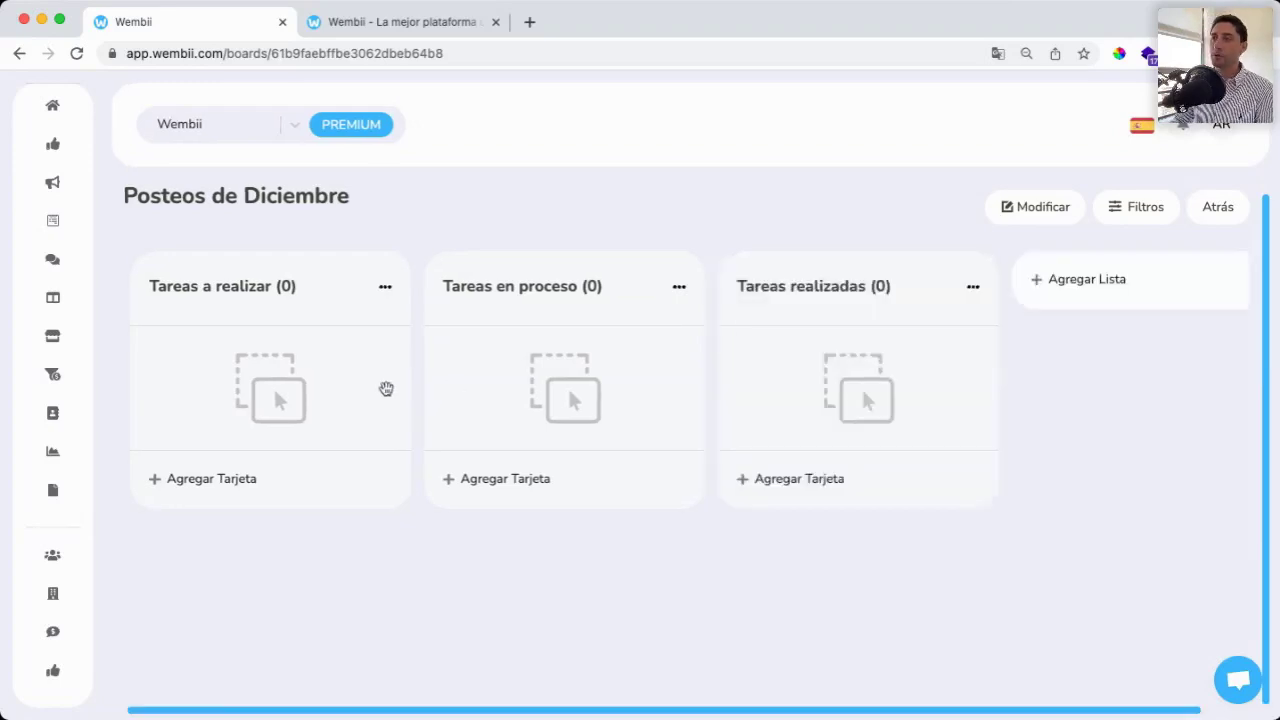
# Step: Add a card titled "posteo de navidad" to the "Tareas a realizar" list
pyautogui.click(234, 480)
pyautogui.click(239, 510)
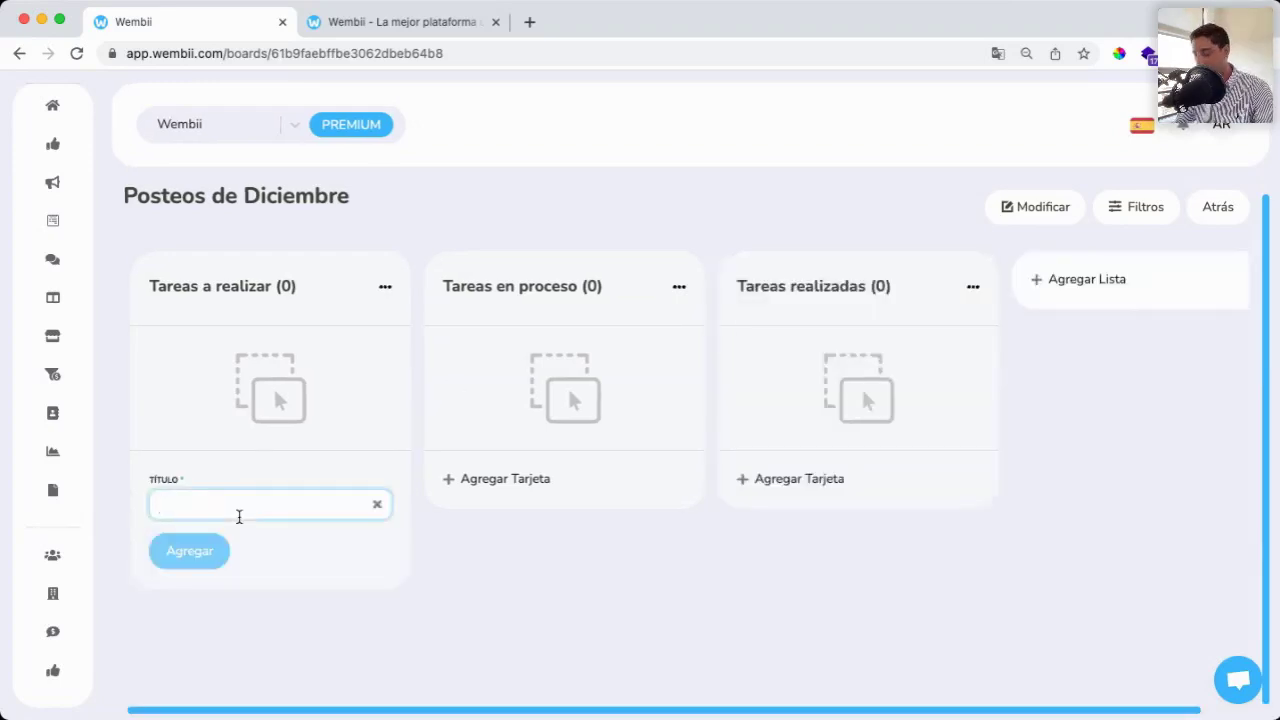
pyautogui.write('posteo de ')
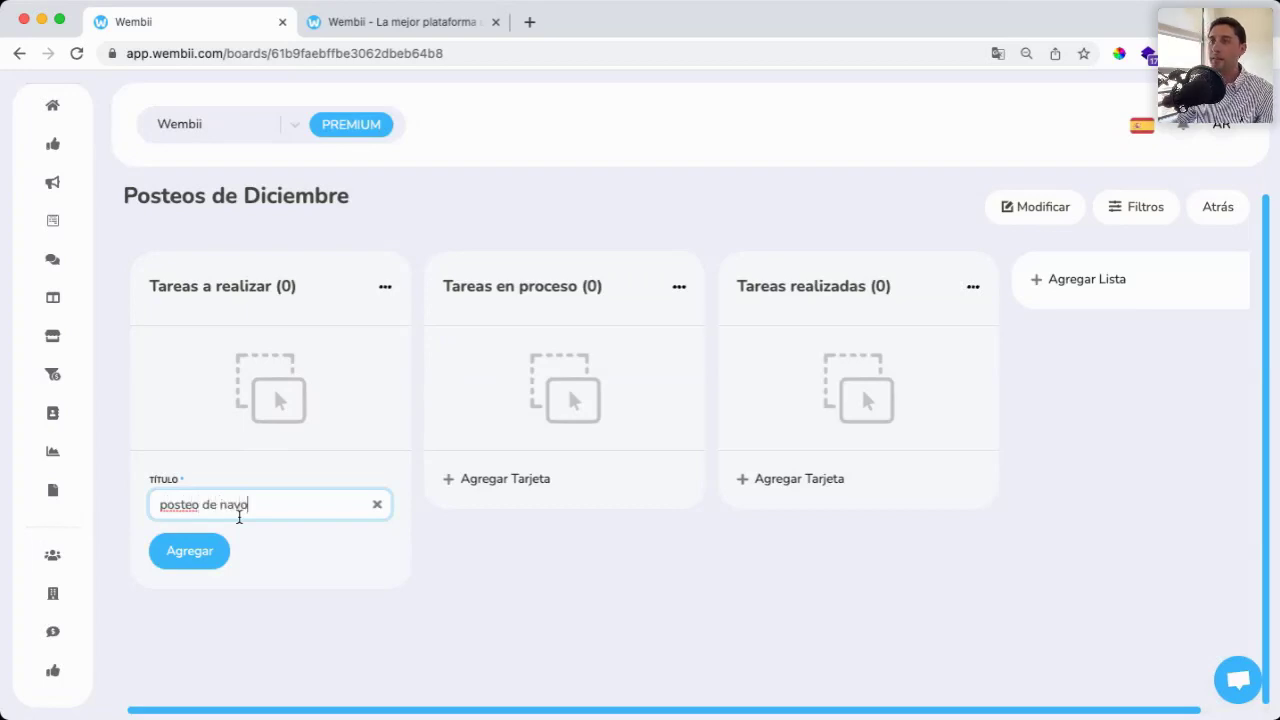
pyautogui.write('navidad')
pyautogui.click(165, 565)
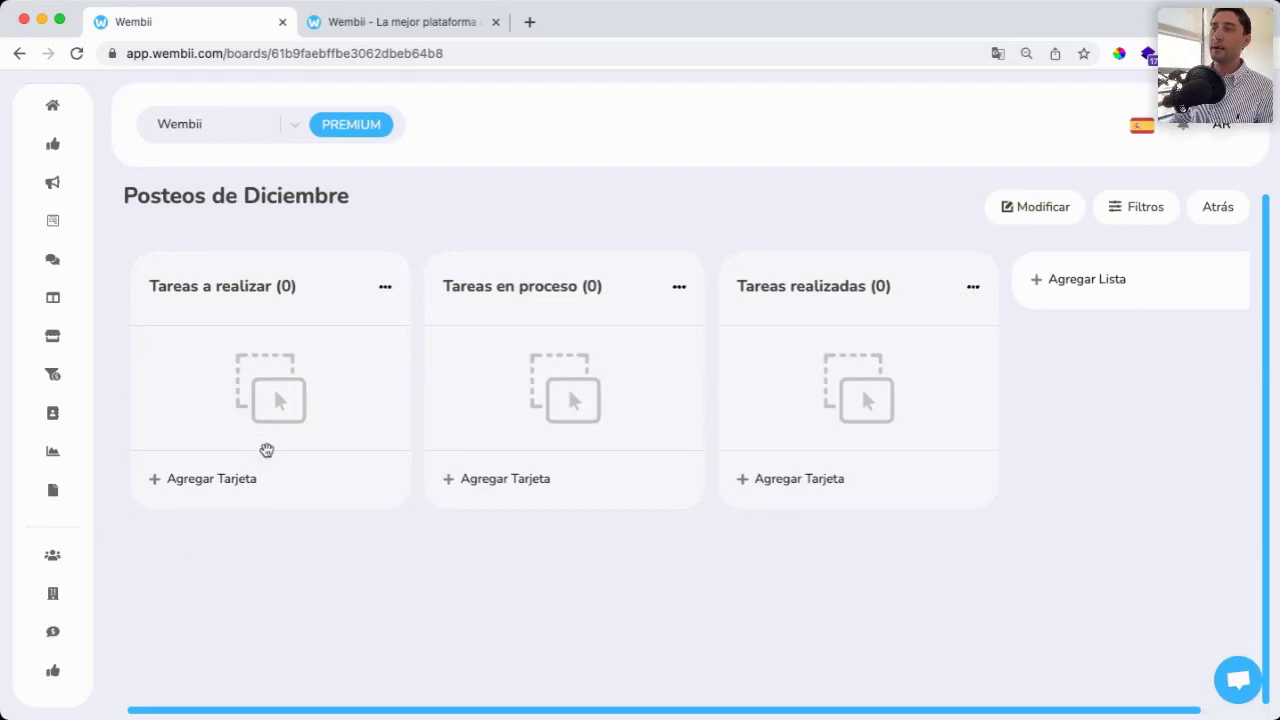
# Step: Open the "posteo de navidad" card and assign it to the last team member in the user list
pyautogui.click(311, 402)
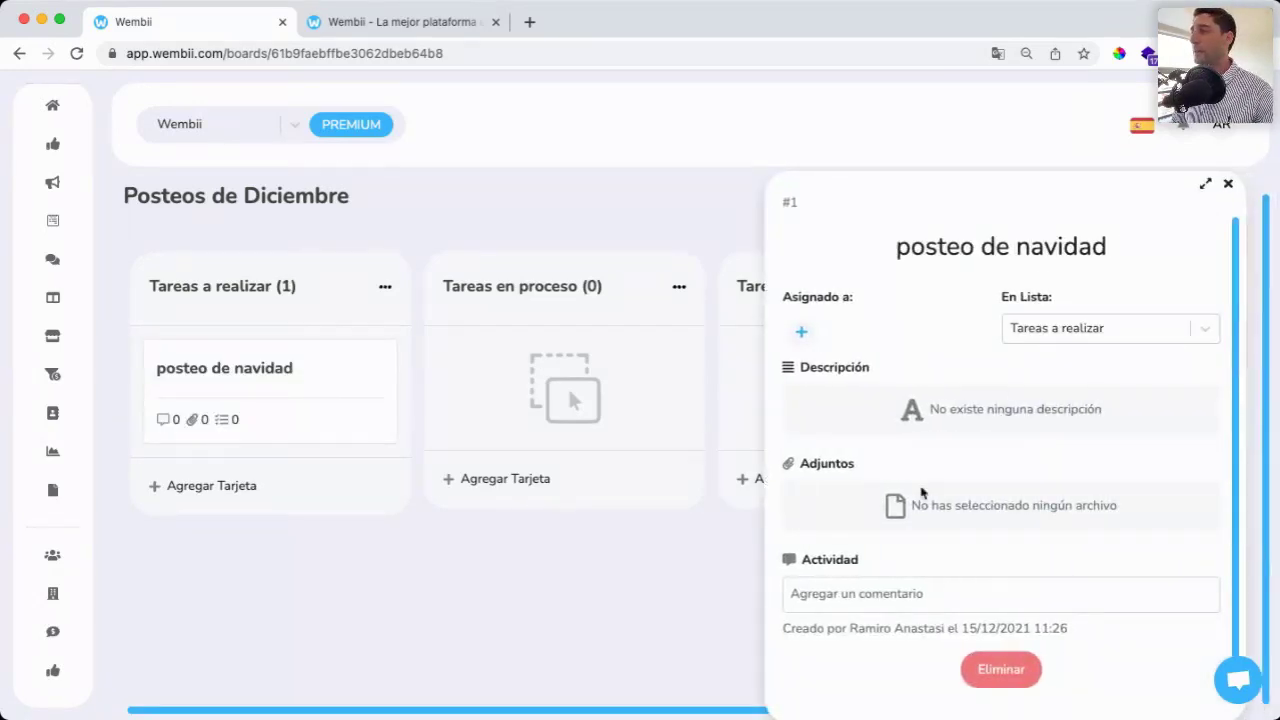
pyautogui.click(801, 336)
pyautogui.scroll(-2, 361, 439)
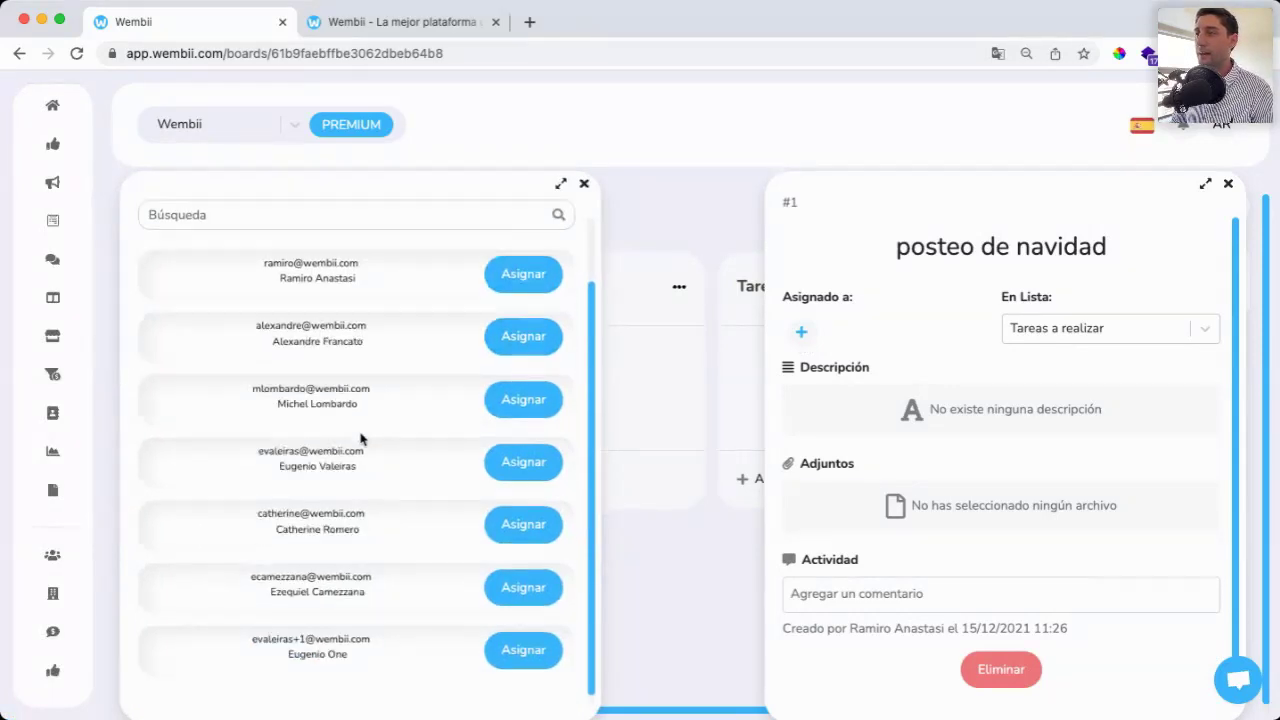
pyautogui.click(523, 650)
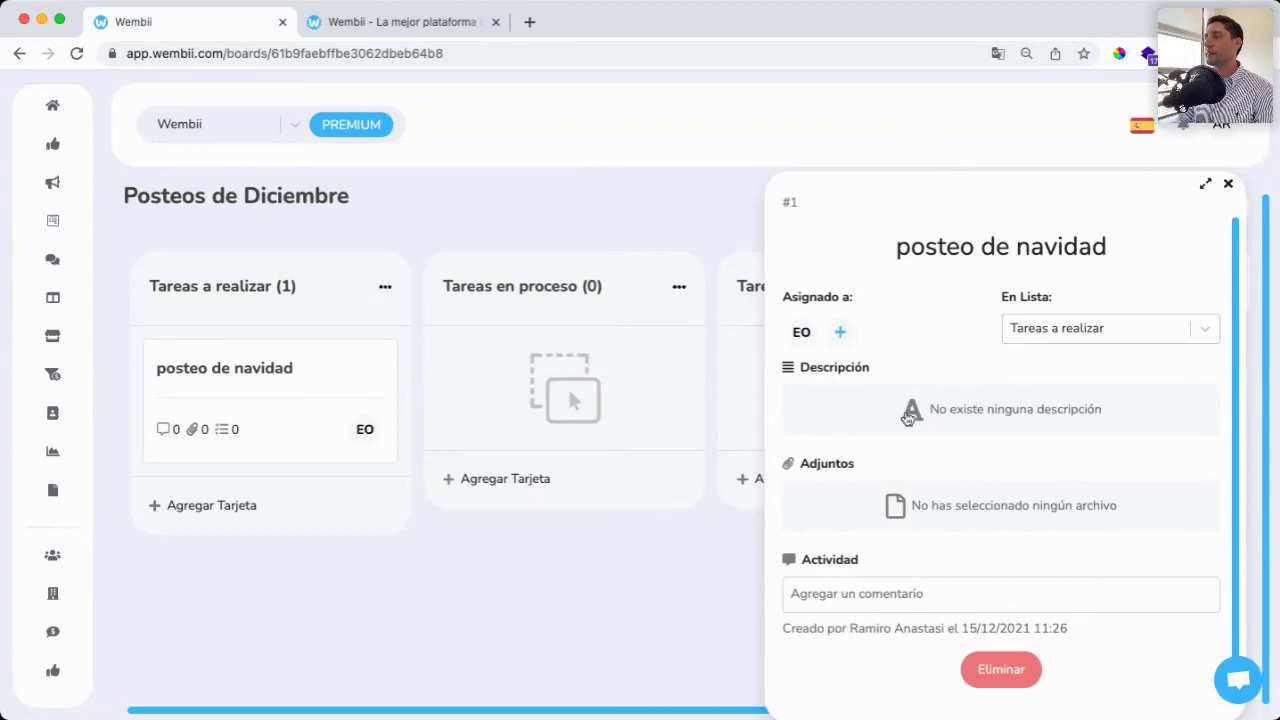
pyautogui.click(1085, 328)
pyautogui.click(956, 348)
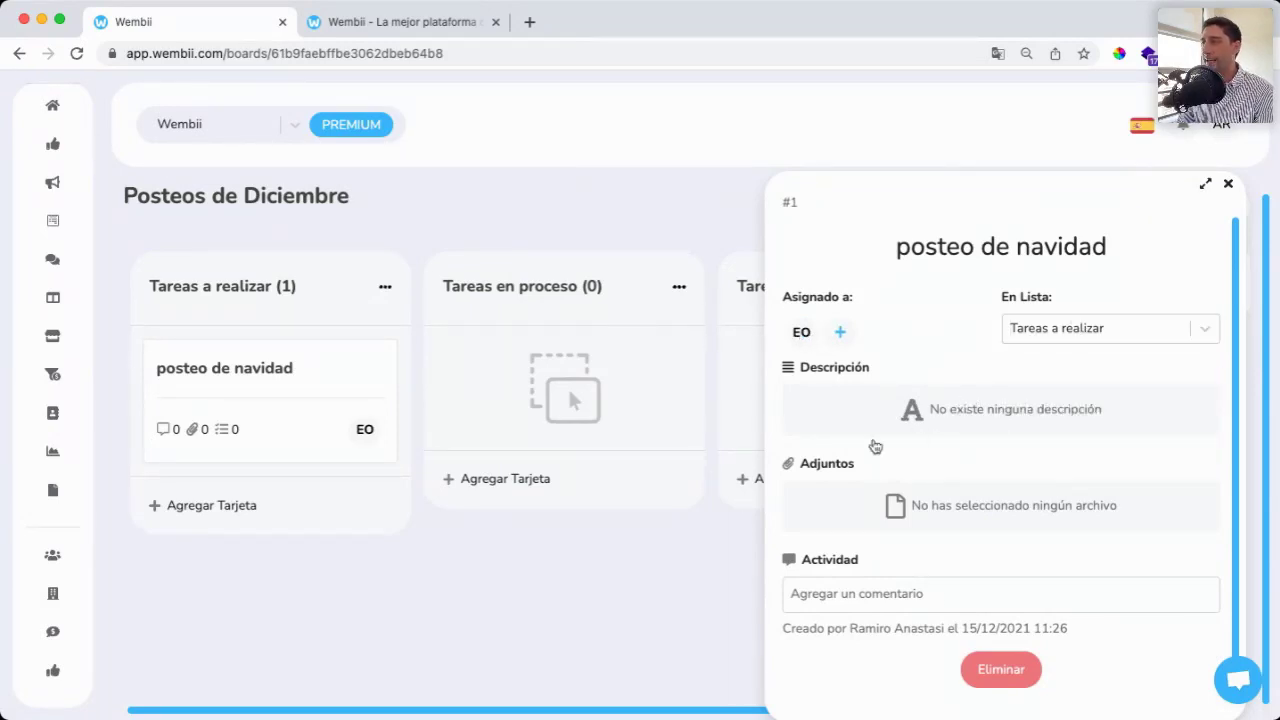
# Step: Save a comment on the card that mentions the second suggested teammate followed by "por favor hacer este posteo", and close the card
pyautogui.click(939, 609)
pyautogui.write('@')
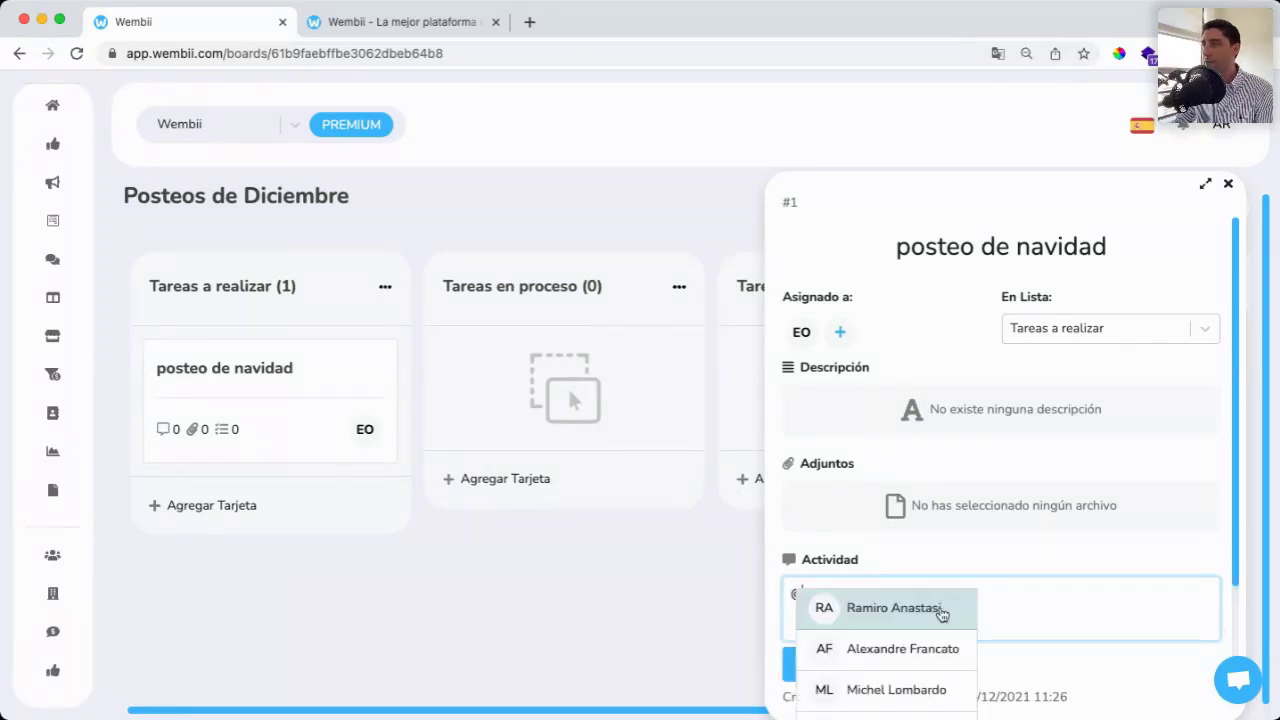
pyautogui.click(920, 651)
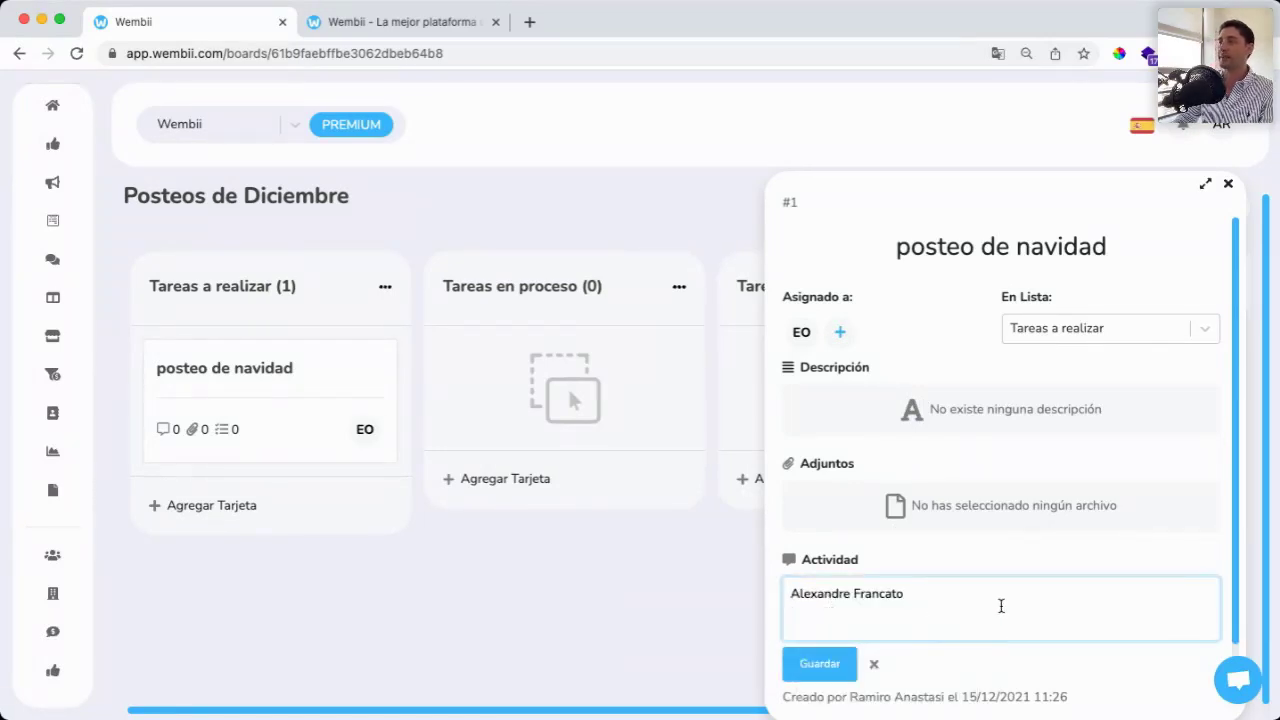
pyautogui.write('por fa')
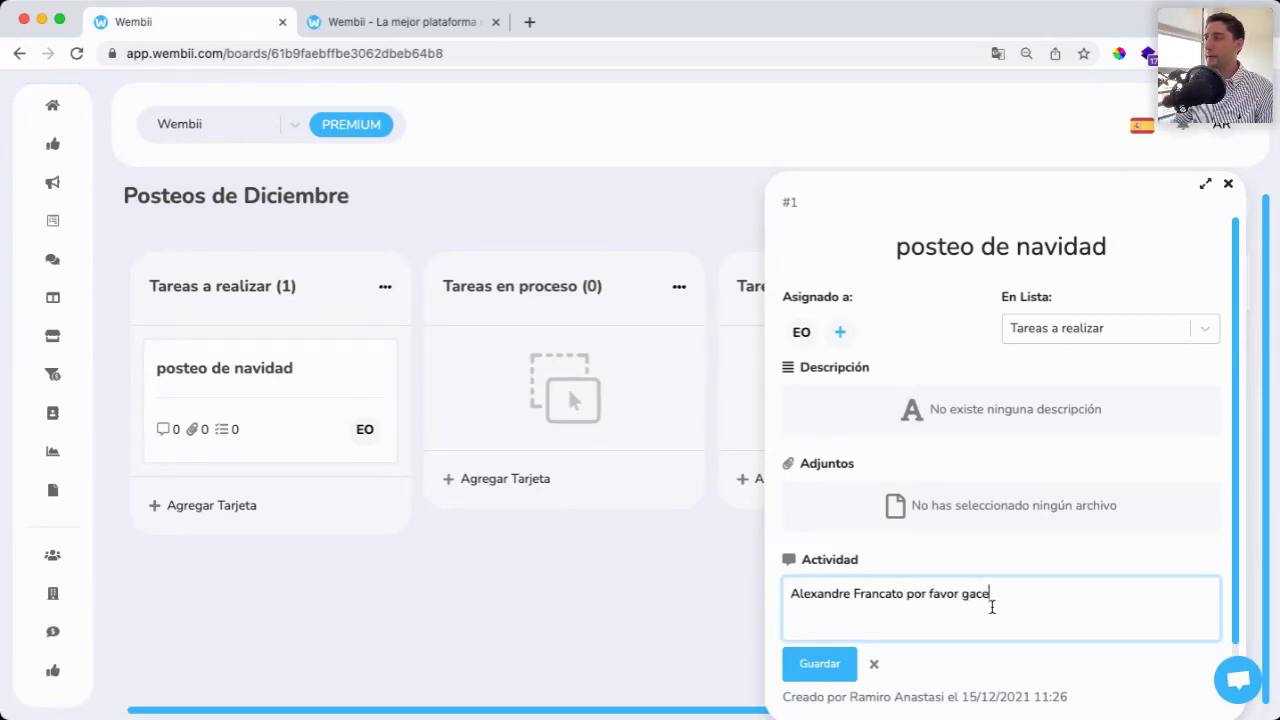
pyautogui.write('vor hac')
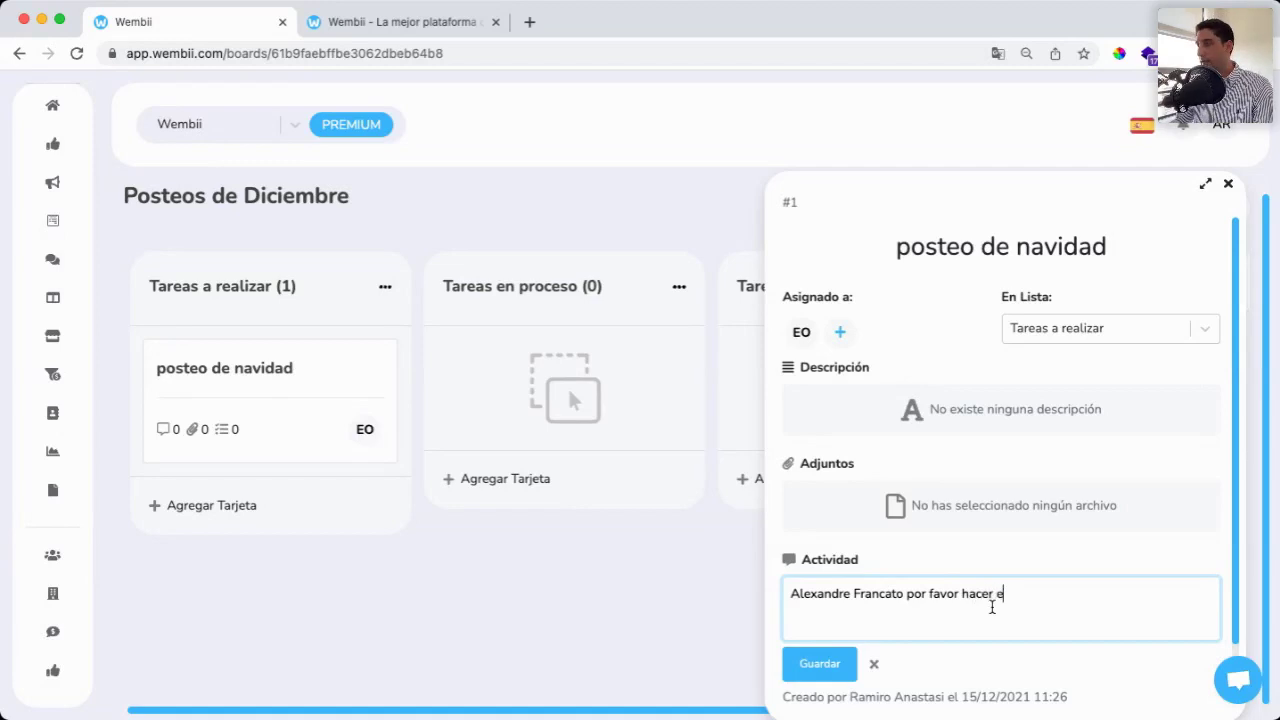
pyautogui.write('er este posteo')
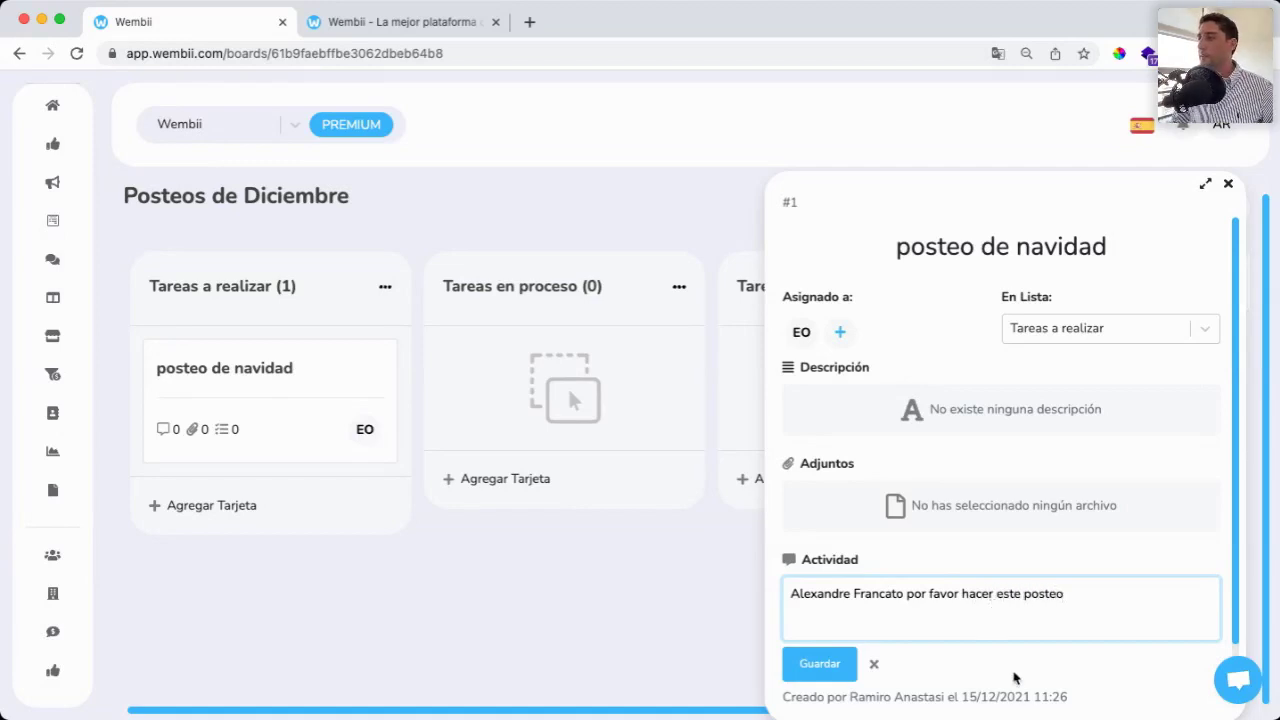
pyautogui.click(828, 668)
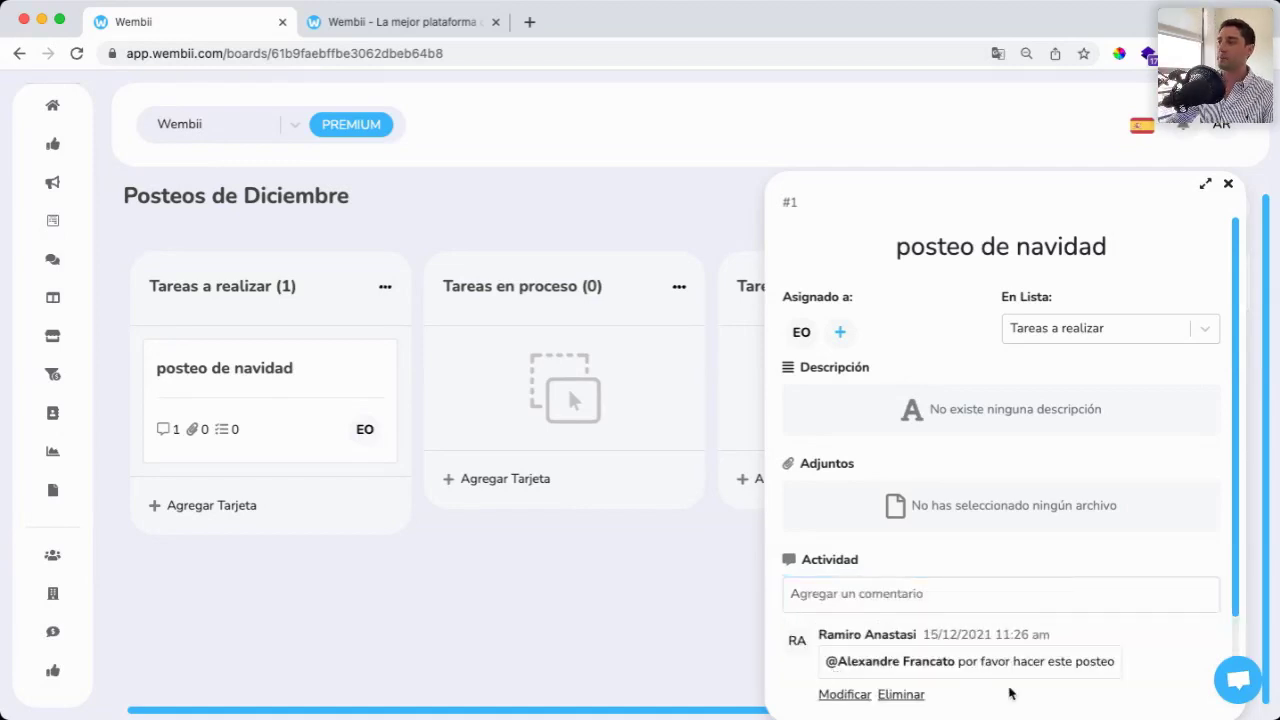
pyautogui.scroll(-2, 1006, 691)
pyautogui.click(714, 599)
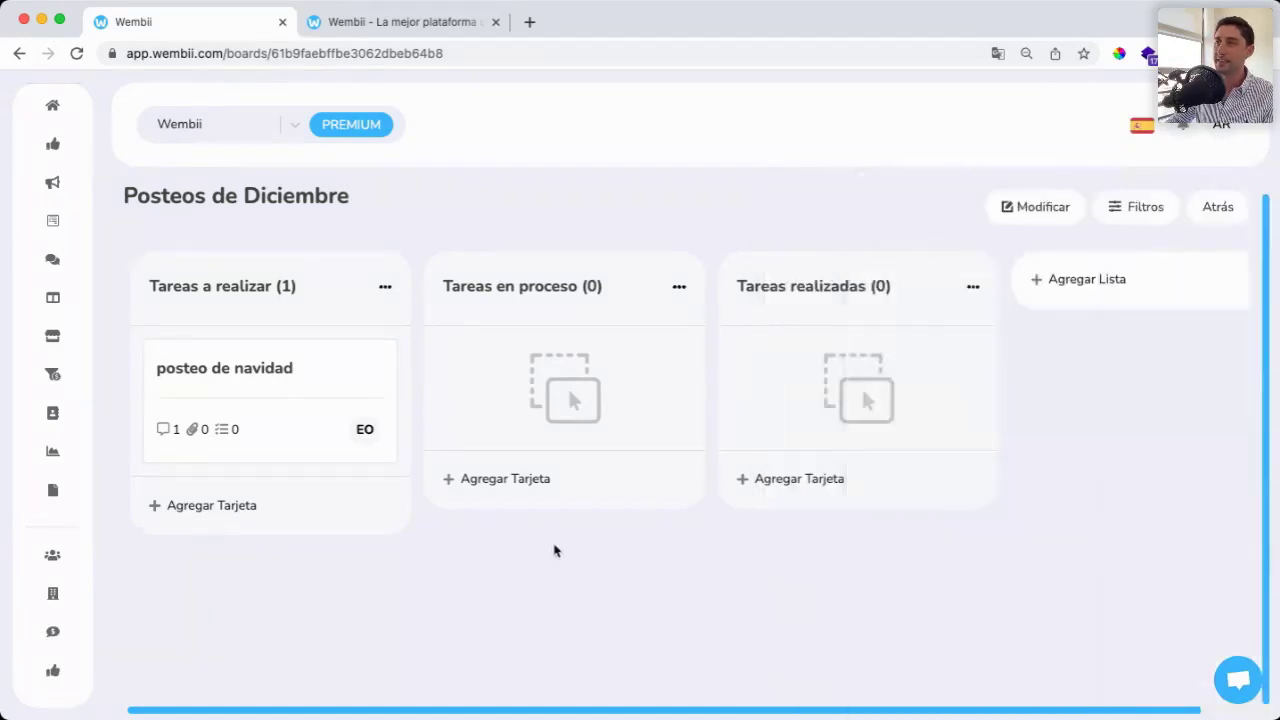
# Step: Move the "posteo de navidad" card from "Tareas a realizar" to the "Tareas realizadas" list
pyautogui.click(341, 369)
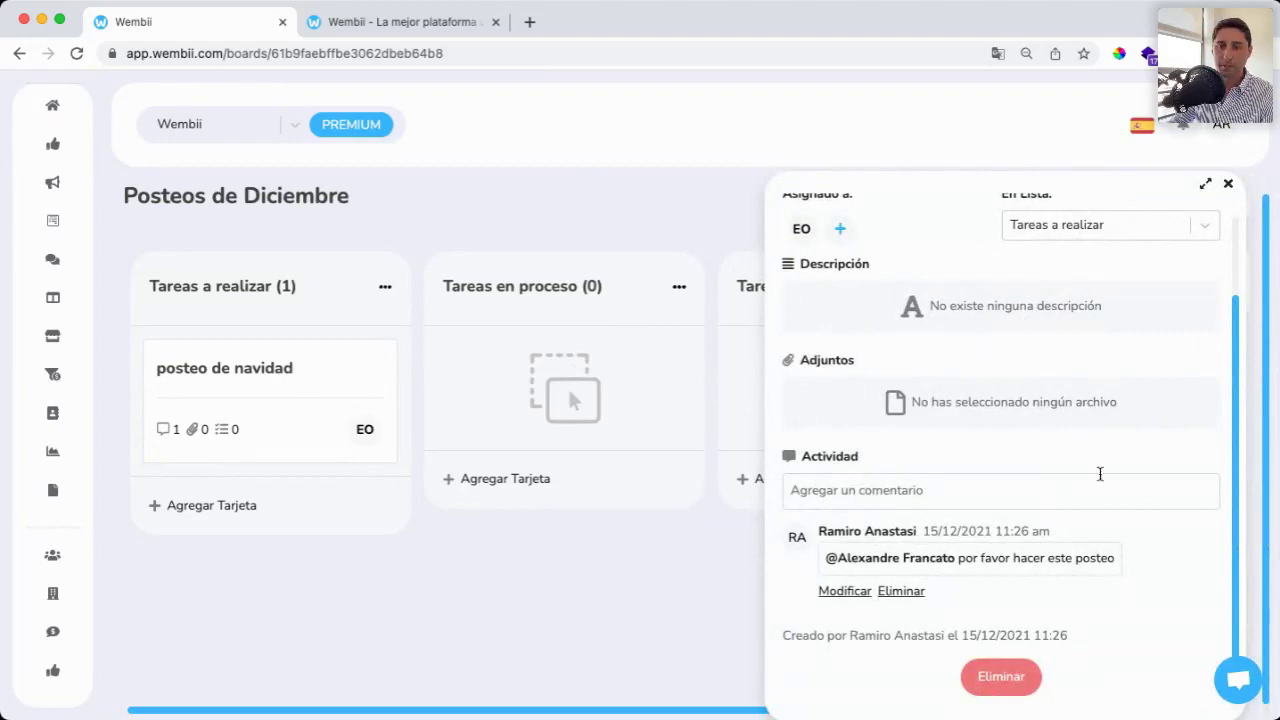
pyautogui.click(349, 383)
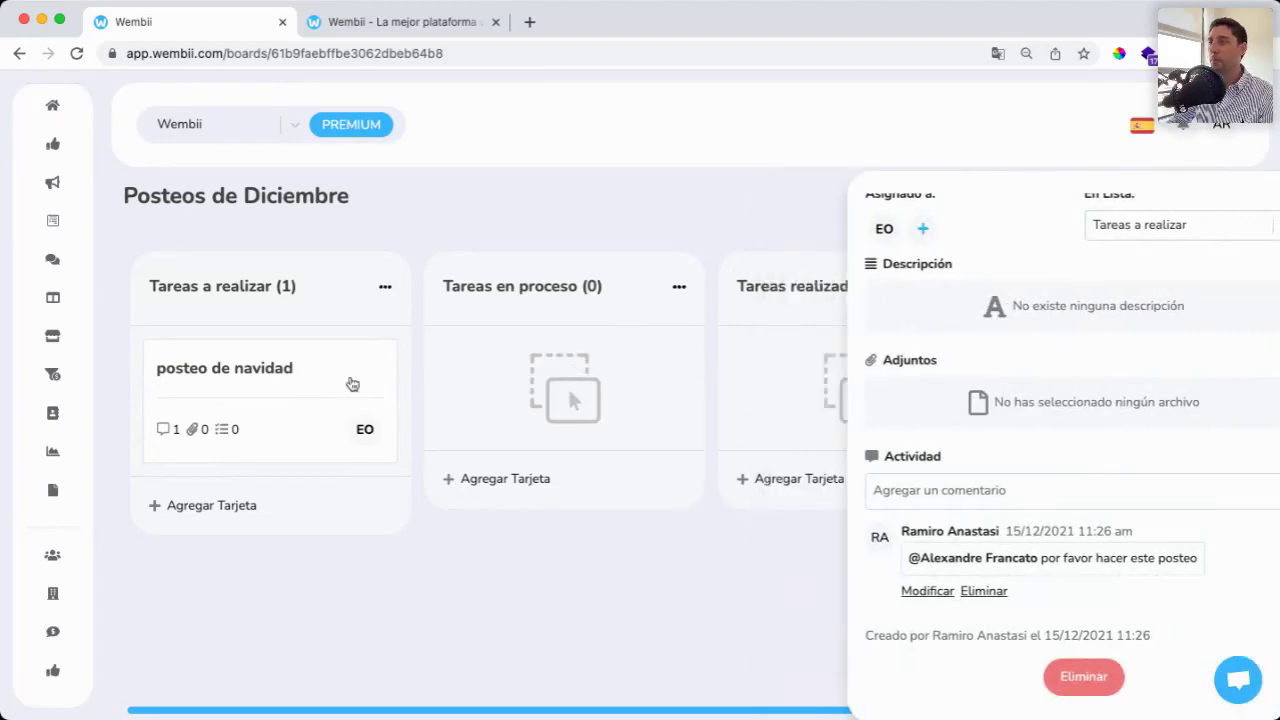
pyautogui.moveTo(337, 377); pyautogui.dragTo(843, 381)
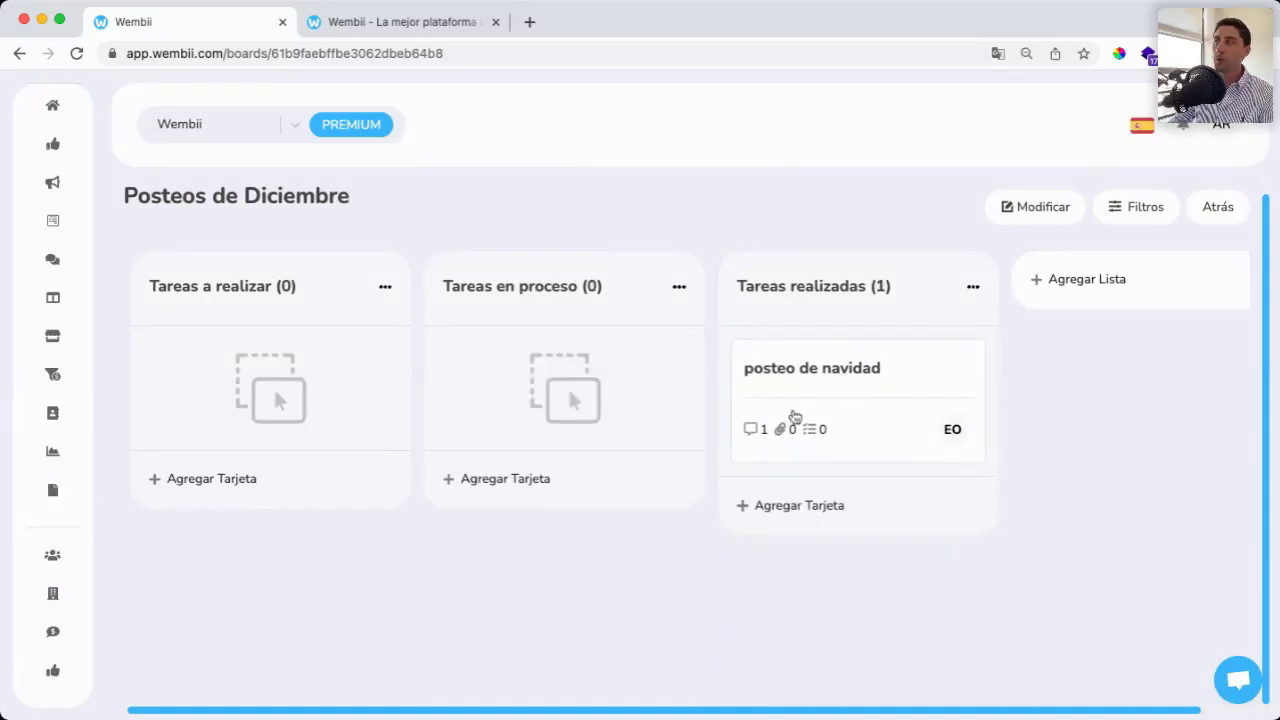
# Step: Open the WooCommerce orders under Ventas Online and view the sales chart and order list
pyautogui.moveTo(104, 218)
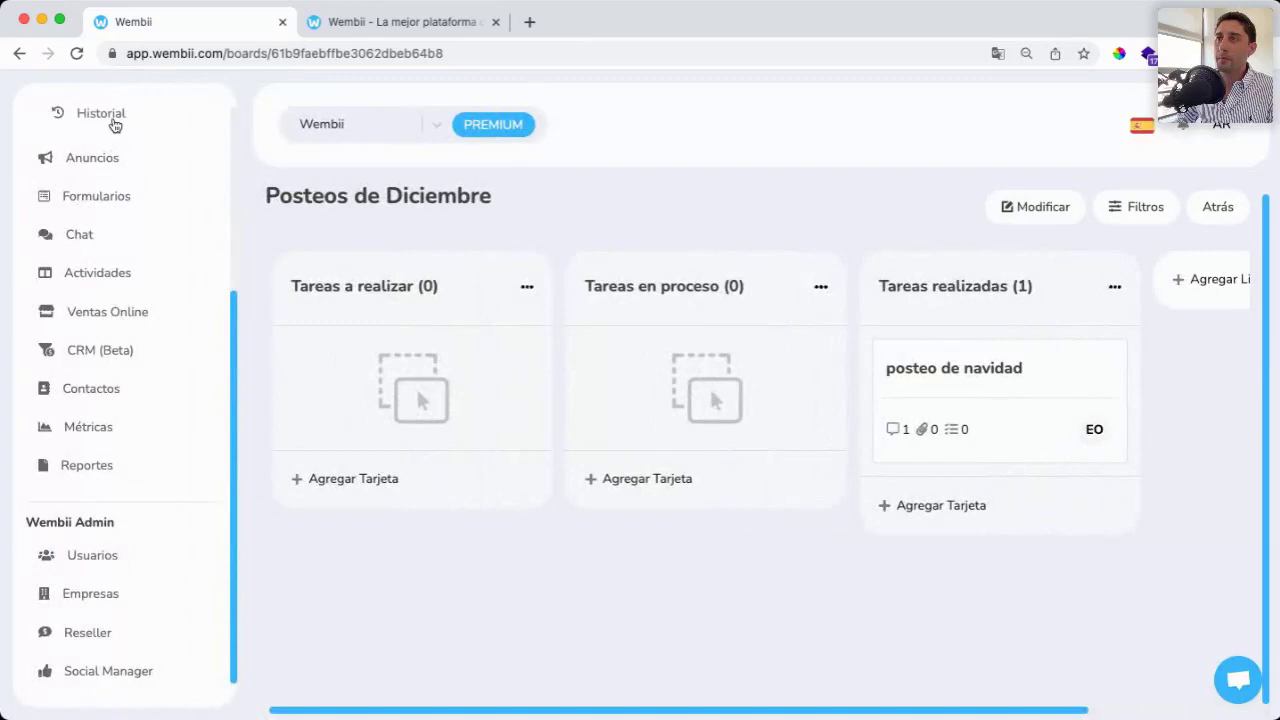
pyautogui.scroll(5, 144, 184)
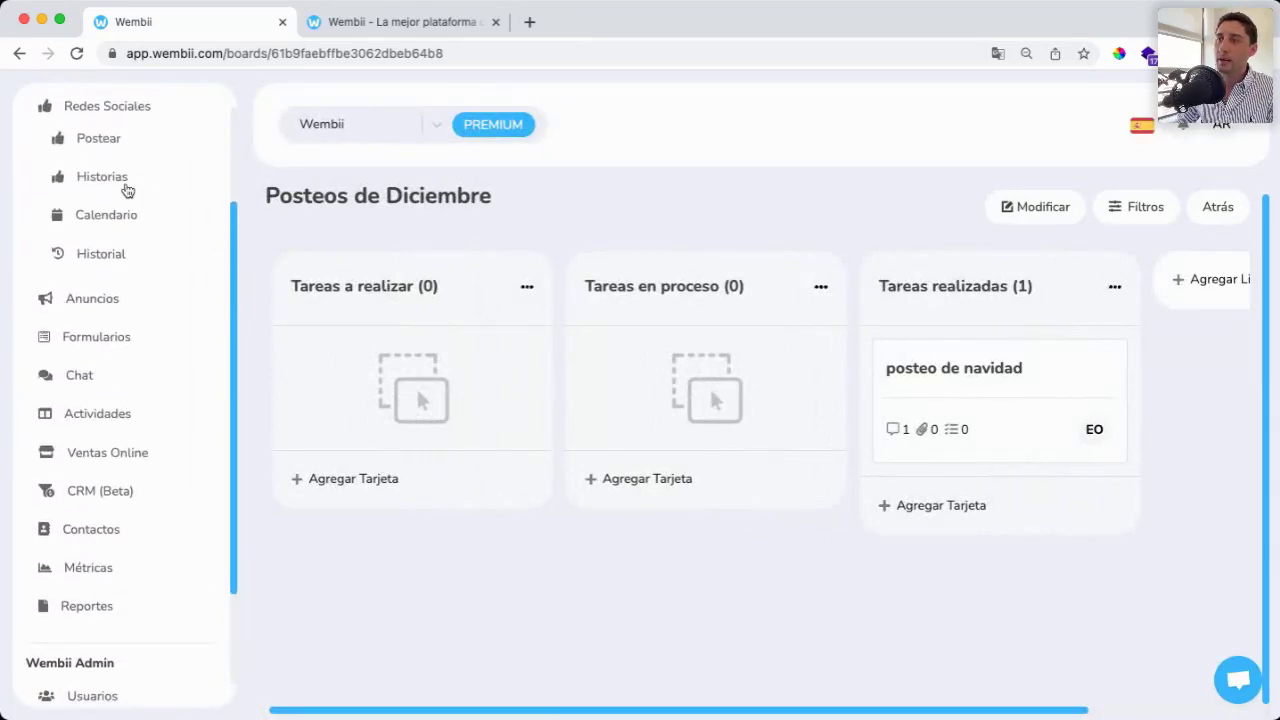
pyautogui.moveTo(88, 351)
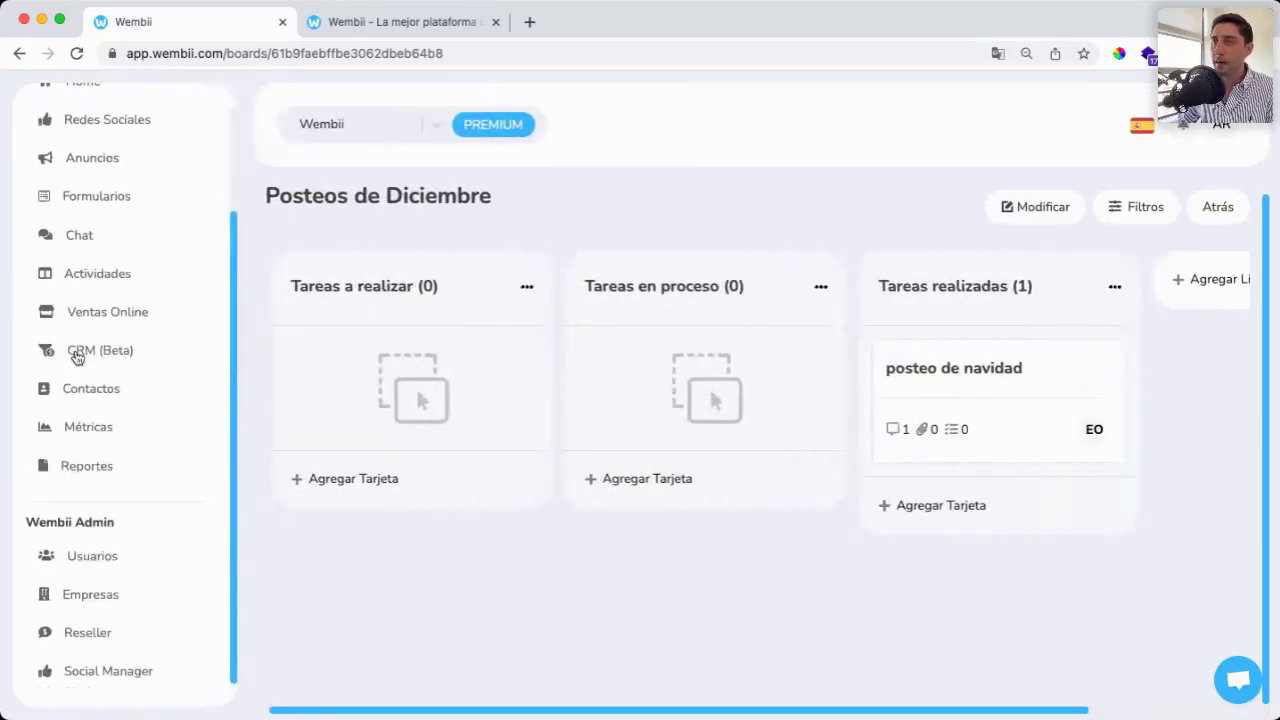
pyautogui.click(113, 312)
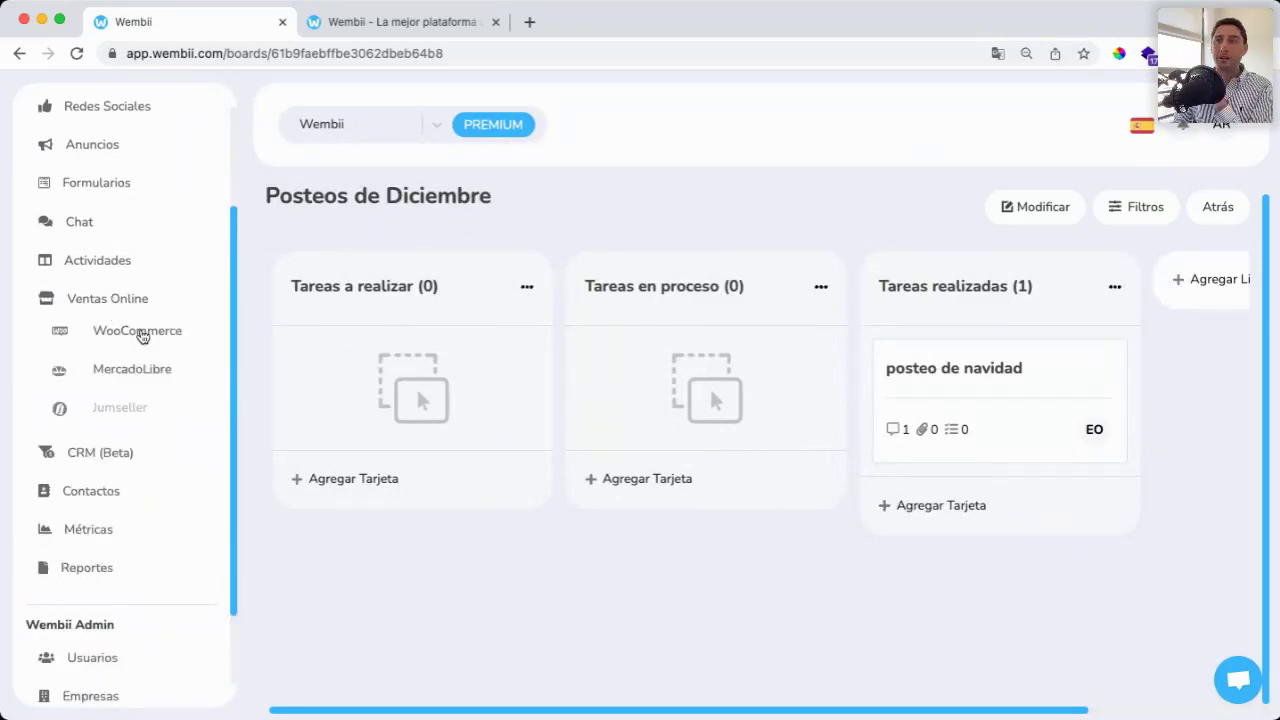
pyautogui.click(142, 334)
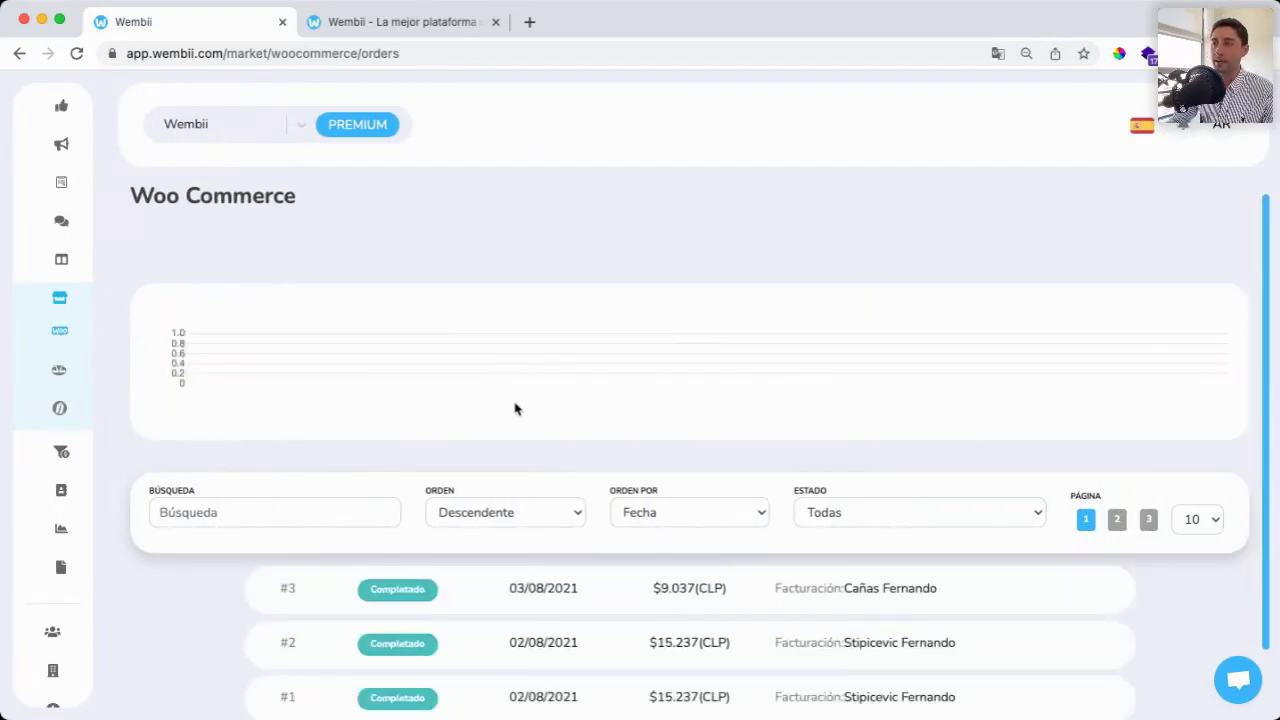
pyautogui.scroll(-2, 780, 428)
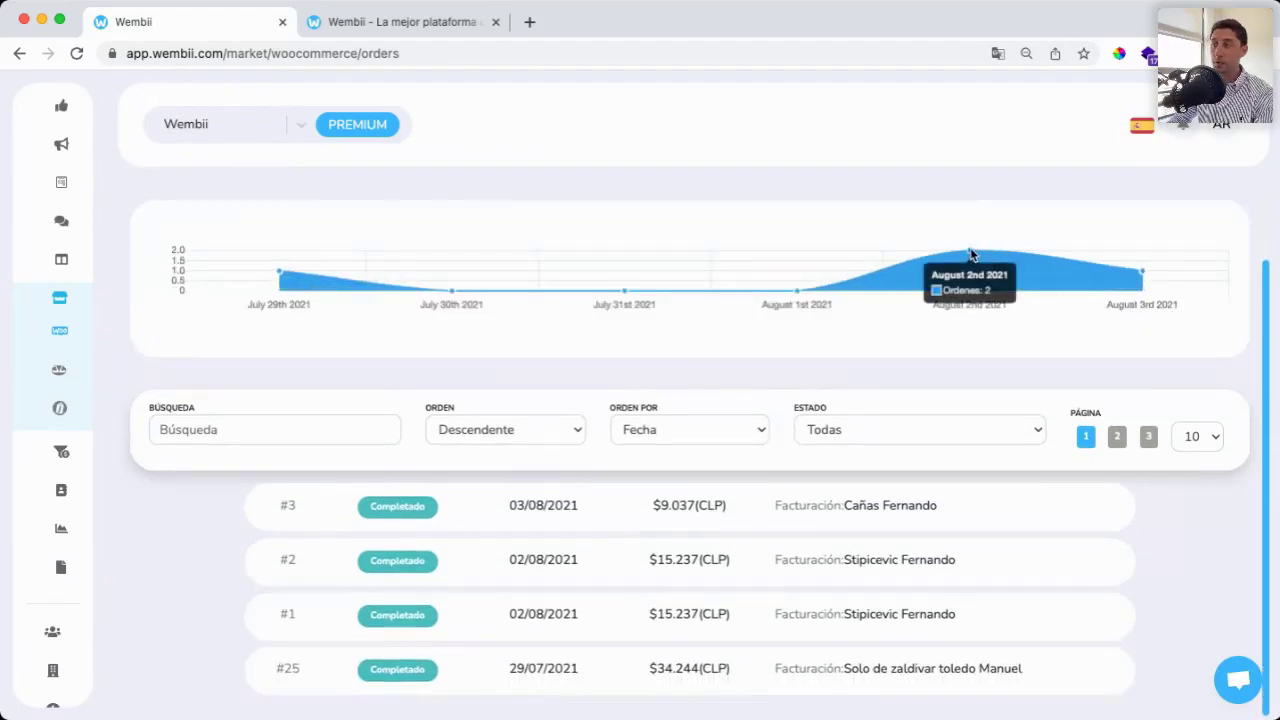
# Step: Examine the status, billing, shipping and payment details of the most recent WooCommerce order, and close it
pyautogui.click(599, 508)
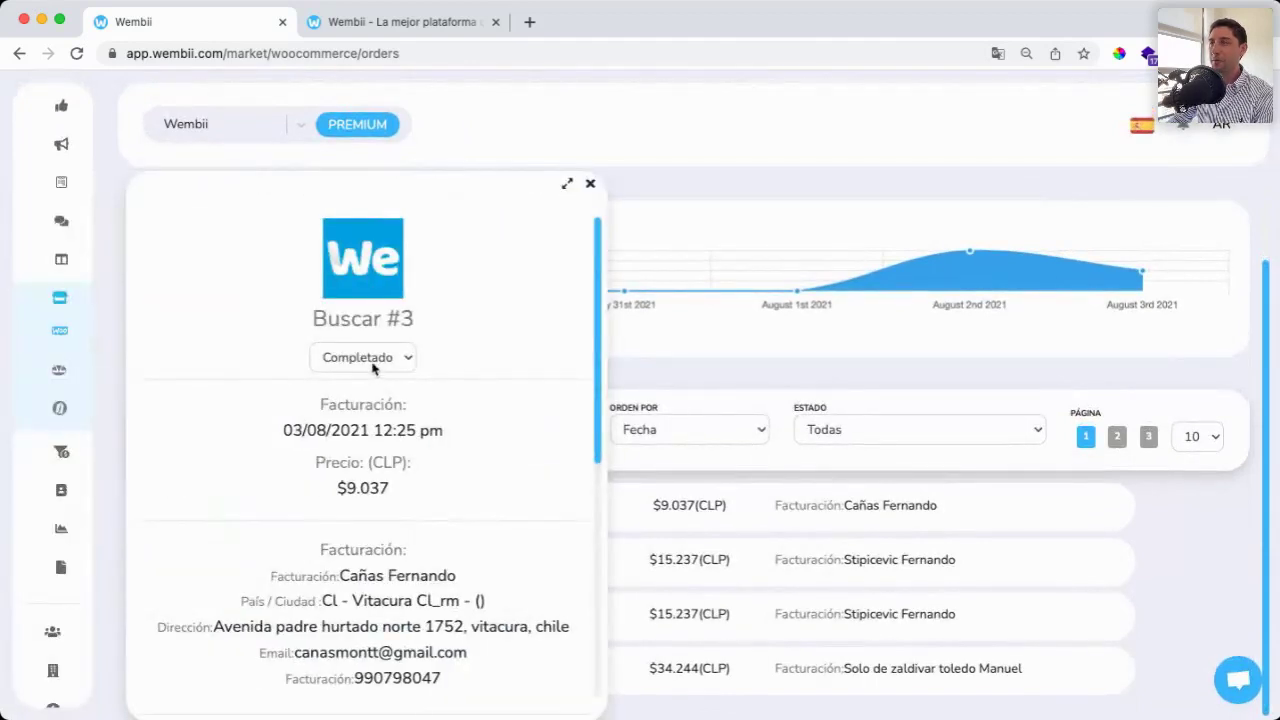
pyautogui.click(369, 369)
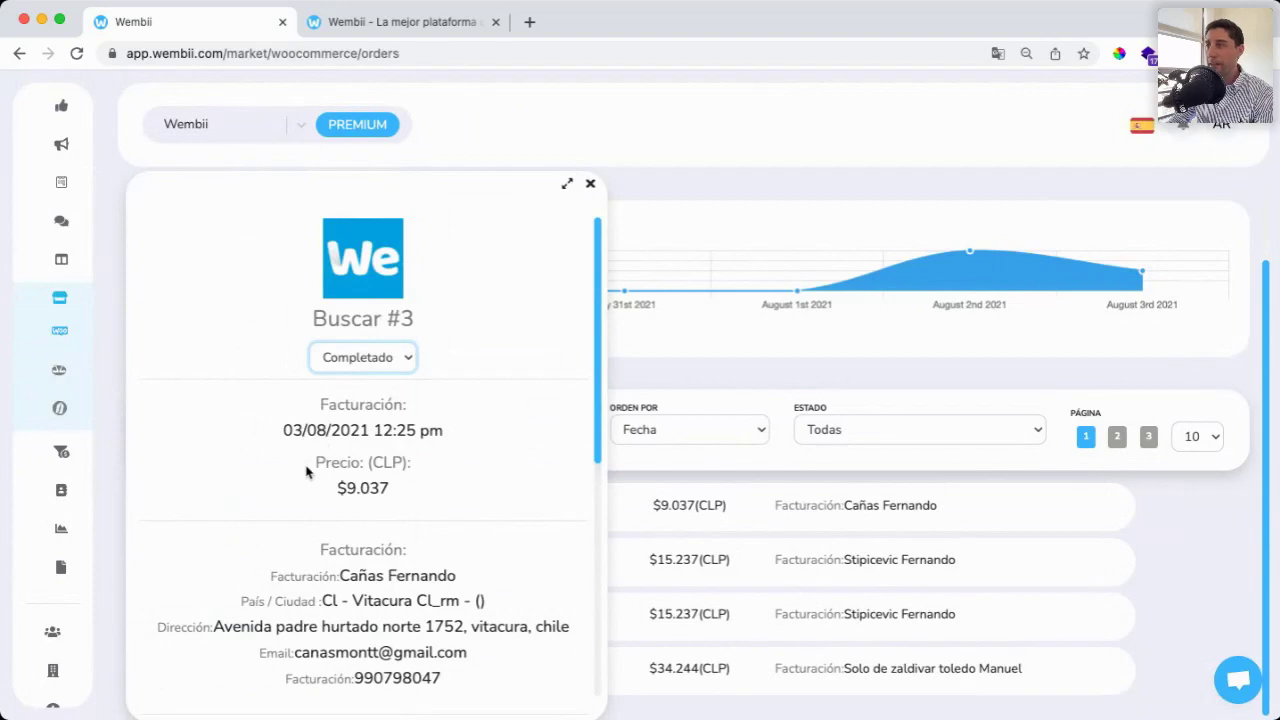
pyautogui.click(319, 411)
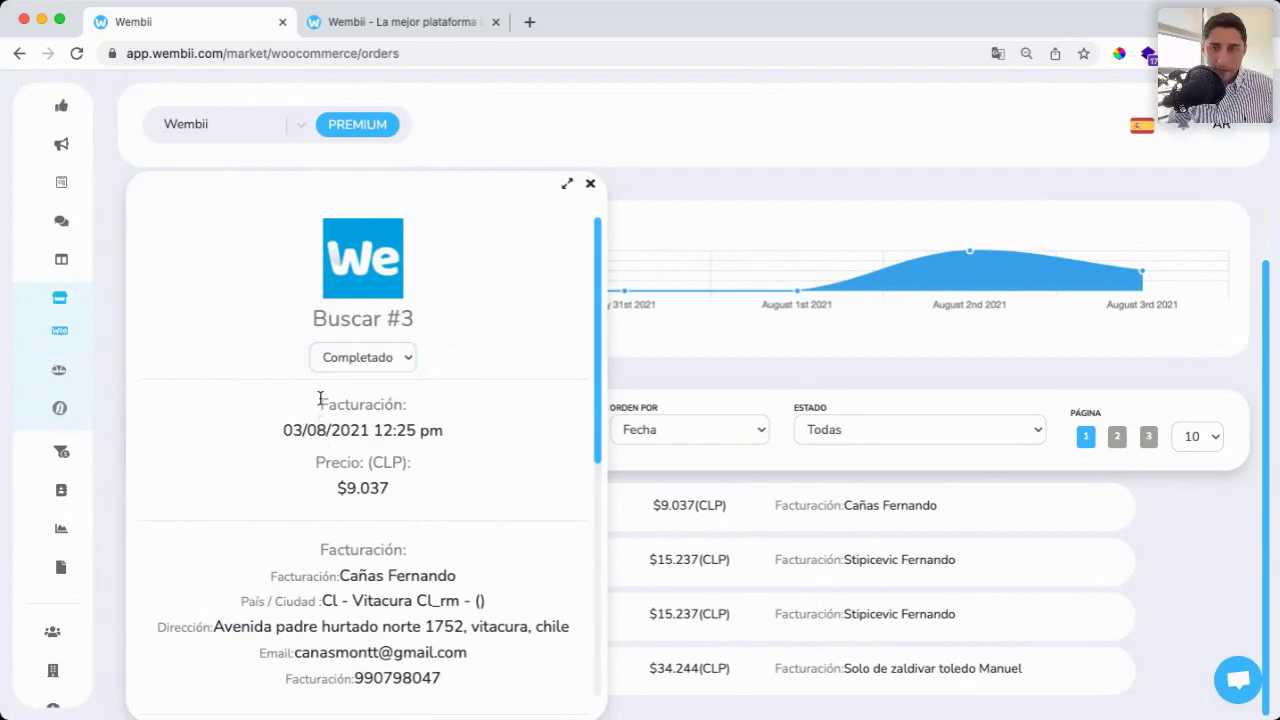
pyautogui.tripleClick(444, 432)
pyautogui.click(449, 437)
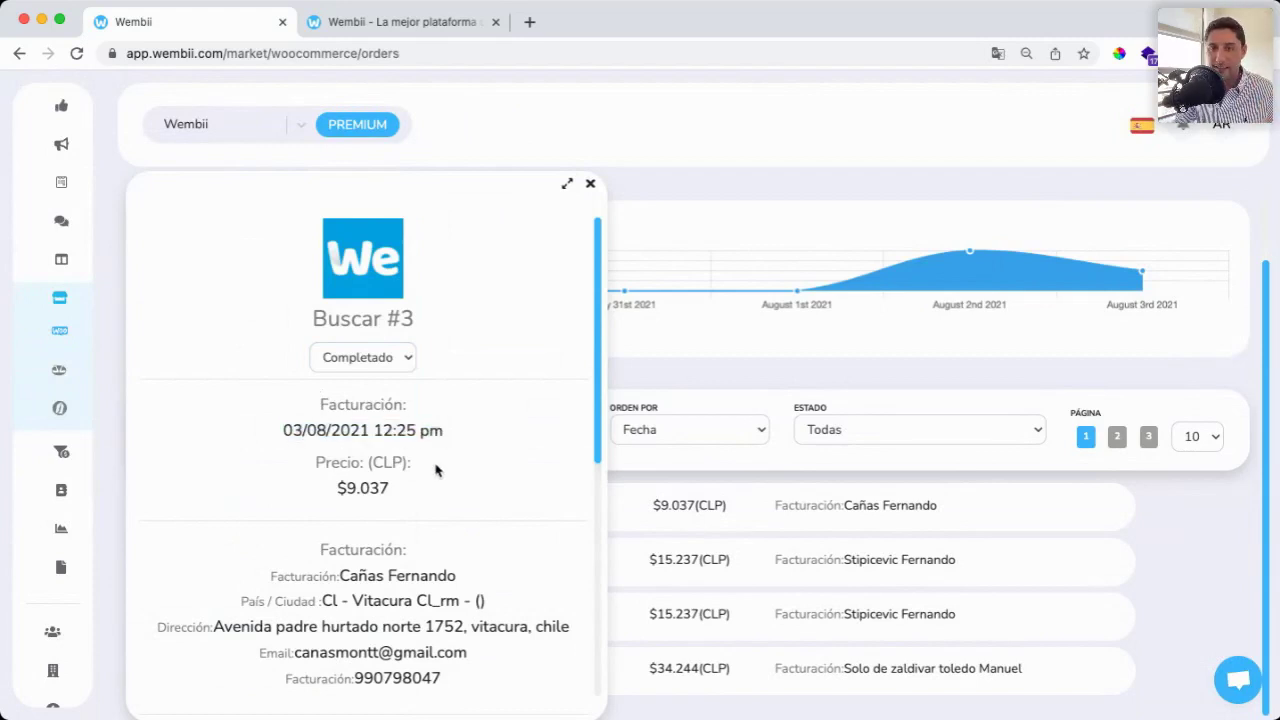
pyautogui.scroll(-5, 436, 470)
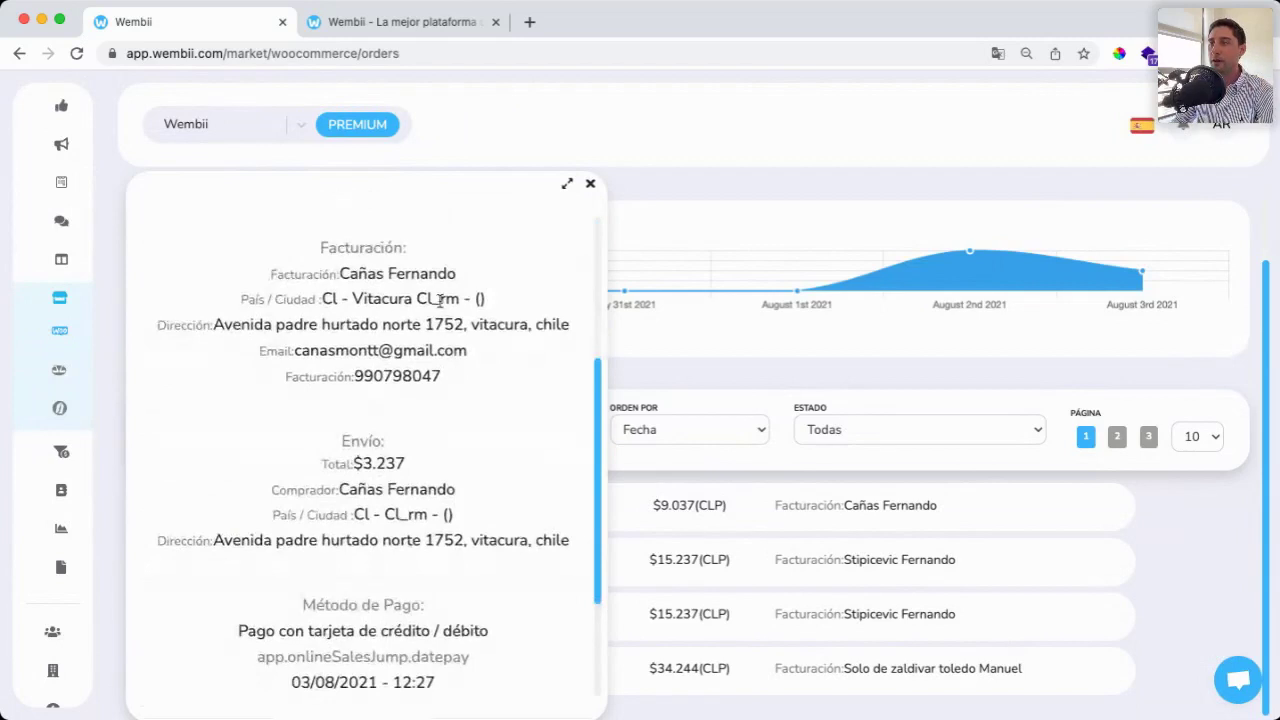
pyautogui.click(750, 612)
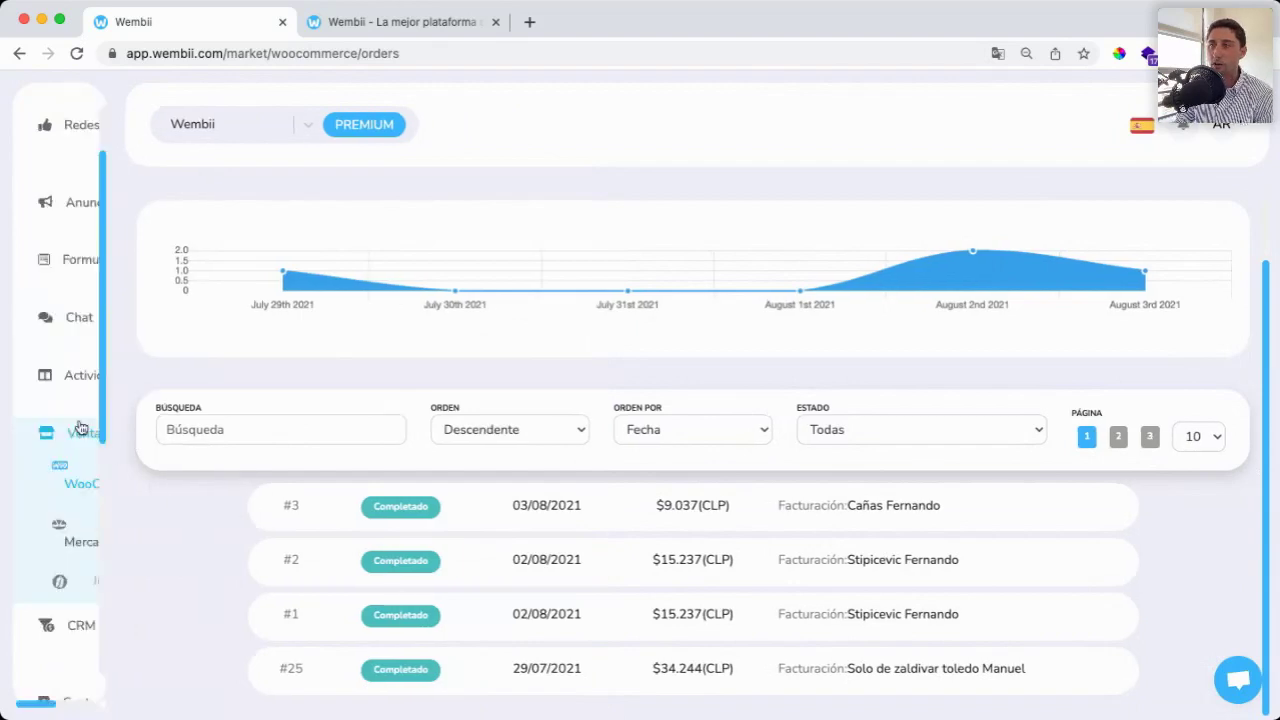
# Step: Open the MercadoLibre orders and examine the most recent order's billing, shipping, payment and item details
pyautogui.click(113, 370)
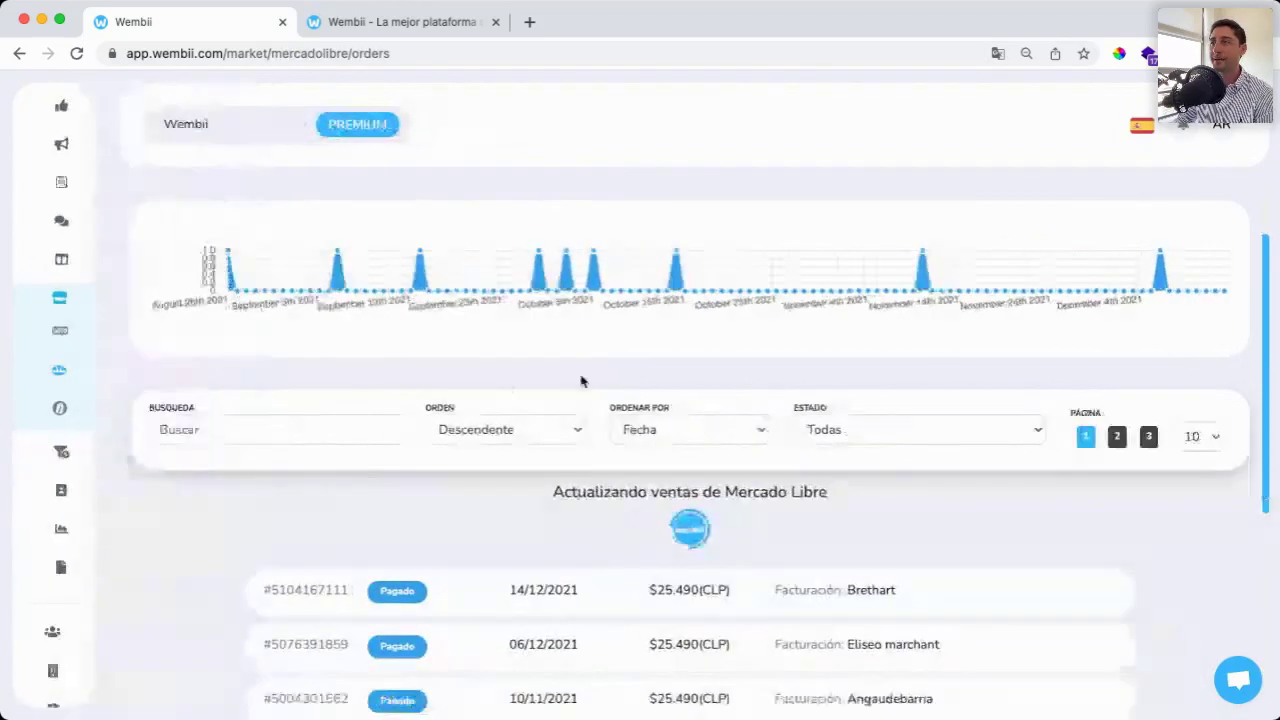
pyautogui.scroll(-5, 583, 380)
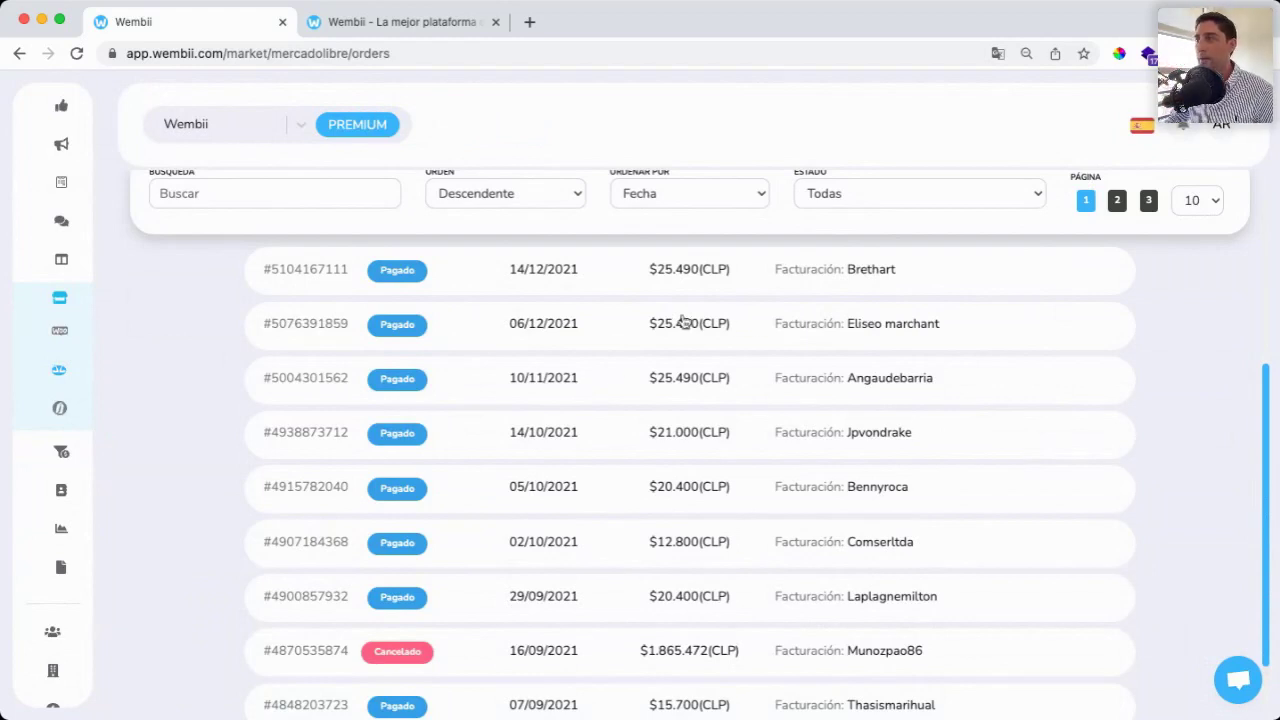
pyautogui.click(635, 281)
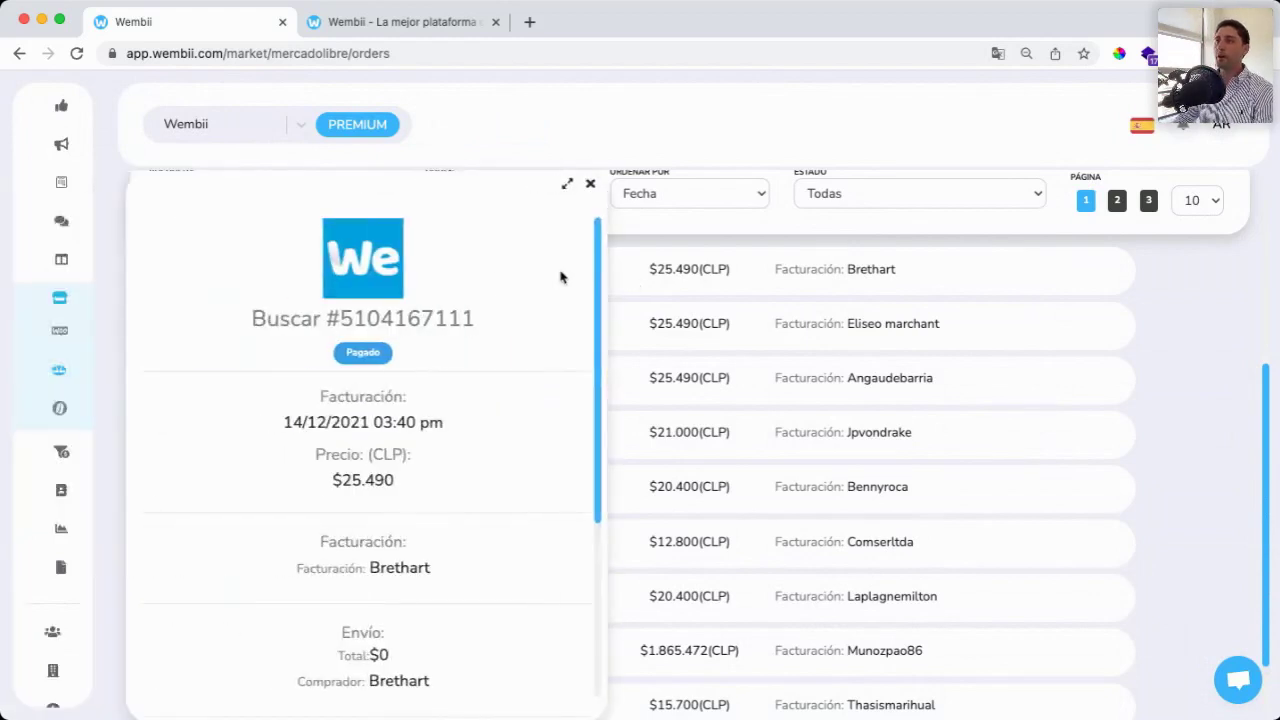
pyautogui.scroll(-5, 312, 340)
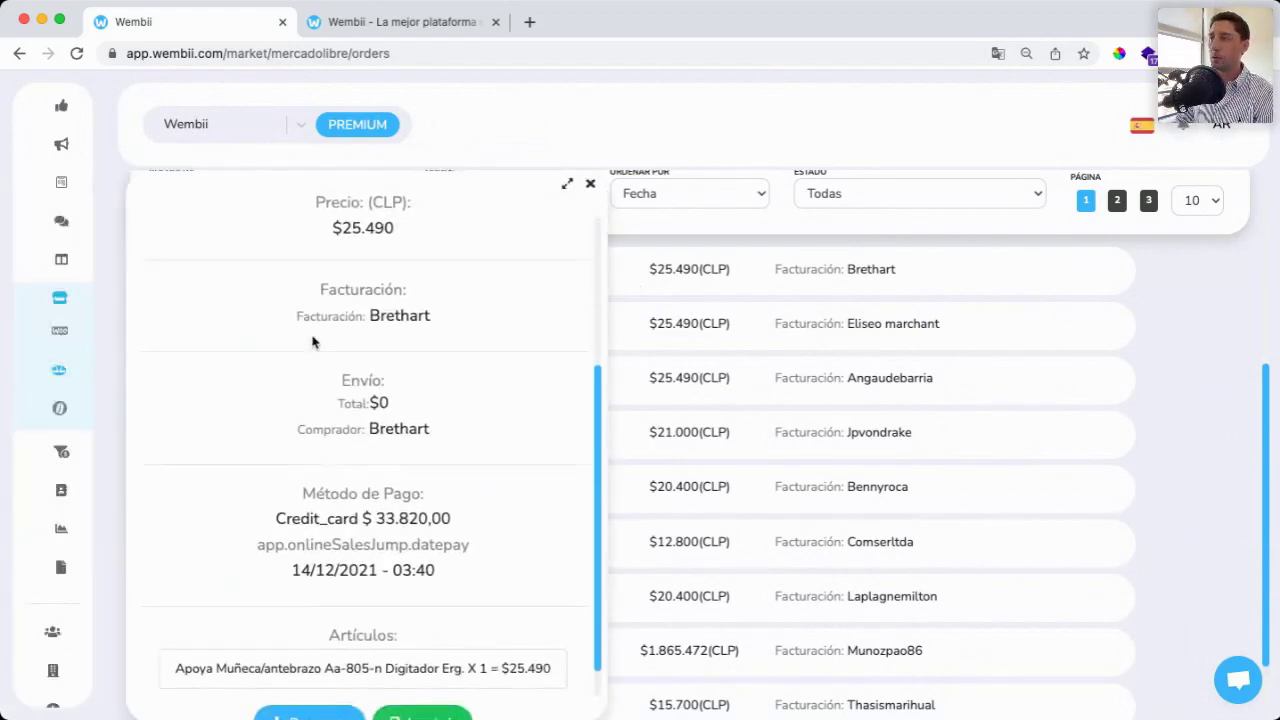
pyautogui.scroll(5, 312, 341)
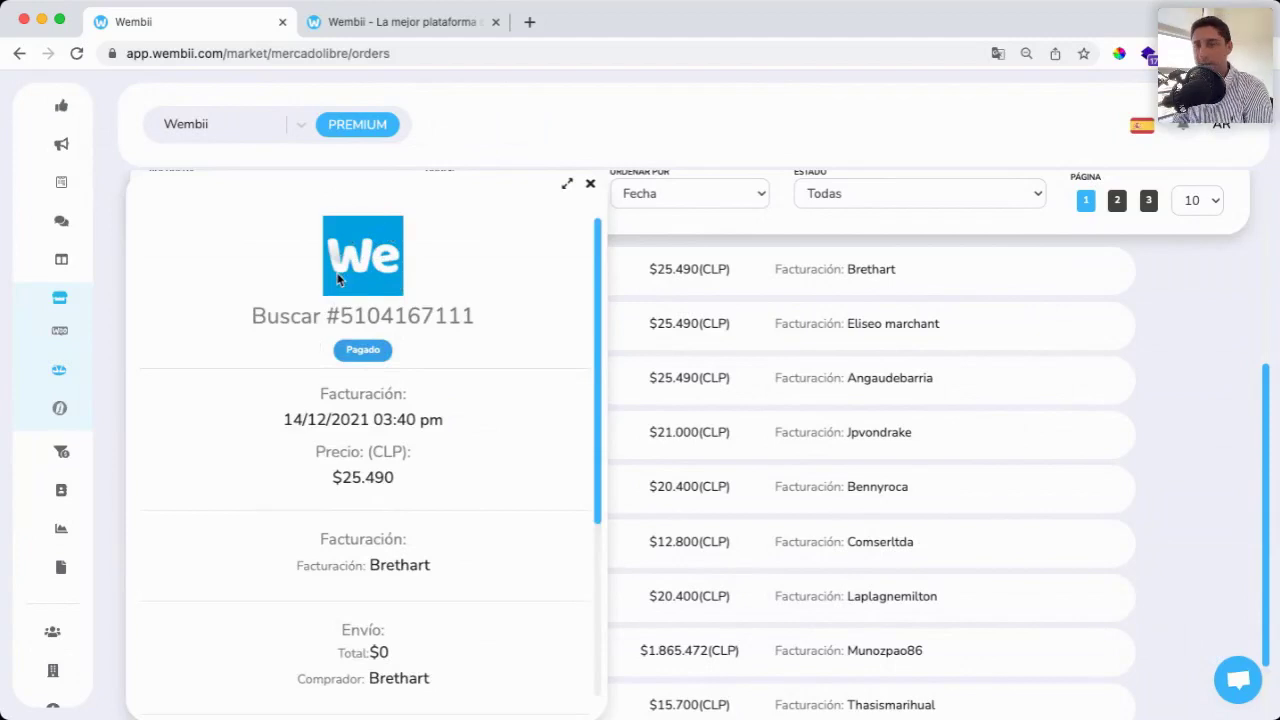
pyautogui.scroll(-3, 338, 279)
pyautogui.scroll(-2, 345, 265)
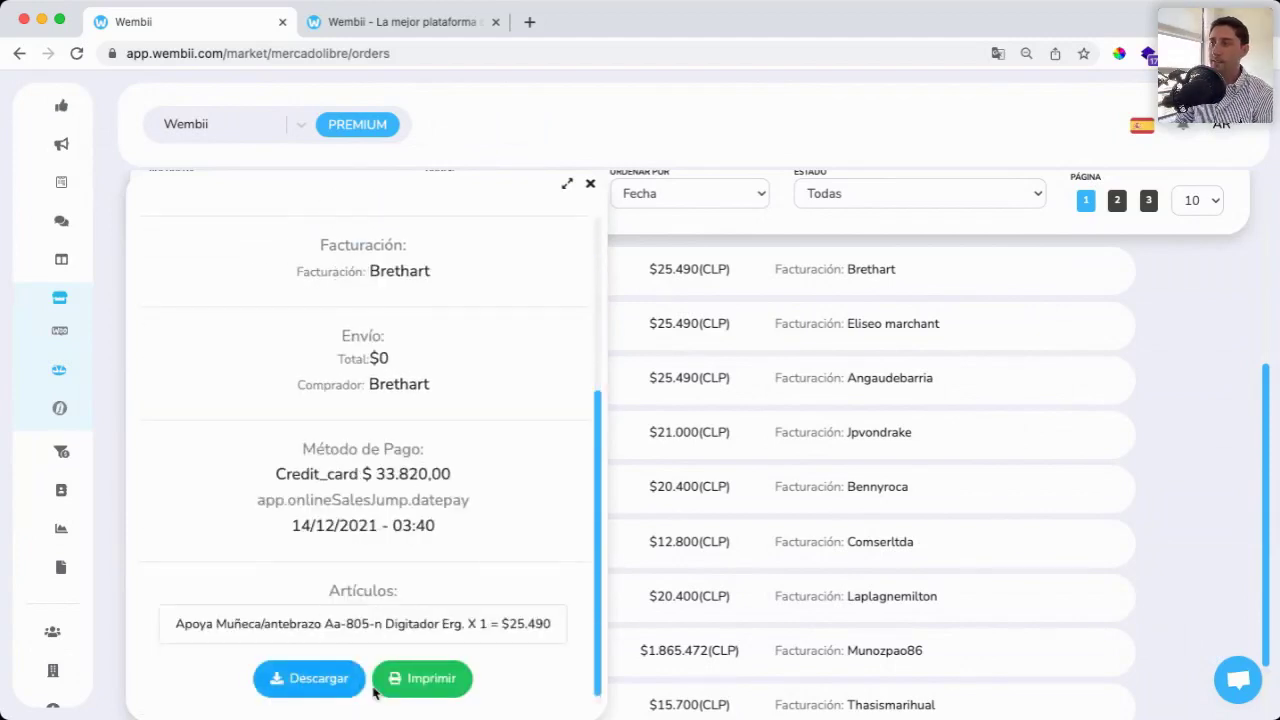
# Step: Open the print version of the most recent MercadoLibre order, then download the order as a PDF and view the file
pyautogui.click(421, 678)
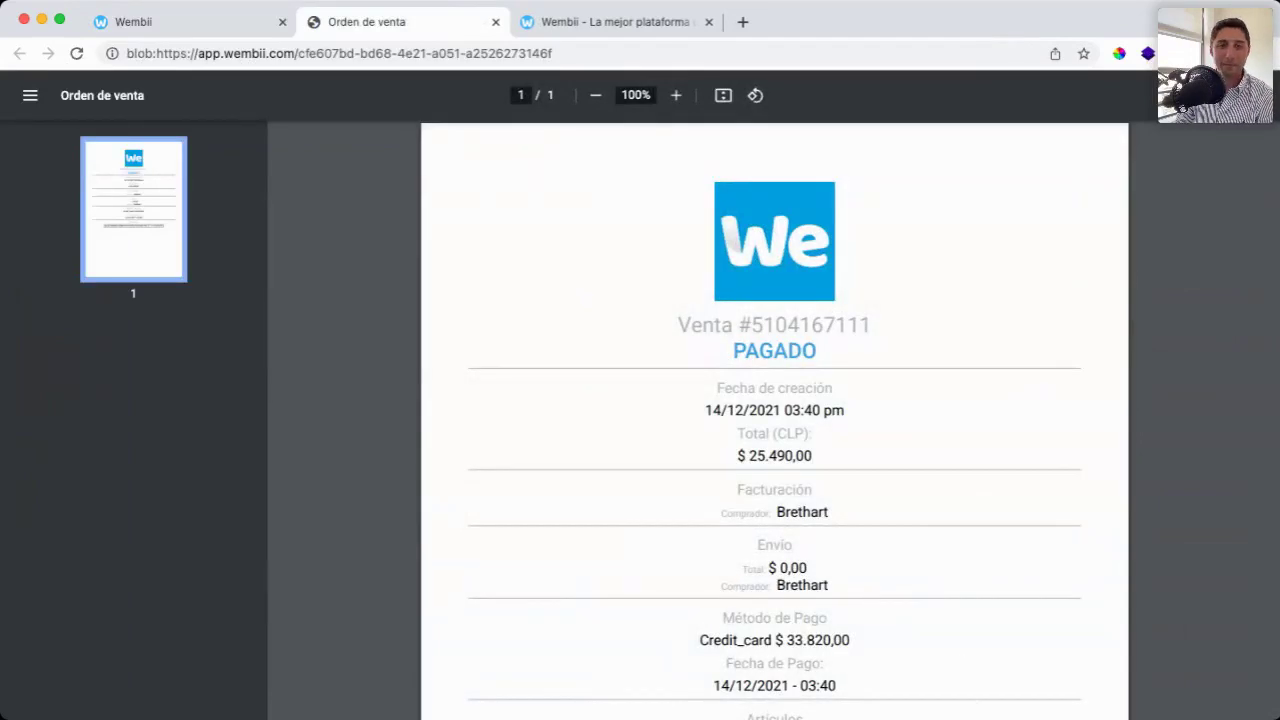
pyautogui.click(244, 34)
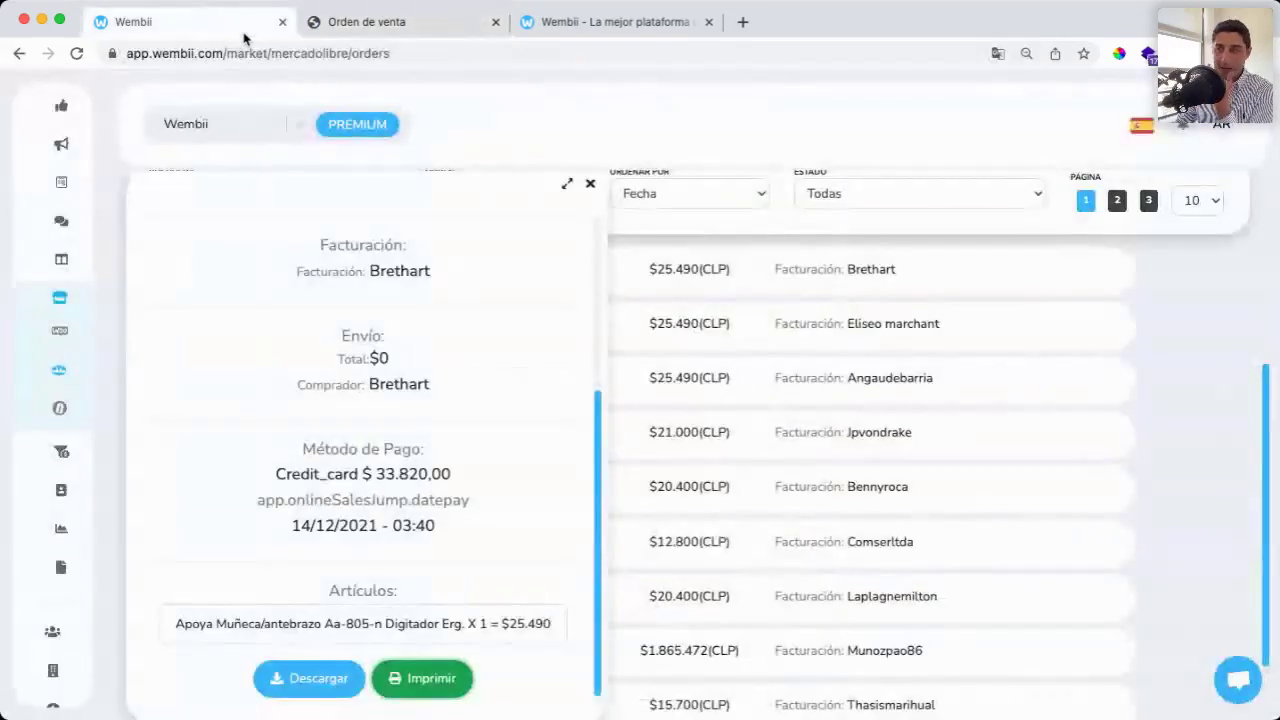
pyautogui.click(344, 686)
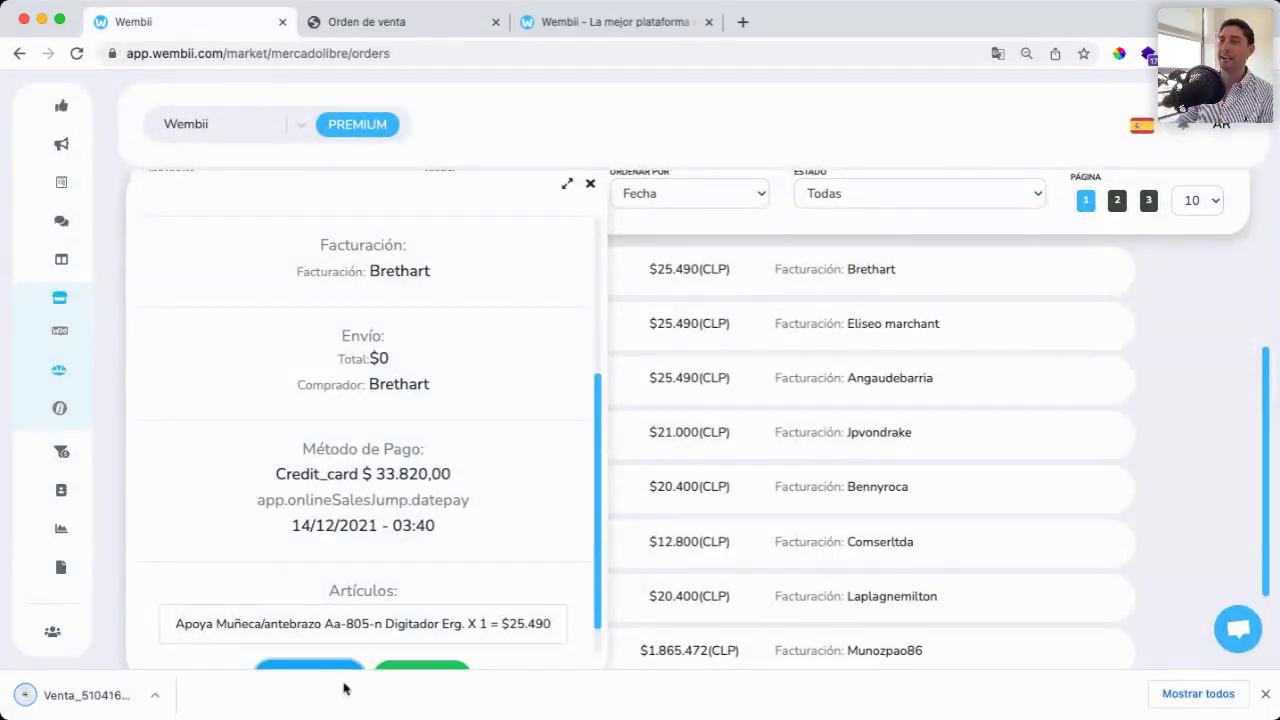
pyautogui.click(165, 690)
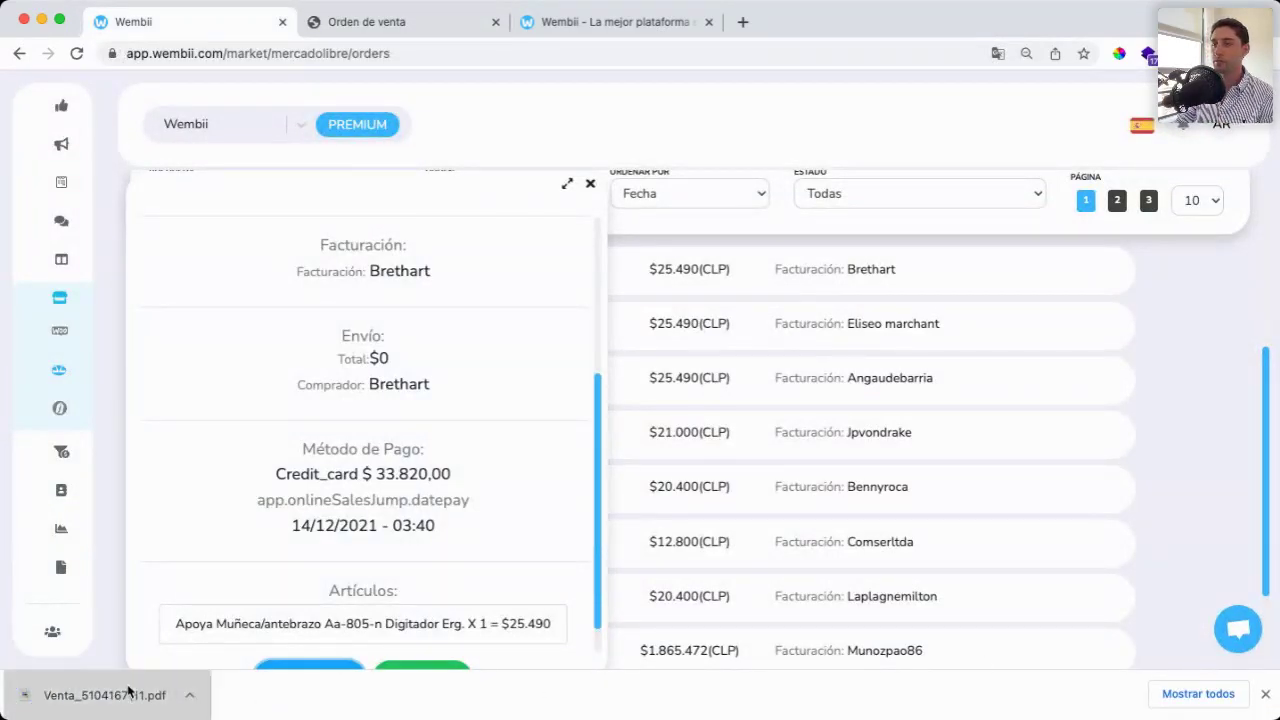
pyautogui.scroll(-5, 920, 406)
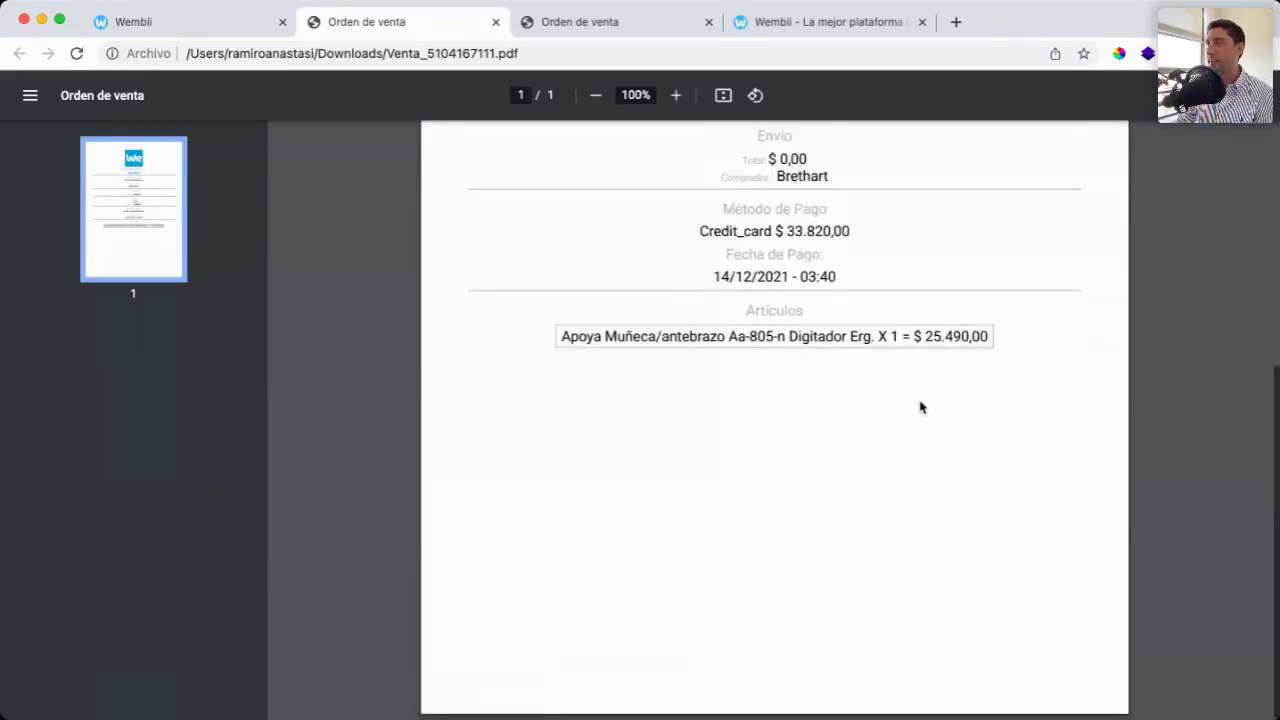
pyautogui.scroll(5, 921, 407)
pyautogui.click(200, 21)
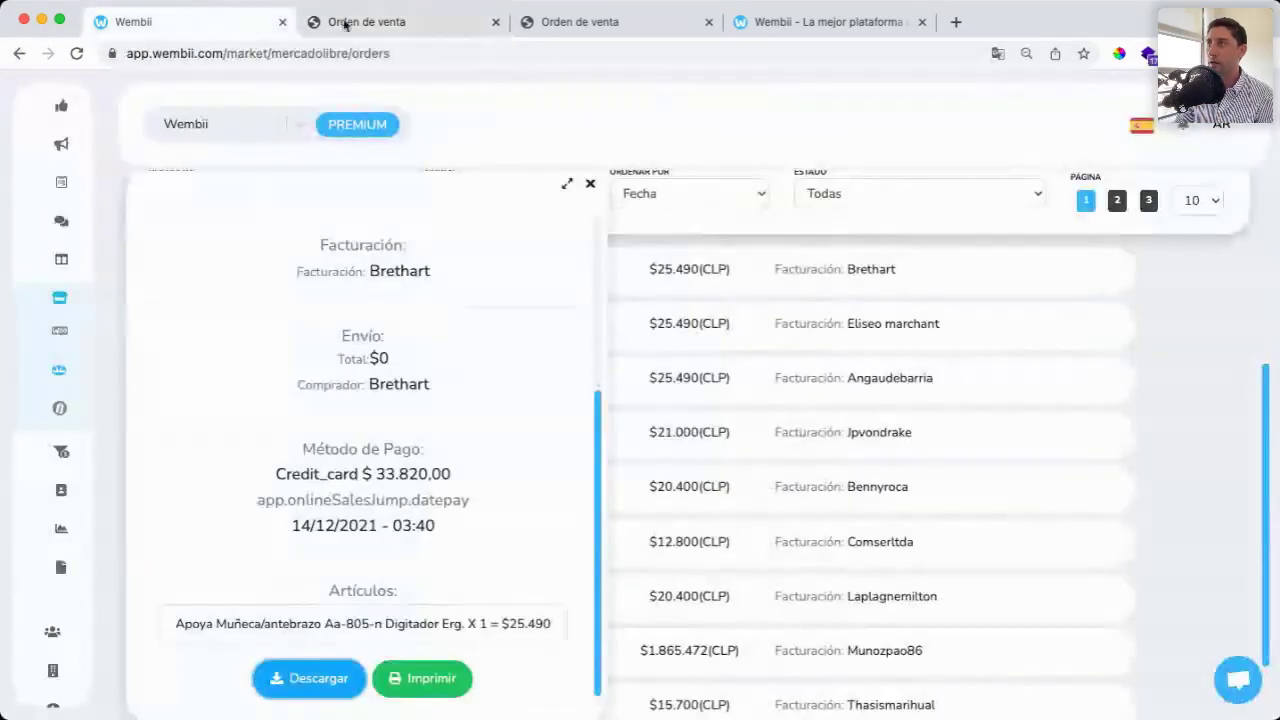
# Step: Close both sales order documents and the MercadoLibre order's details
pyautogui.click(495, 21)
pyautogui.click(495, 21)
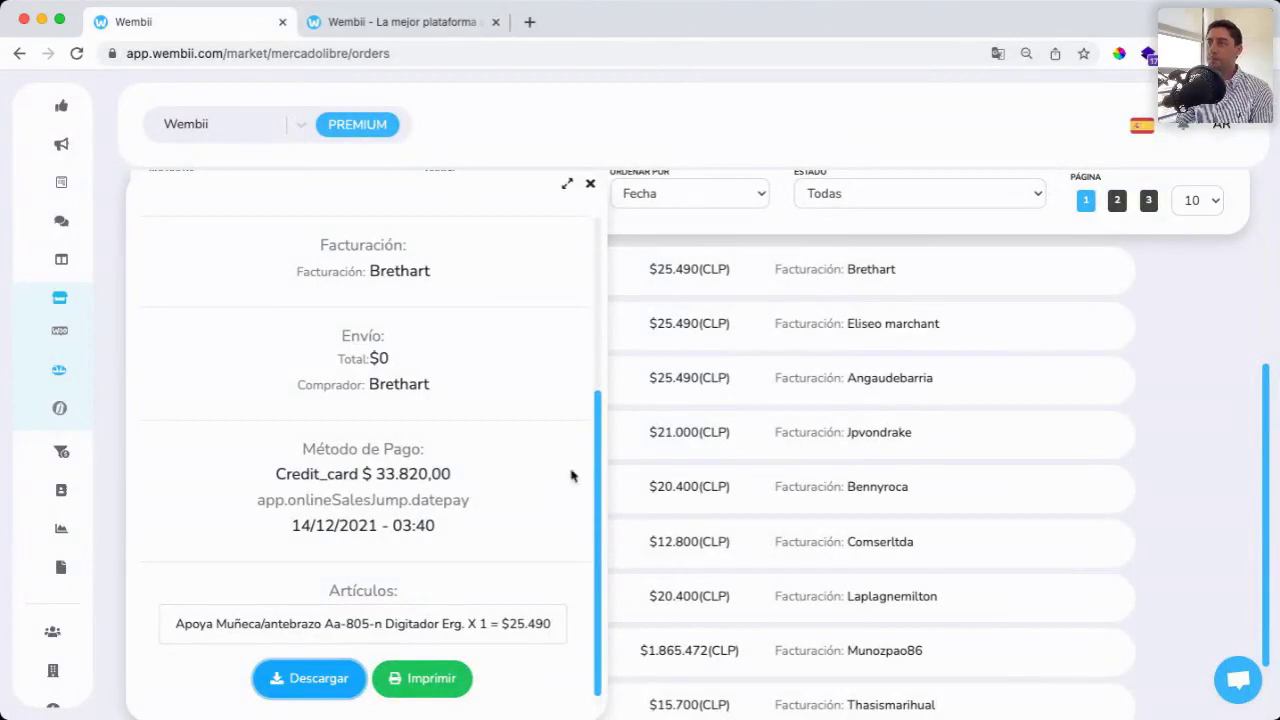
pyautogui.click(590, 186)
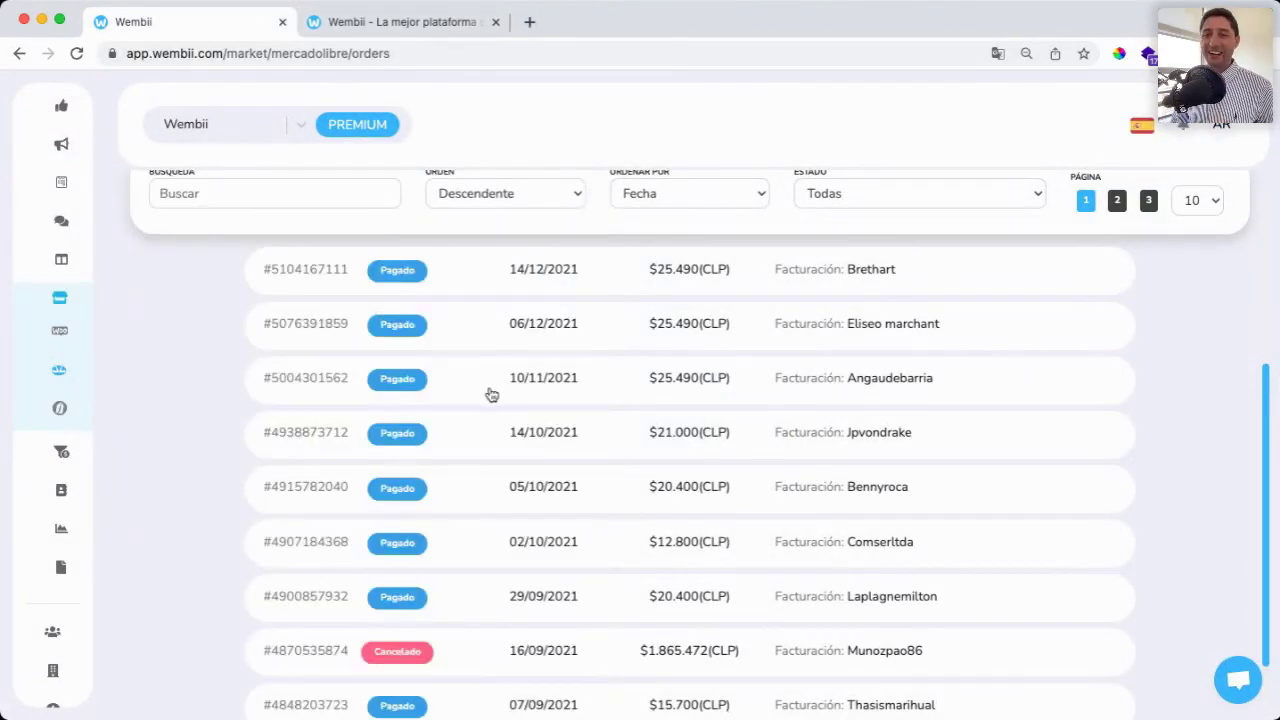
# Step: Examine the MercadoLibre sales chart, the search, sorting and status filters, and the full order list
pyautogui.scroll(5, 490, 394)
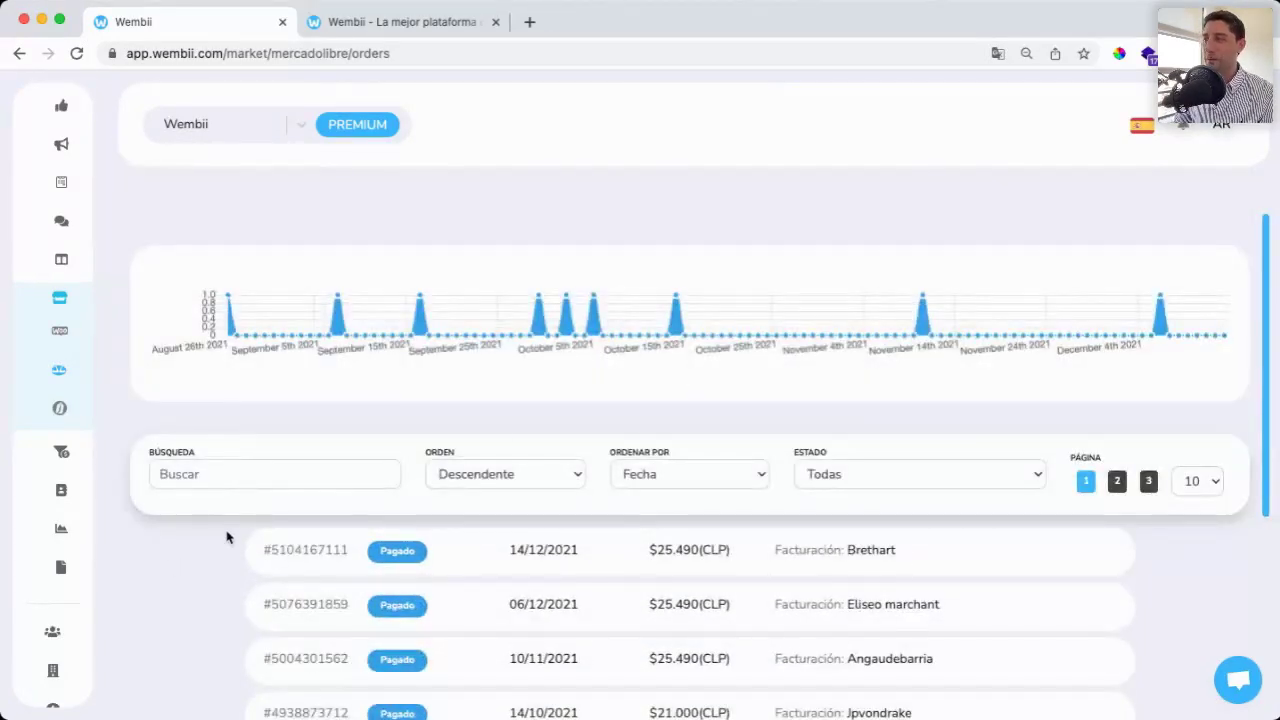
pyautogui.click(225, 478)
pyautogui.press('Tab')
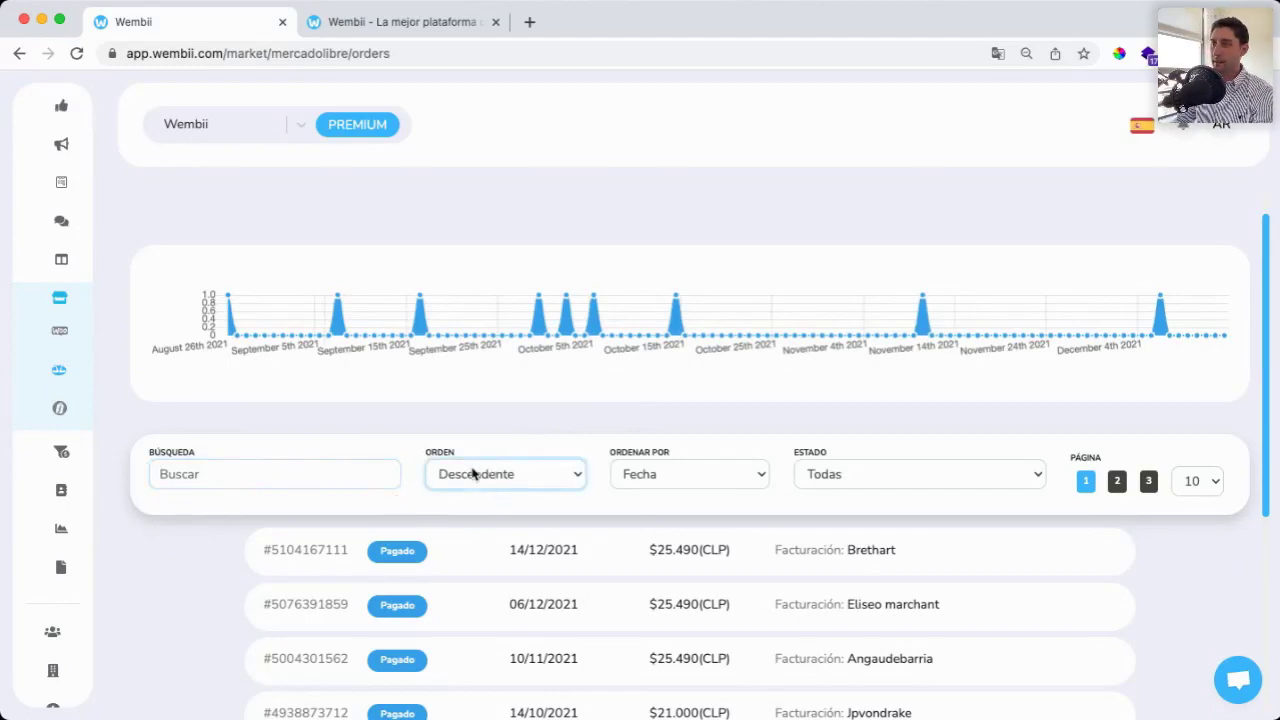
pyautogui.click(252, 462)
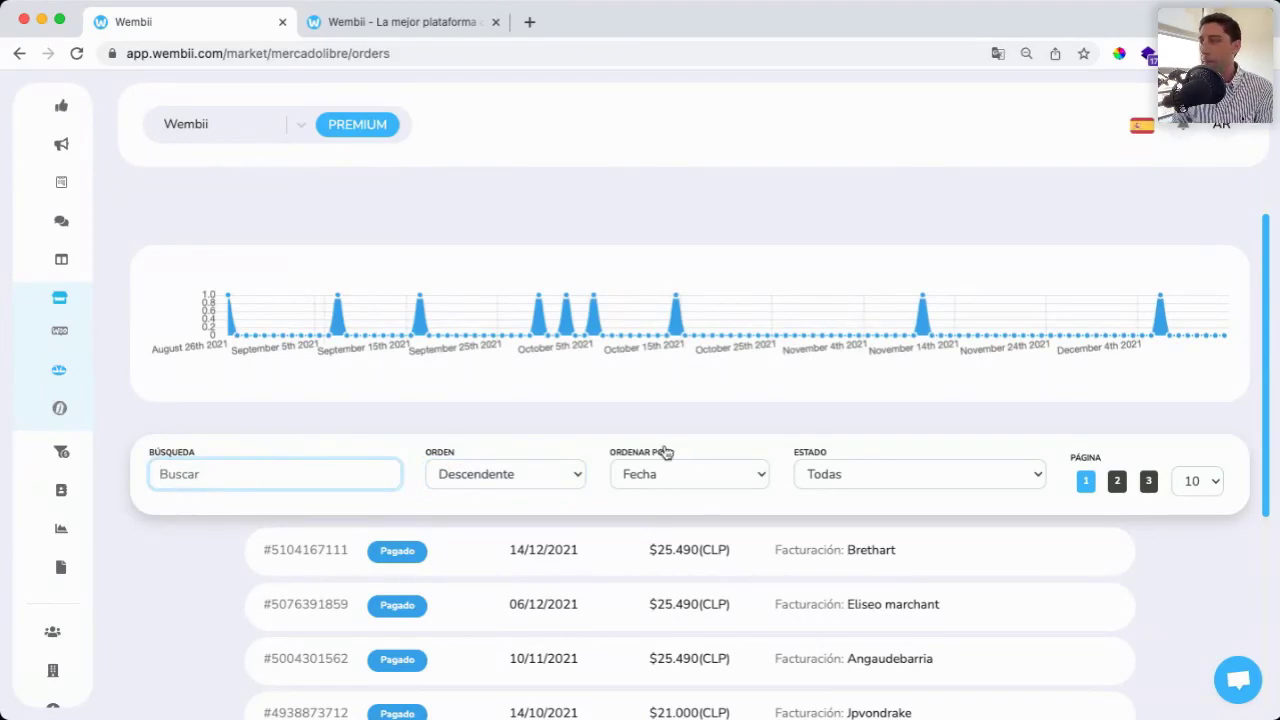
pyautogui.click(648, 470)
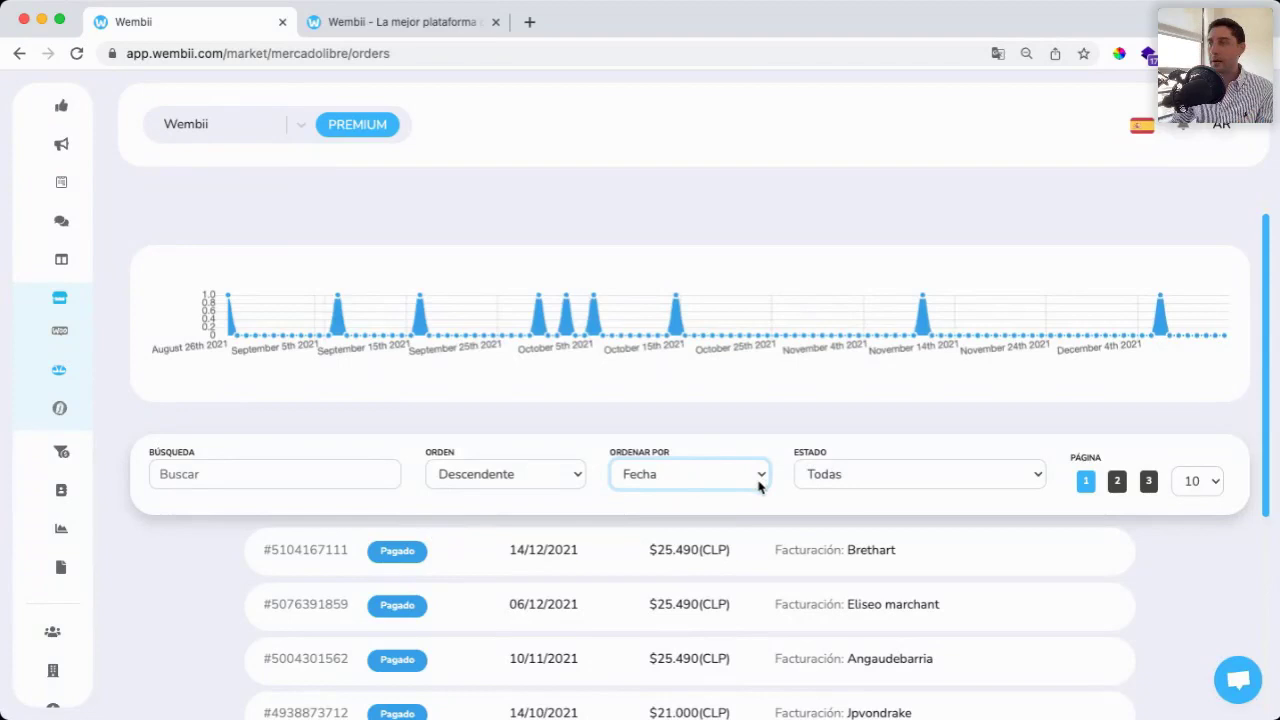
pyautogui.scroll(-1, 758, 486)
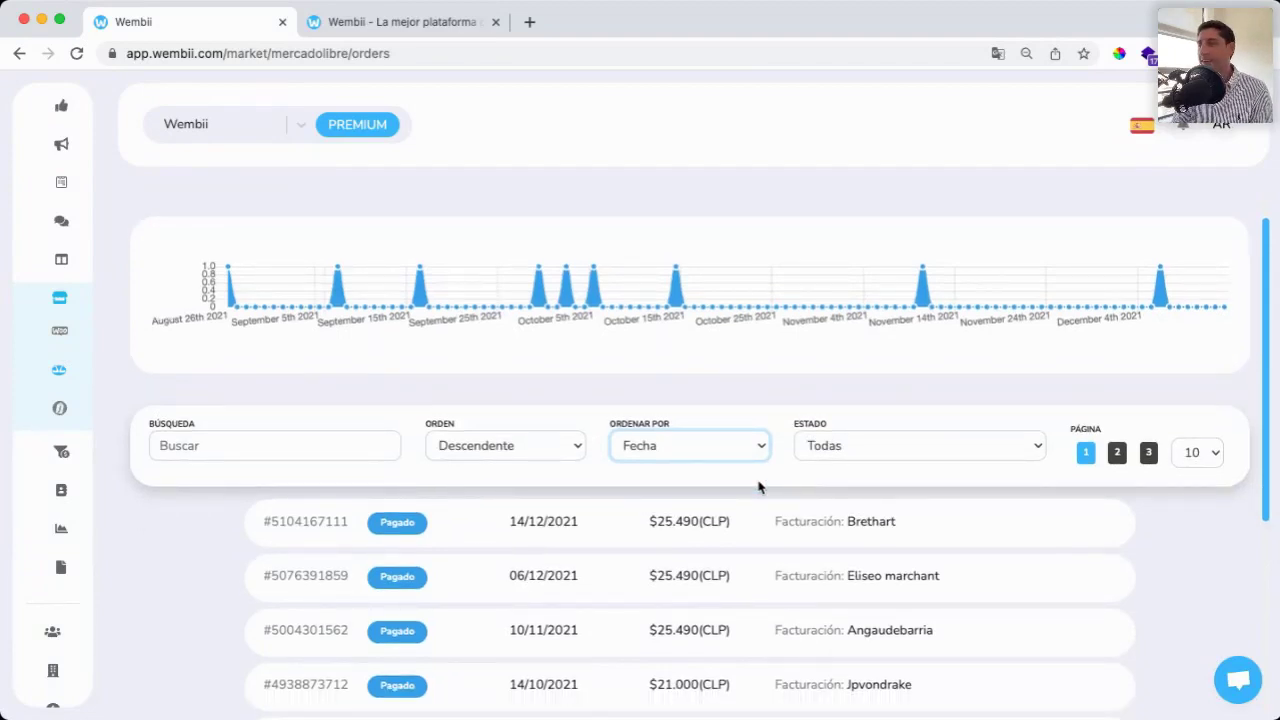
pyautogui.scroll(-3, 758, 486)
pyautogui.scroll(-9, 758, 487)
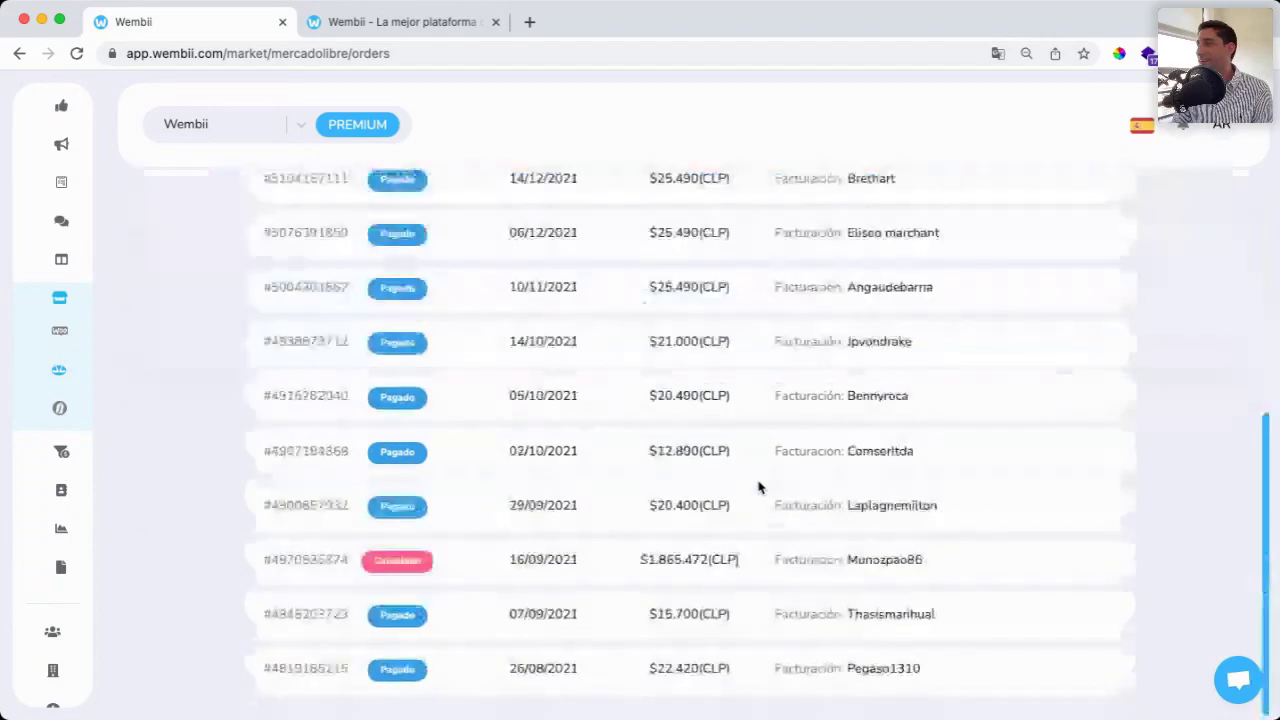
pyautogui.scroll(13, 758, 487)
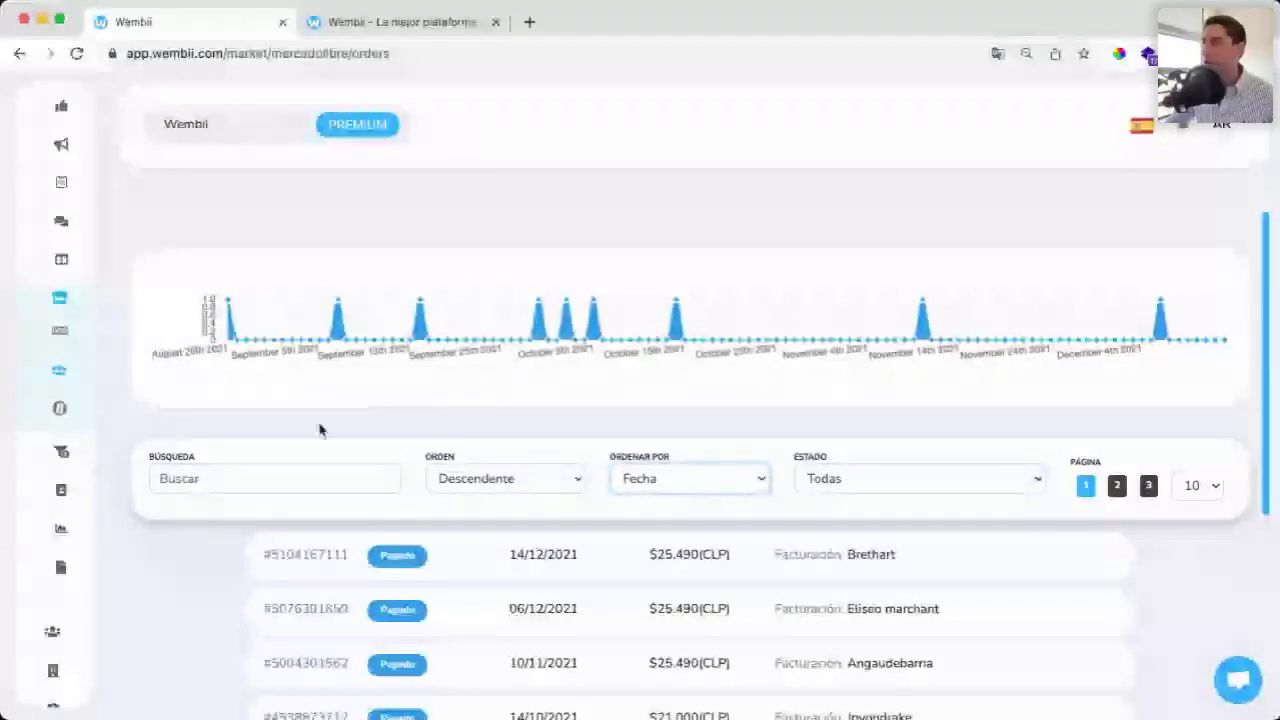
# Step: Open the contacts, filter them by WooCommerce origin, and view the resulting list
pyautogui.click(97, 500)
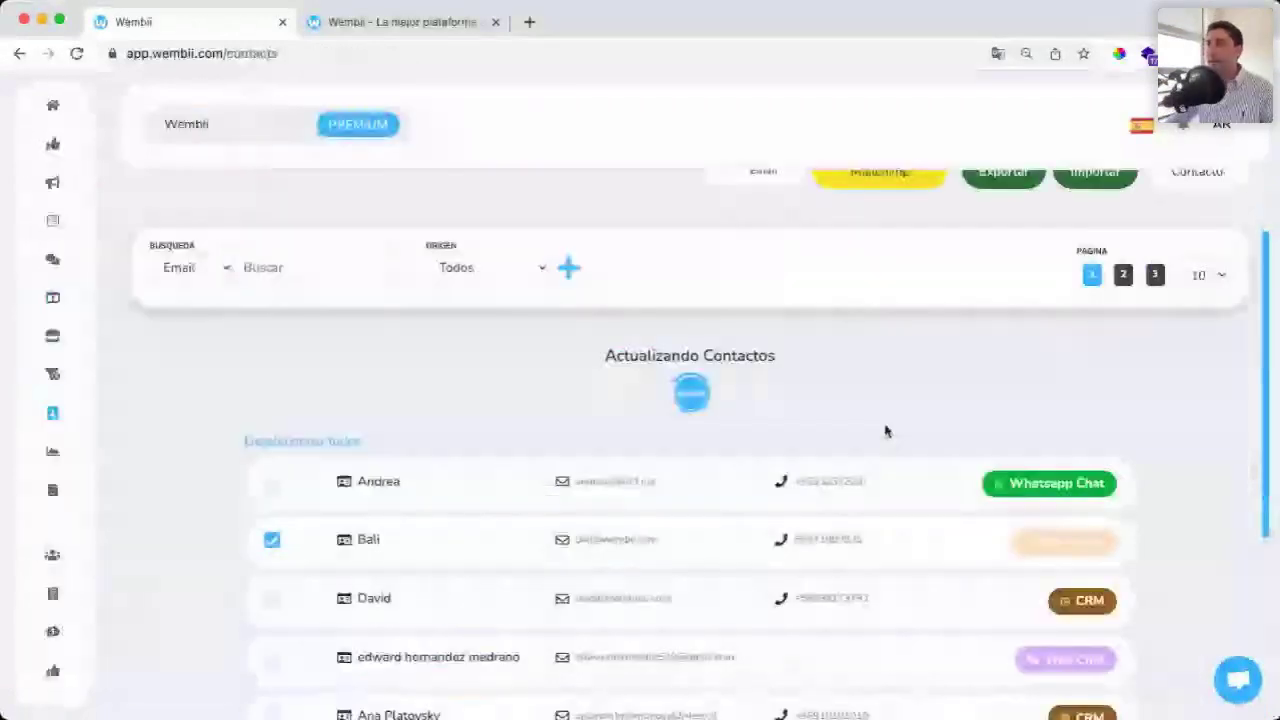
pyautogui.scroll(1, 492, 354)
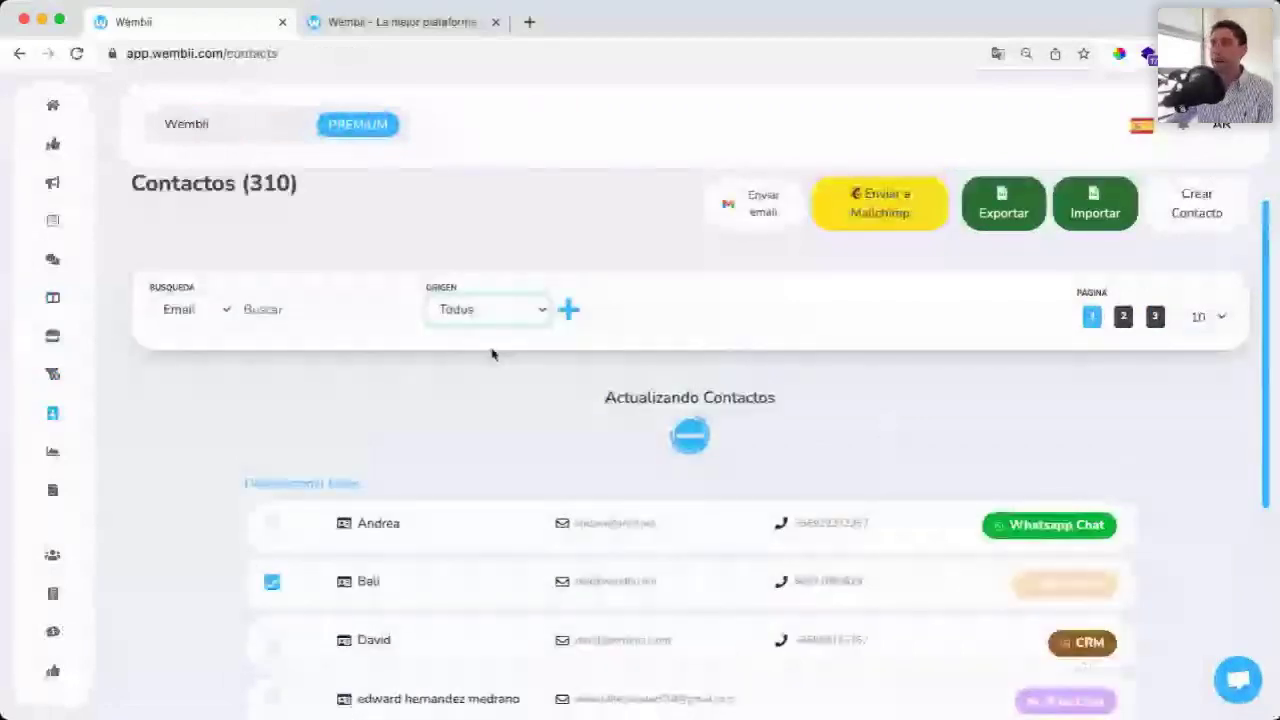
pyautogui.scroll(-10, 1049, 516)
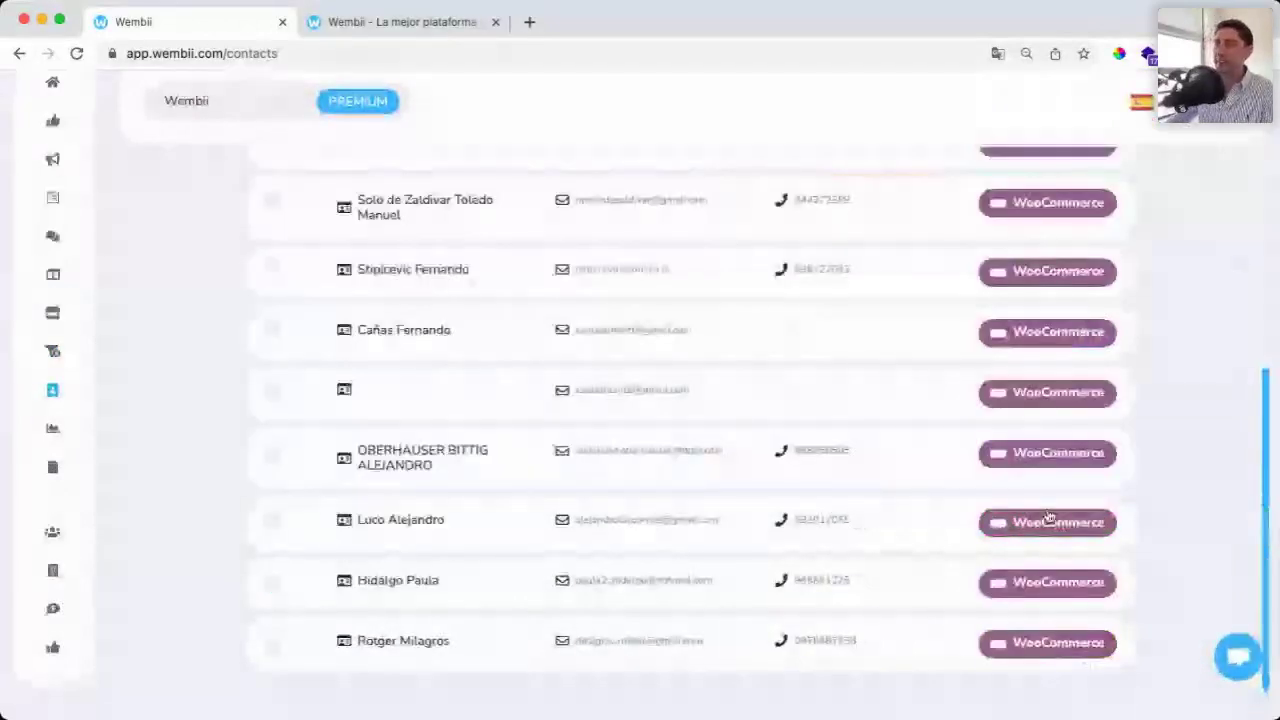
pyautogui.scroll(10, 348, 545)
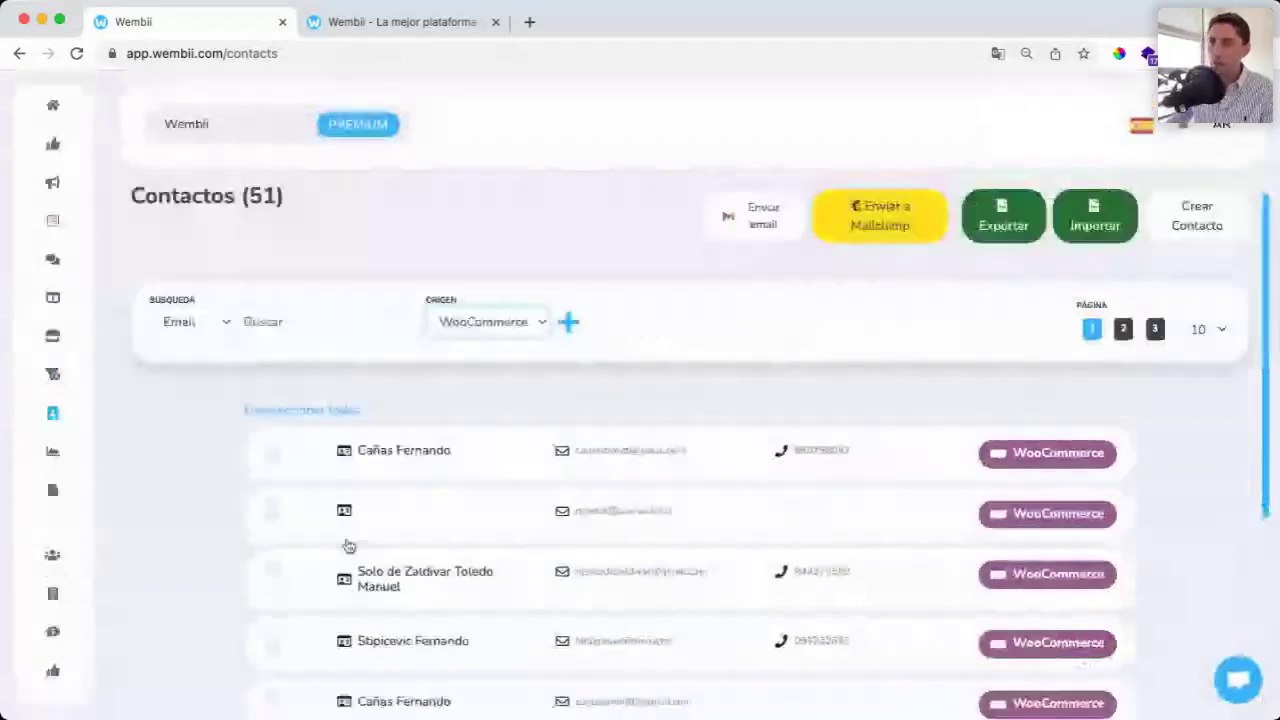
# Step: View the CRM Negocios board, switch to the Wembii Test company, and open its Negocios board
pyautogui.moveTo(103, 398)
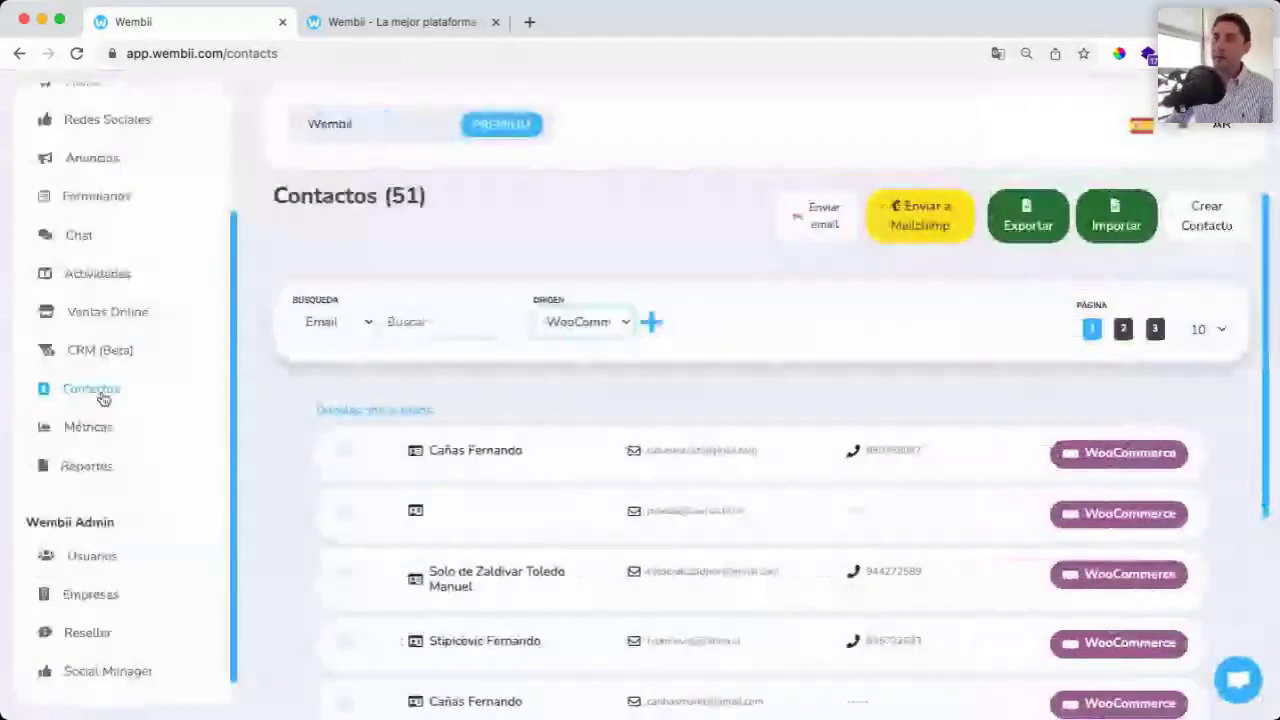
pyautogui.click(114, 406)
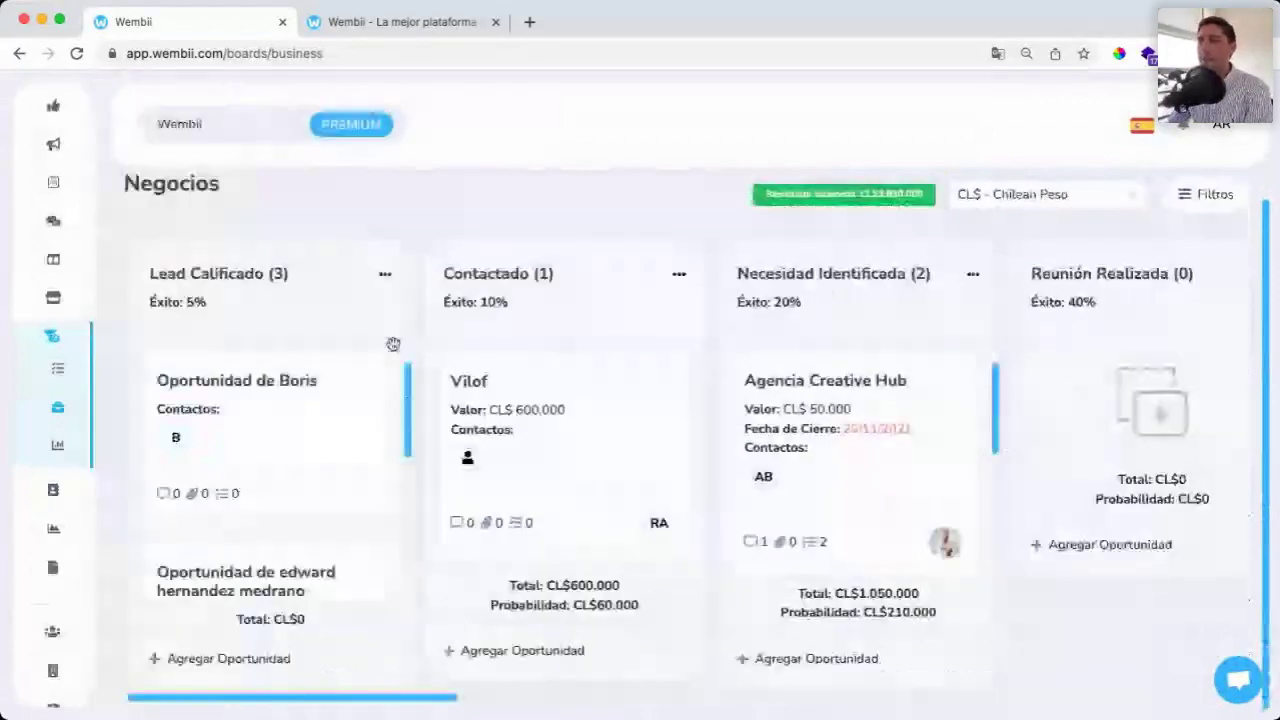
pyautogui.click(228, 124)
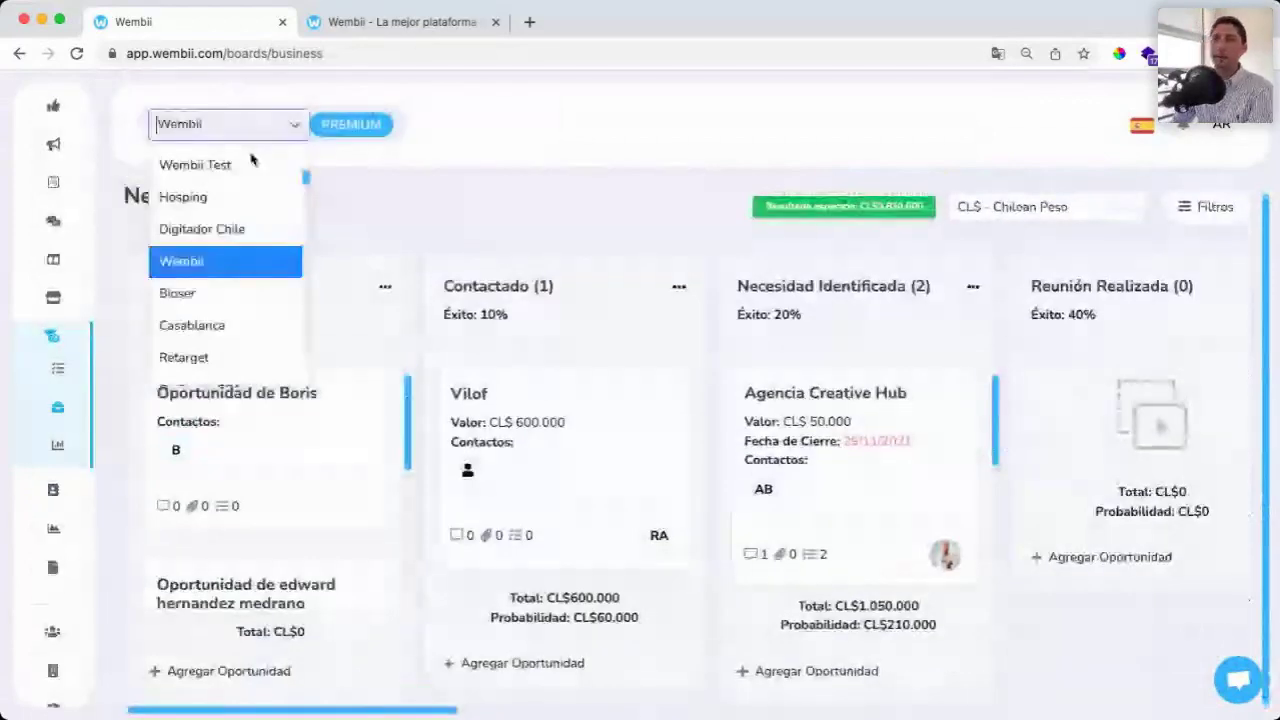
pyautogui.click(251, 163)
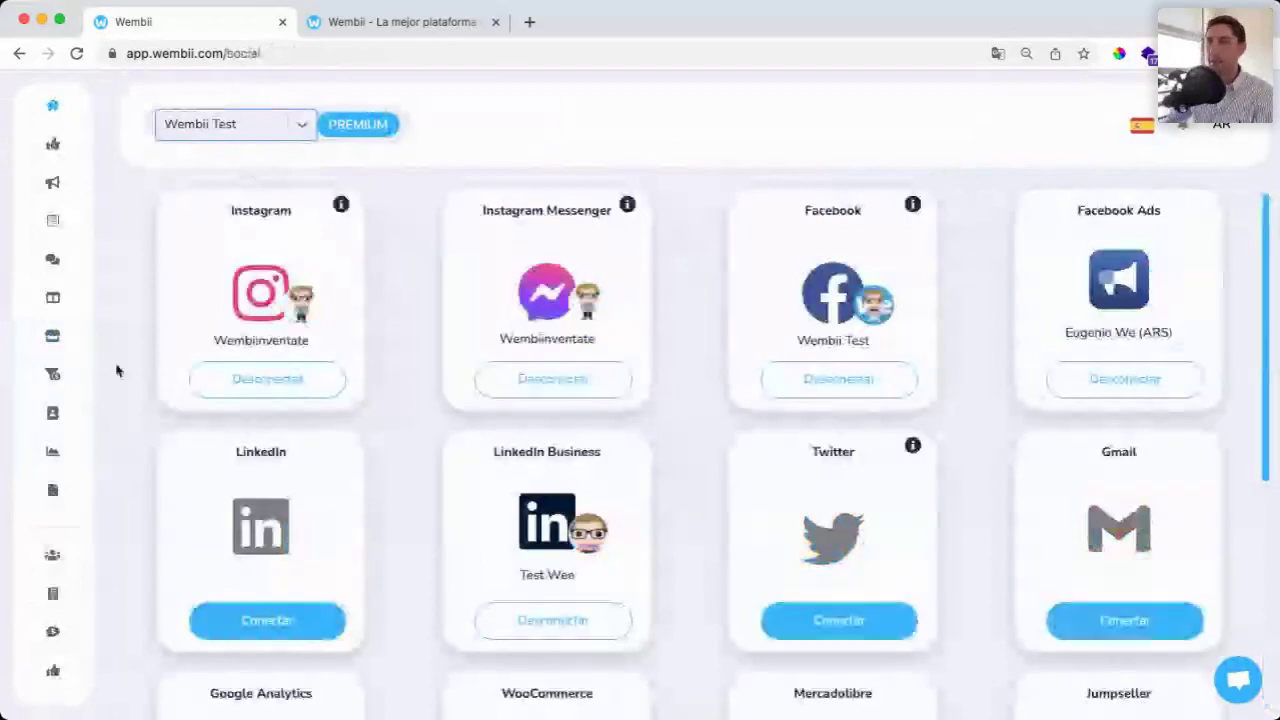
pyautogui.moveTo(44, 412)
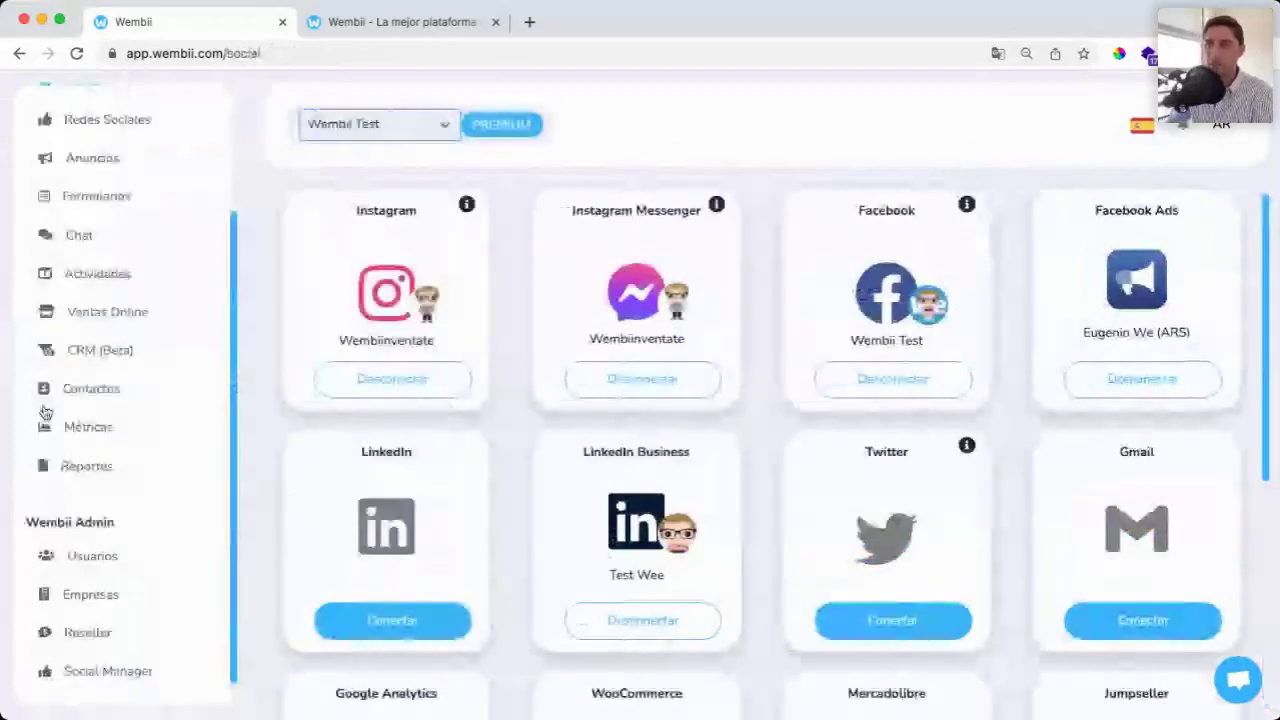
pyautogui.click(103, 352)
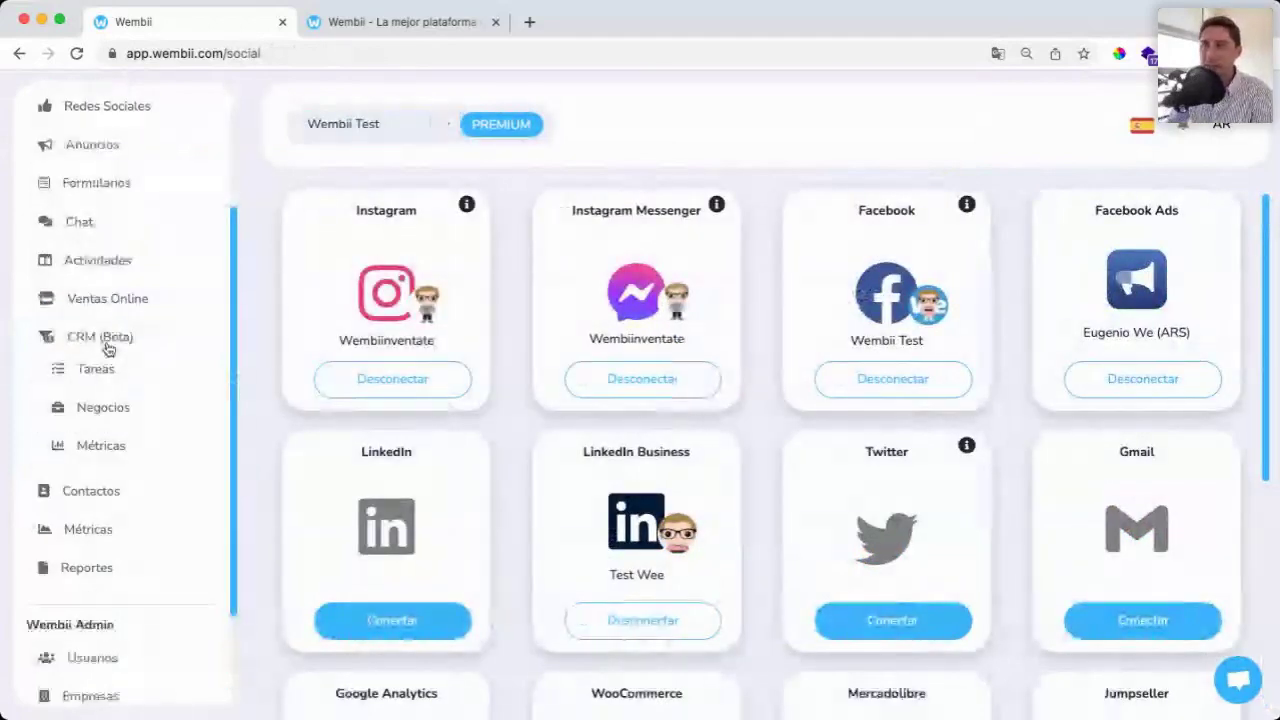
pyautogui.click(104, 410)
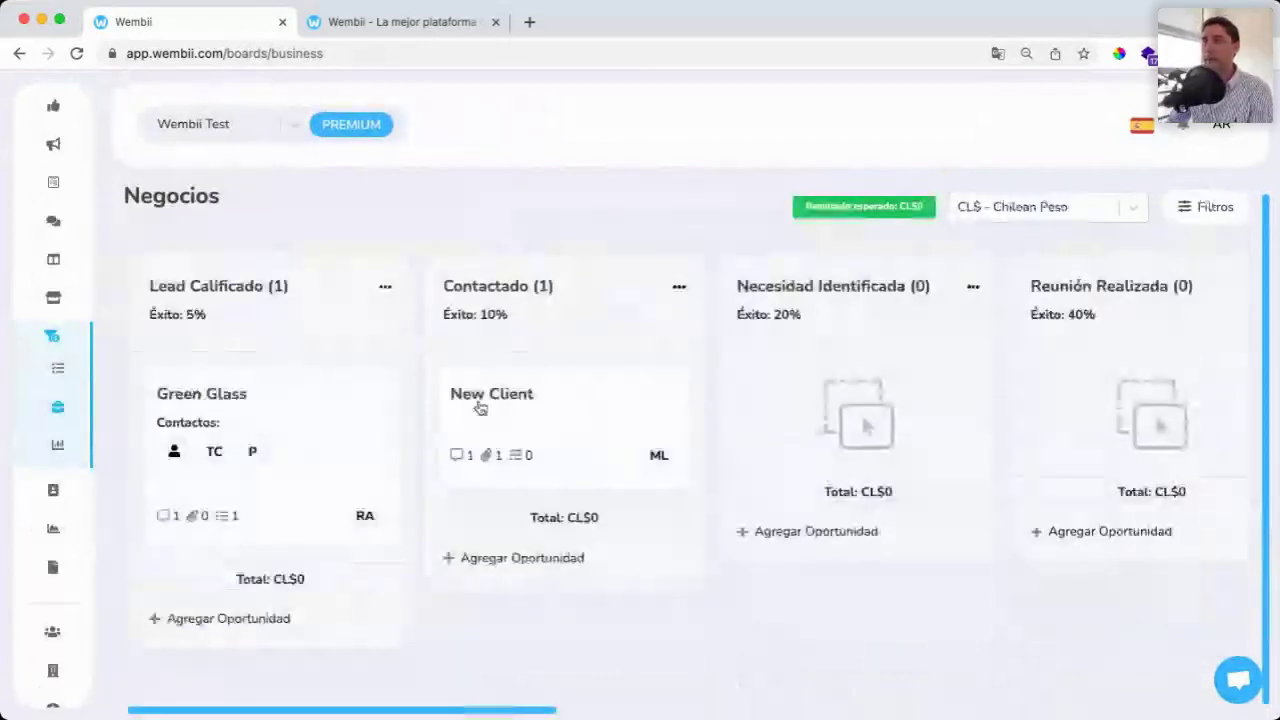
# Step: Rename the "Green Glass" opportunity under Lead Calificado as "nuevo cliente 1" and close its details
pyautogui.click(259, 406)
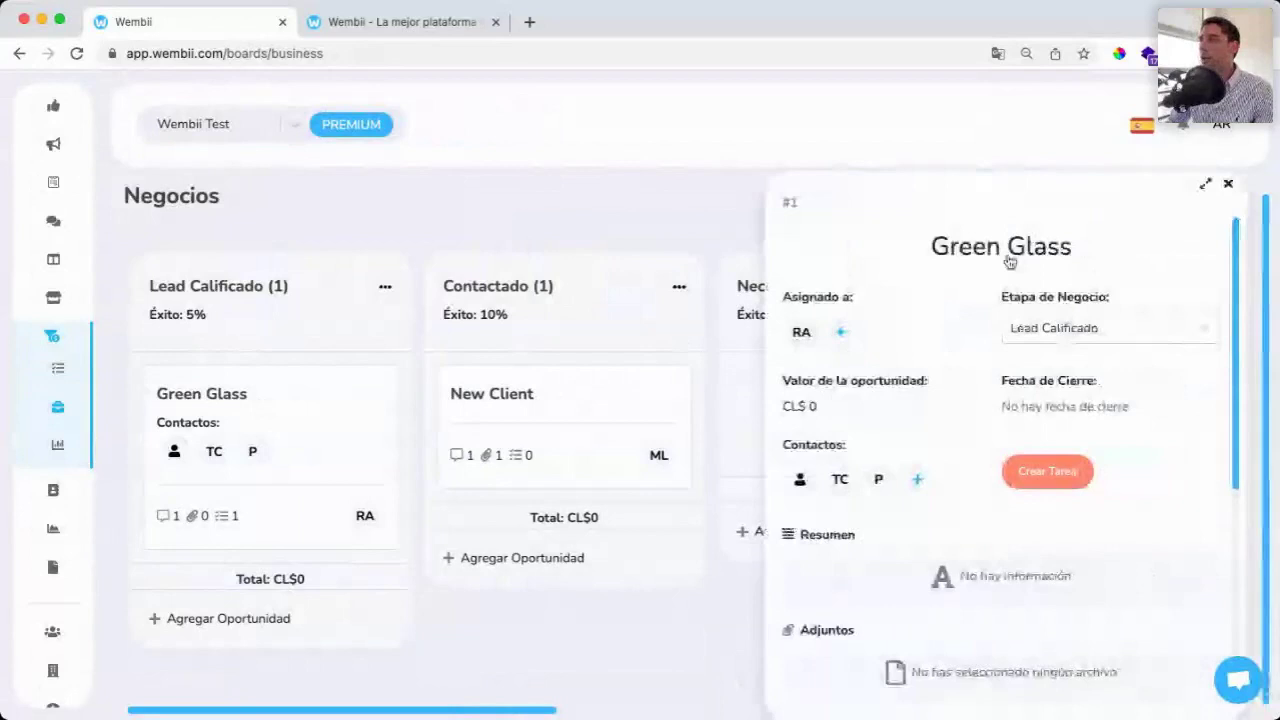
pyautogui.click(1010, 249)
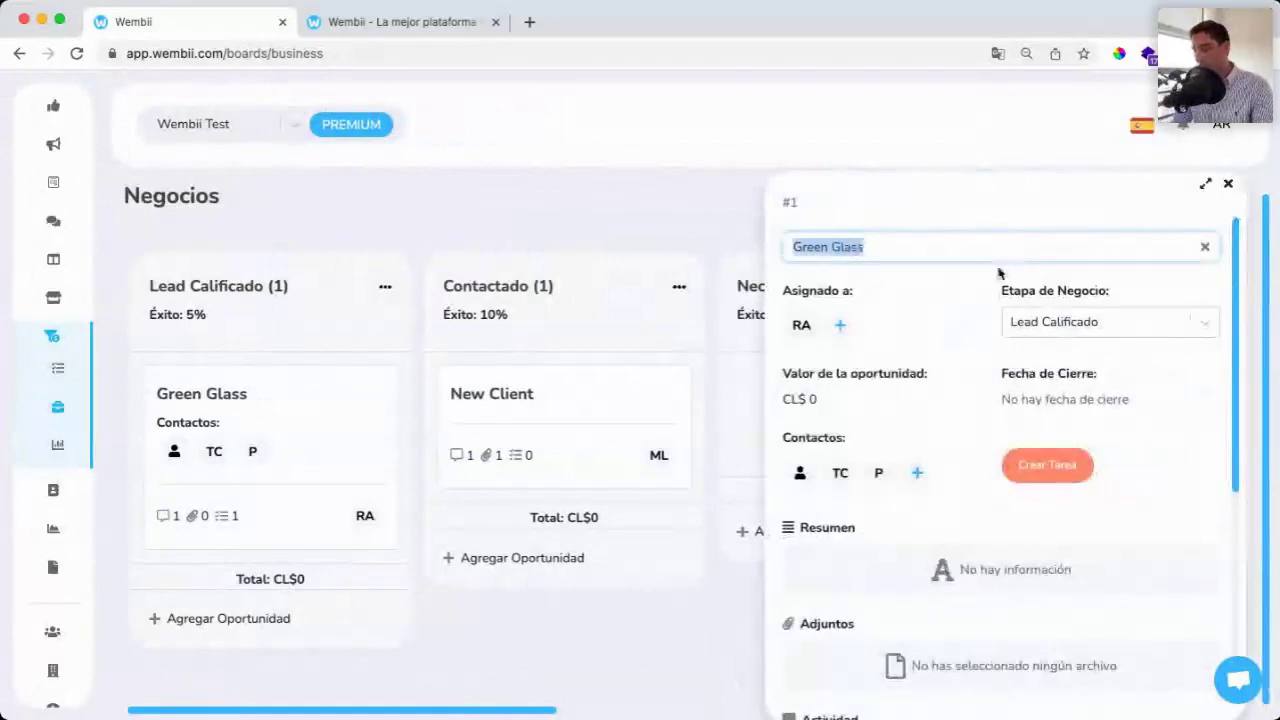
pyautogui.write('nuevo c')
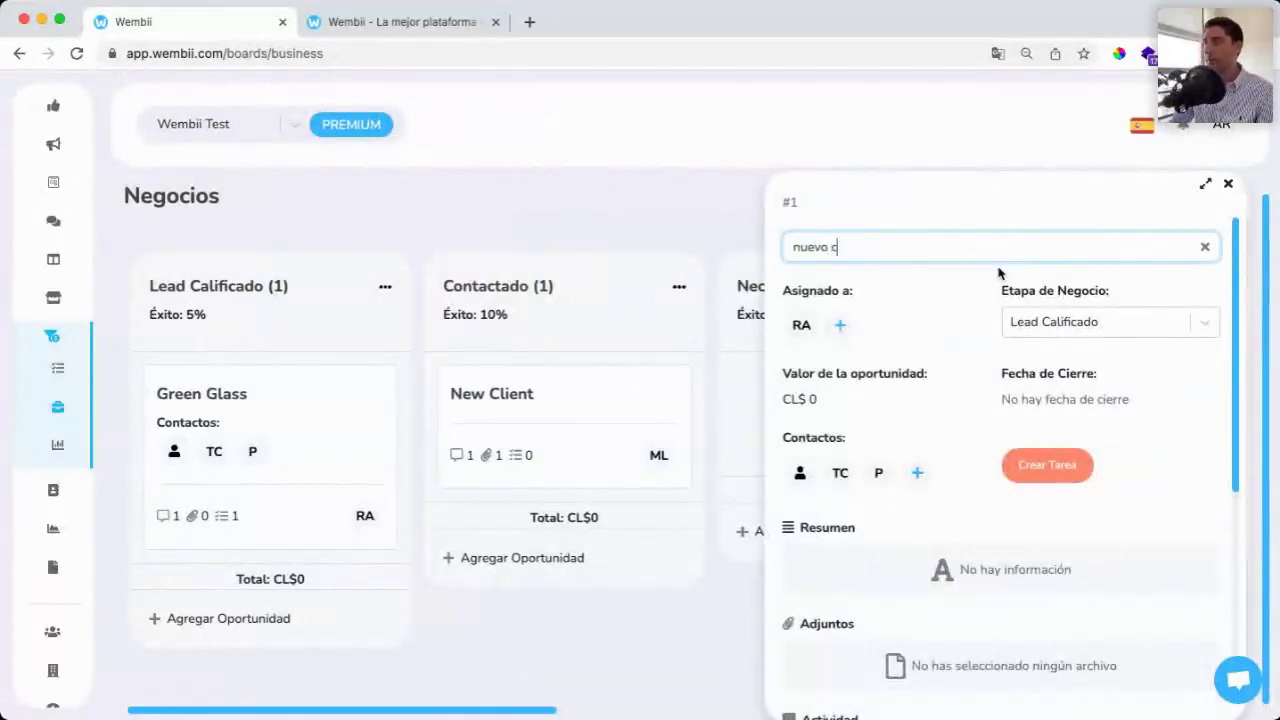
pyautogui.write('liente 1')
pyautogui.press('Return')
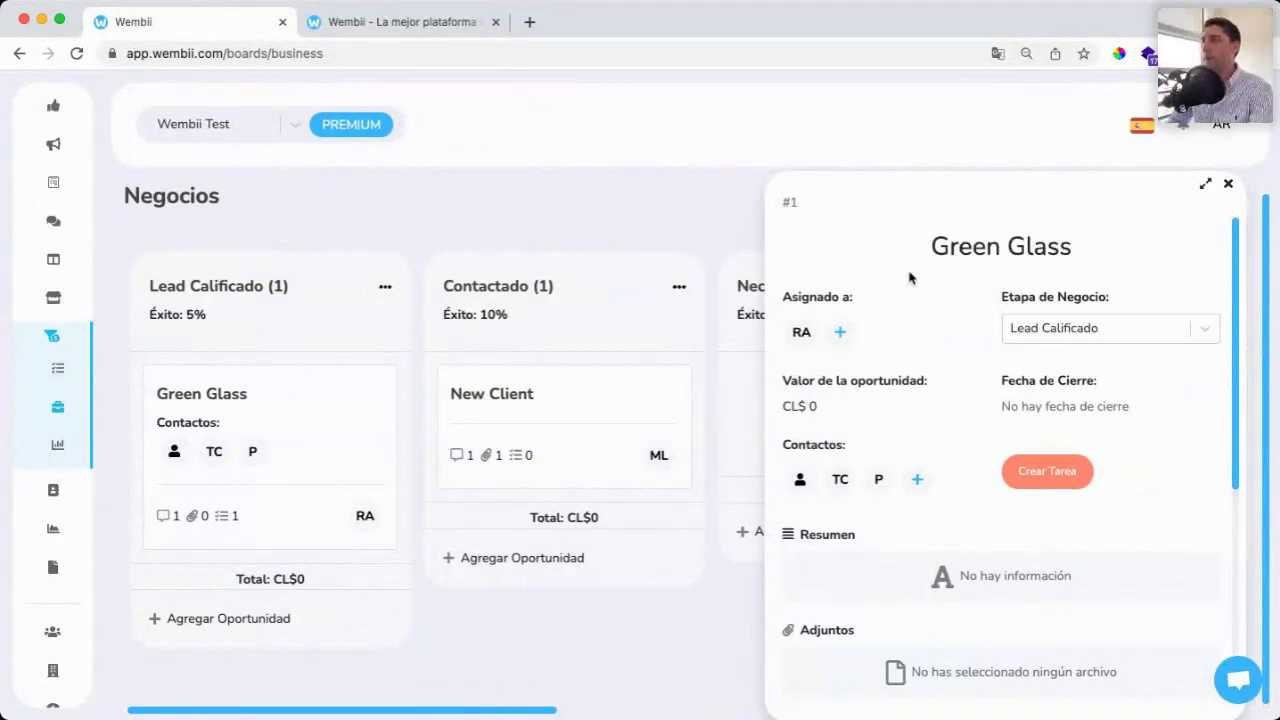
pyautogui.click(708, 176)
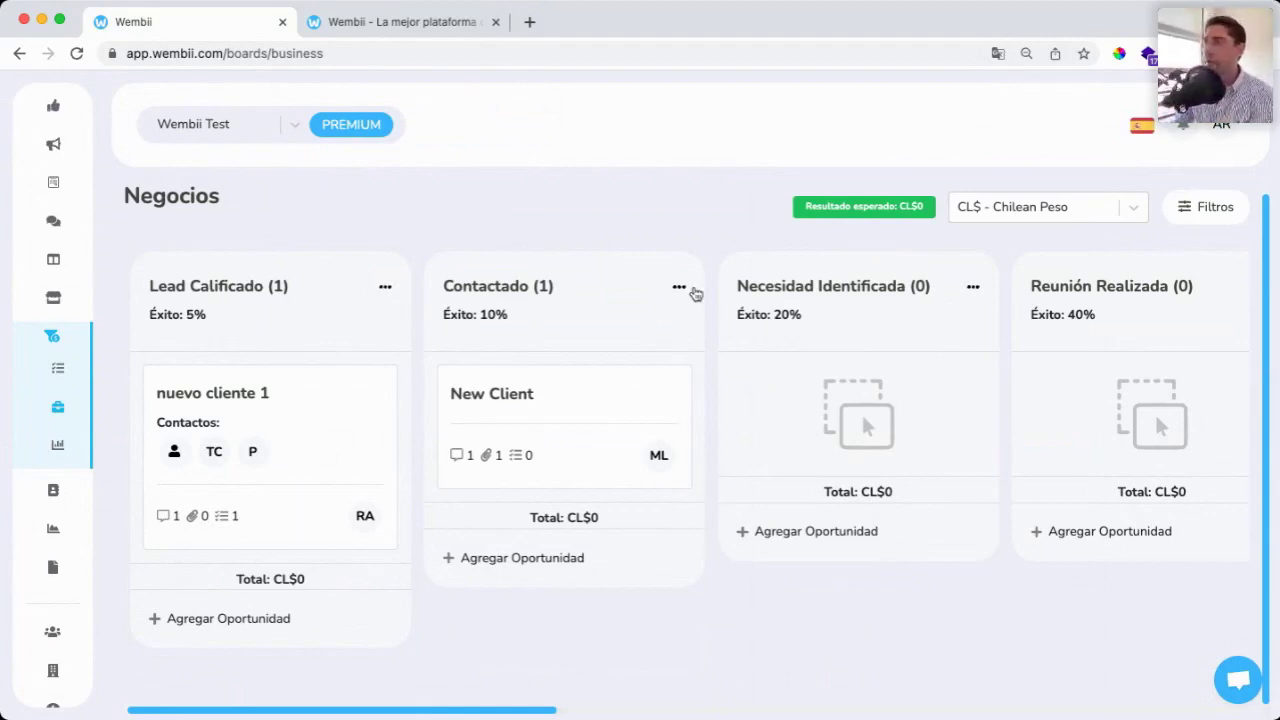
# Step: Look across the Negocios stages and rename the Lead Calificado stage as "Primer contacto"
pyautogui.hscroll(4, 975, 296)
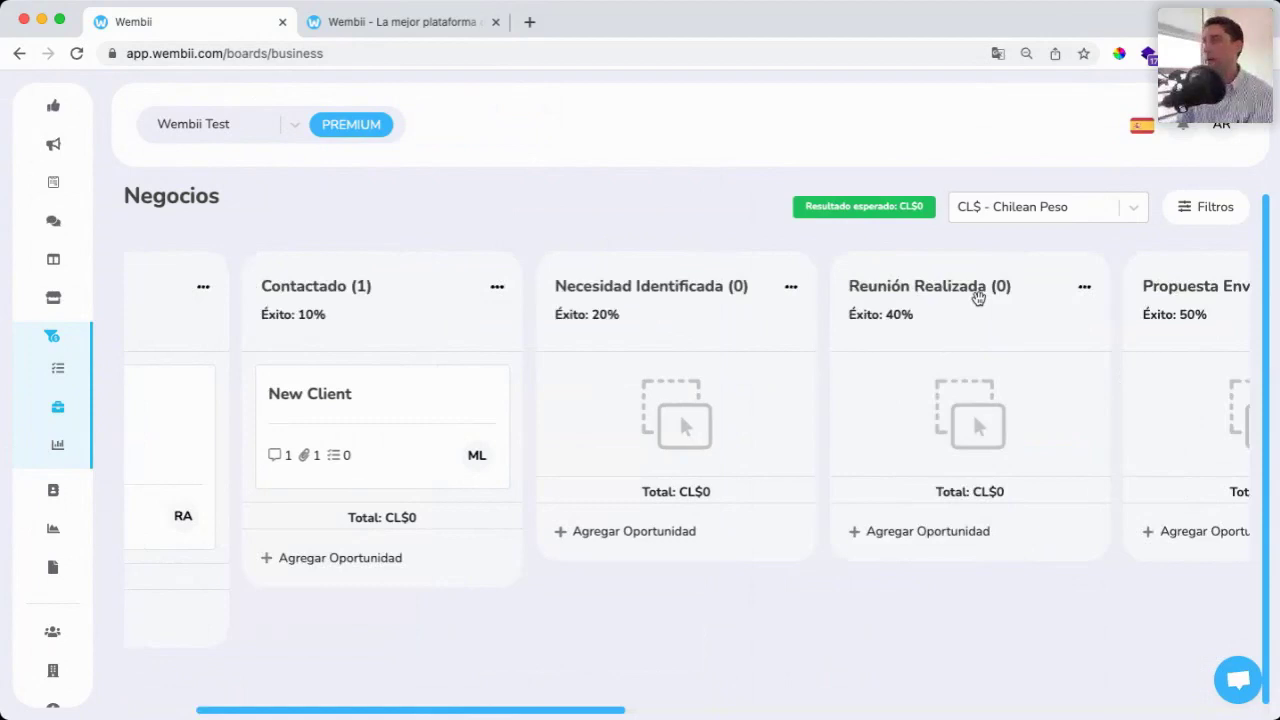
pyautogui.hscroll(10, 979, 302)
pyautogui.hscroll(-15, 977, 303)
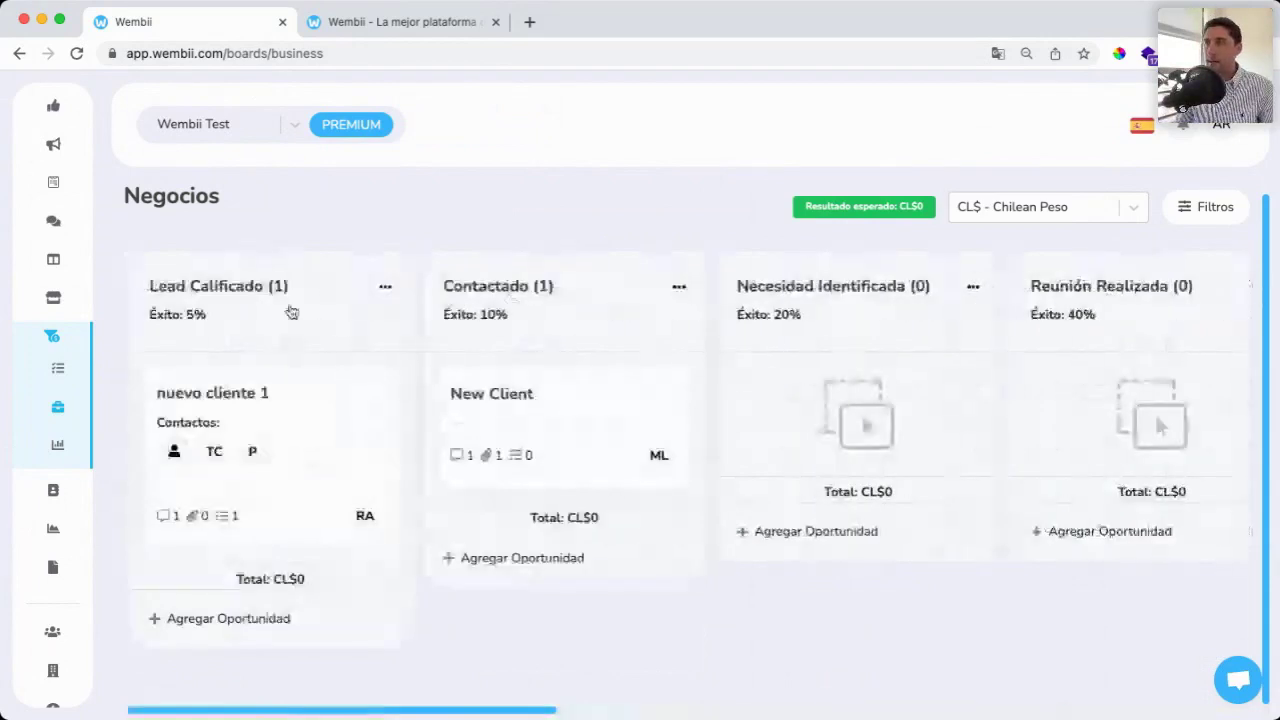
pyautogui.click(243, 295)
pyautogui.tripleClick(243, 292)
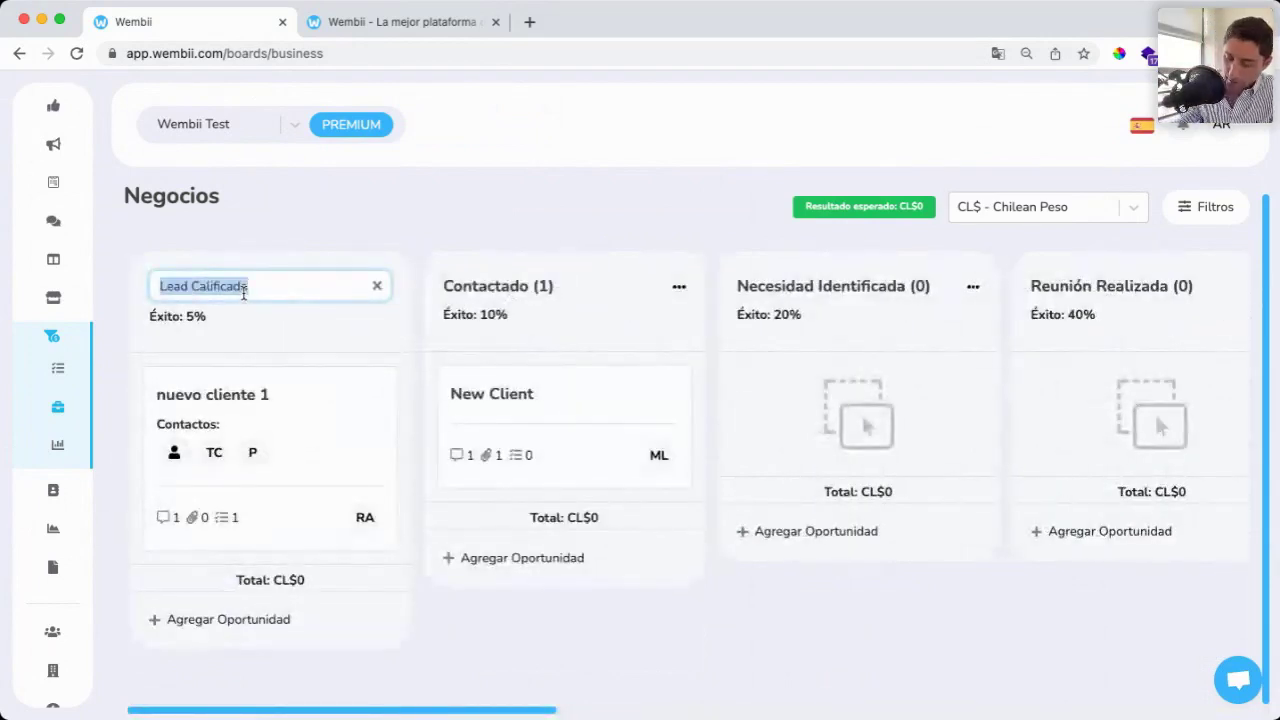
pyautogui.write('Primer')
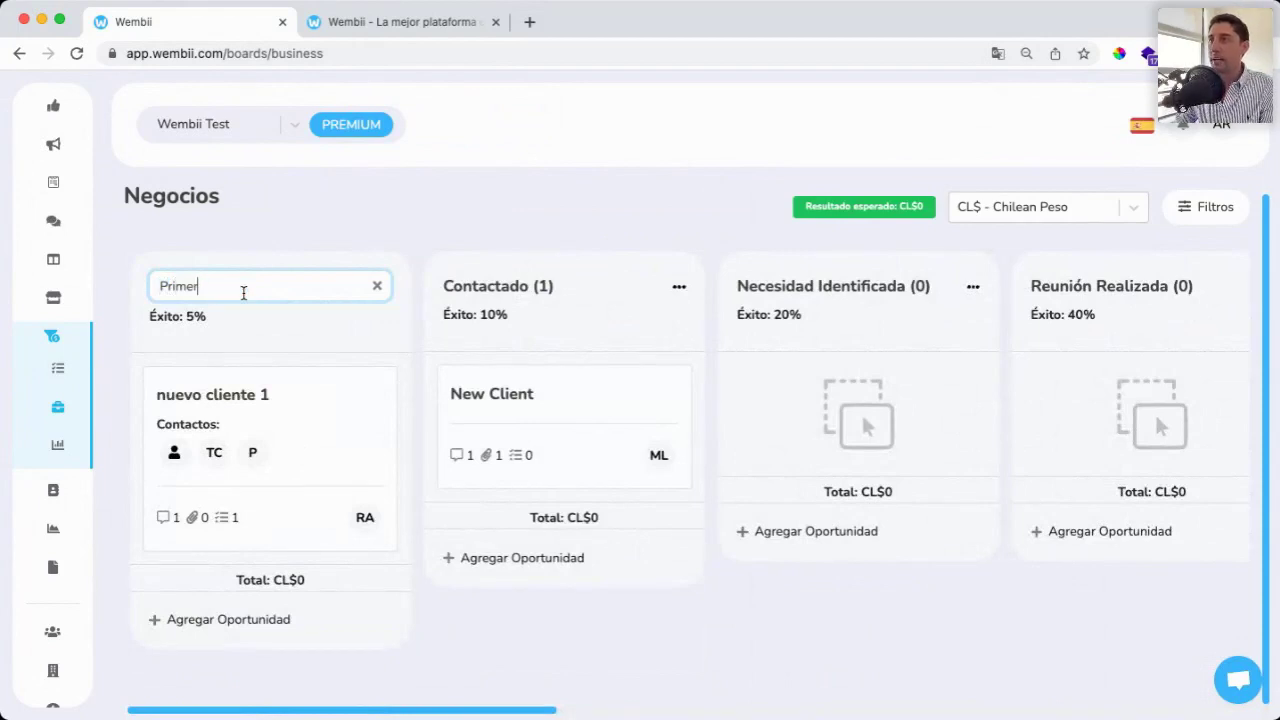
pyautogui.write(' contacto')
pyautogui.press('Escape')
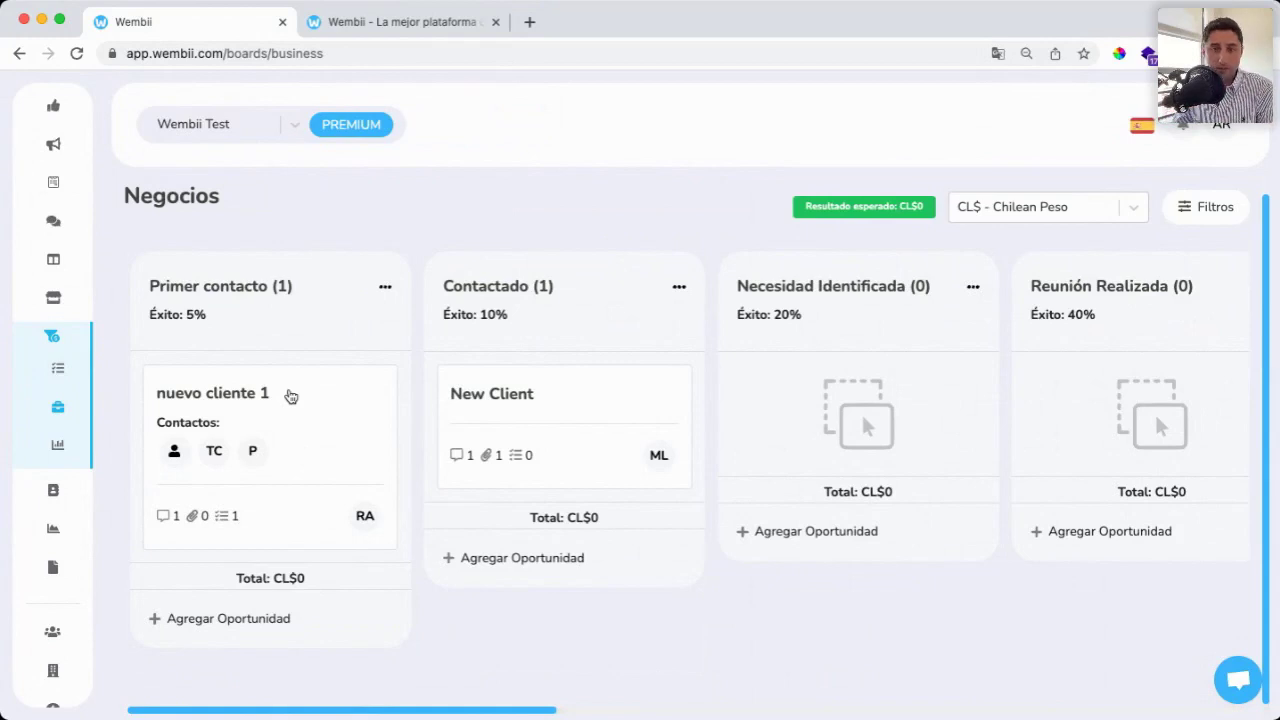
# Step: Open the "nuevo cliente 1" opportunity and set its Valor de la oportunidad to 1000000
pyautogui.click(214, 392)
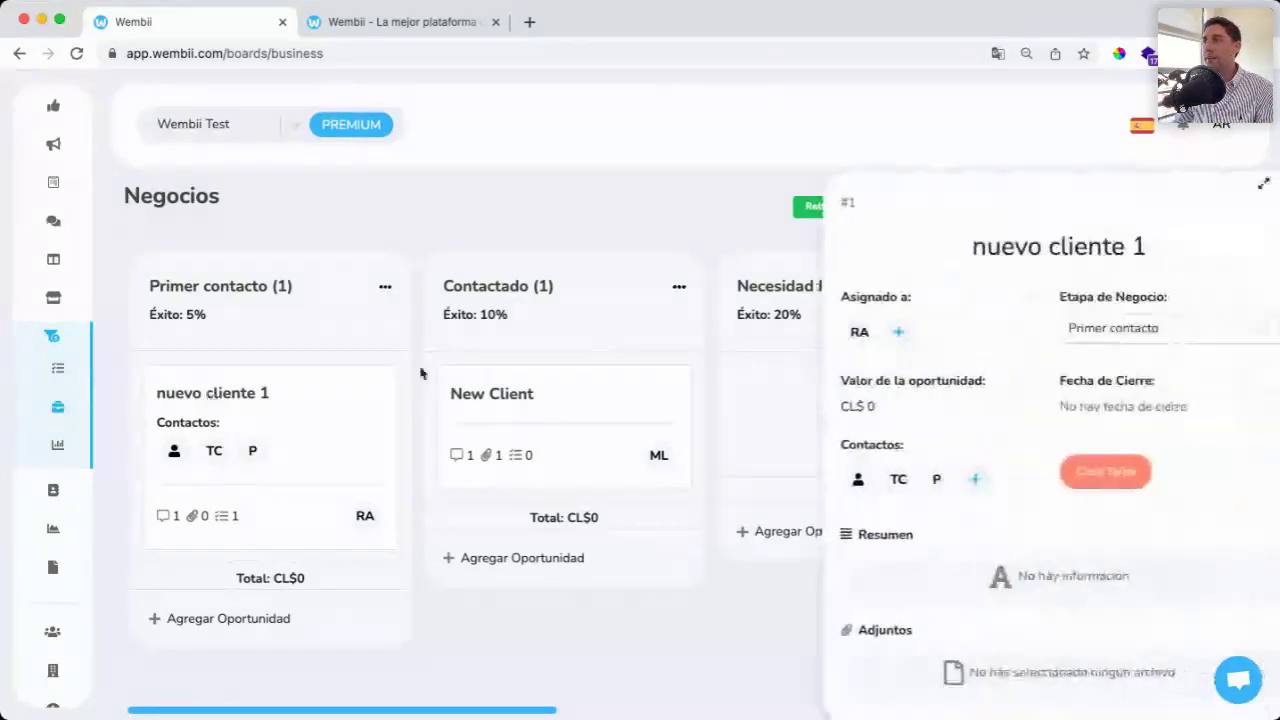
pyautogui.click(990, 248)
pyautogui.hotkey('ctrl', 'a')
pyautogui.click(937, 224)
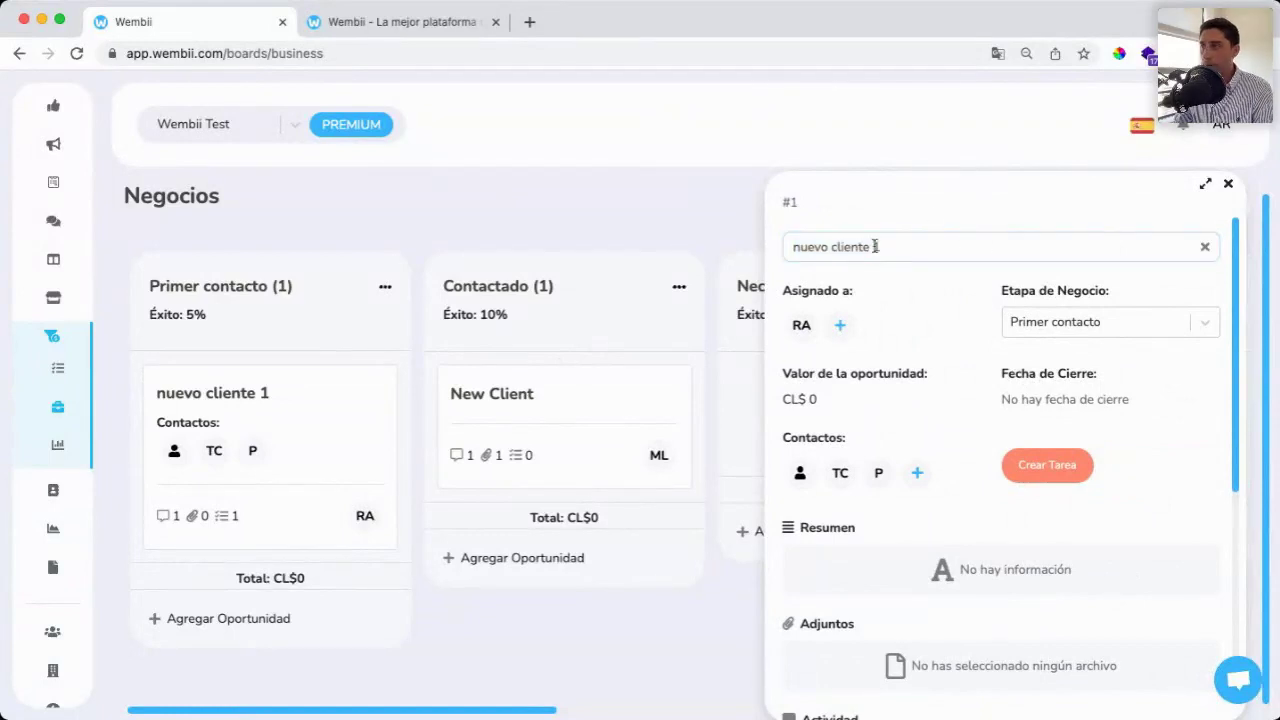
pyautogui.click(815, 401)
pyautogui.click(815, 401)
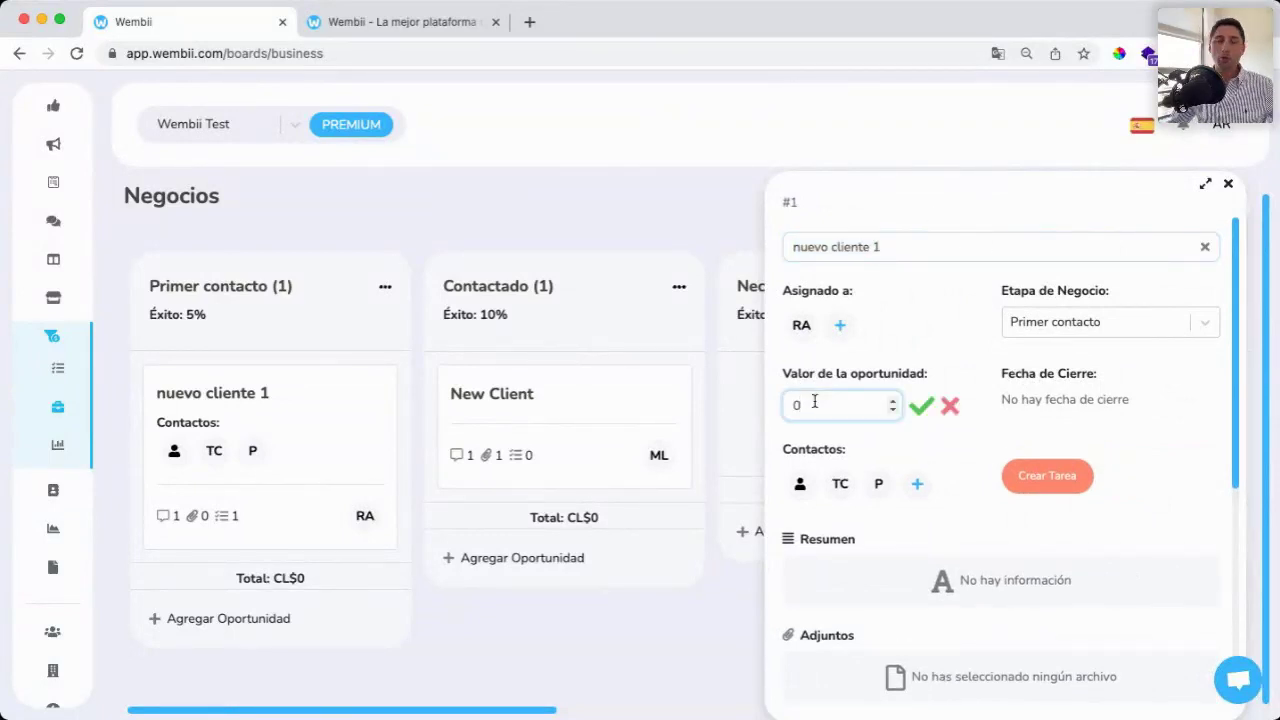
pyautogui.press('BackSpace')
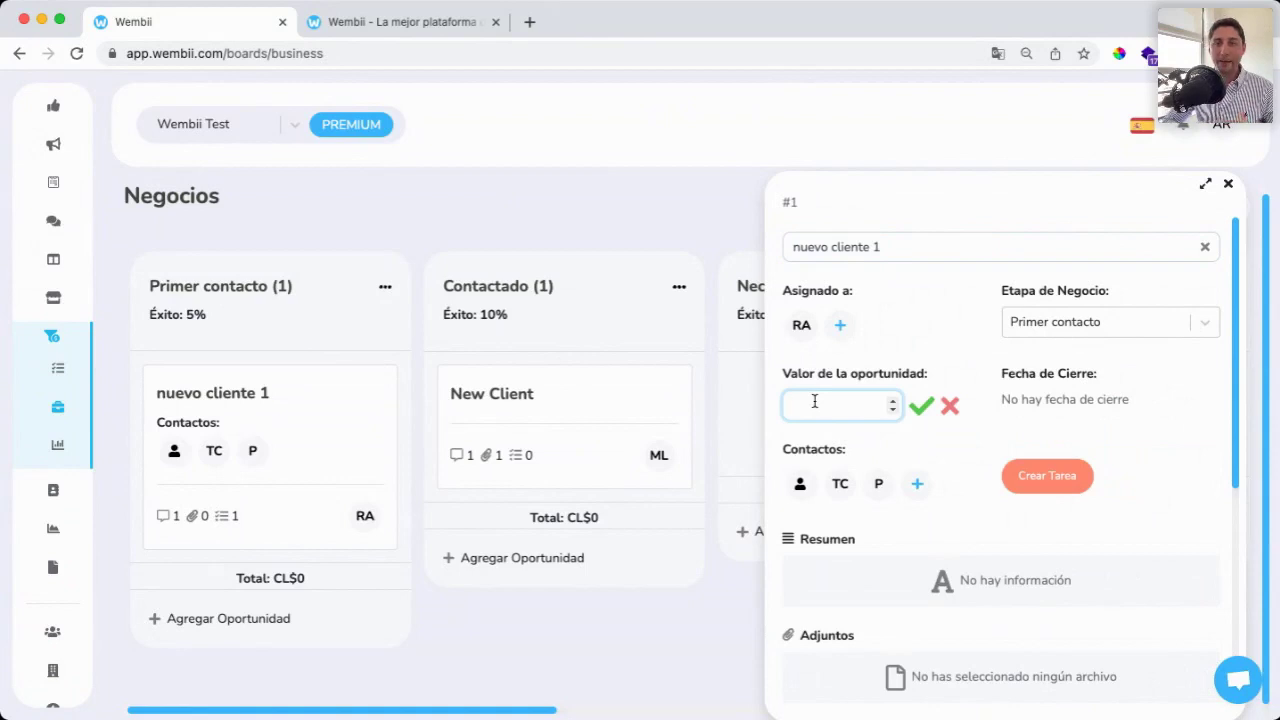
pyautogui.write('10000')
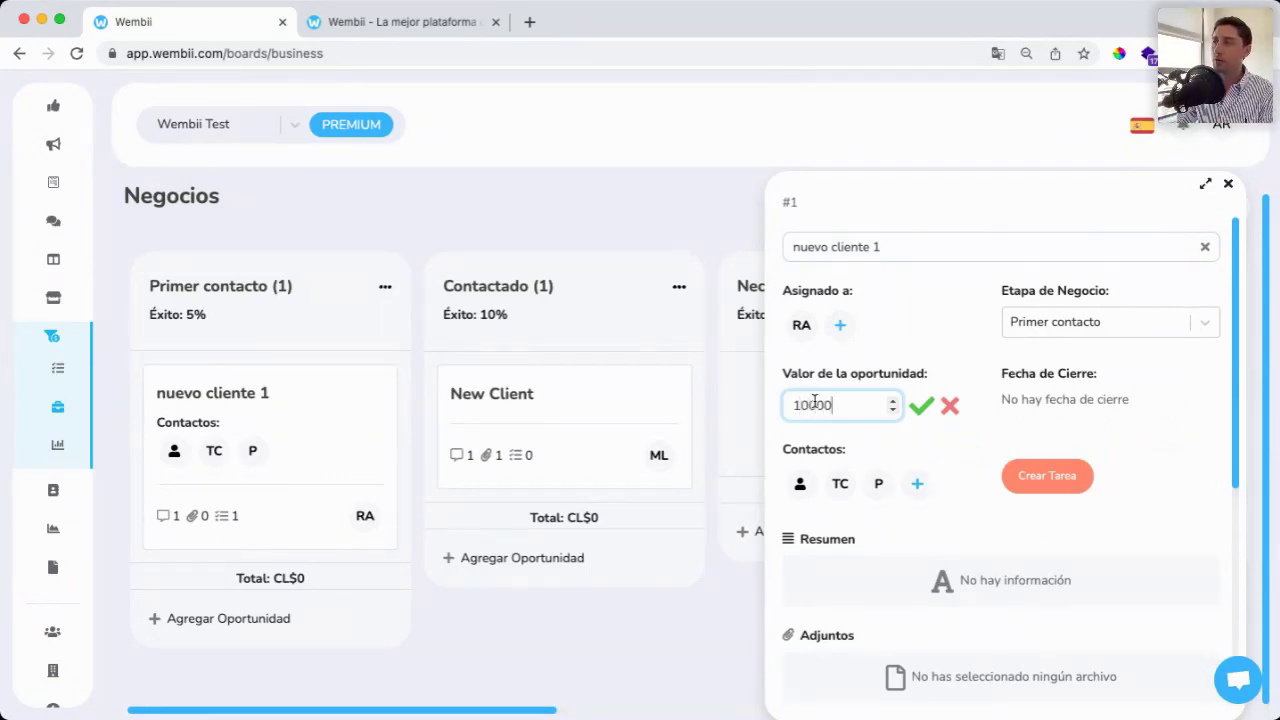
pyautogui.write('0000')
pyautogui.click(921, 405)
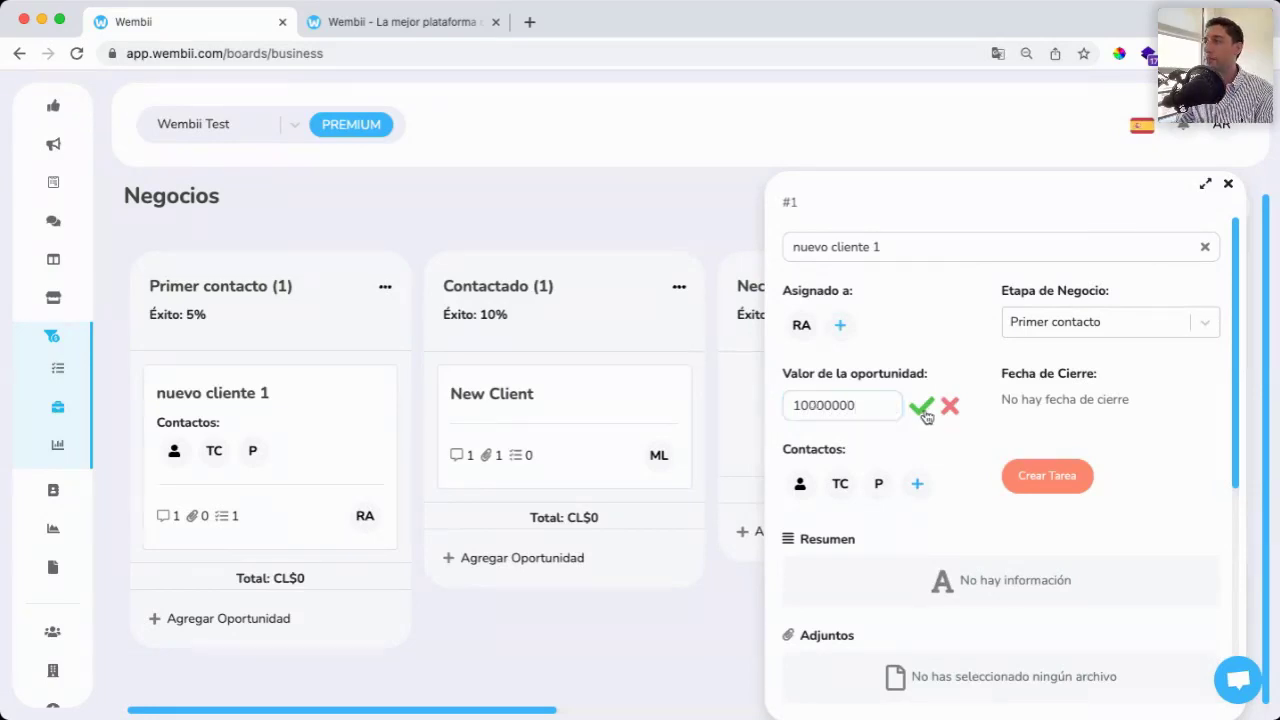
pyautogui.click(815, 408)
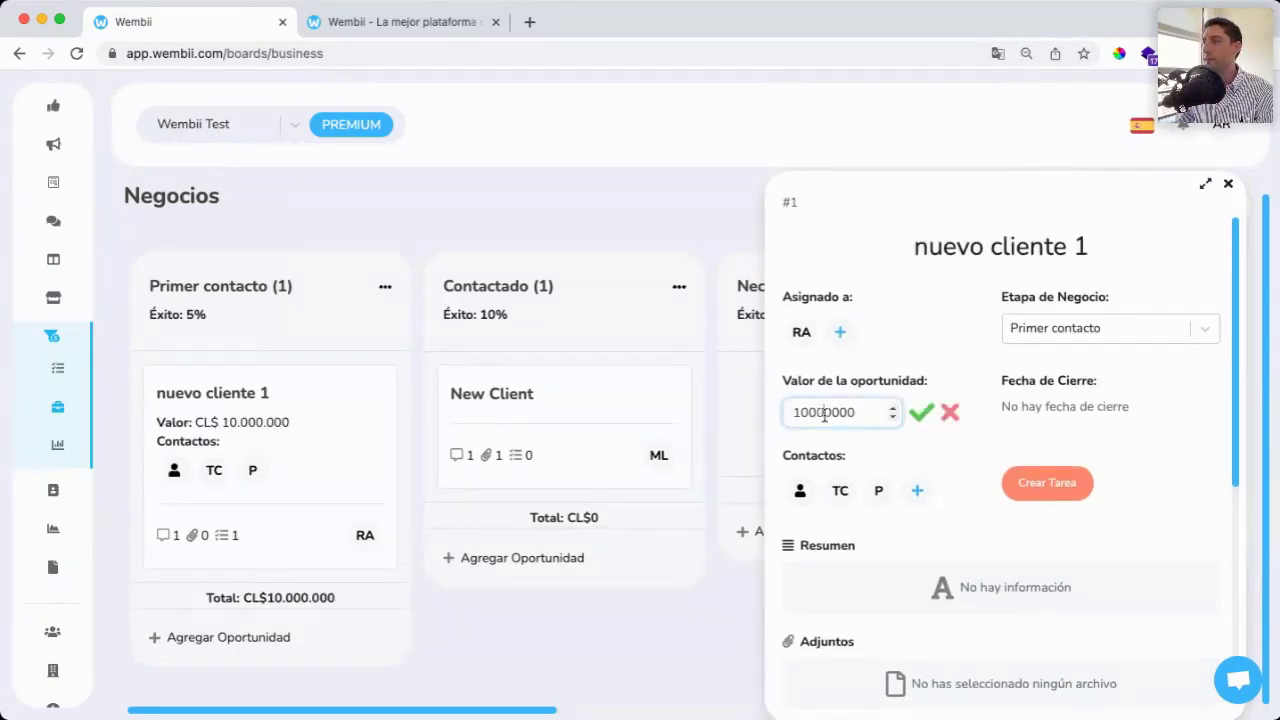
pyautogui.press('BackSpace')
pyautogui.press('Return')
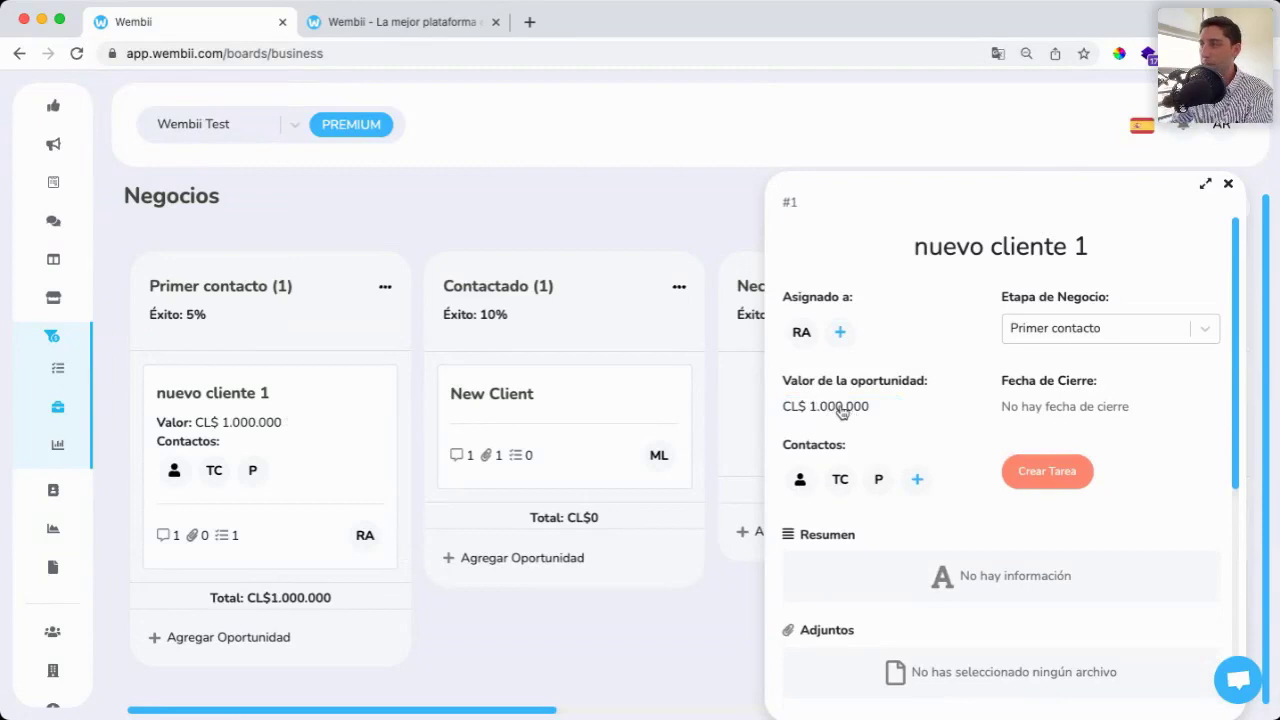
# Step: Set the opportunity's Fecha de Cierre to 31/12/2021 and assign the second listed user to it
pyautogui.click(1043, 411)
pyautogui.click(1034, 420)
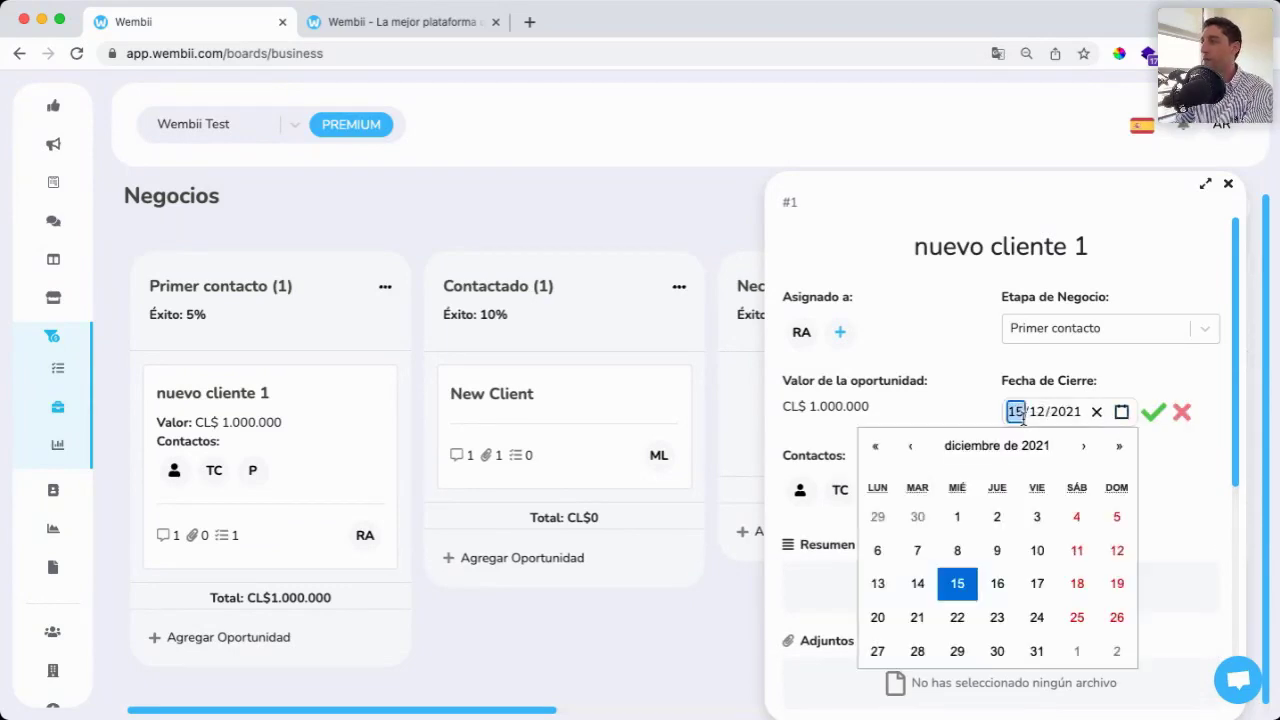
pyautogui.click(1043, 653)
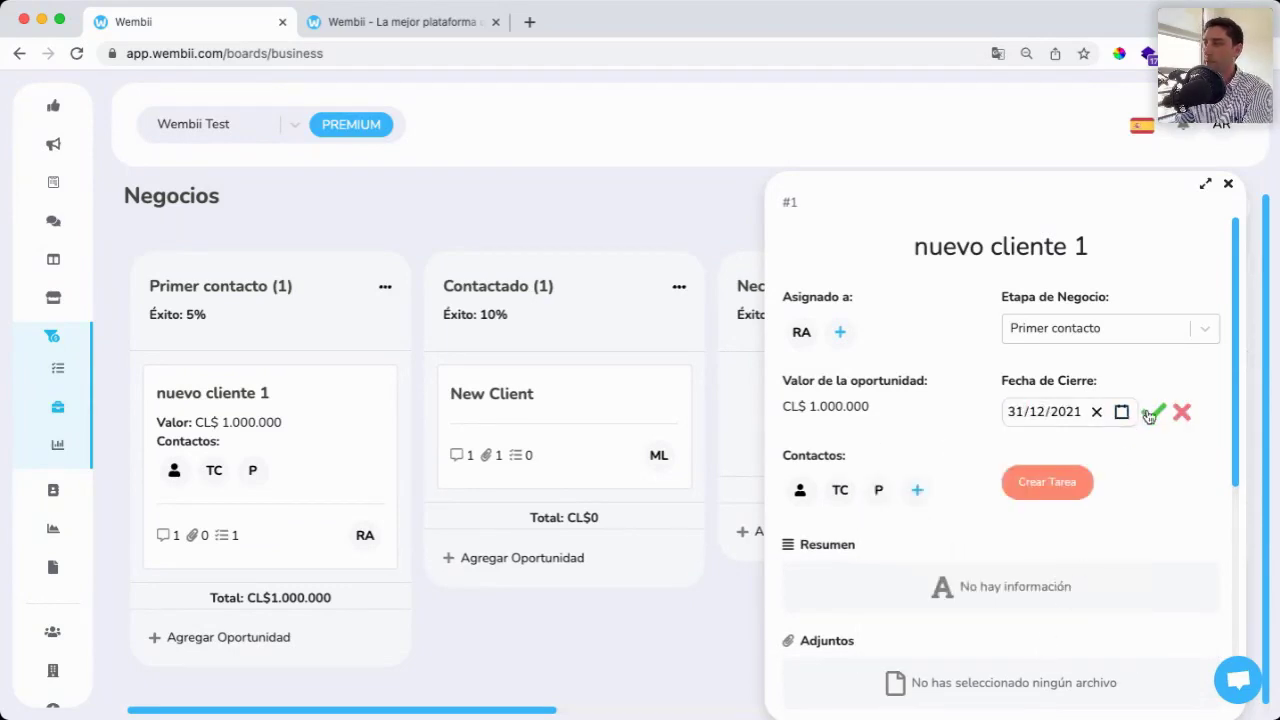
pyautogui.click(1150, 413)
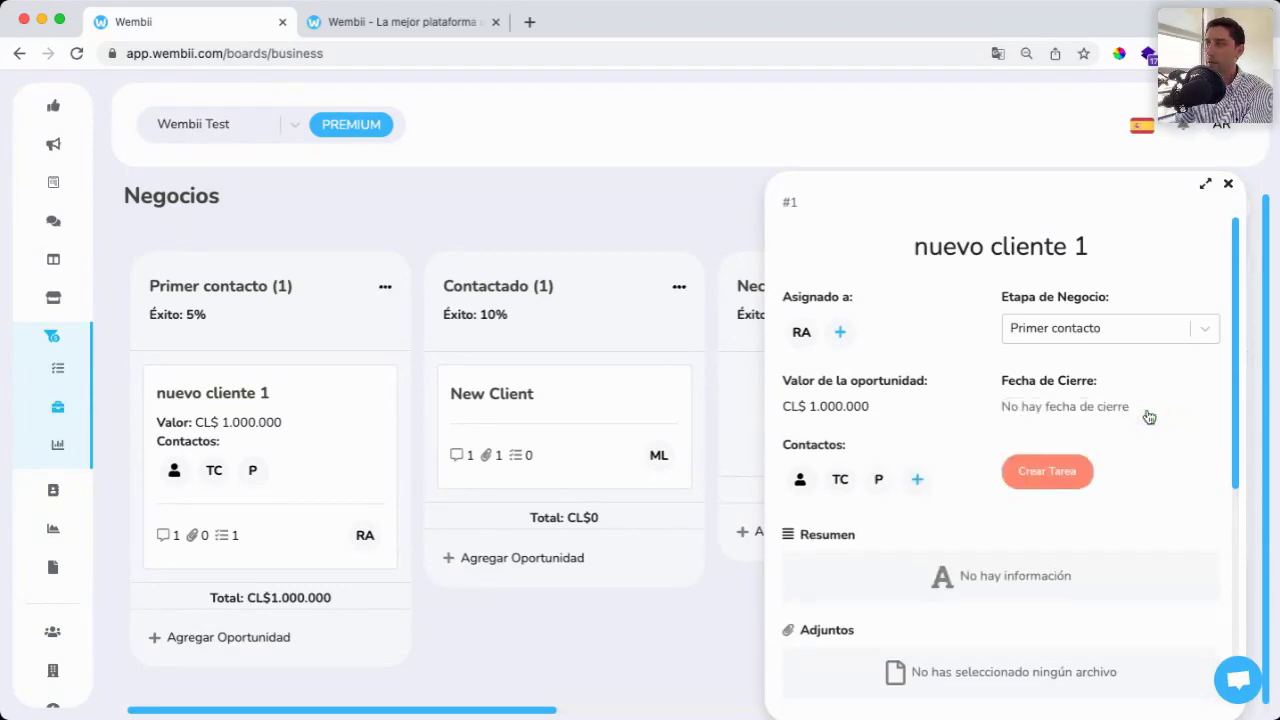
pyautogui.click(841, 334)
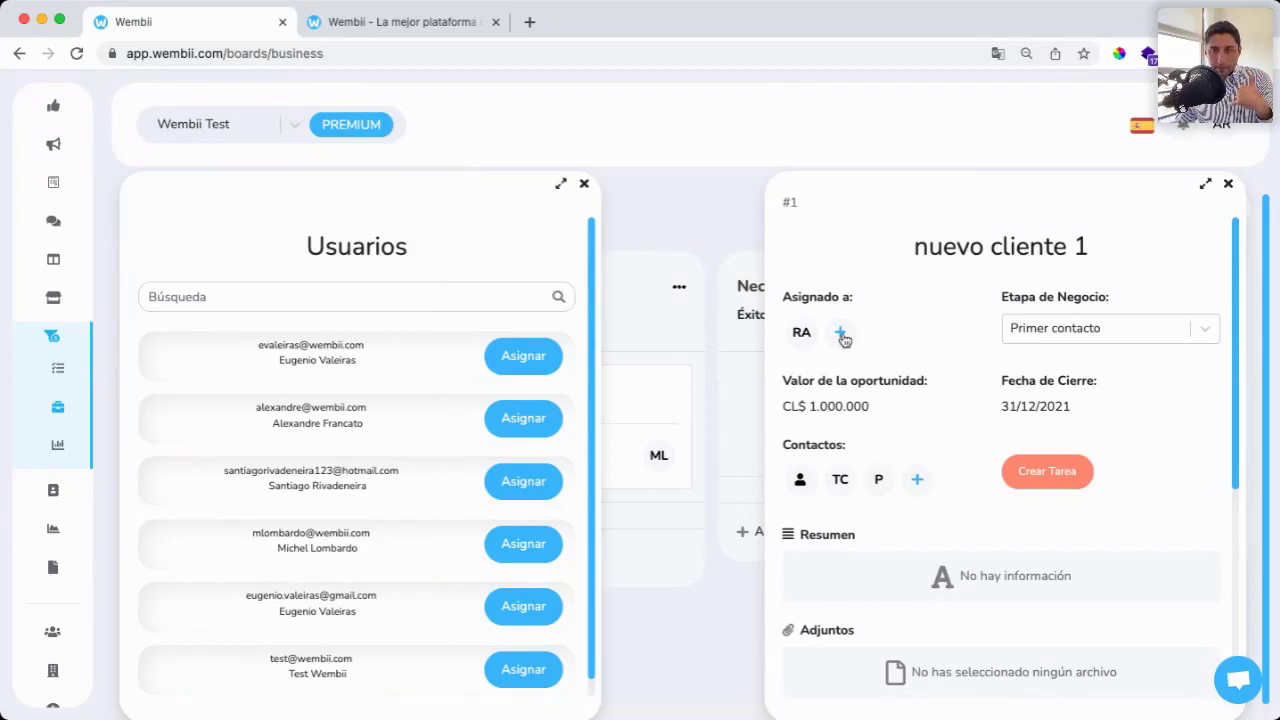
pyautogui.click(506, 411)
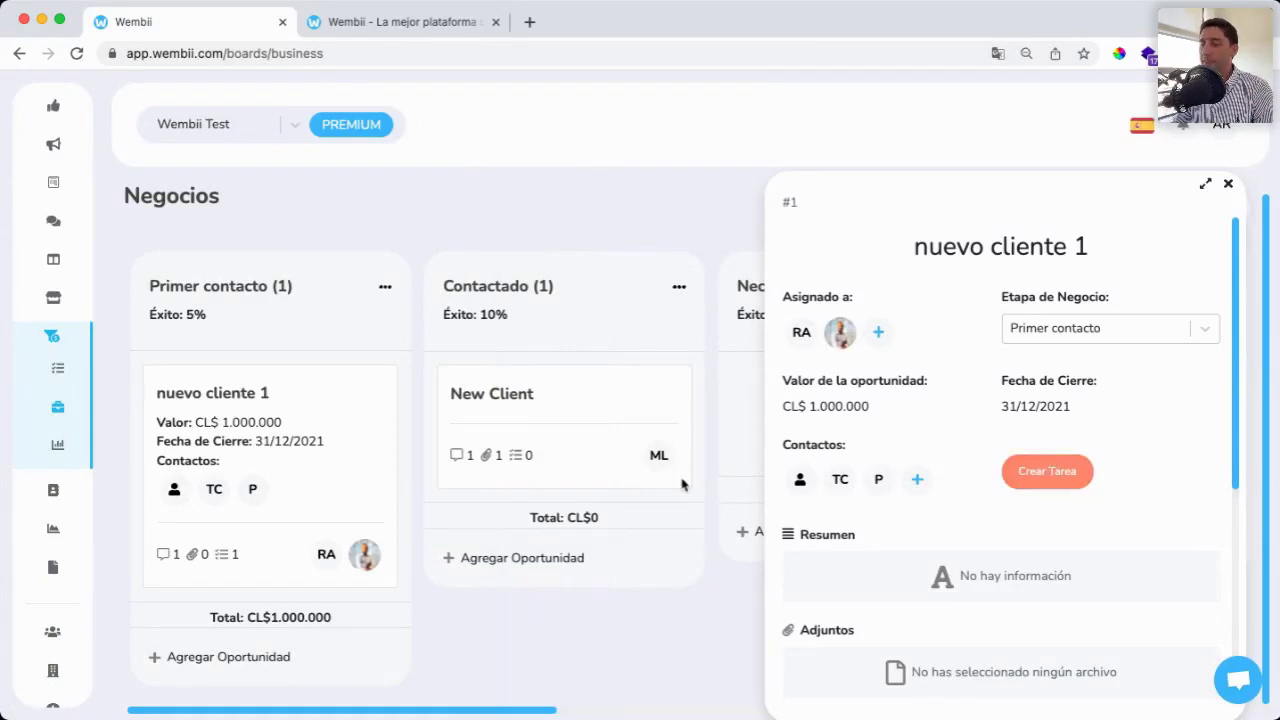
# Step: View the opportunity's assignable contacts and the Crear Contacto form, check its activity section, and close the contact form
pyautogui.click(918, 481)
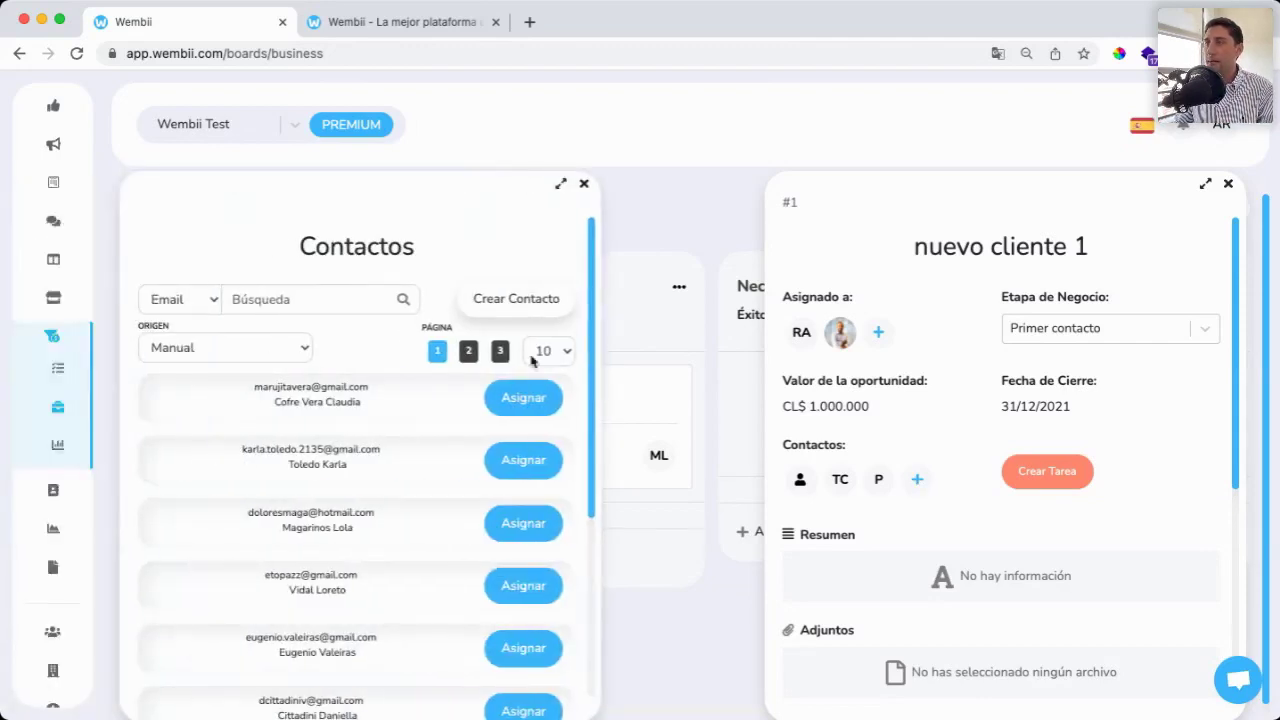
pyautogui.click(482, 306)
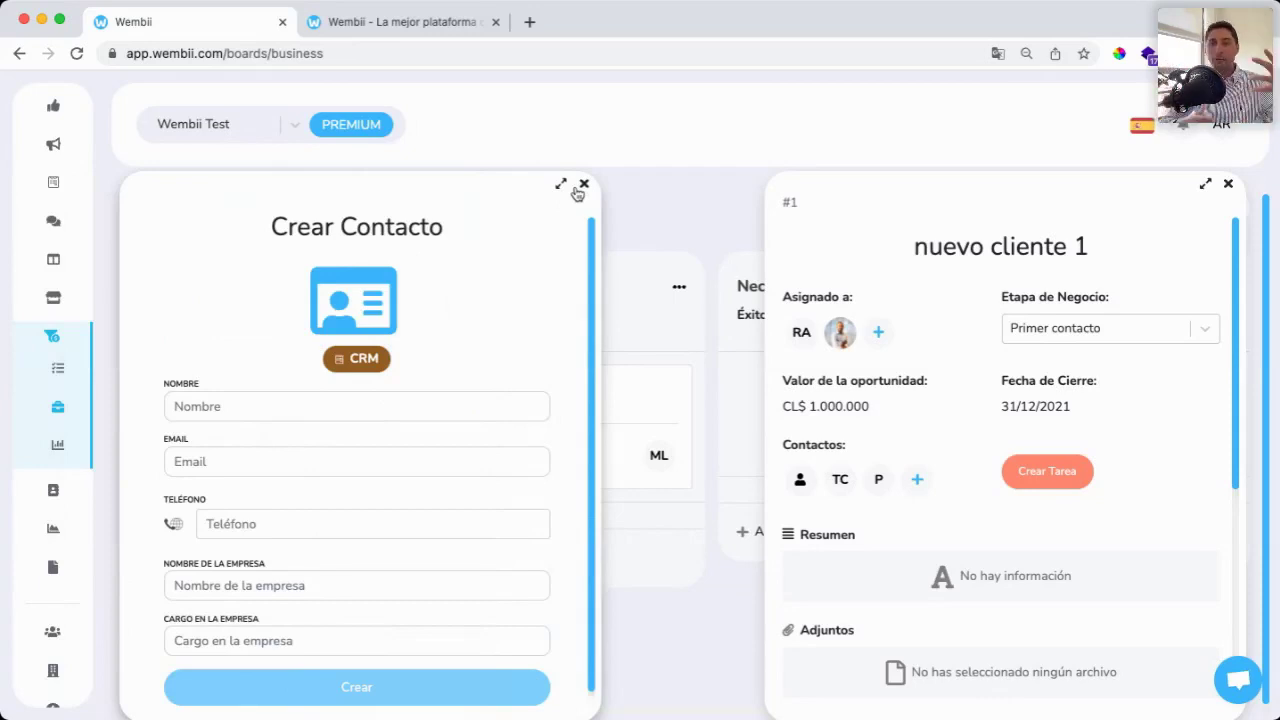
pyautogui.scroll(-5, 888, 500)
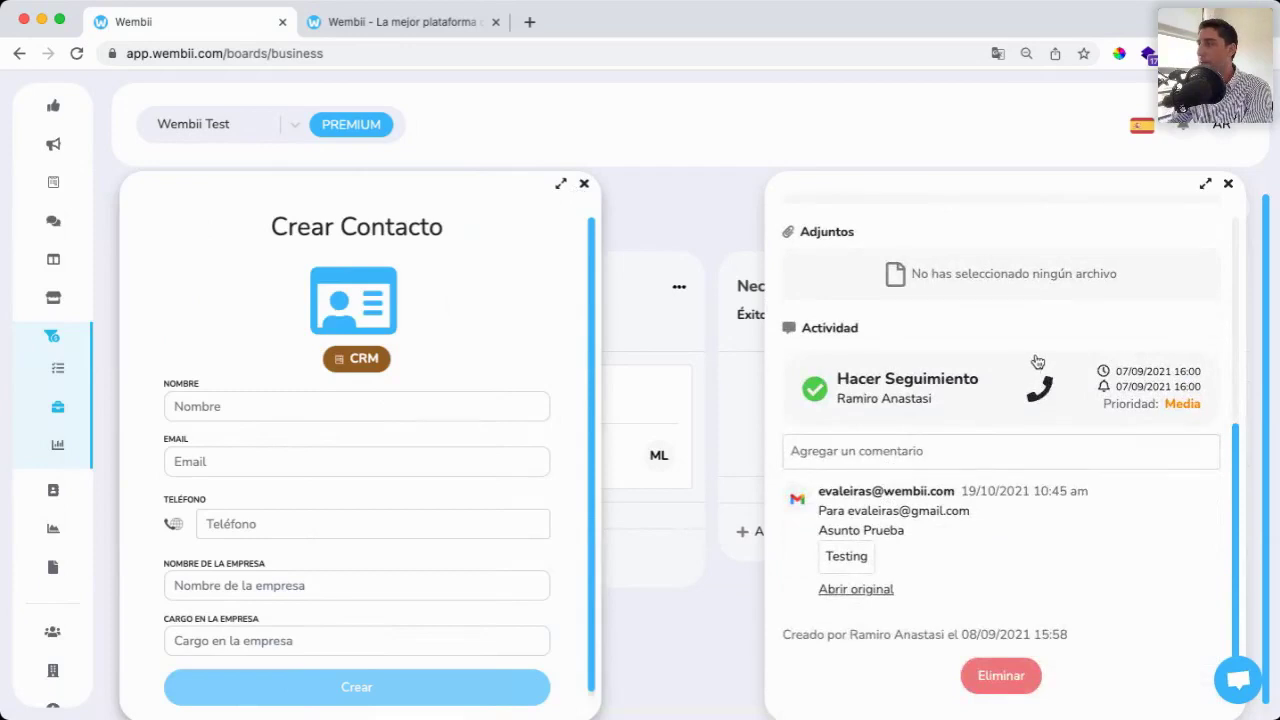
pyautogui.click(584, 184)
pyautogui.scroll(5, 958, 462)
pyautogui.click(584, 184)
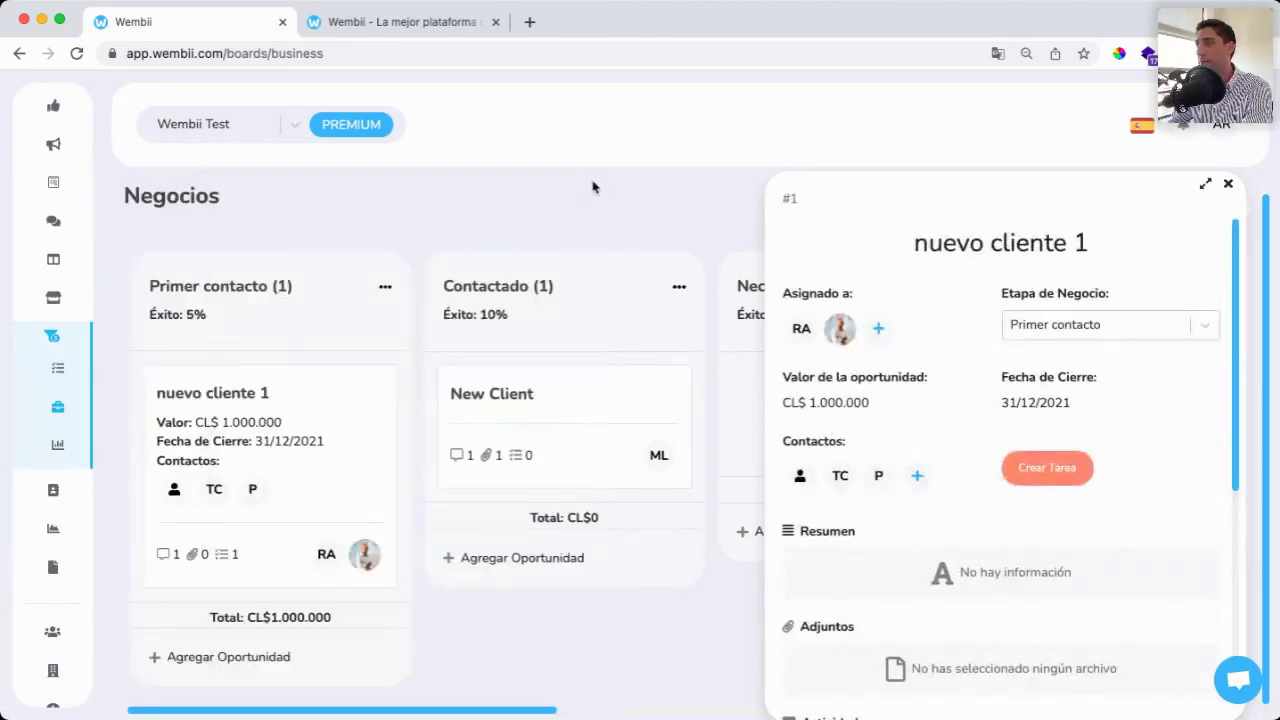
# Step: Start a task for the opportunity titled "Llamar a" plus the contact's first name, with type Llamada and priority Media
pyautogui.click(1045, 464)
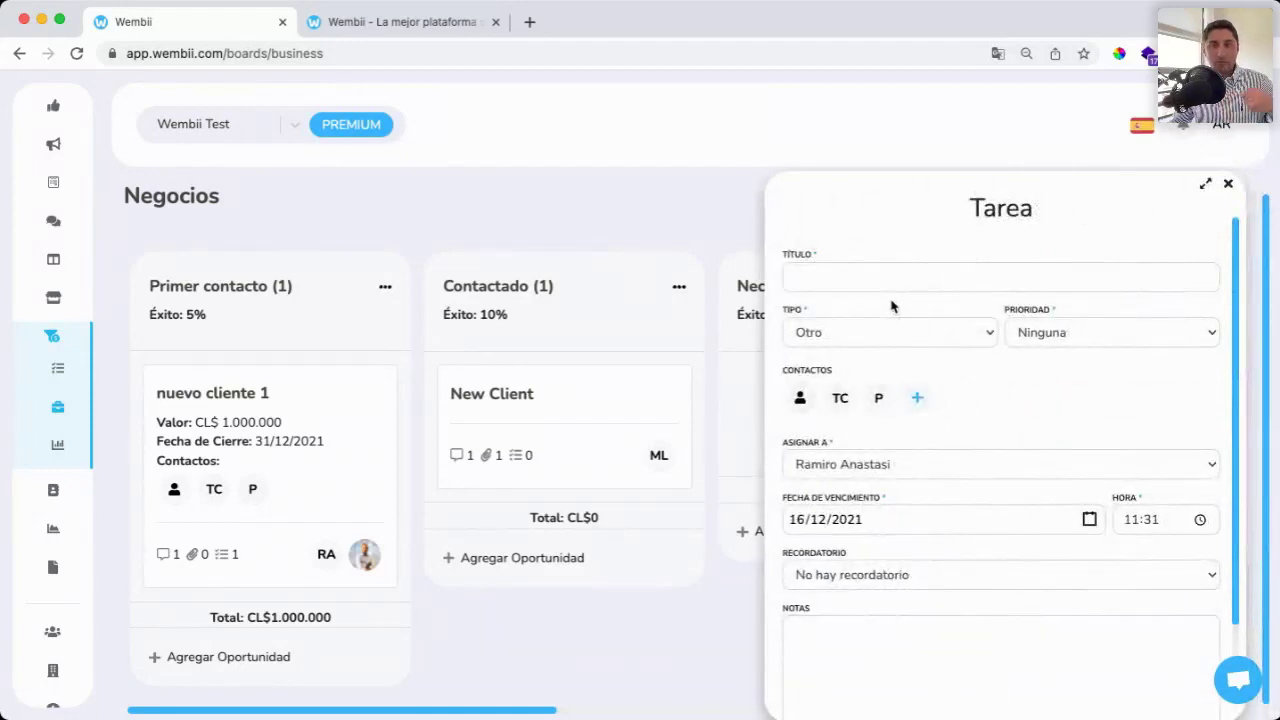
pyautogui.click(880, 268)
pyautogui.write('Llamar a')
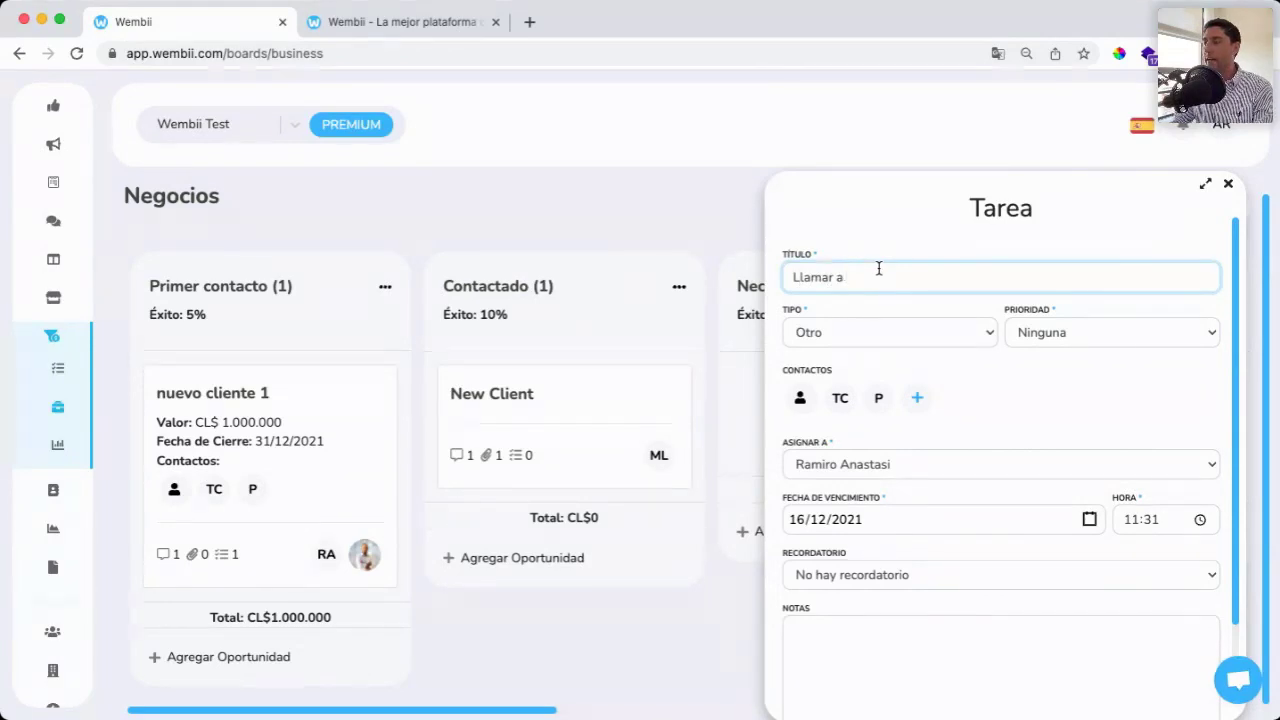
pyautogui.write(' Matias')
pyautogui.press('Tab')
pyautogui.press('l')
pyautogui.press('Tab')
pyautogui.press('m')
# Step: Search the task's assignable contacts by email for the contact's first name and close the contact list
pyautogui.click(916, 399)
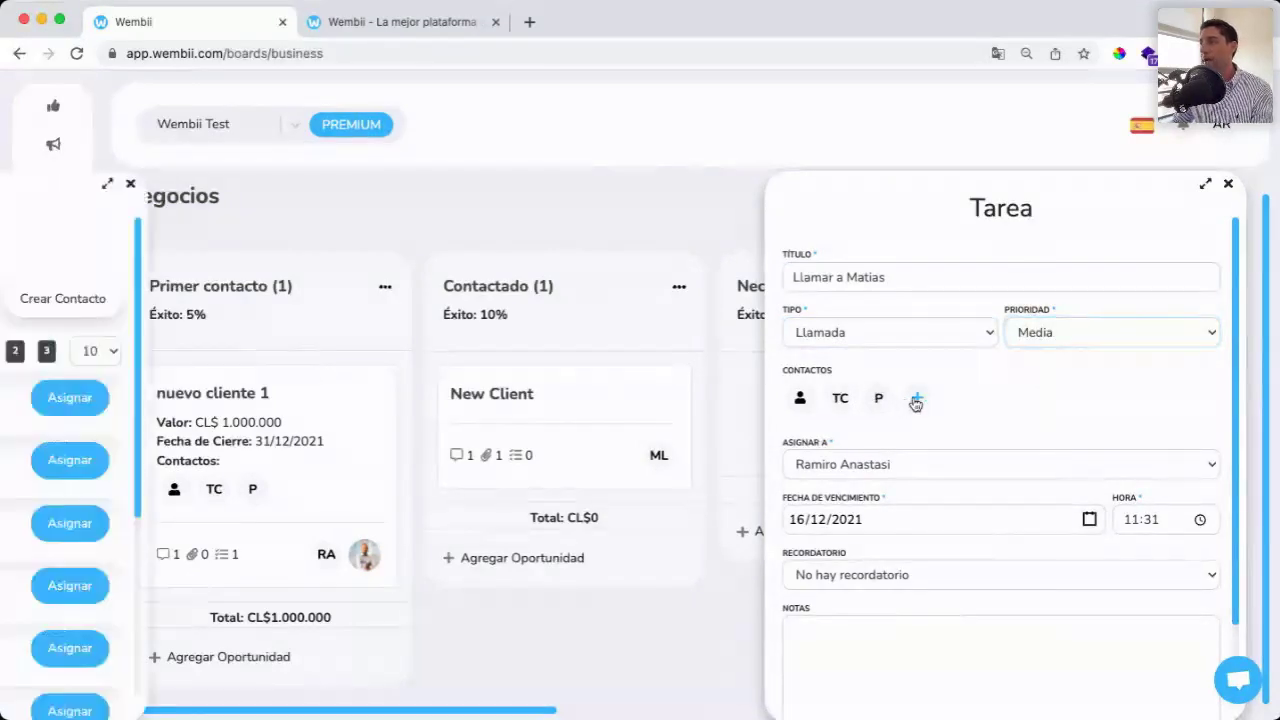
pyautogui.click(309, 299)
pyautogui.write('matias')
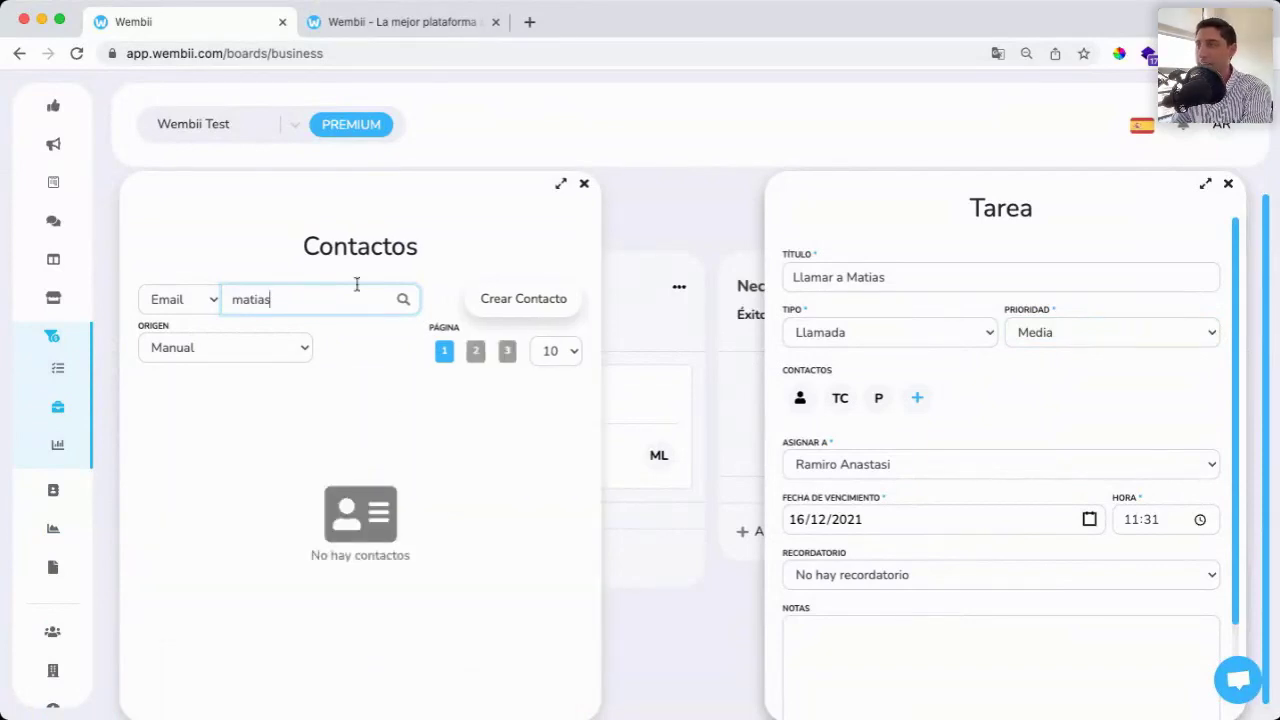
pyautogui.click(573, 196)
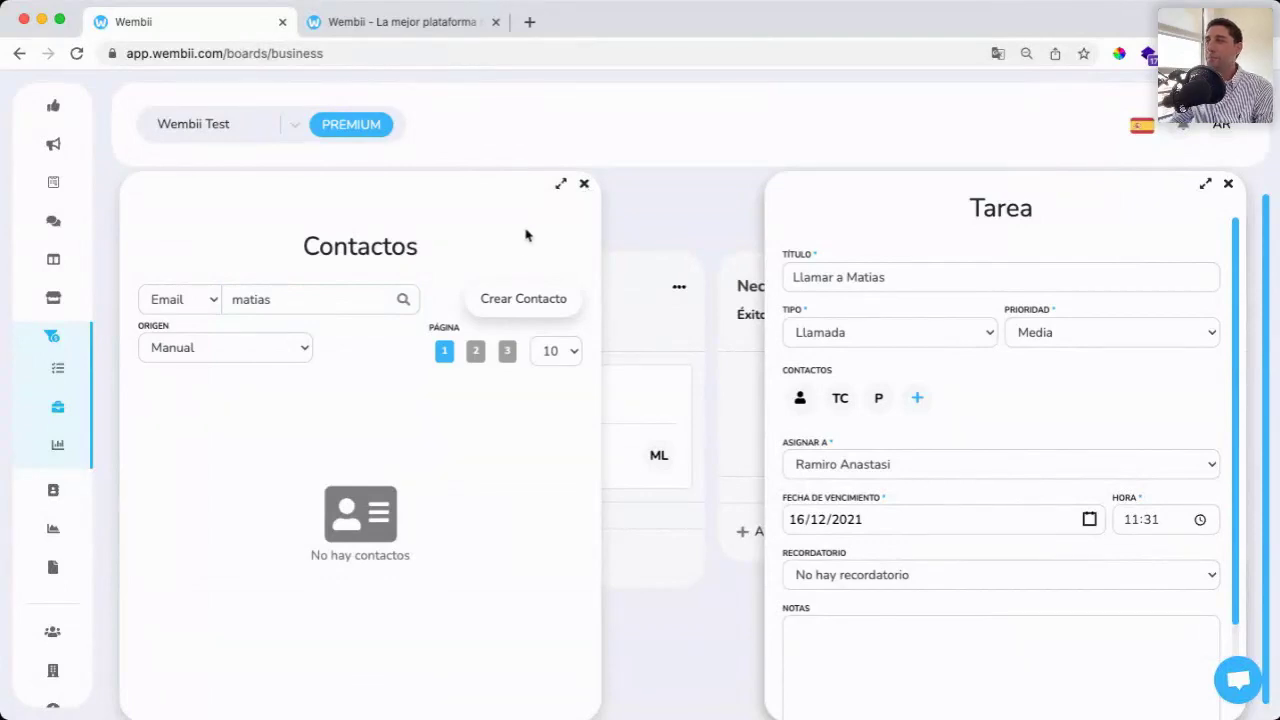
pyautogui.click(584, 184)
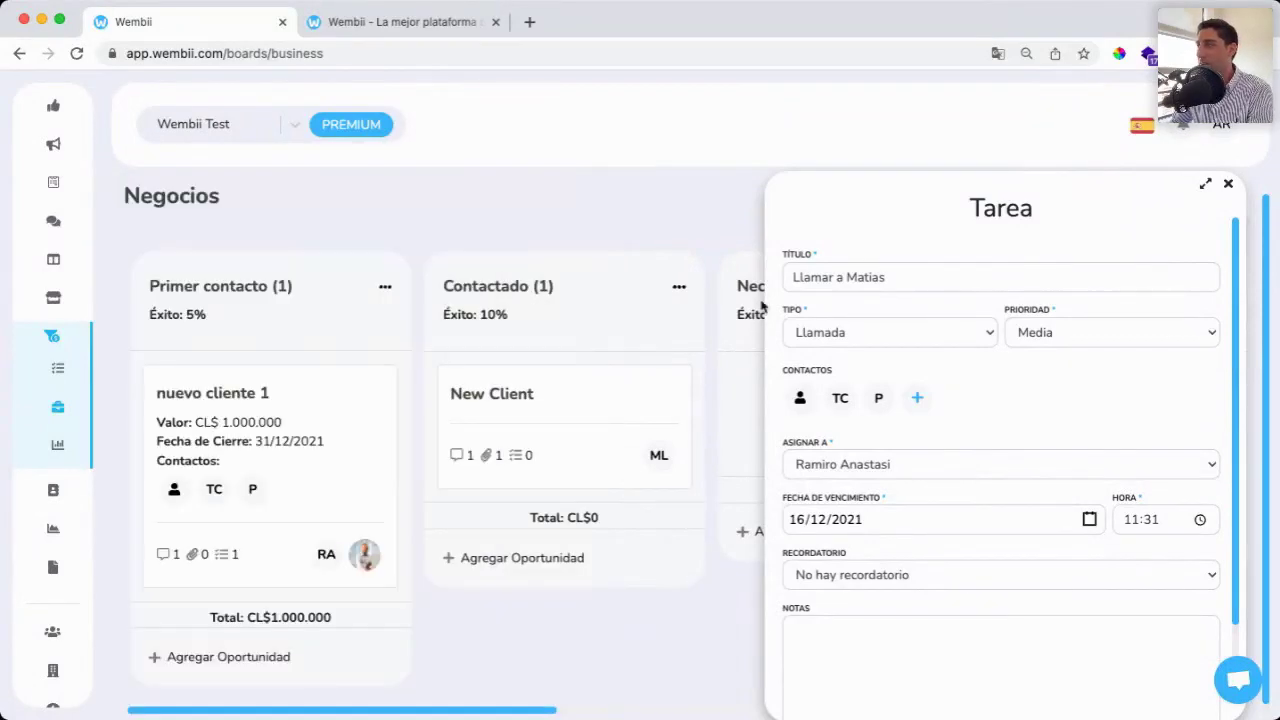
# Step: View the details of the third contact assigned to the task and close them
pyautogui.click(877, 400)
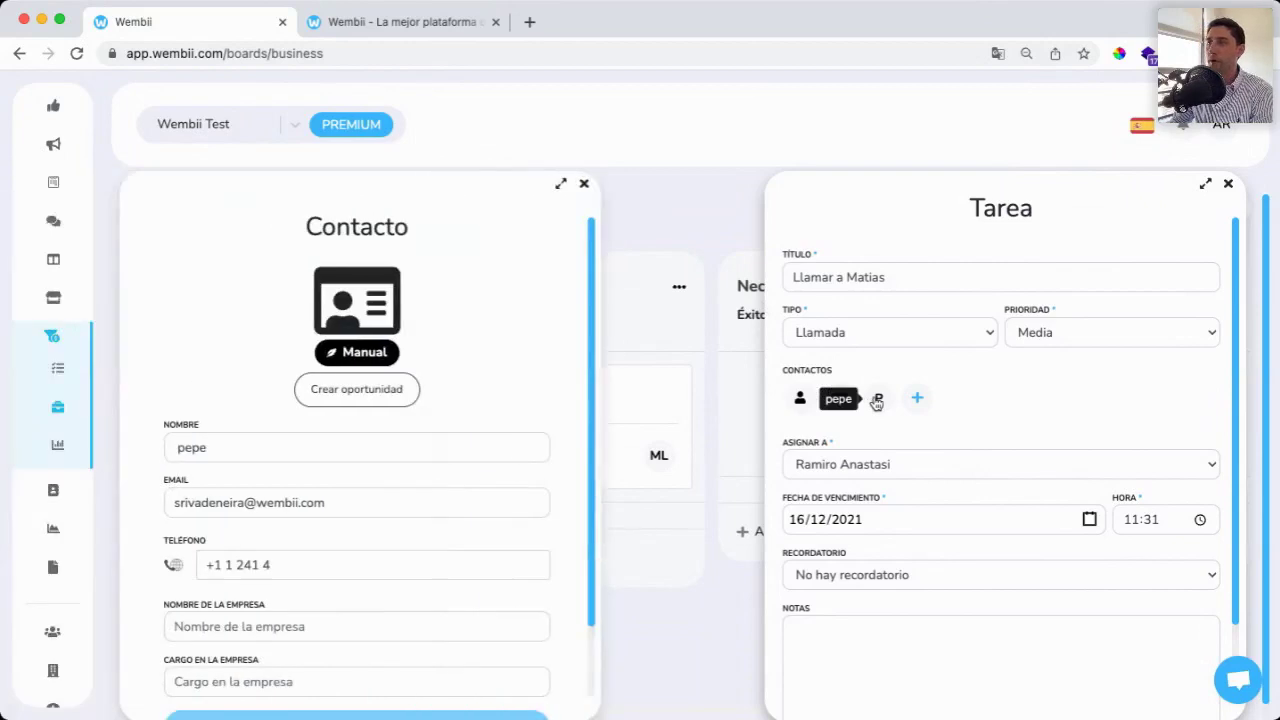
pyautogui.scroll(-3, 514, 270)
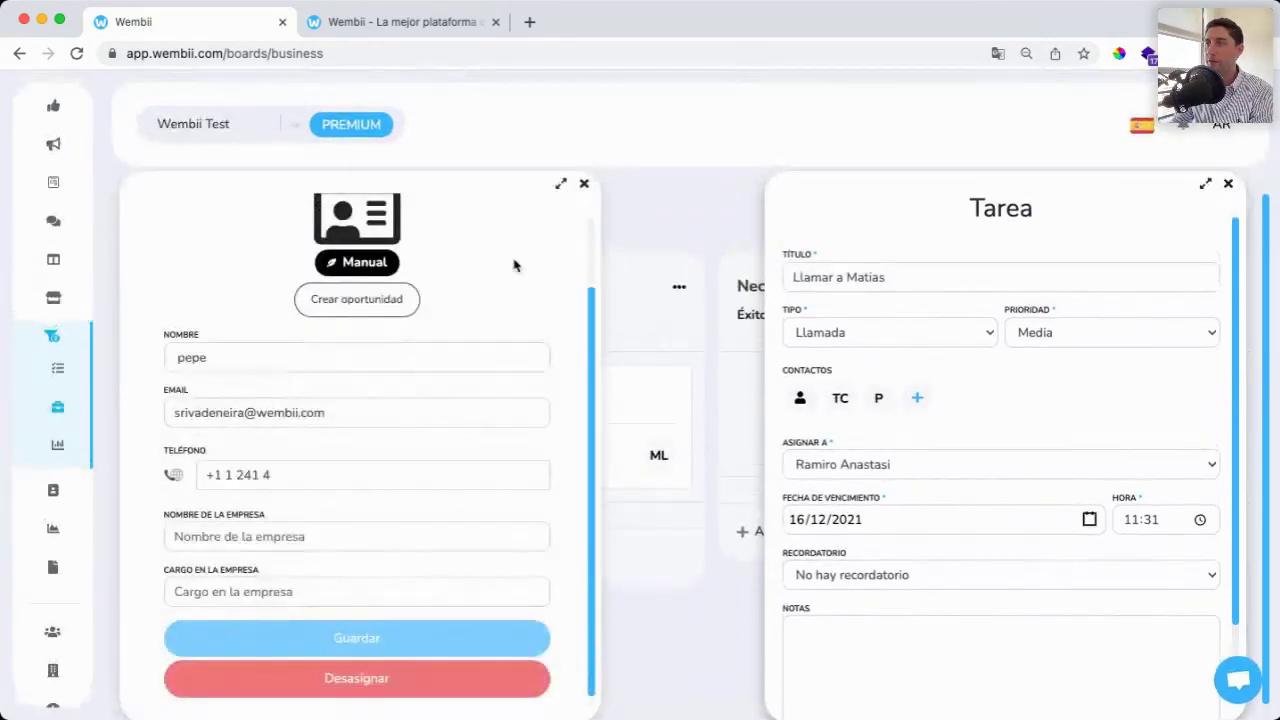
pyautogui.click(585, 184)
# Step: Set the task's due date to 17/12/2021 at 19:30 and its reminder to "A la hora del vencimiento de la tarea"
pyautogui.scroll(-2, 961, 557)
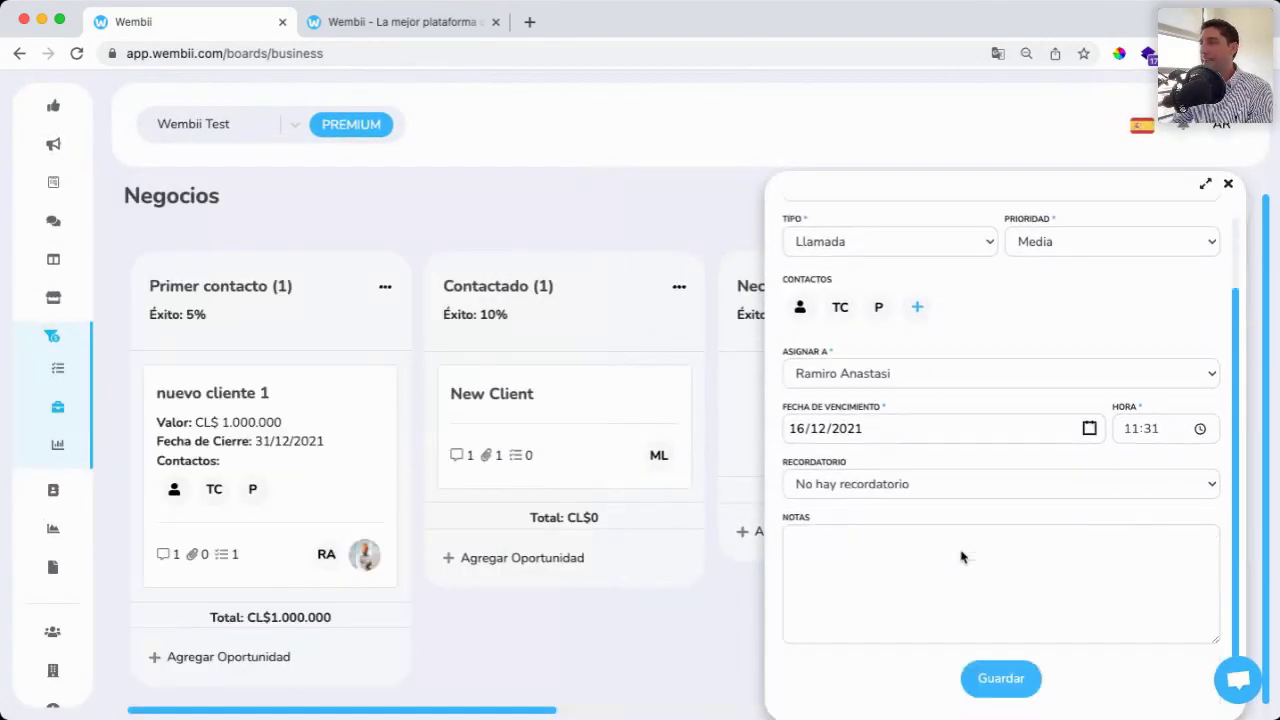
pyautogui.click(813, 430)
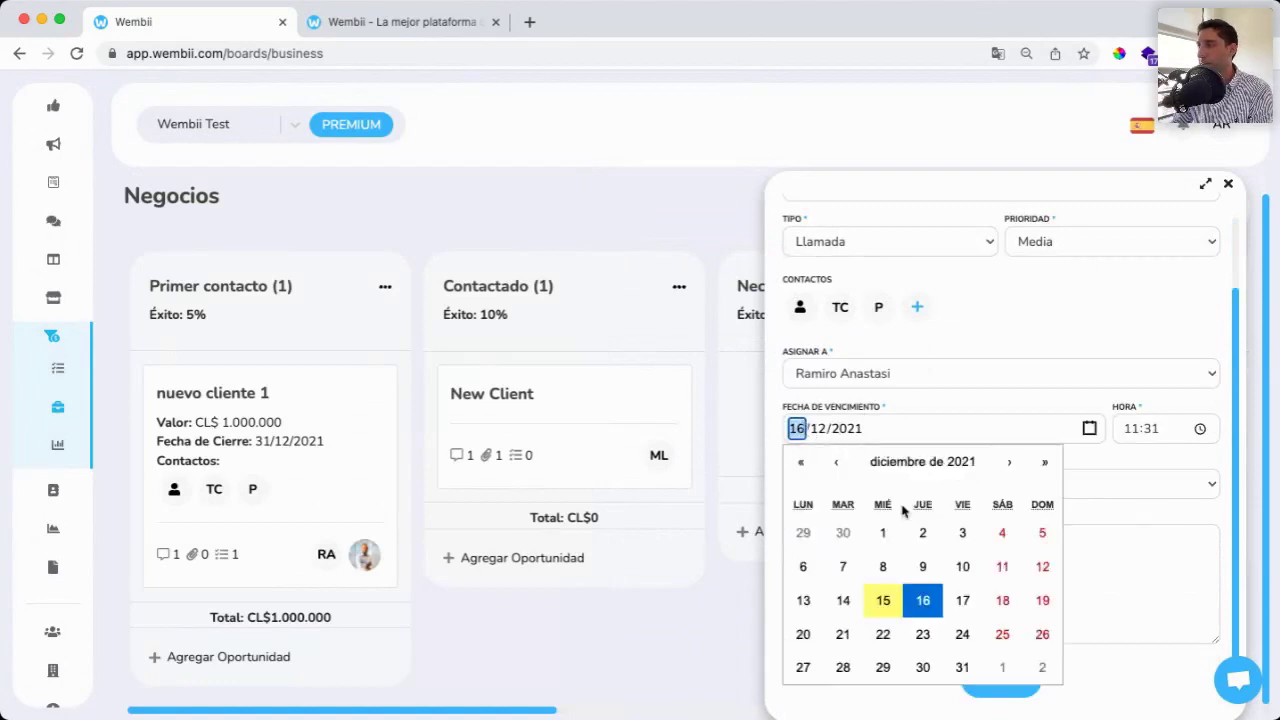
pyautogui.click(963, 597)
pyautogui.click(1175, 425)
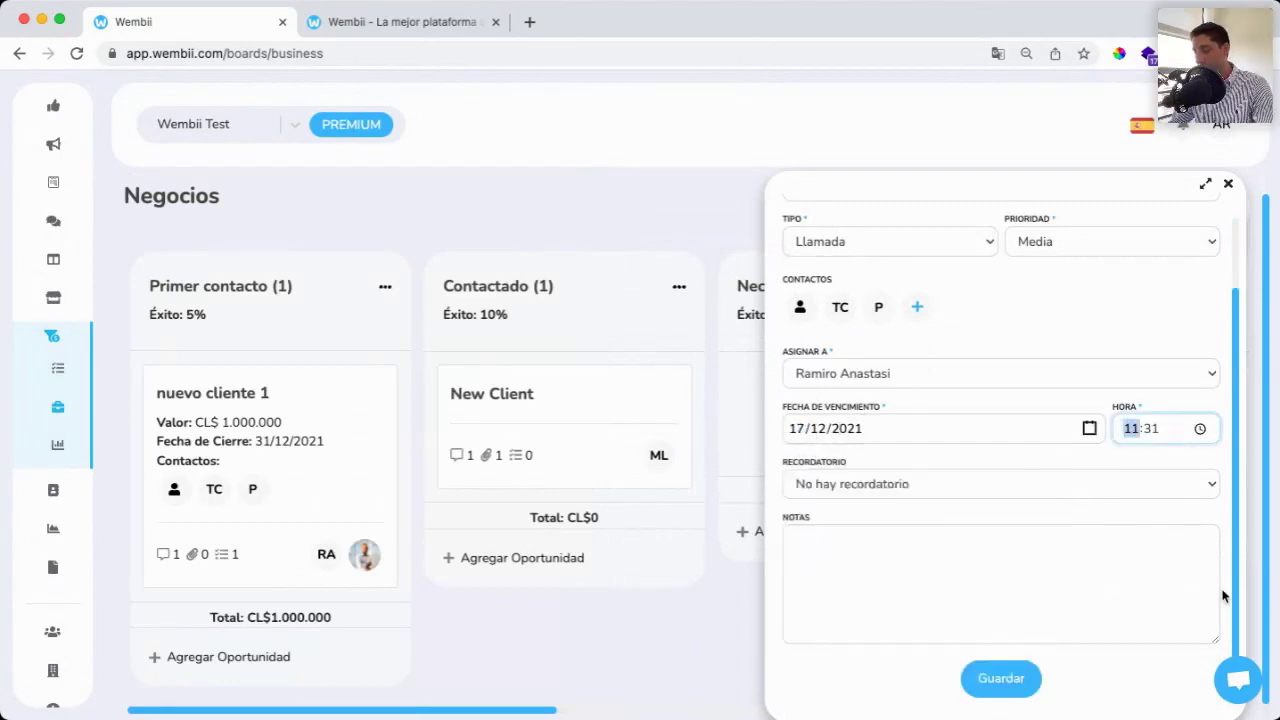
pyautogui.write('19')
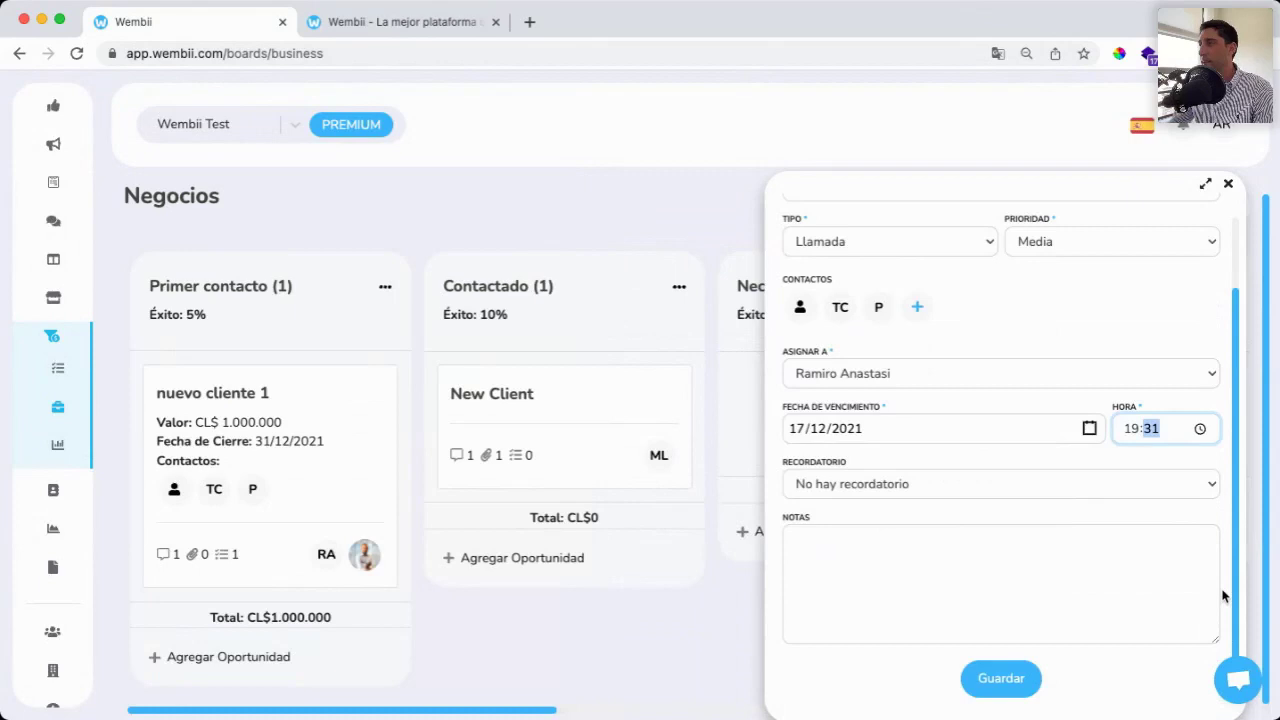
pyautogui.press('Tab')
pyautogui.press('Down')
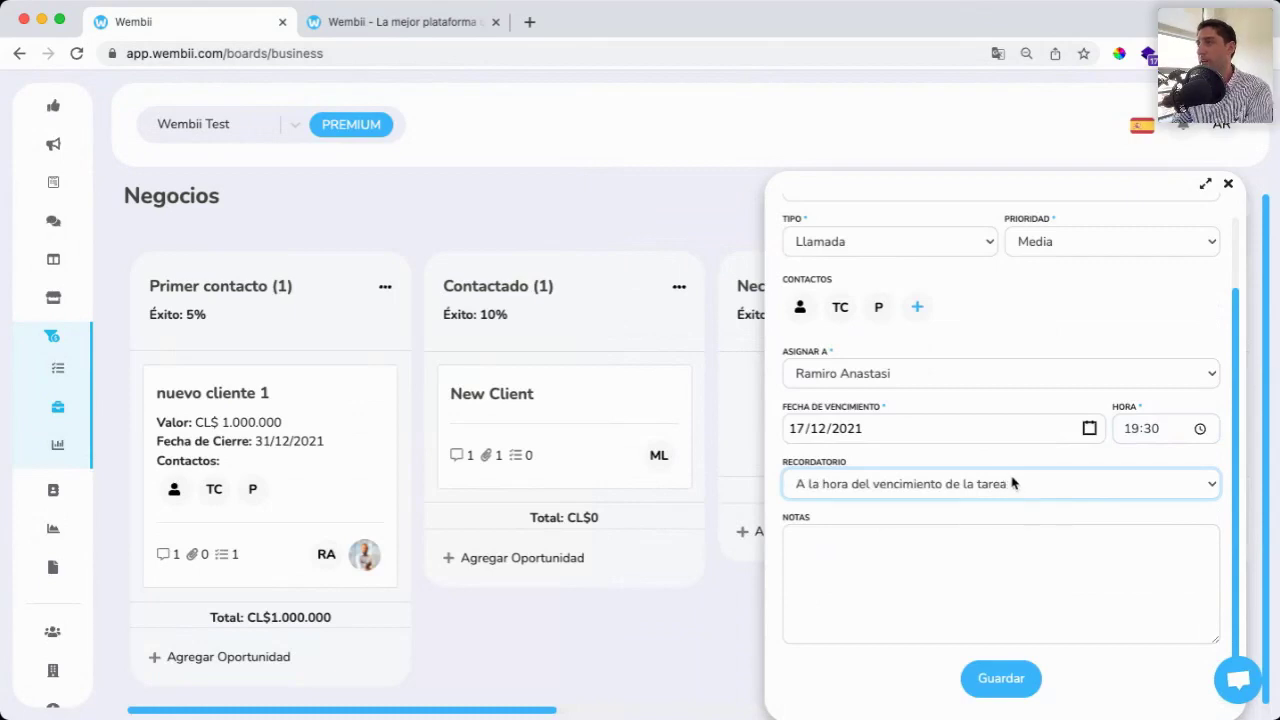
# Step: Save the call task for the opportunity, leaving its due time at 19:30
pyautogui.click(1137, 430)
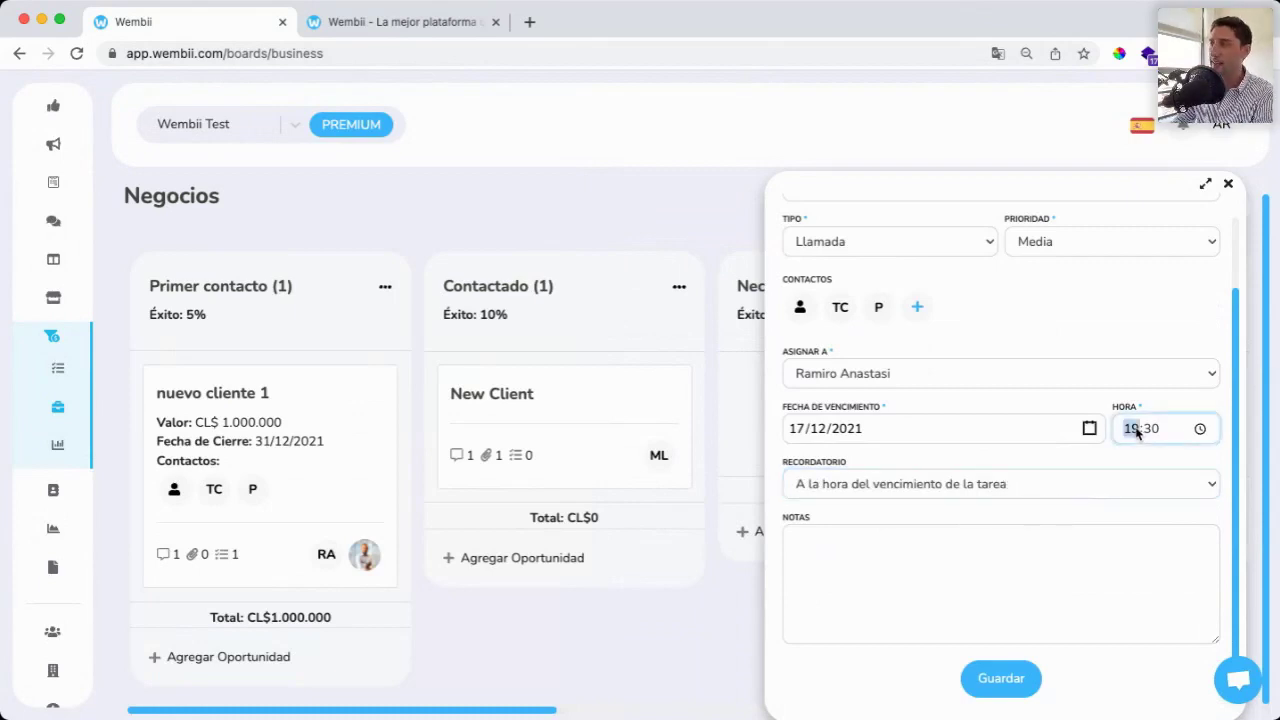
pyautogui.click(1001, 677)
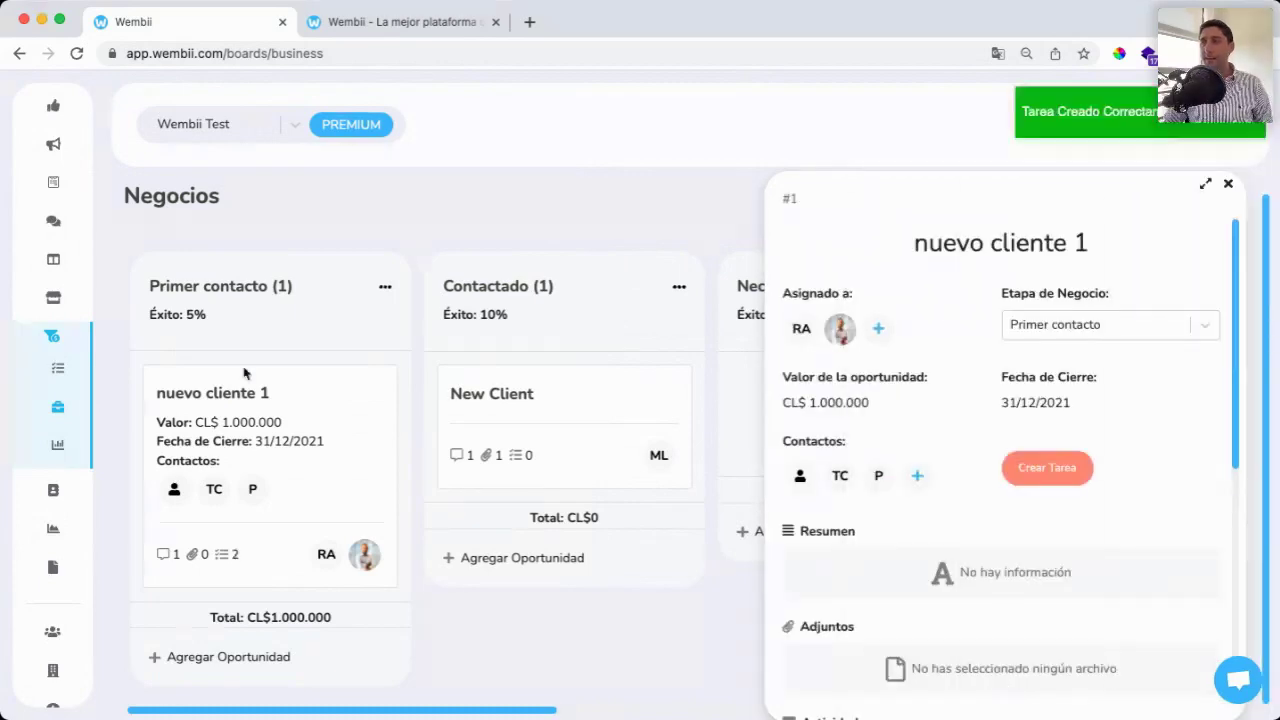
# Step: Open the CRM task list, view the details of the pending call task and close them
pyautogui.click(95, 367)
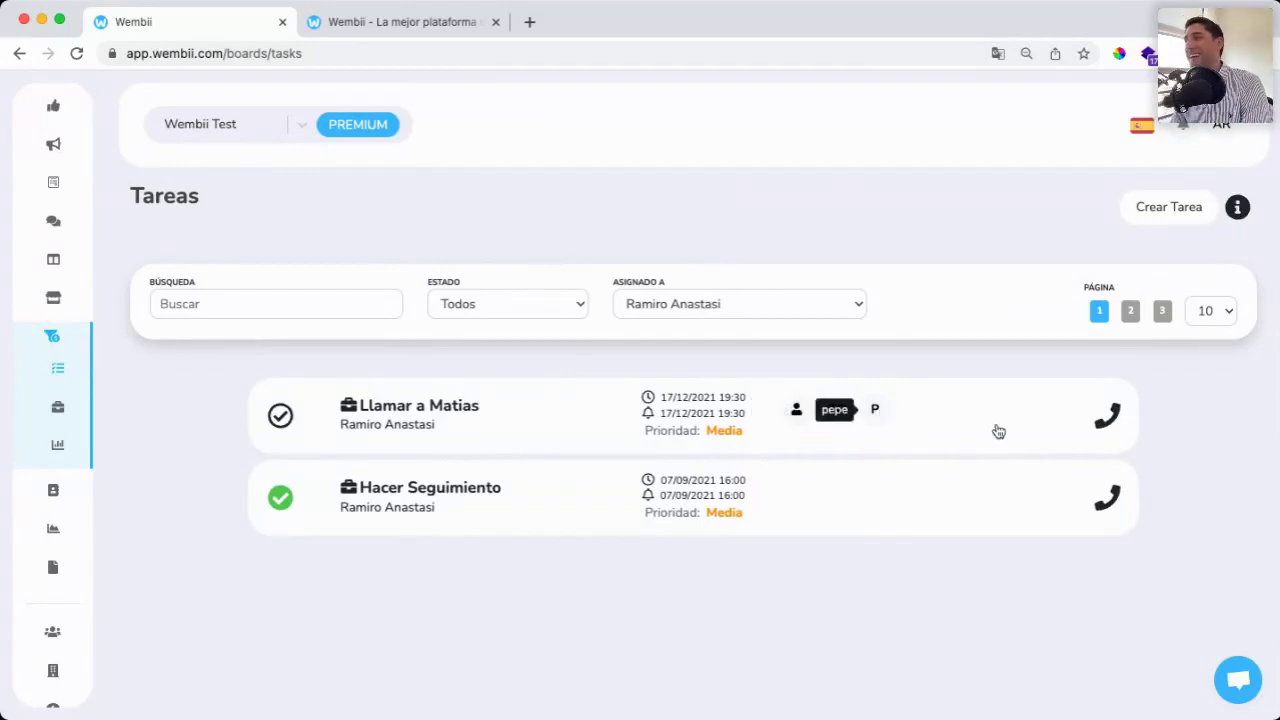
pyautogui.click(1108, 428)
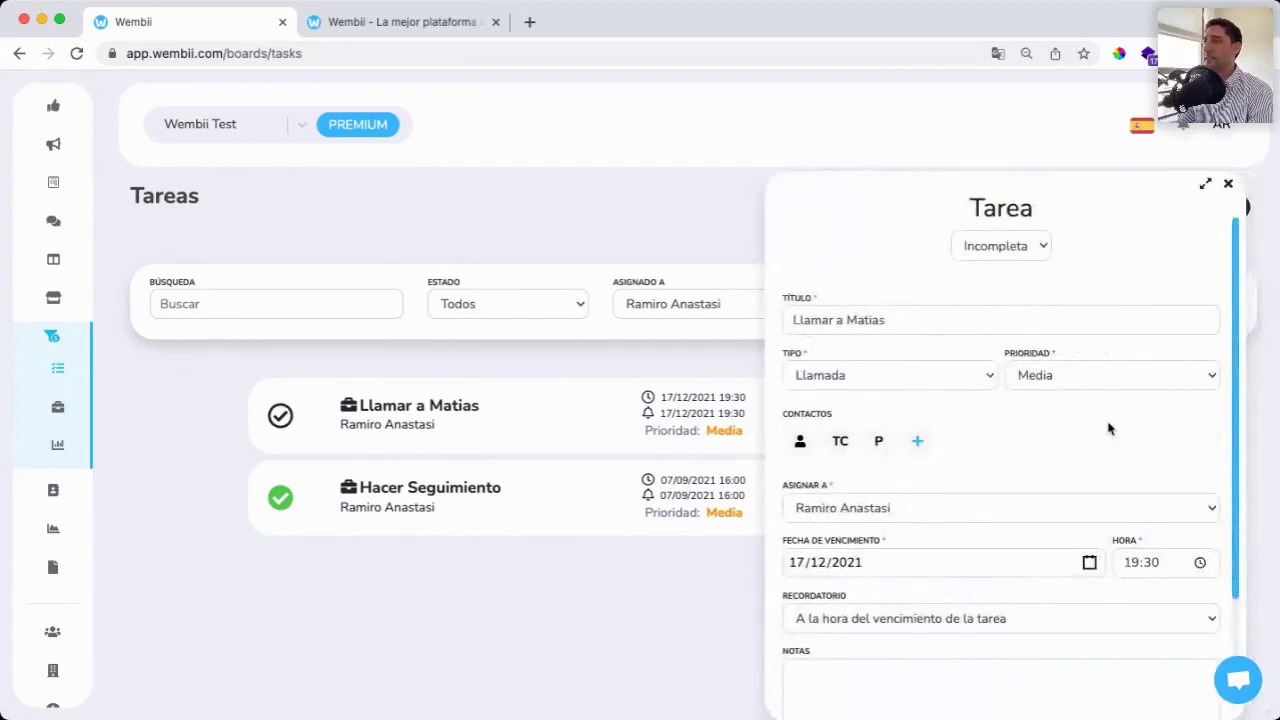
pyautogui.scroll(-2, 1020, 391)
pyautogui.scroll(2, 1020, 391)
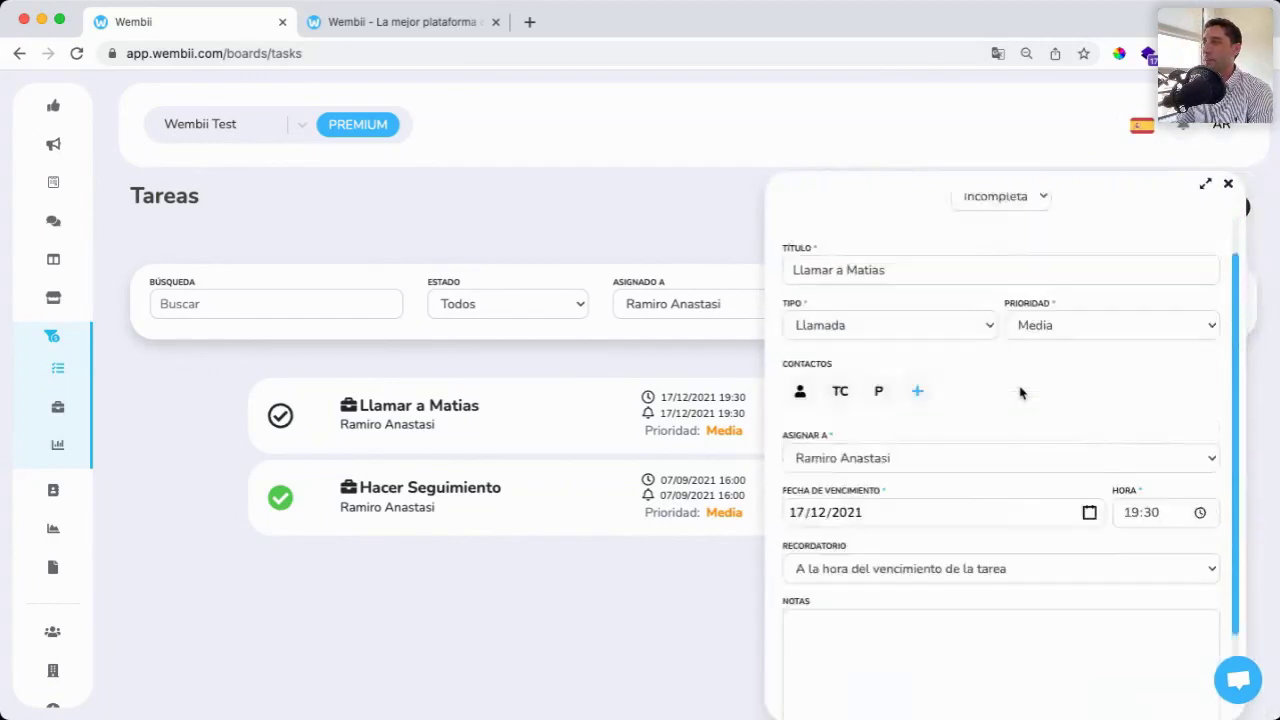
pyautogui.click(1229, 187)
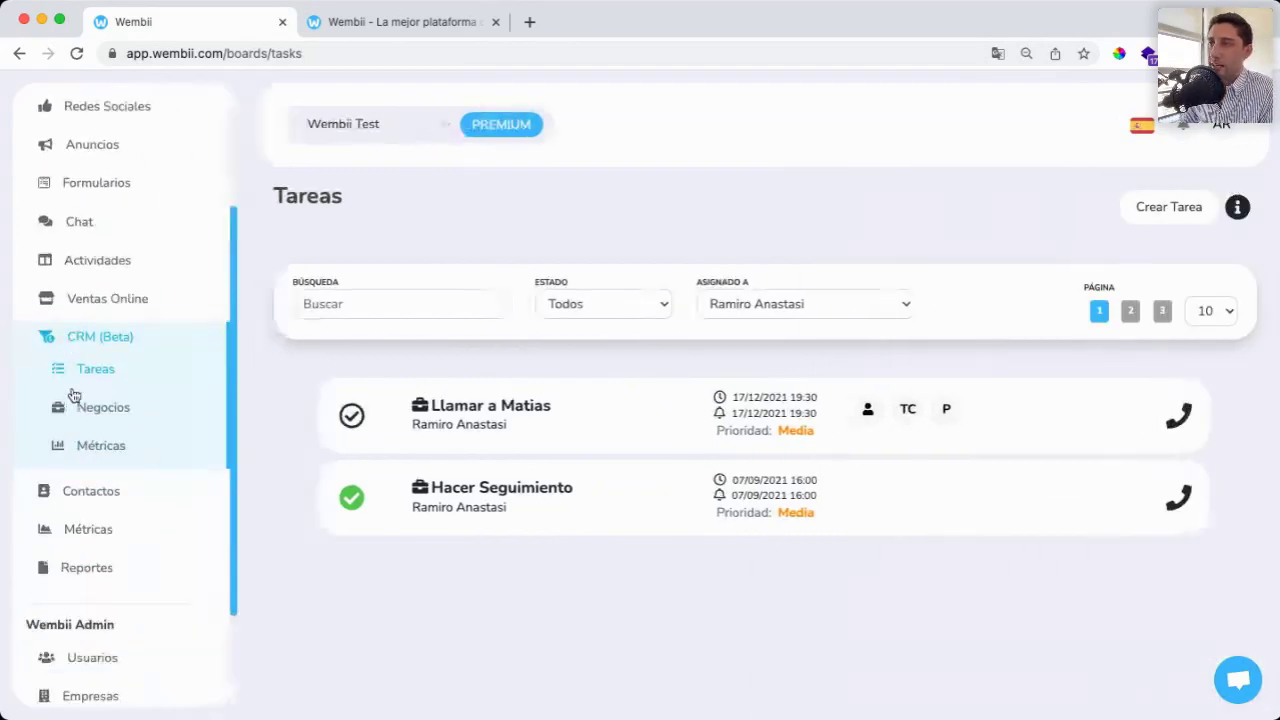
# Step: Return to the business board and view the activity of the opportunity "nuevo cliente 1"
pyautogui.click(89, 406)
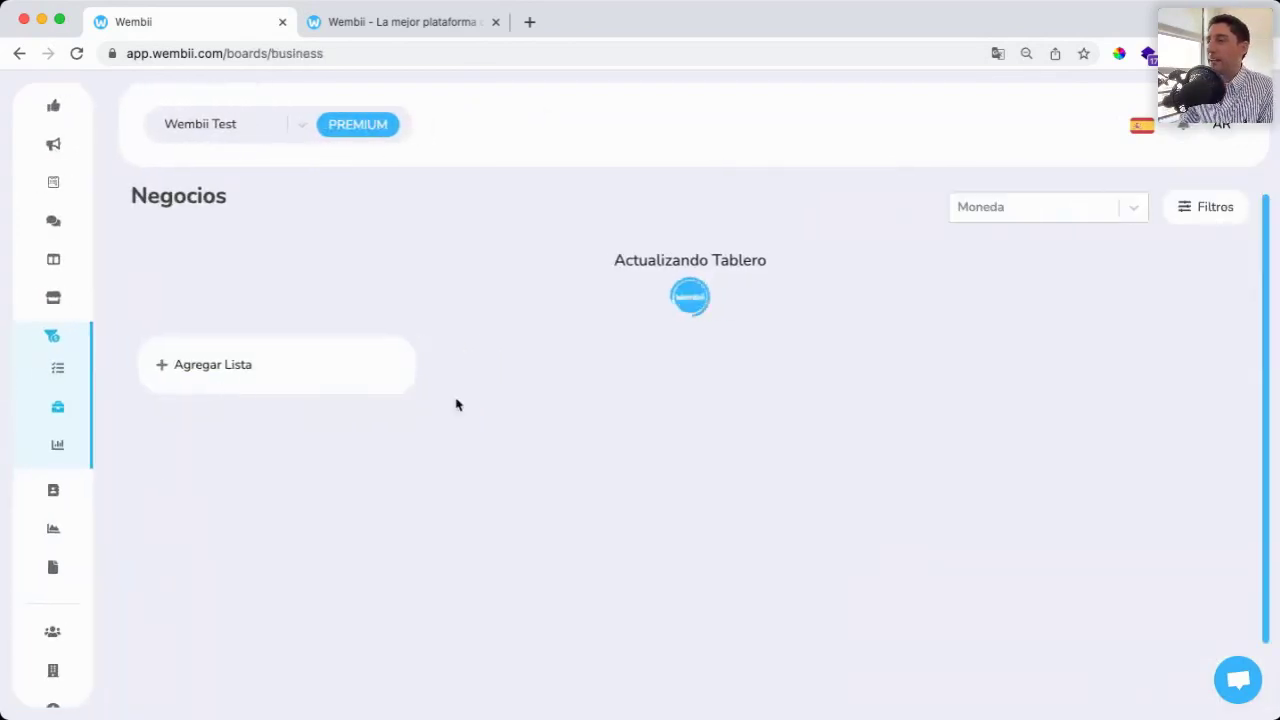
pyautogui.click(240, 457)
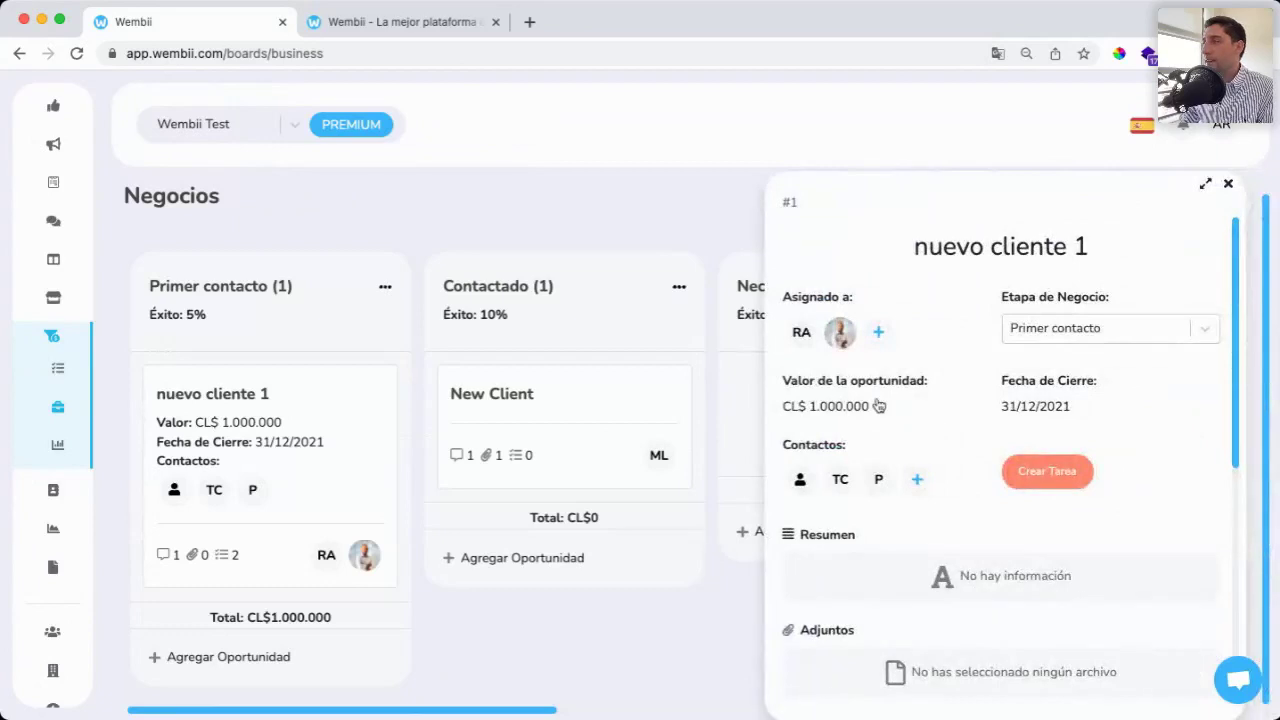
pyautogui.scroll(-3, 953, 478)
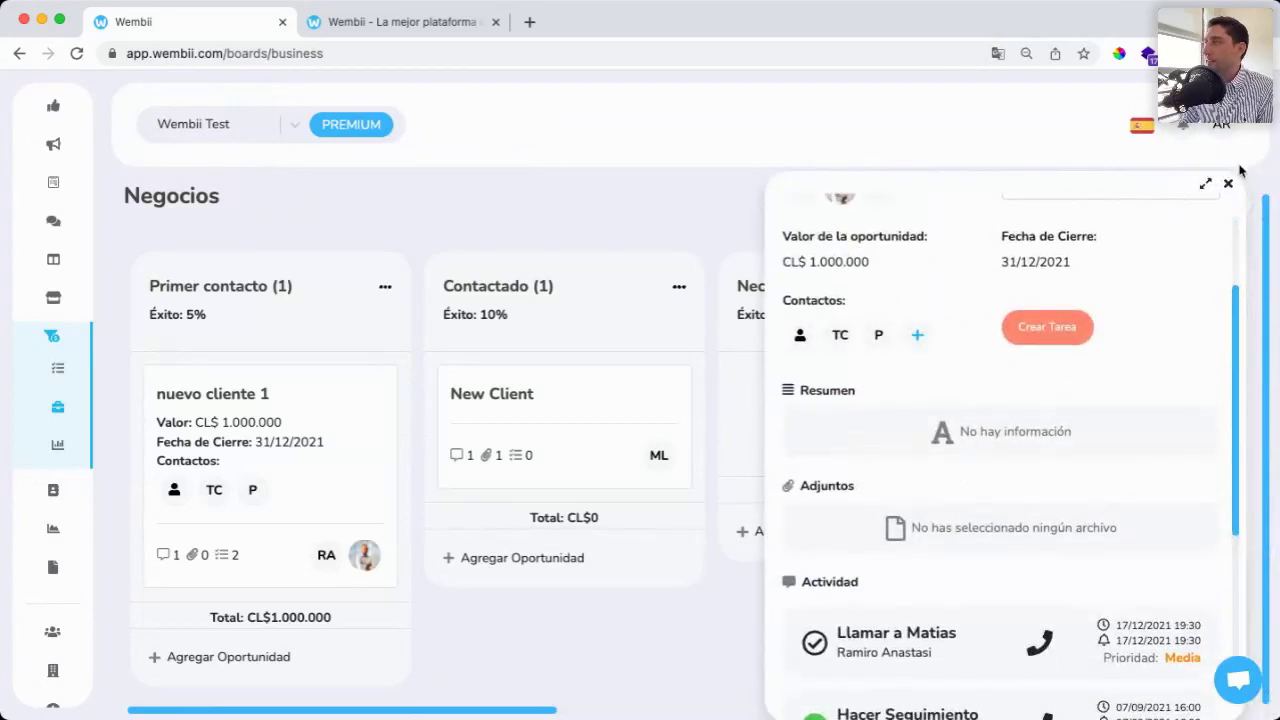
# Step: View the Gmail option among the integrations in the user configuration and return to the business board
pyautogui.click(1230, 128)
pyautogui.click(1228, 128)
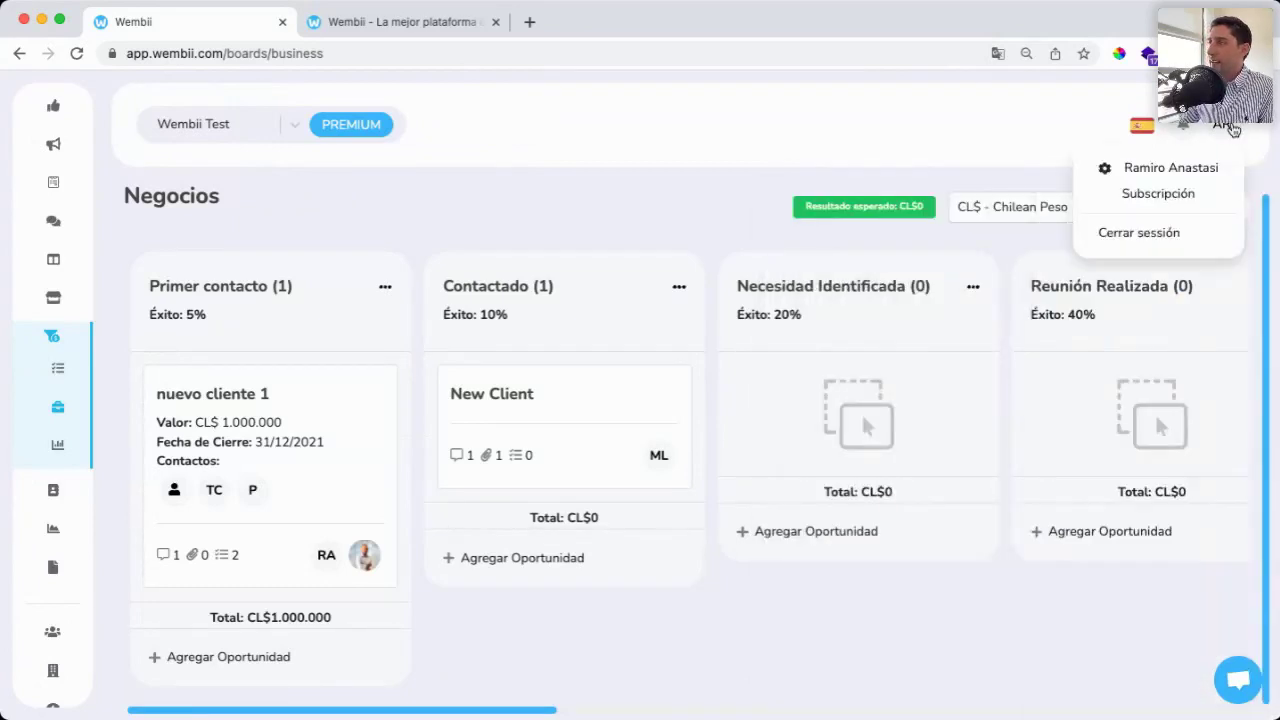
pyautogui.click(1140, 172)
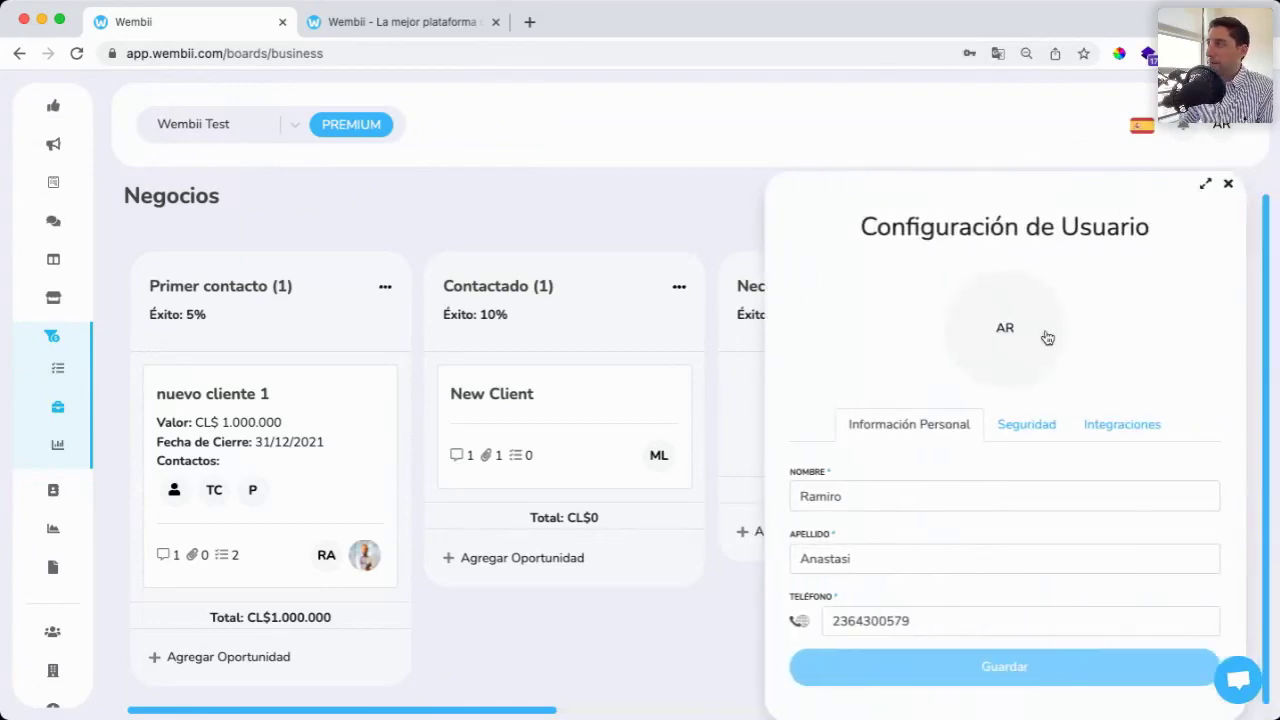
pyautogui.click(1148, 440)
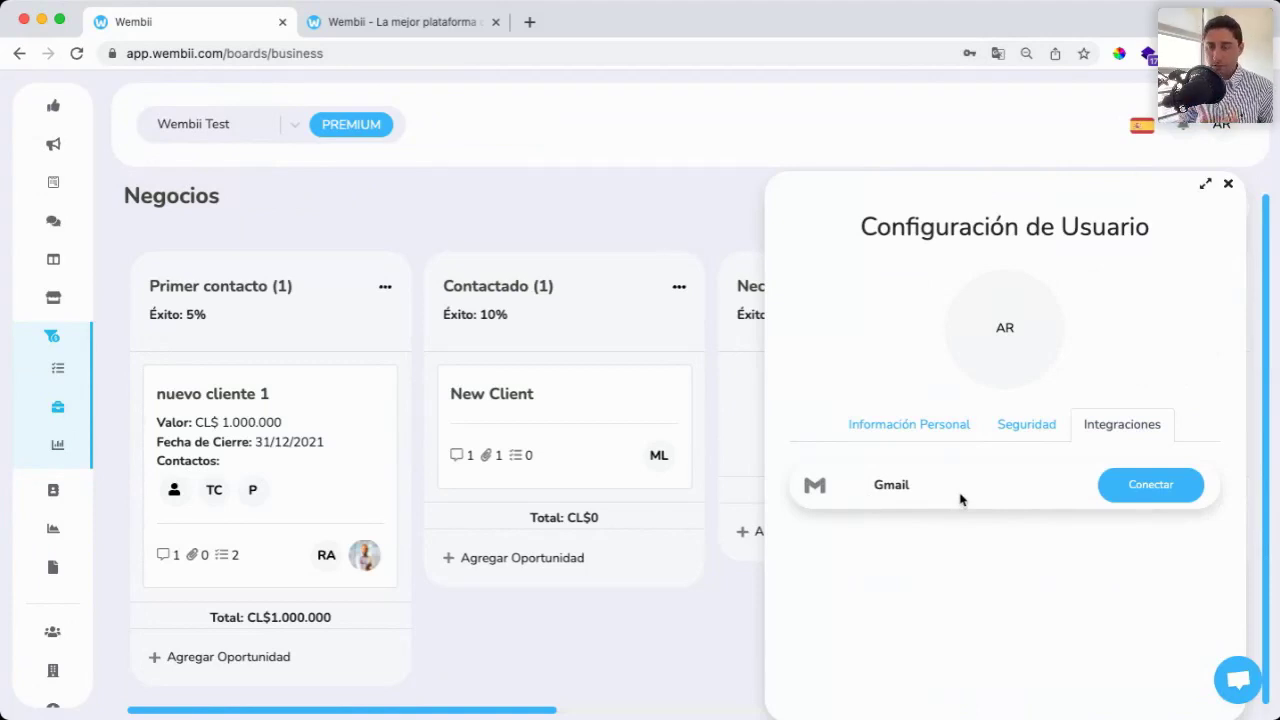
pyautogui.click(392, 540)
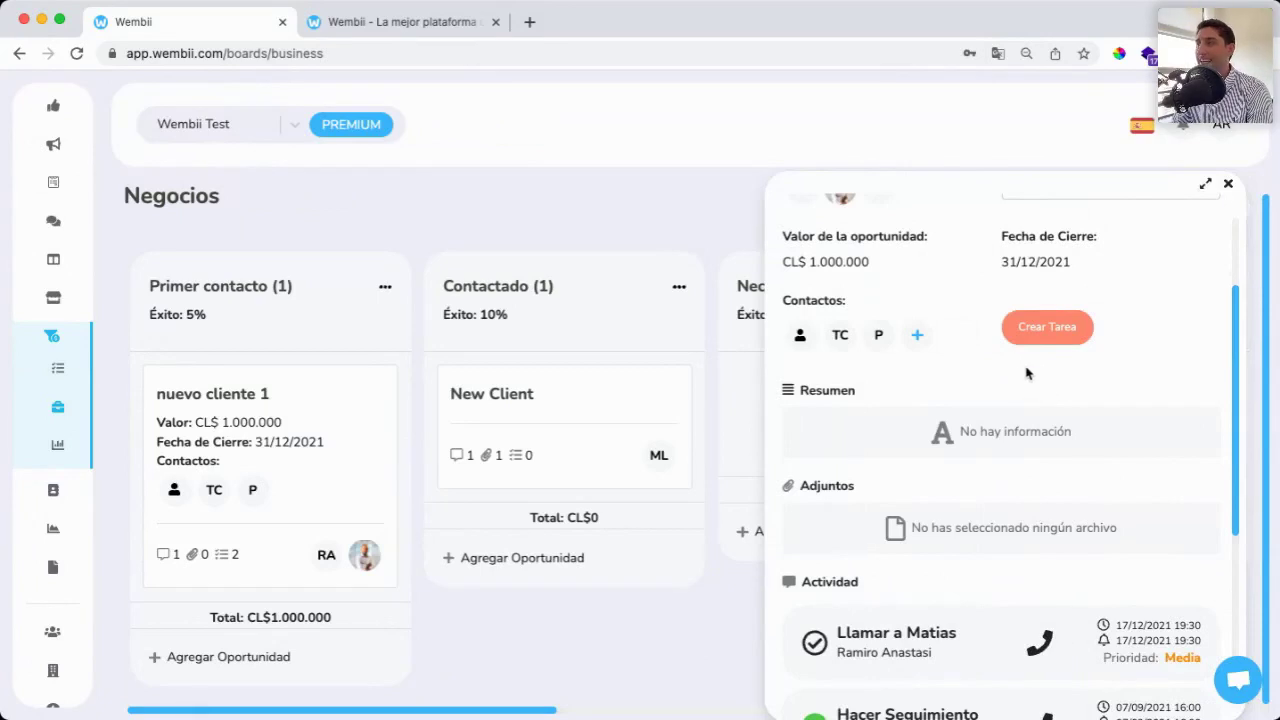
pyautogui.click(601, 414)
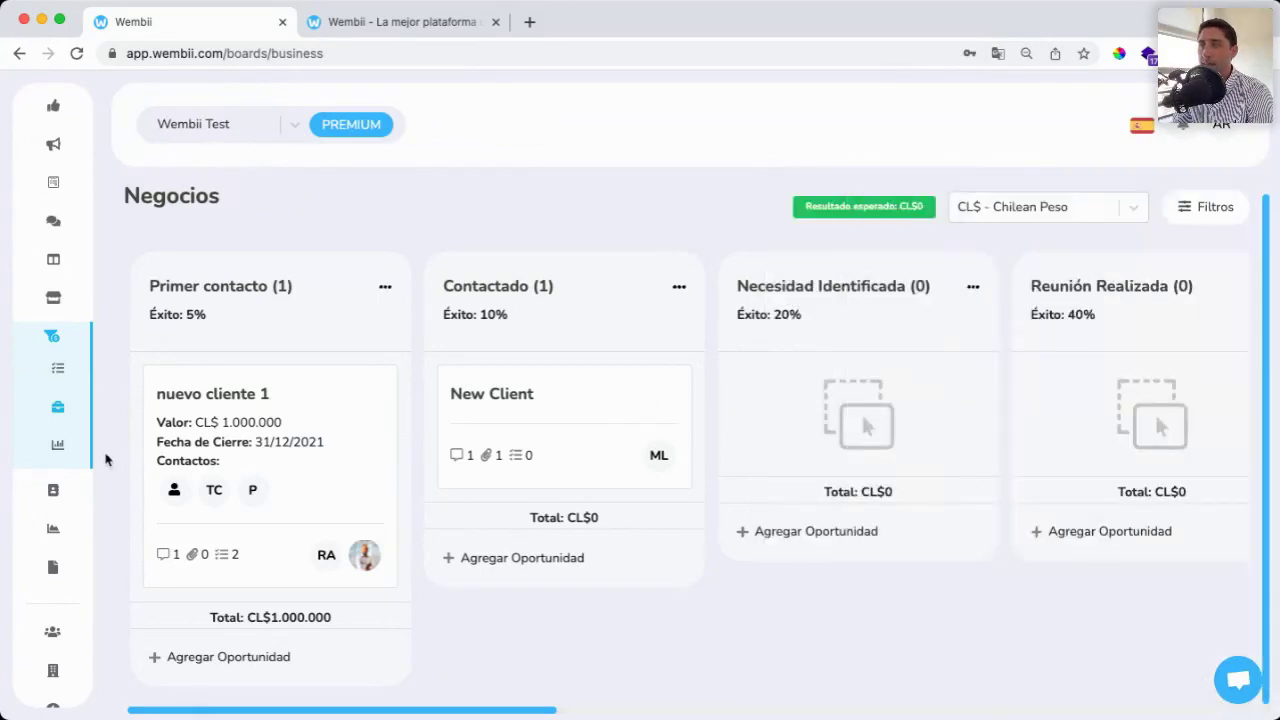
# Step: Open the contacts list and view the details of the second WooCommerce contact and the Whatsapp Chat contact, closing each
pyautogui.moveTo(78, 460)
pyautogui.click(89, 500)
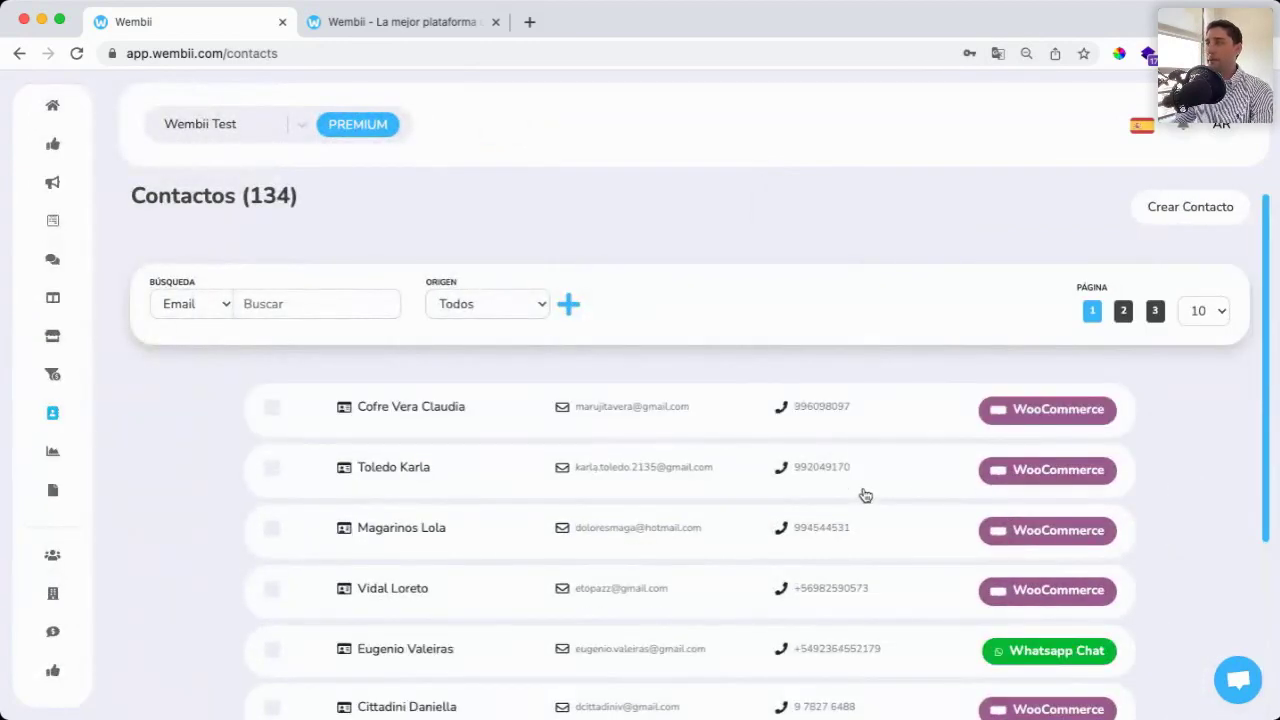
pyautogui.click(795, 472)
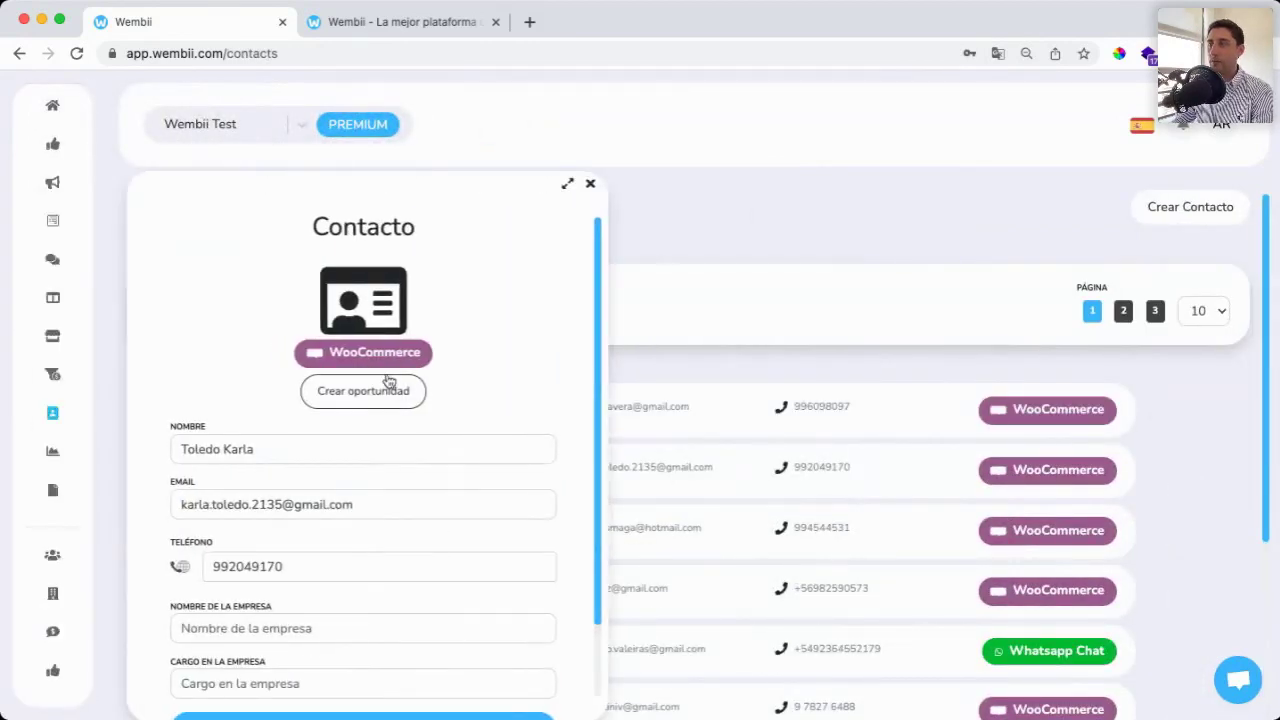
pyautogui.click(926, 453)
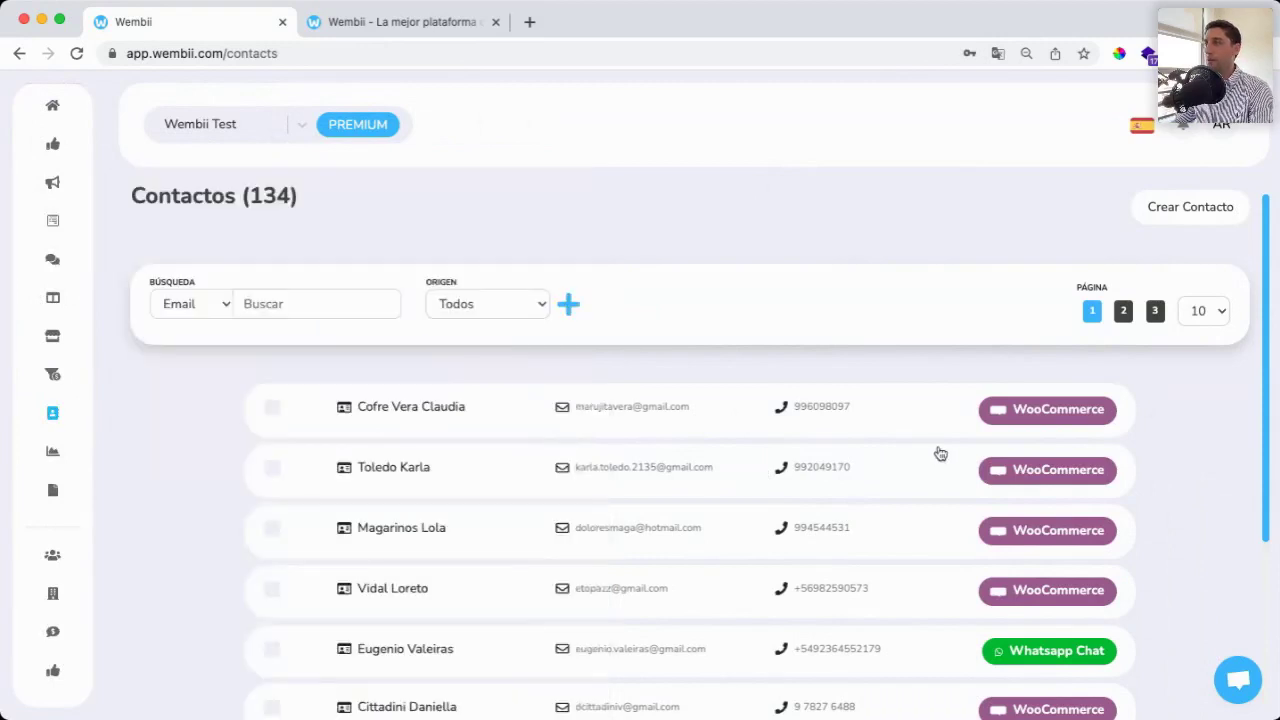
pyautogui.scroll(-3, 937, 660)
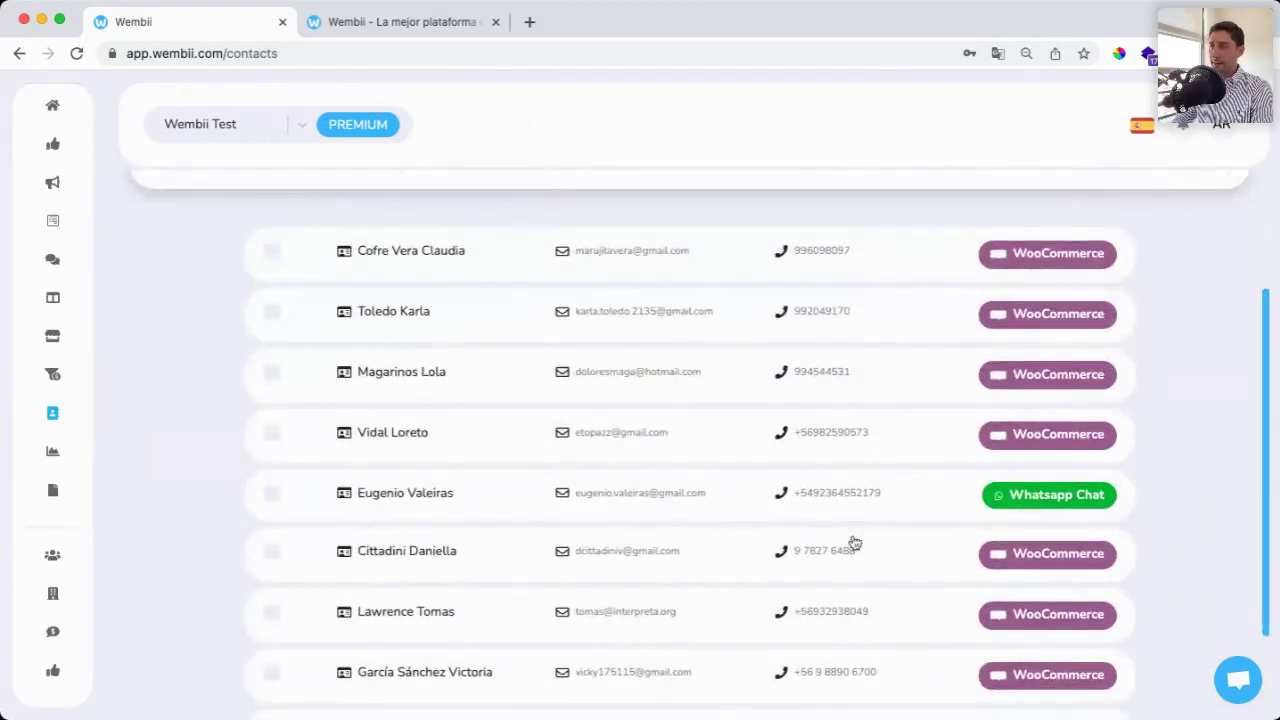
pyautogui.click(694, 513)
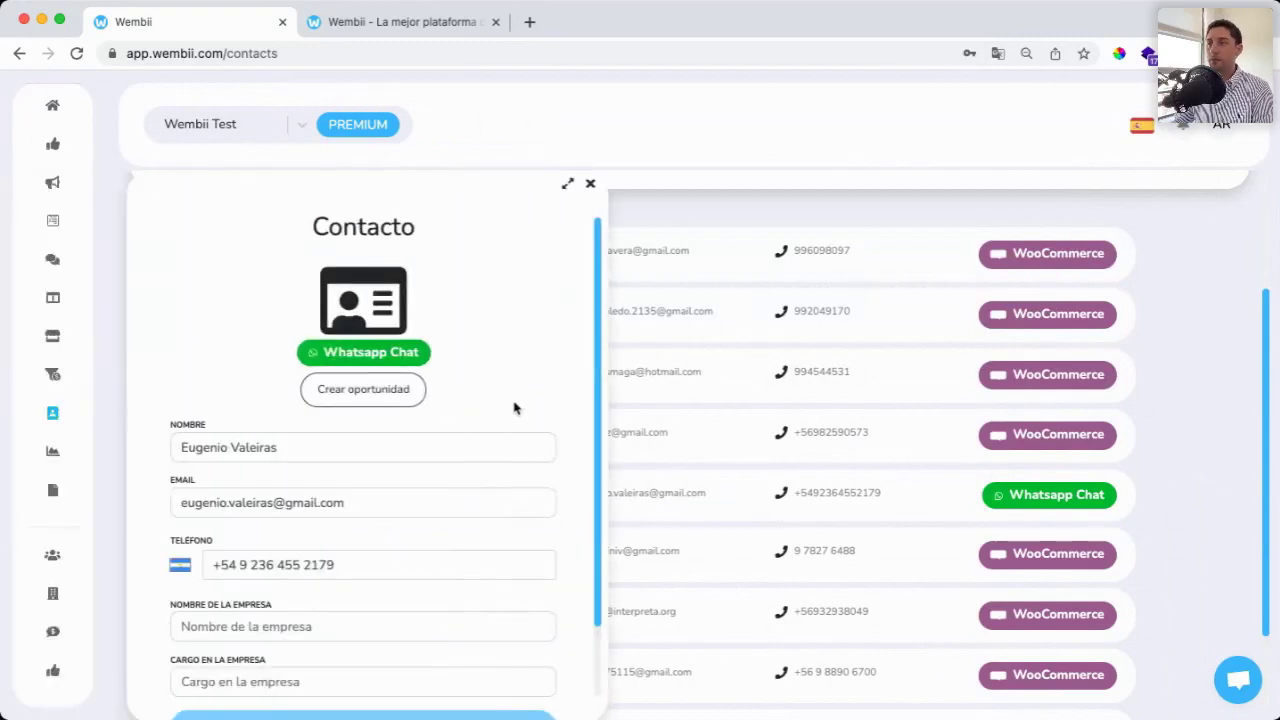
pyautogui.click(704, 408)
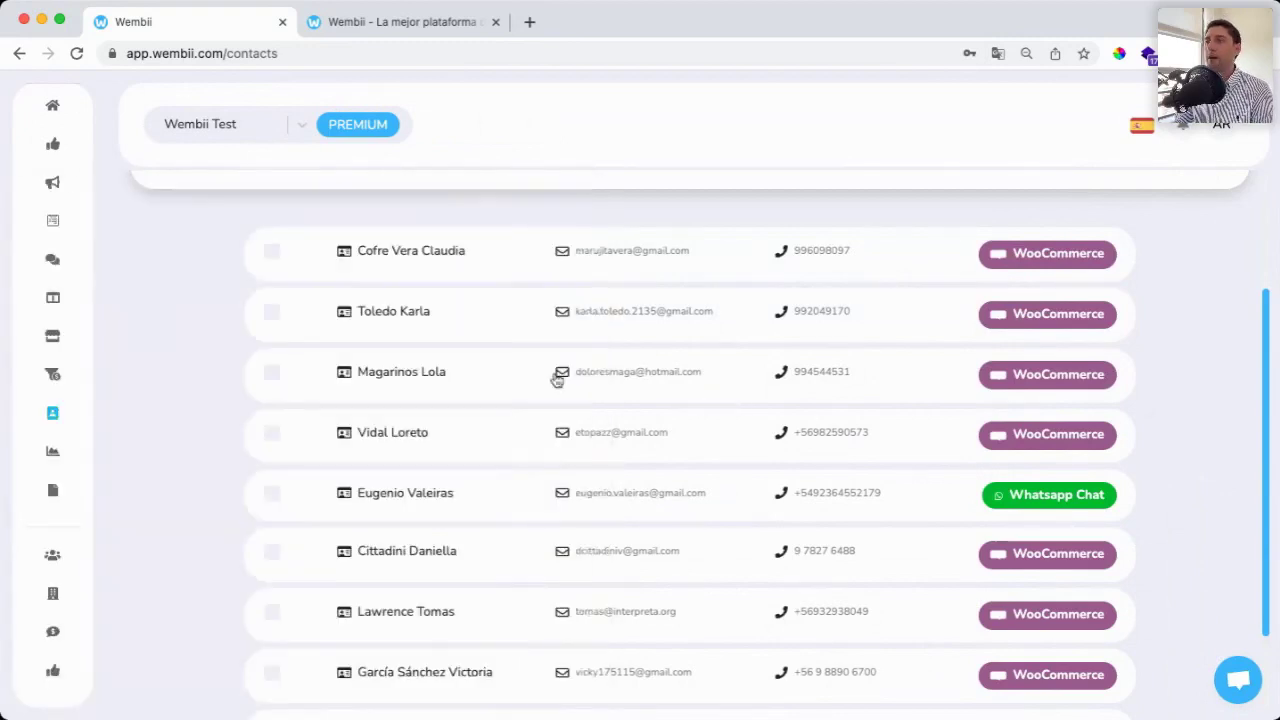
# Step: Open the CRM metrics and examine the charts of opportunities created and opportunities per stage
pyautogui.moveTo(70, 415)
pyautogui.click(104, 360)
pyautogui.click(101, 446)
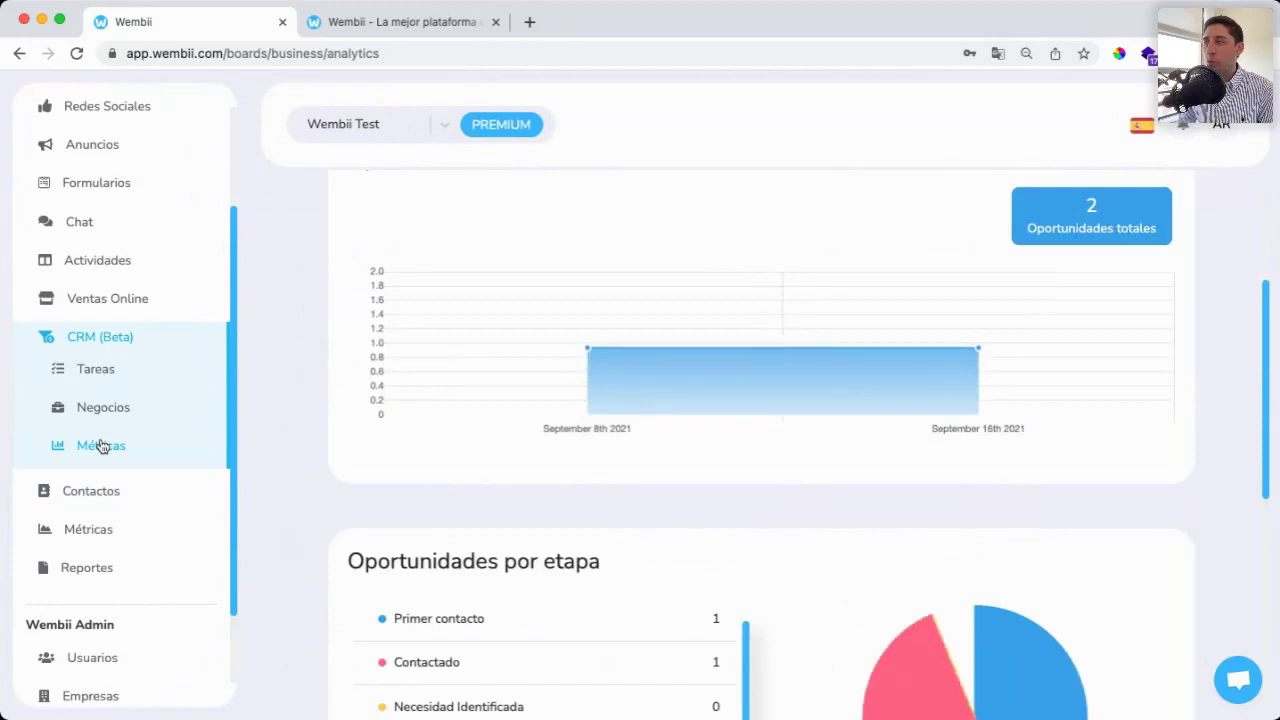
pyautogui.scroll(-4, 780, 483)
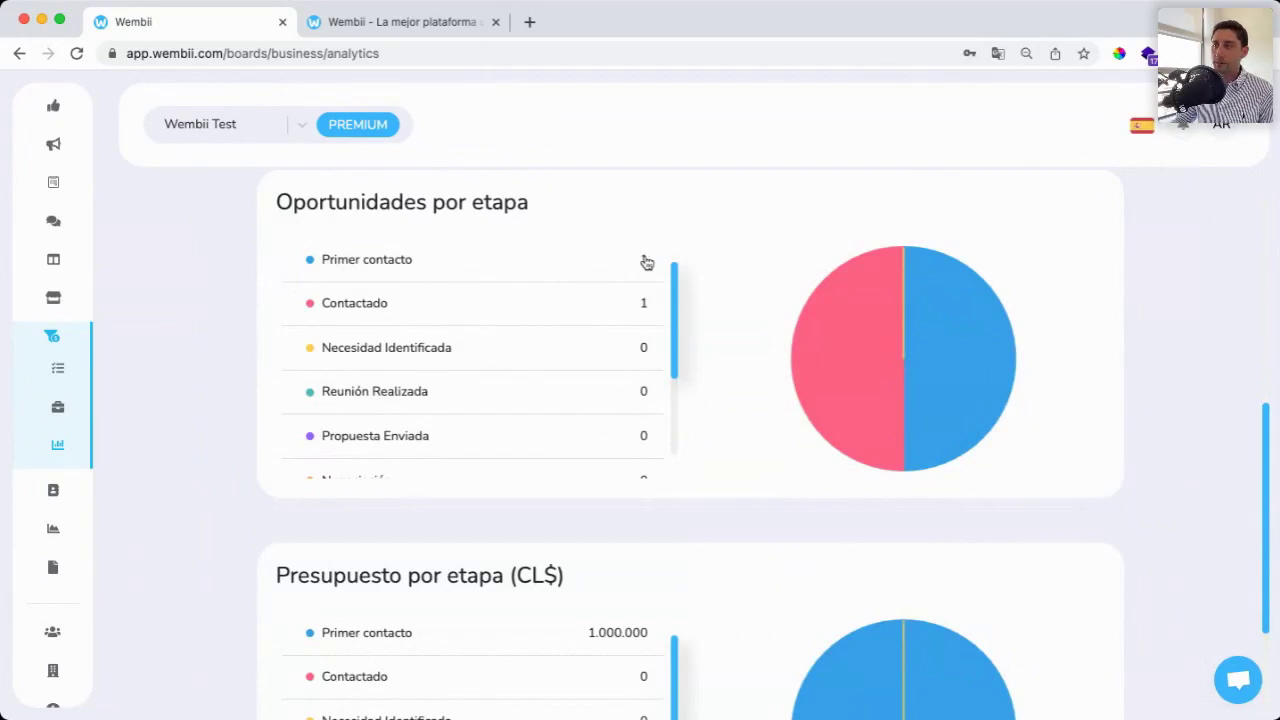
pyautogui.scroll(4, 598, 263)
pyautogui.scroll(1, 598, 263)
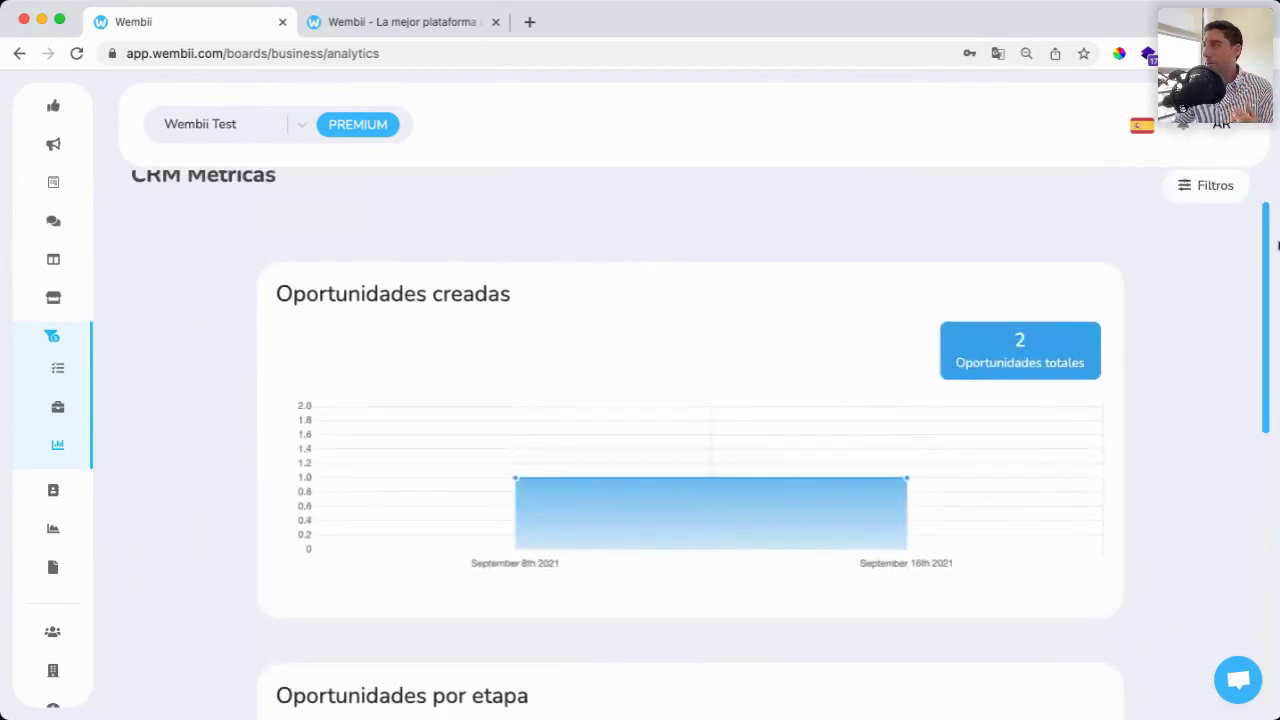
# Step: View the filters available for the CRM metrics, close them and examine the budget per stage
pyautogui.click(1230, 191)
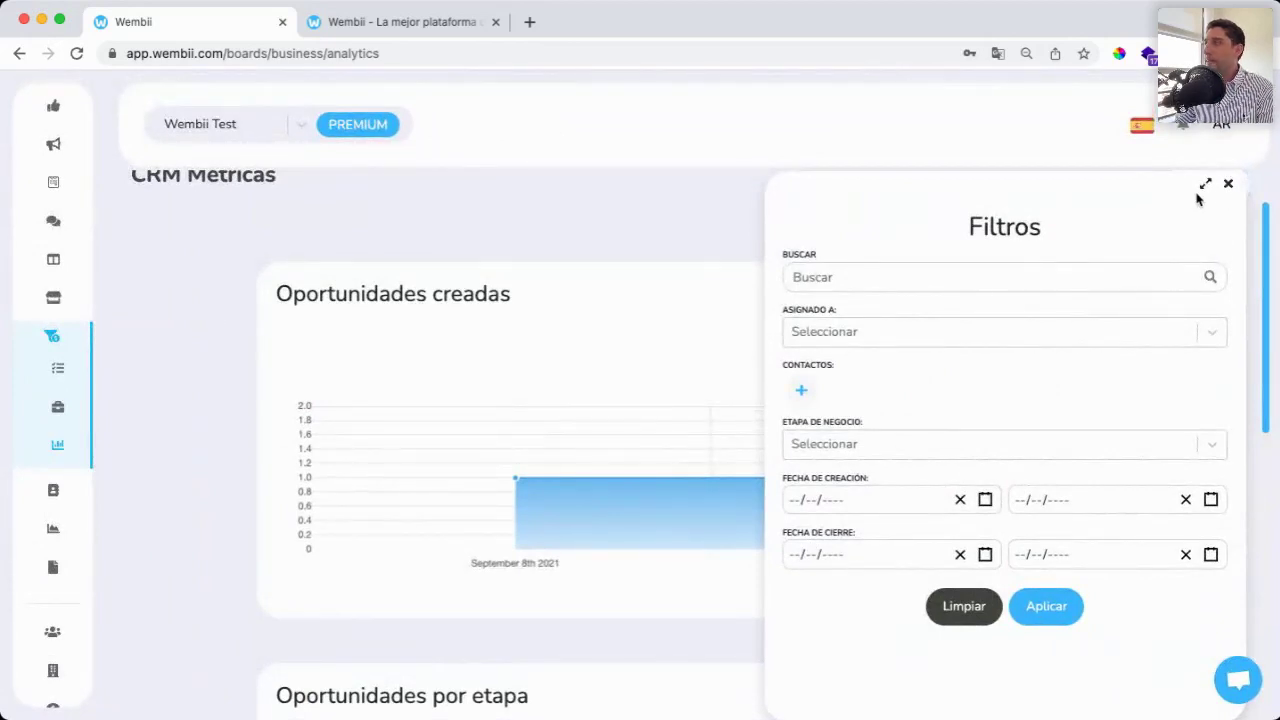
pyautogui.click(1226, 186)
pyautogui.scroll(-5, 594, 443)
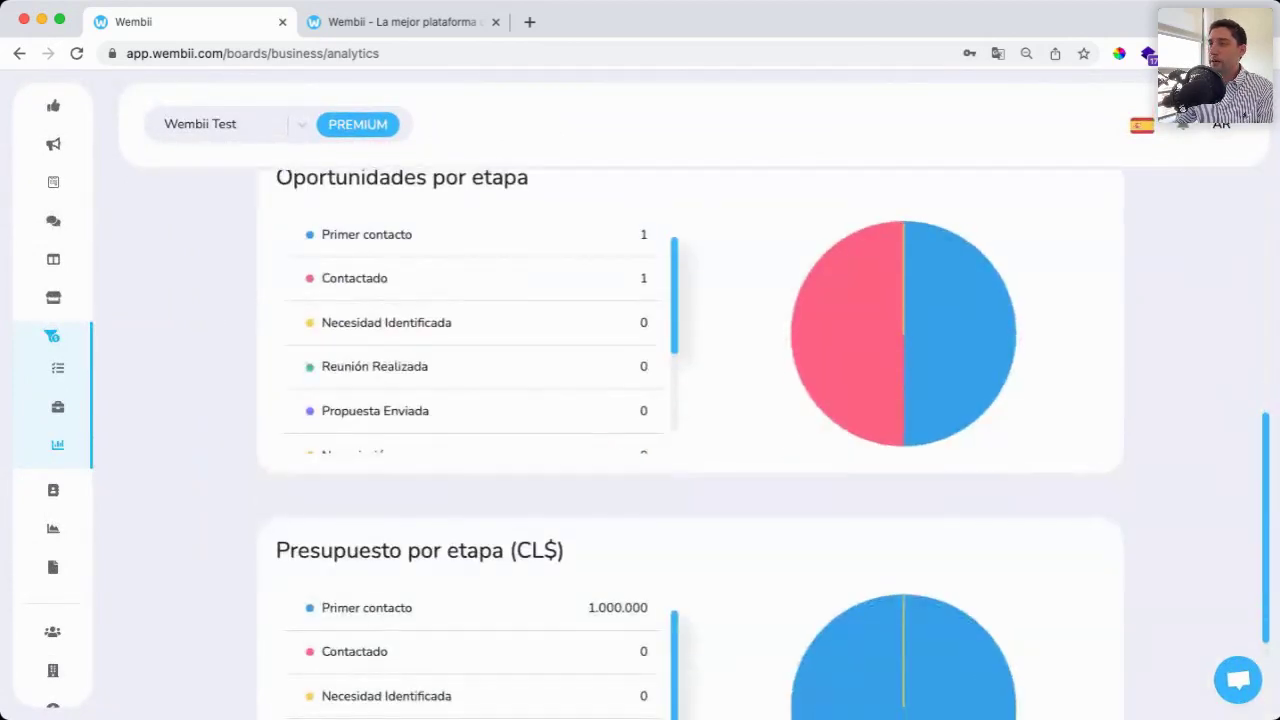
pyautogui.scroll(-3, 603, 414)
pyautogui.scroll(-3, 666, 560)
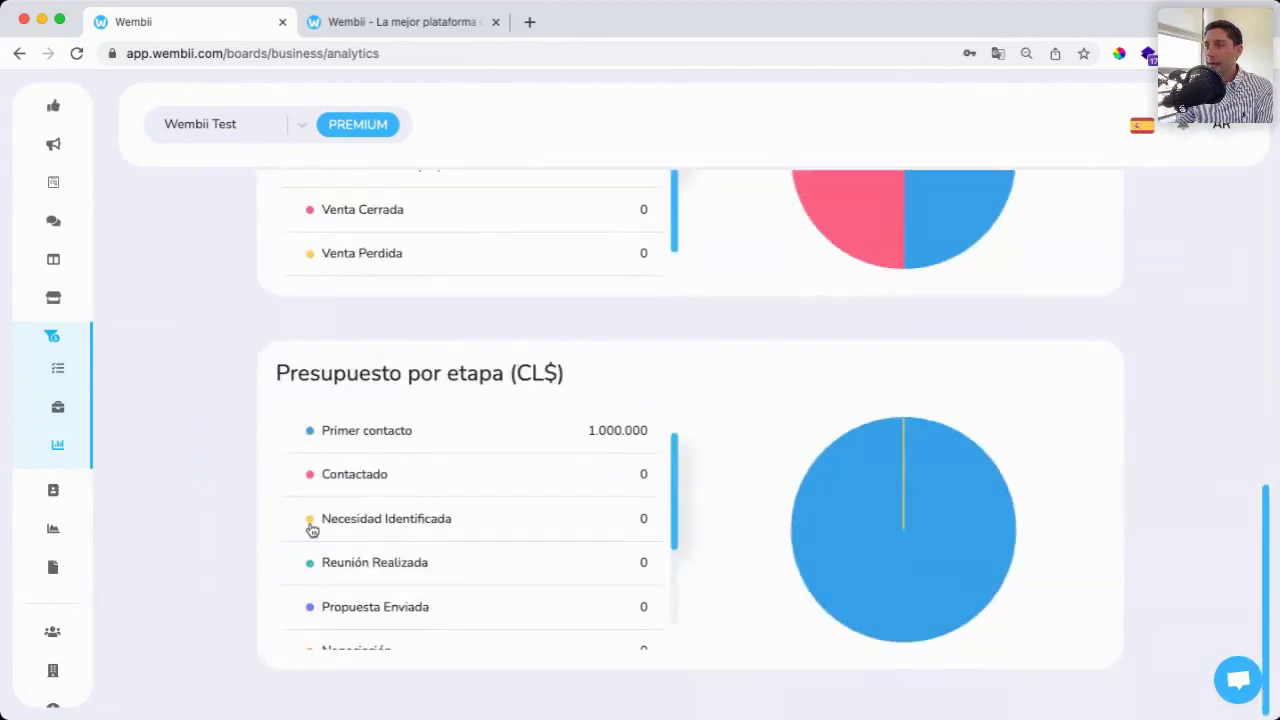
# Step: Move the opportunity "nuevo cliente 1" to the Negociación stage and locate its card on the business board
pyautogui.click(86, 414)
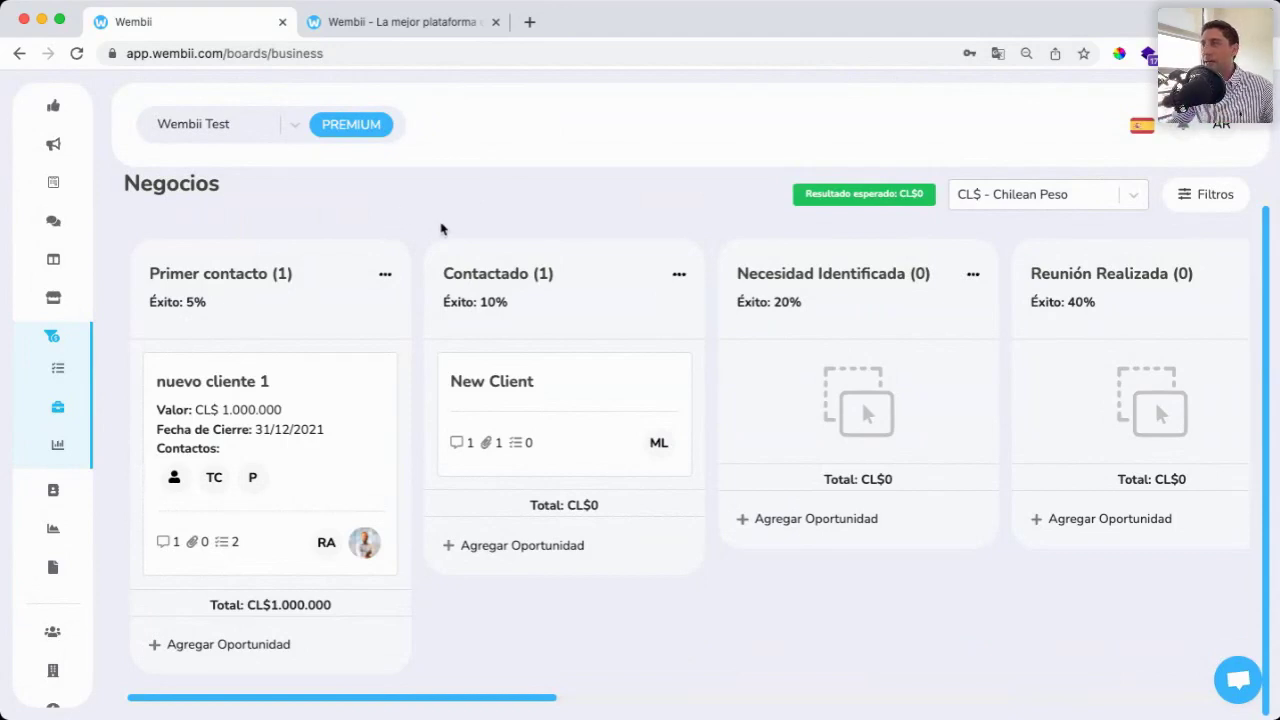
pyautogui.hscroll(5, 898, 323)
pyautogui.hscroll(5, 898, 323)
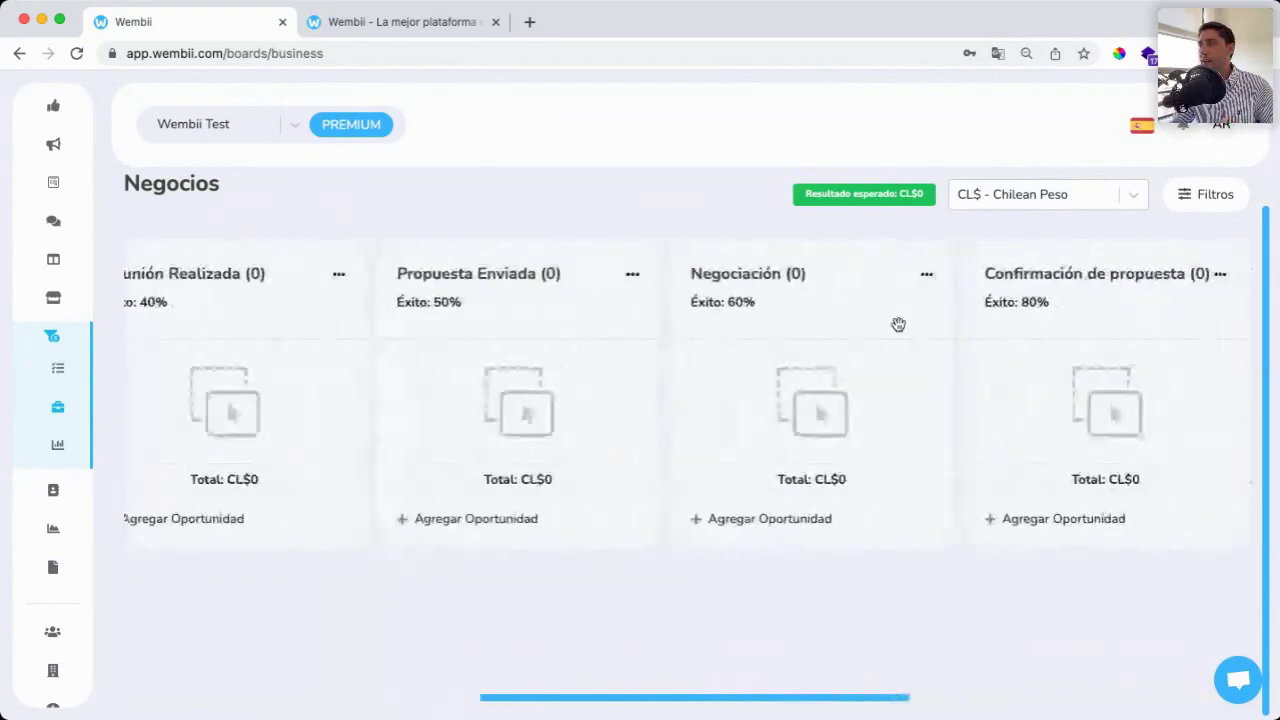
pyautogui.hscroll(-10, 433, 437)
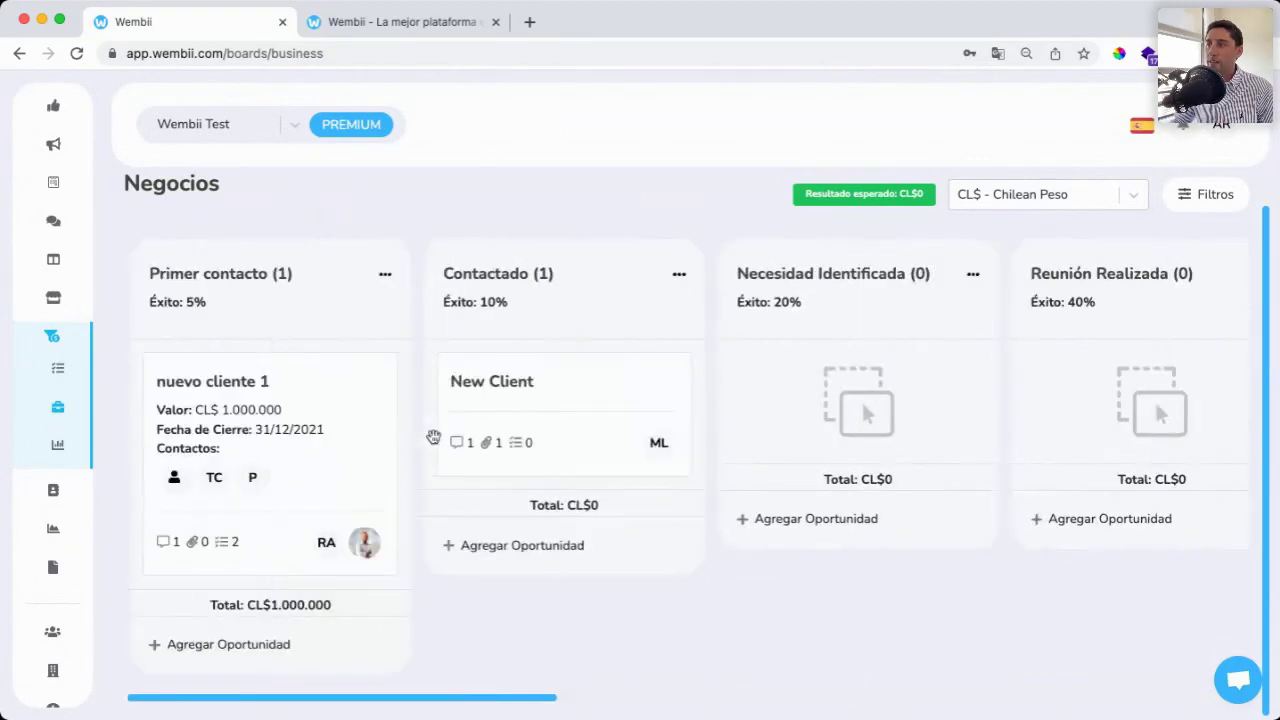
pyautogui.click(314, 371)
pyautogui.click(1000, 330)
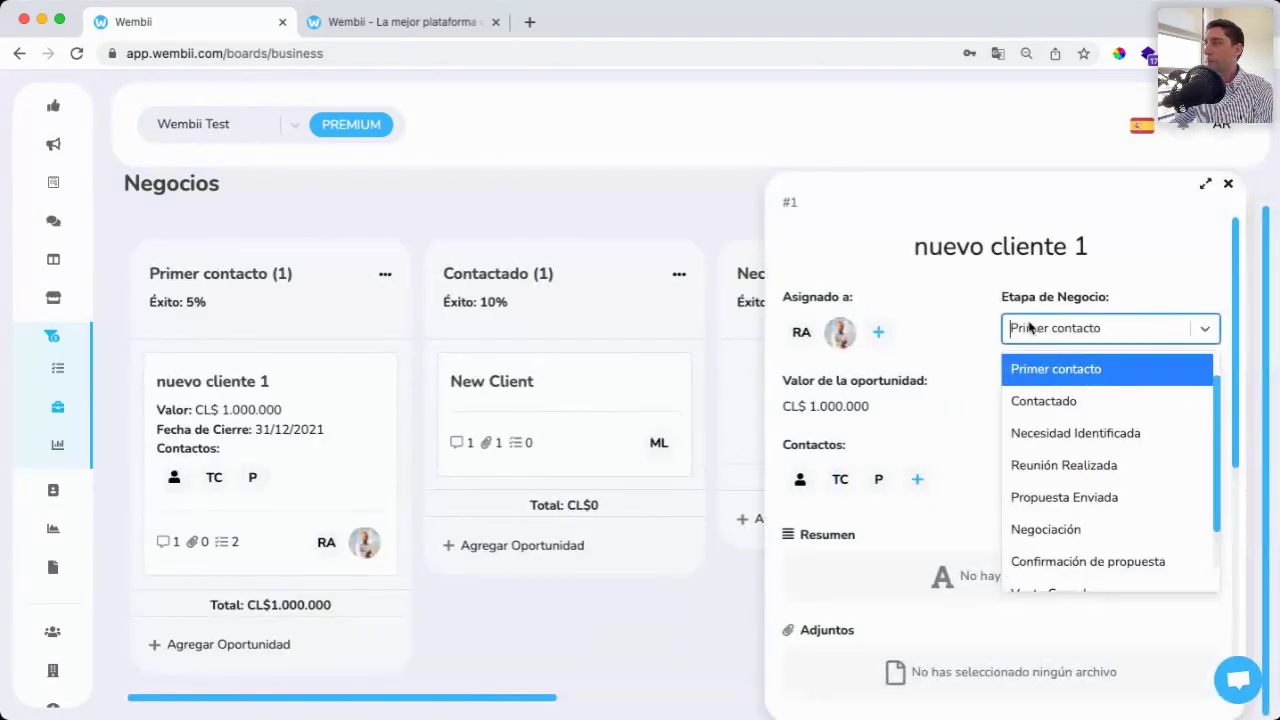
pyautogui.click(1069, 530)
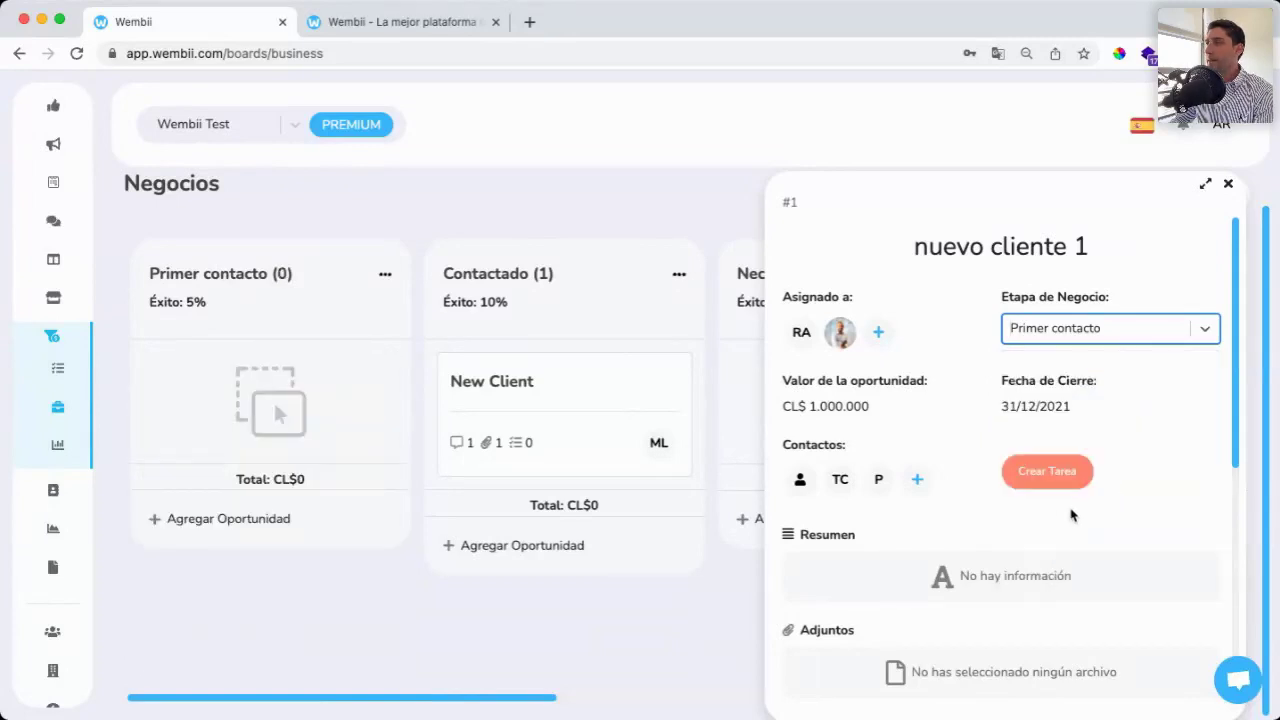
pyautogui.click(651, 484)
pyautogui.hscroll(8, 645, 480)
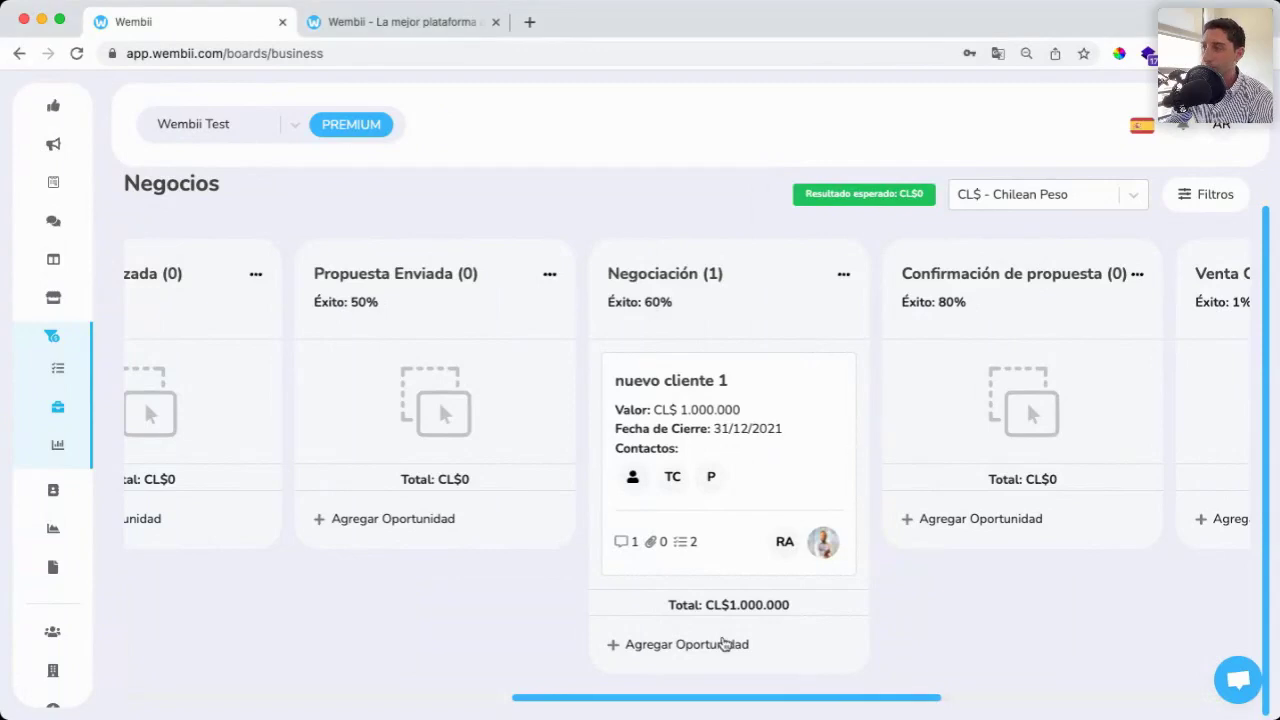
# Step: Go back to the CRM metrics overview from the business board
pyautogui.scroll(1, 910, 405)
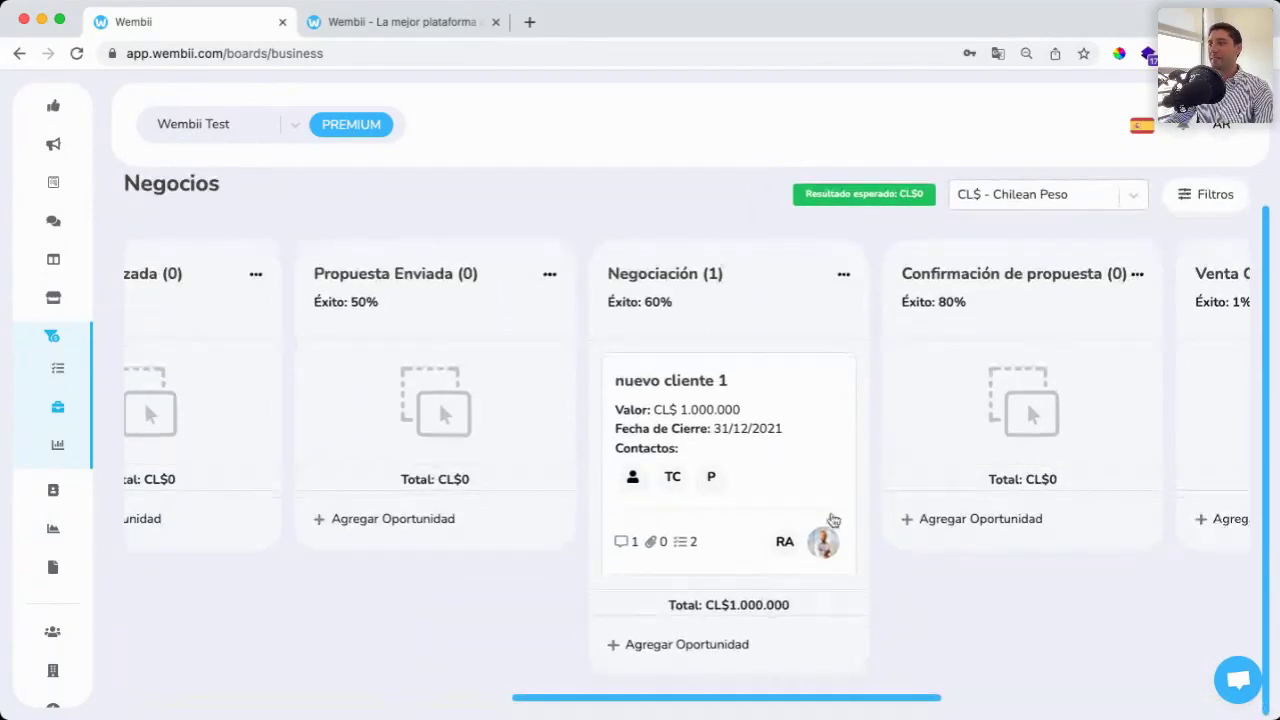
pyautogui.scroll(-1, 734, 598)
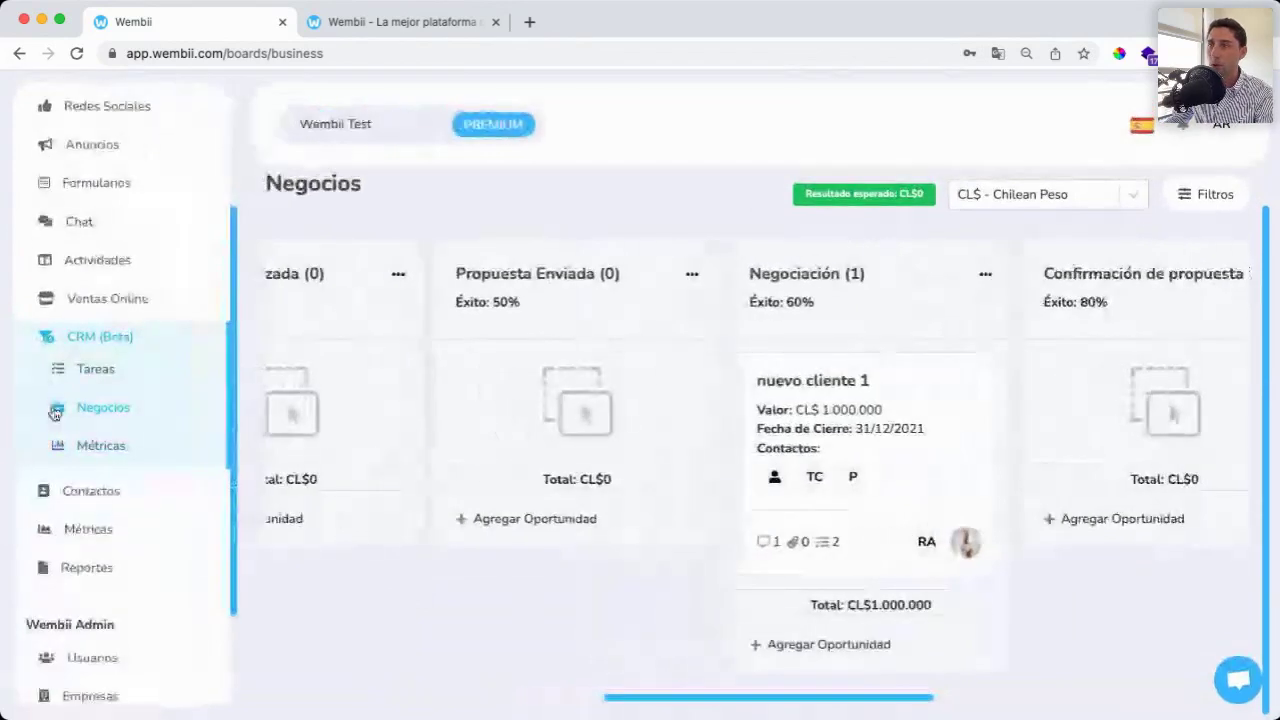
pyautogui.click(98, 450)
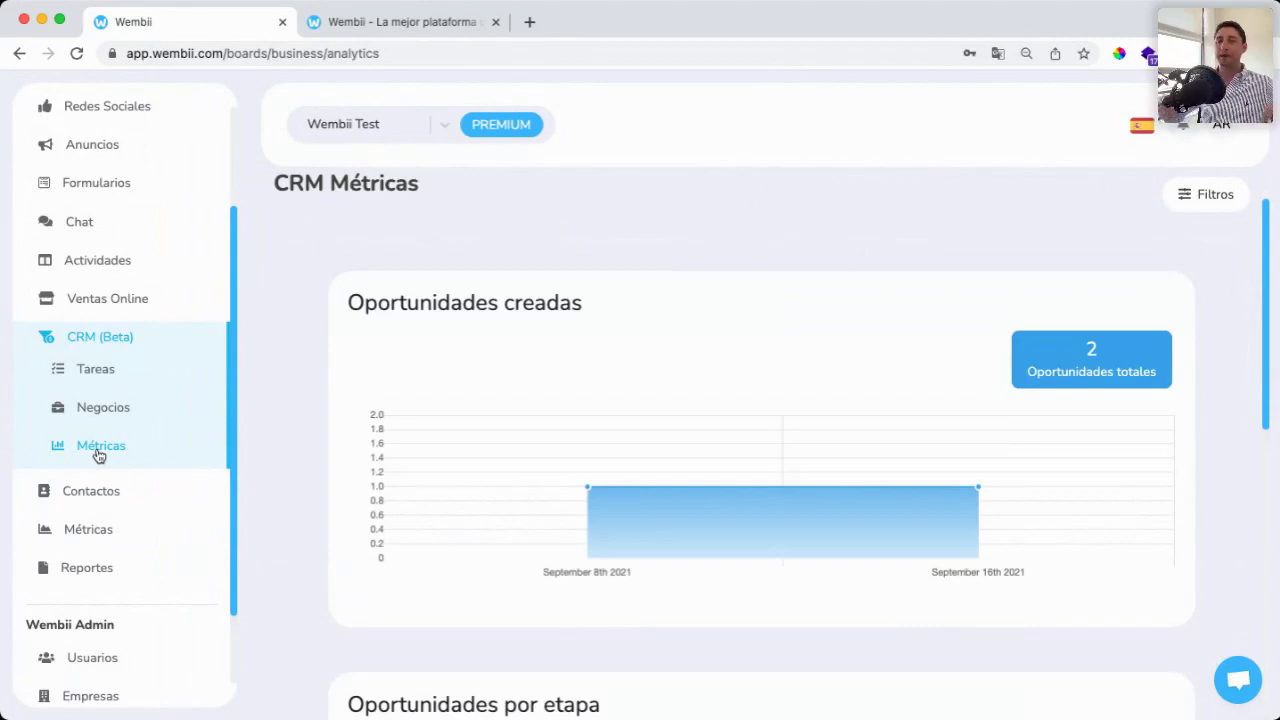
# Step: Leave the CRM section and open the Facebook metrics of the Wembii Test company to examine its charts
pyautogui.click(98, 450)
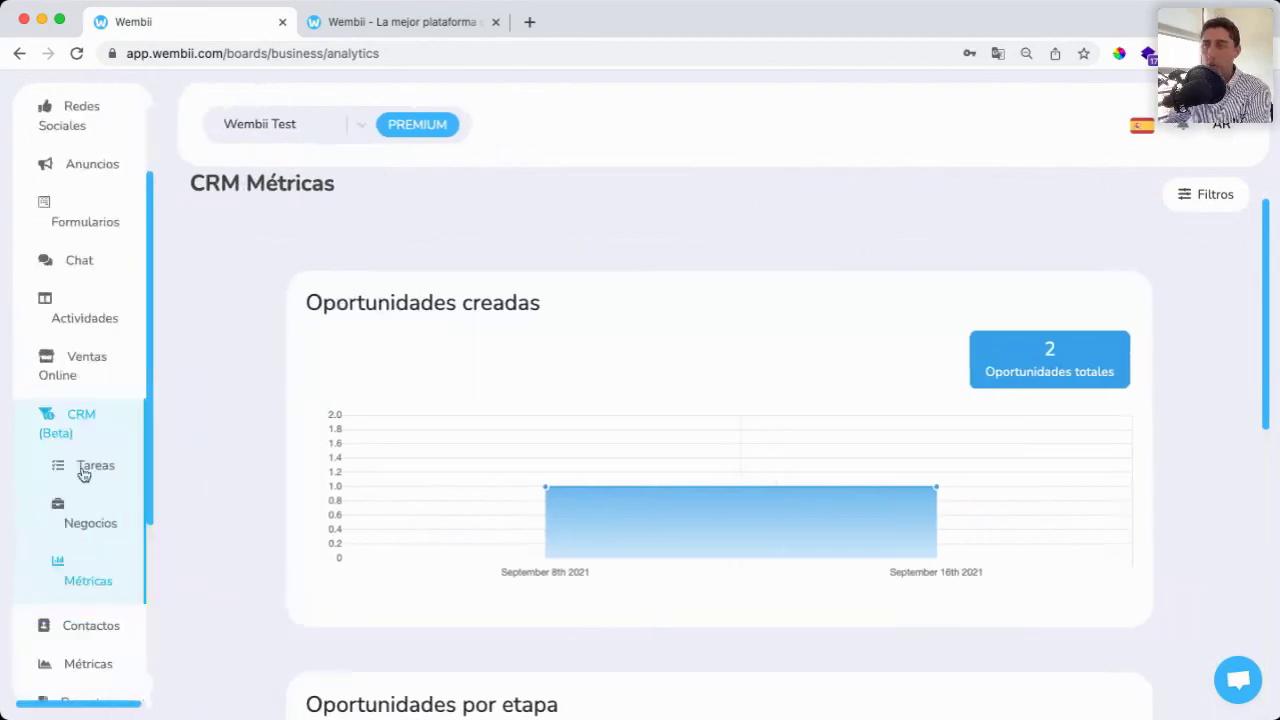
pyautogui.scroll(2, 138, 262)
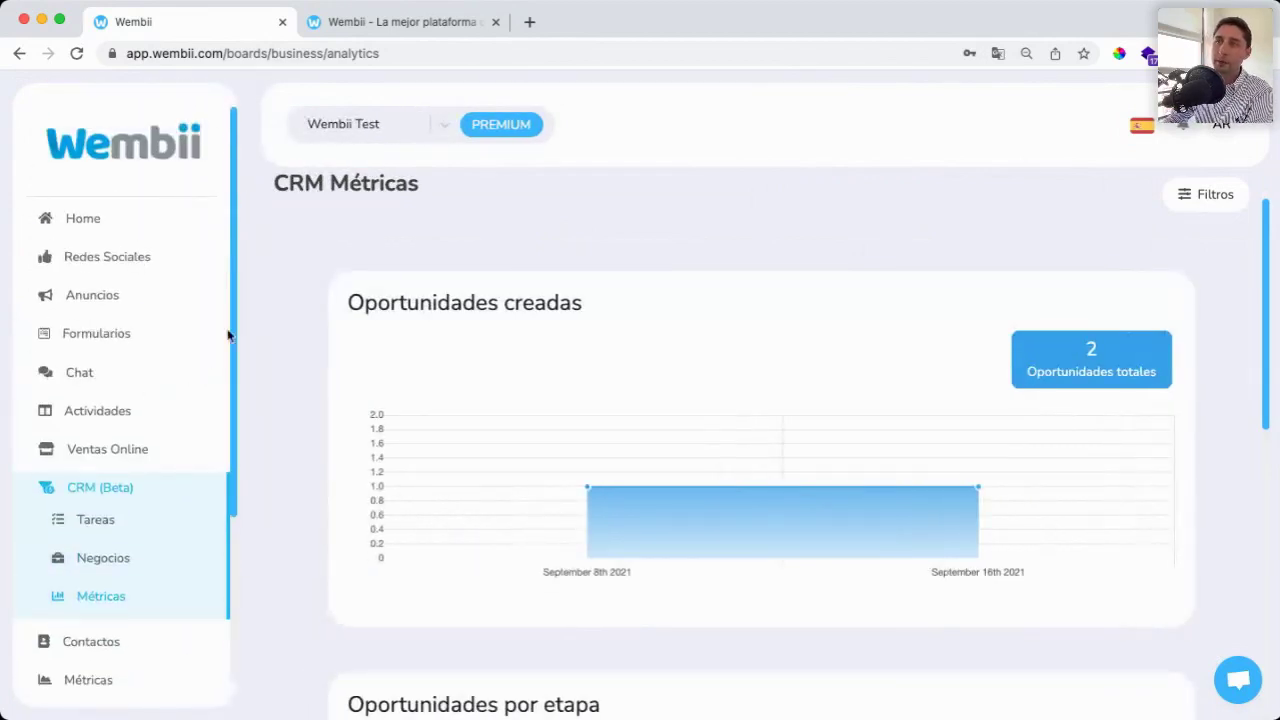
pyautogui.click(112, 486)
pyautogui.scroll(-3, 100, 485)
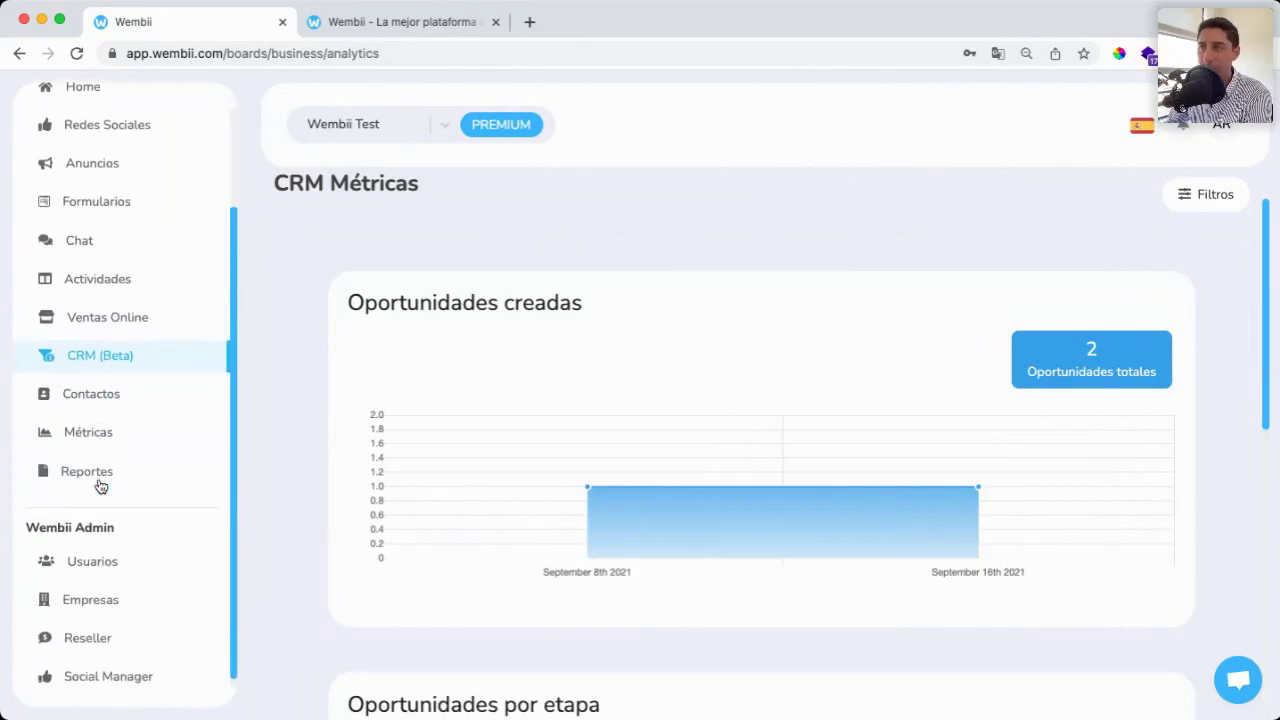
pyautogui.click(89, 433)
pyautogui.click(104, 464)
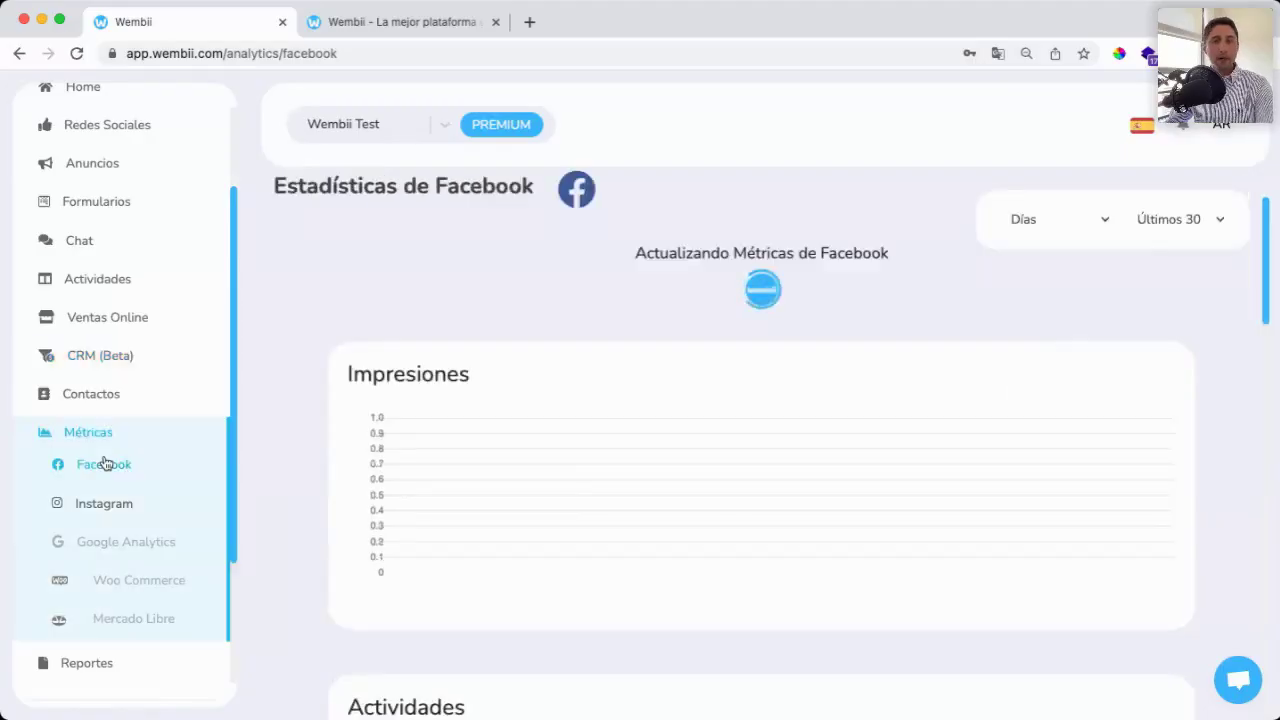
pyautogui.scroll(-5, 749, 304)
pyautogui.scroll(-10, 749, 304)
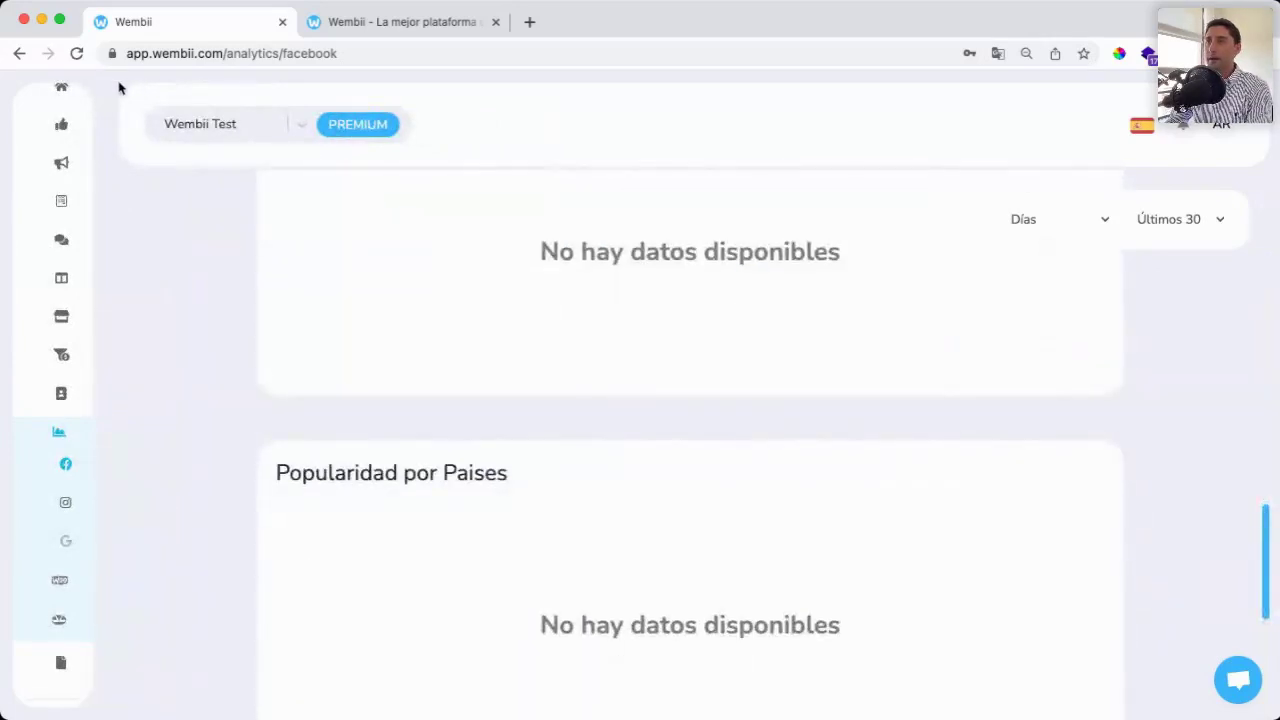
# Step: Switch the active company to Wembii and browse the list of available companies
pyautogui.click(189, 129)
pyautogui.click(220, 258)
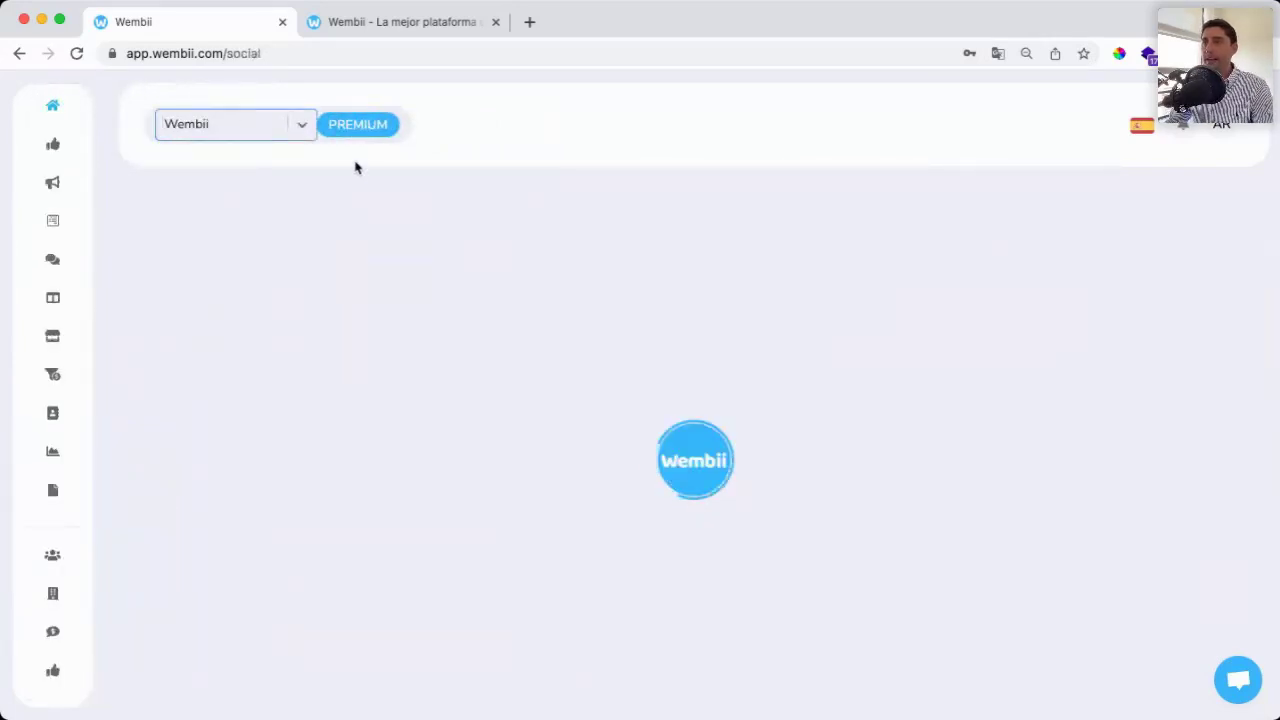
pyautogui.click(290, 125)
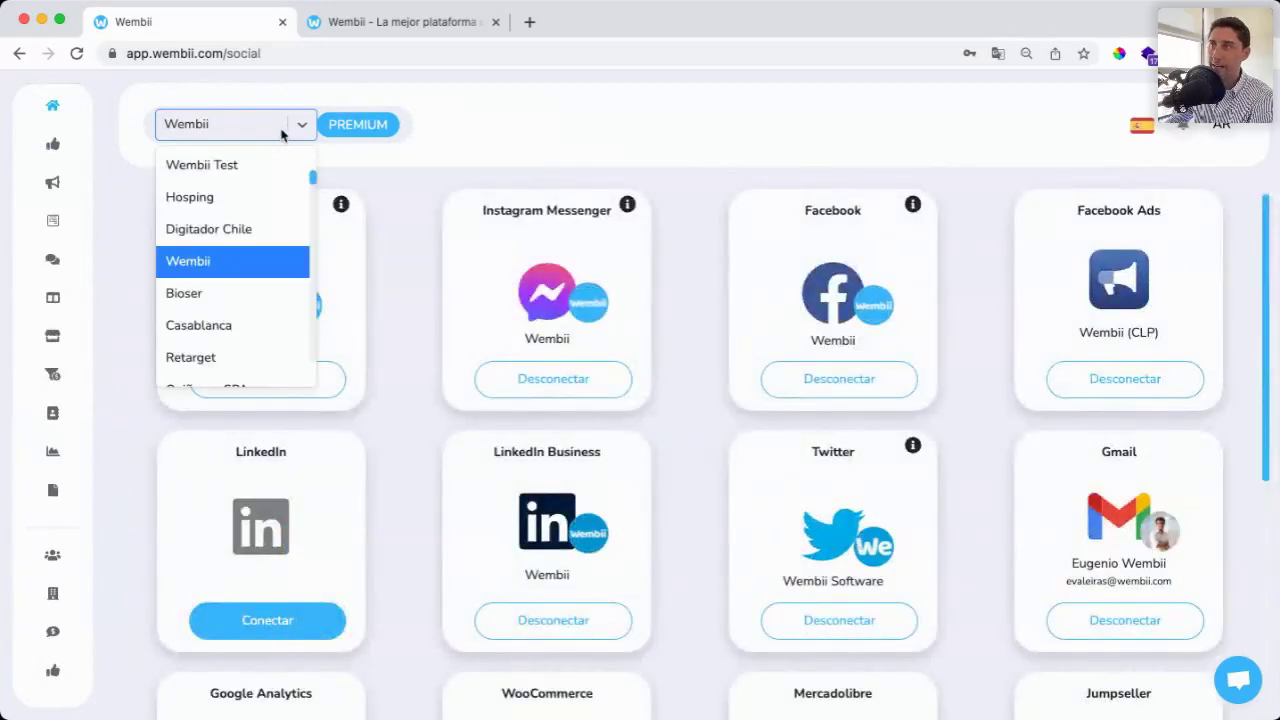
pyautogui.click(515, 160)
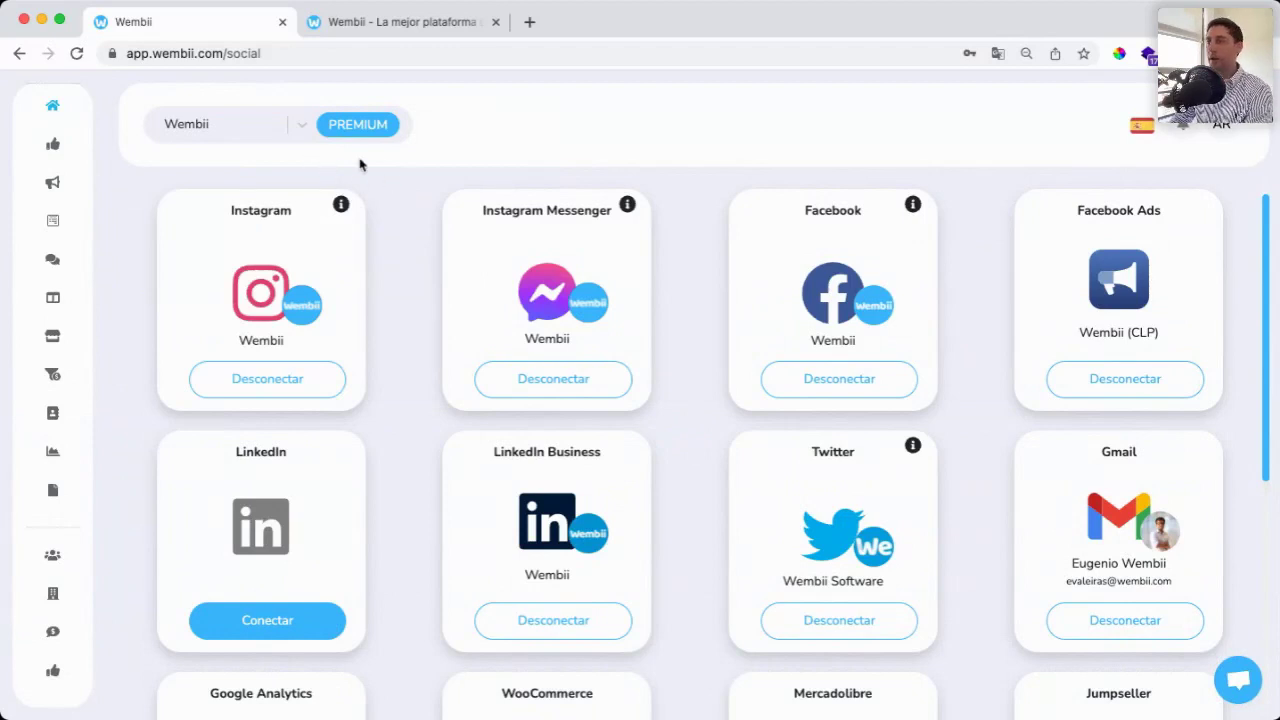
pyautogui.click(290, 132)
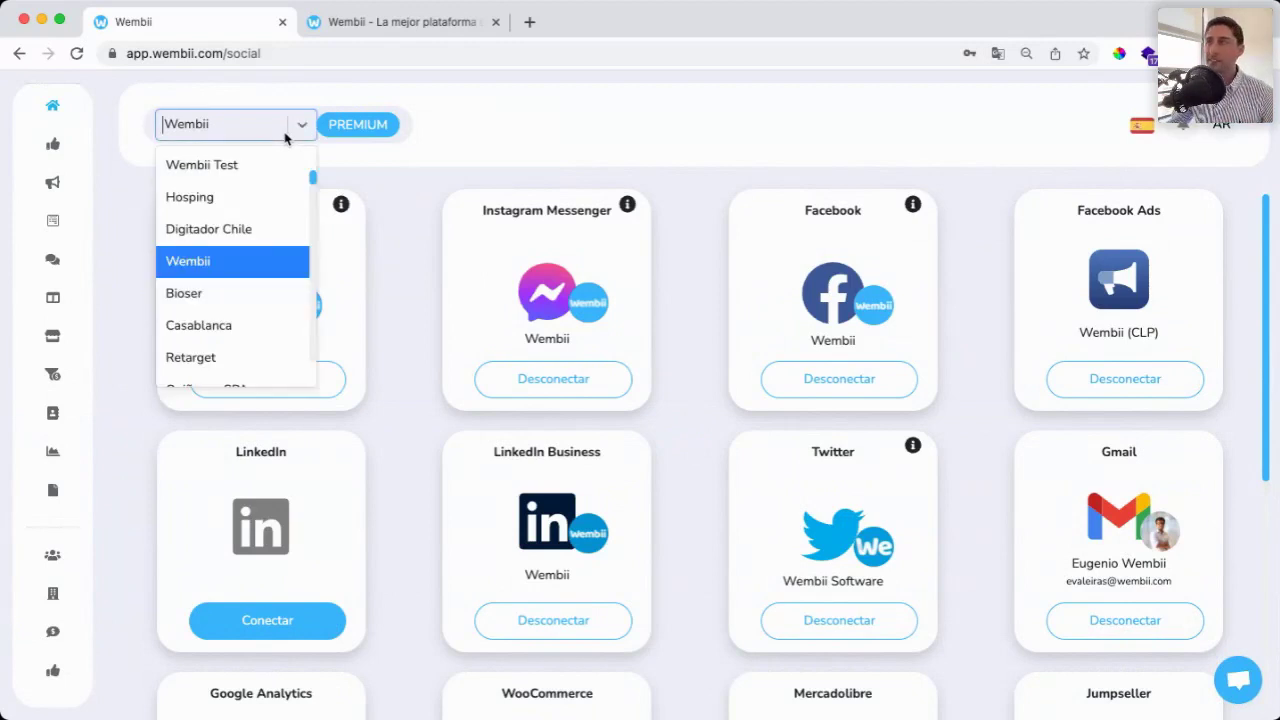
pyautogui.scroll(-5, 260, 260)
pyautogui.scroll(3, 260, 194)
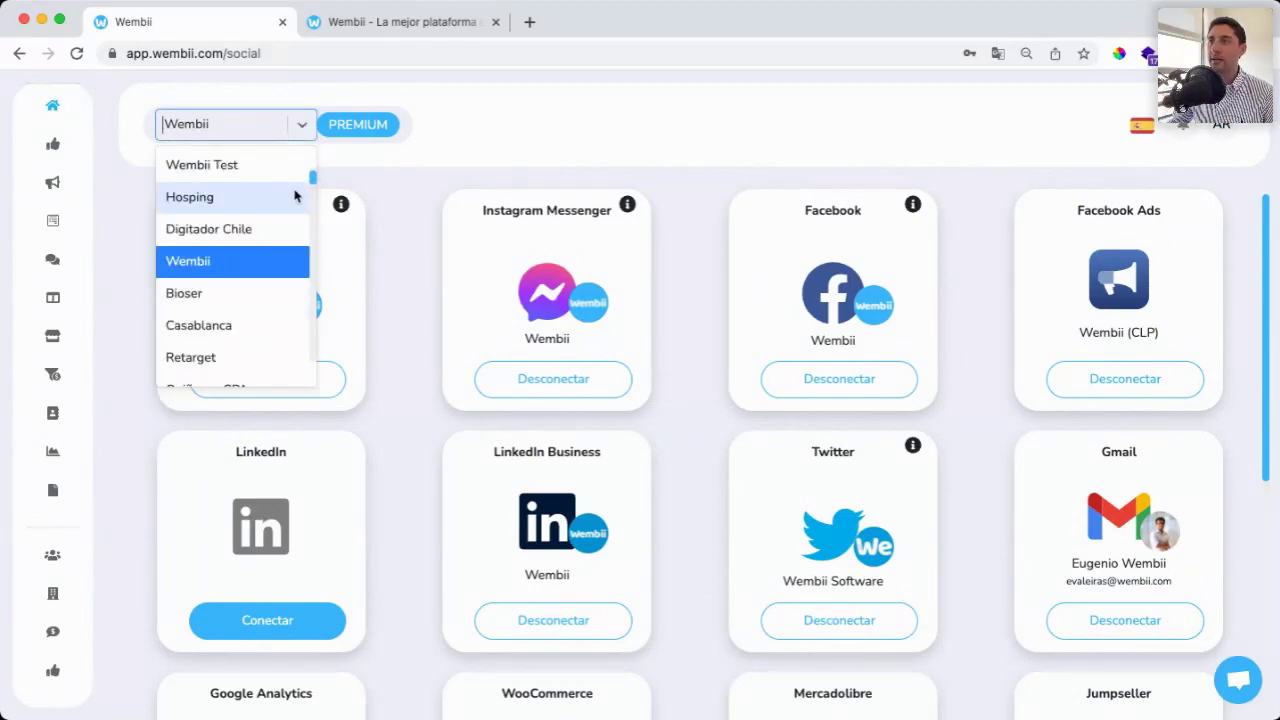
pyautogui.click(400, 194)
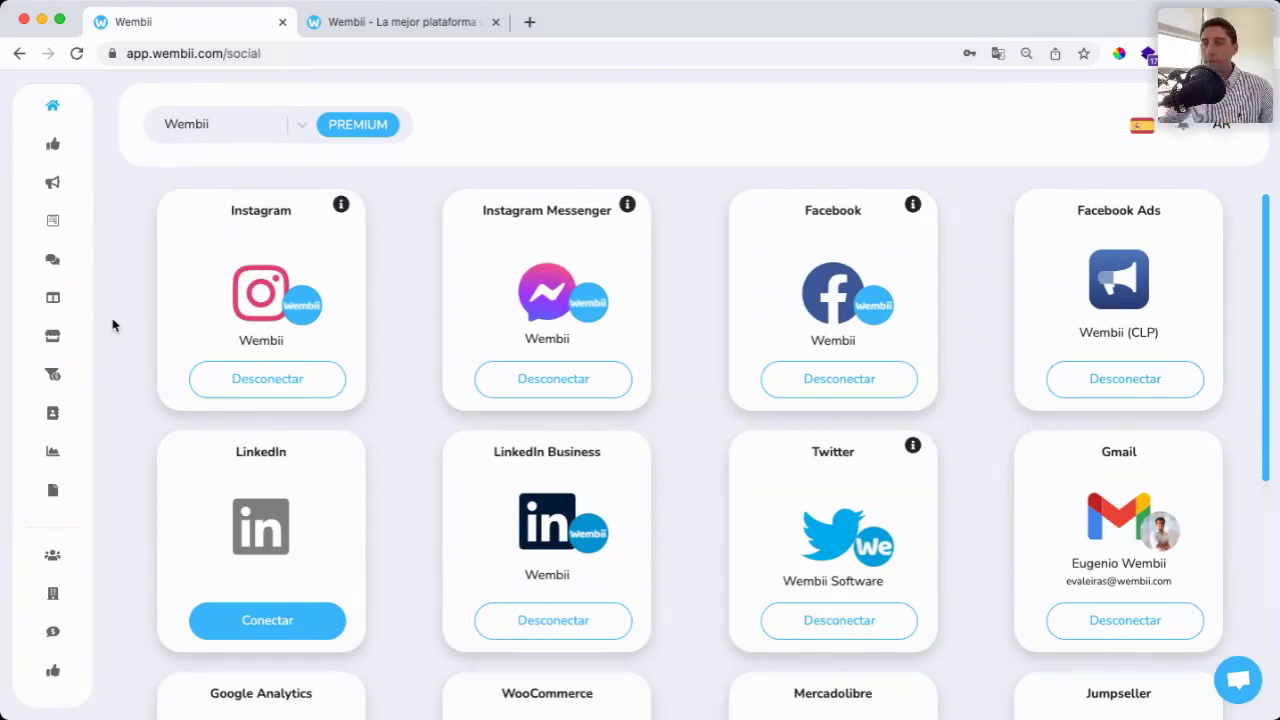
# Step: View the Facebook, Instagram and Google Analytics metrics of the Wembii company
pyautogui.moveTo(100, 440)
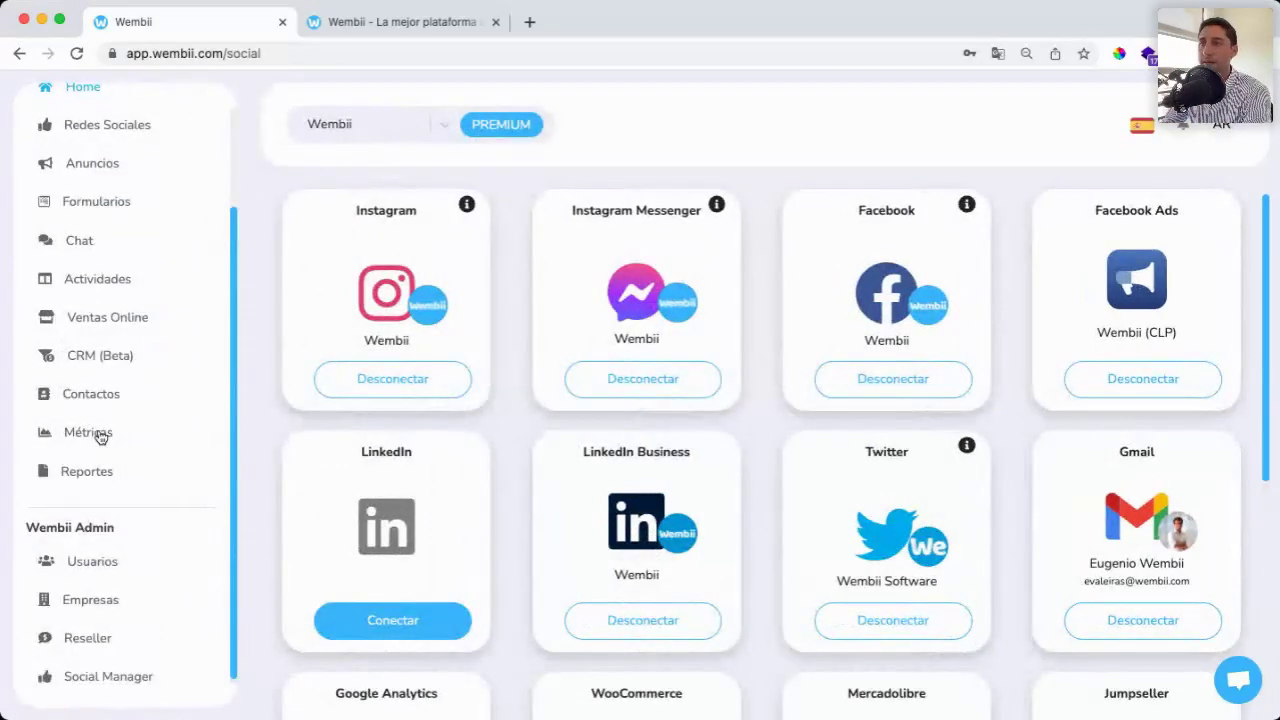
pyautogui.click(100, 434)
pyautogui.click(112, 466)
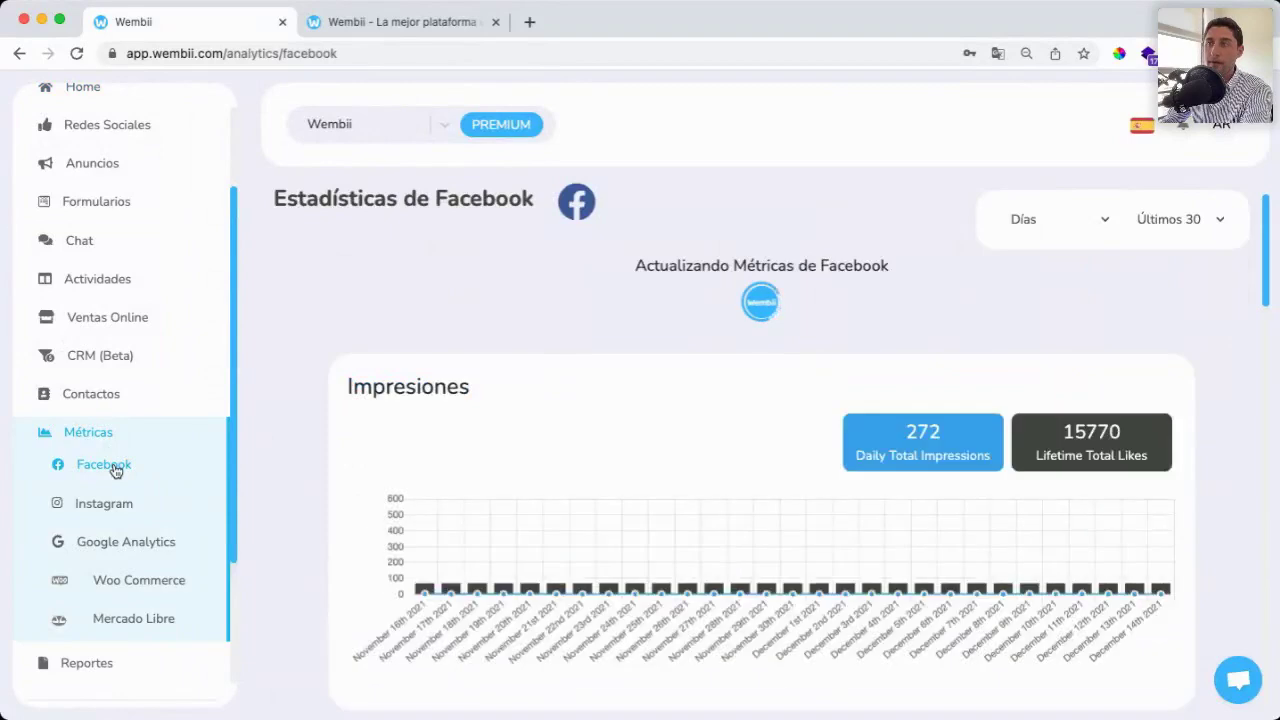
pyautogui.click(110, 500)
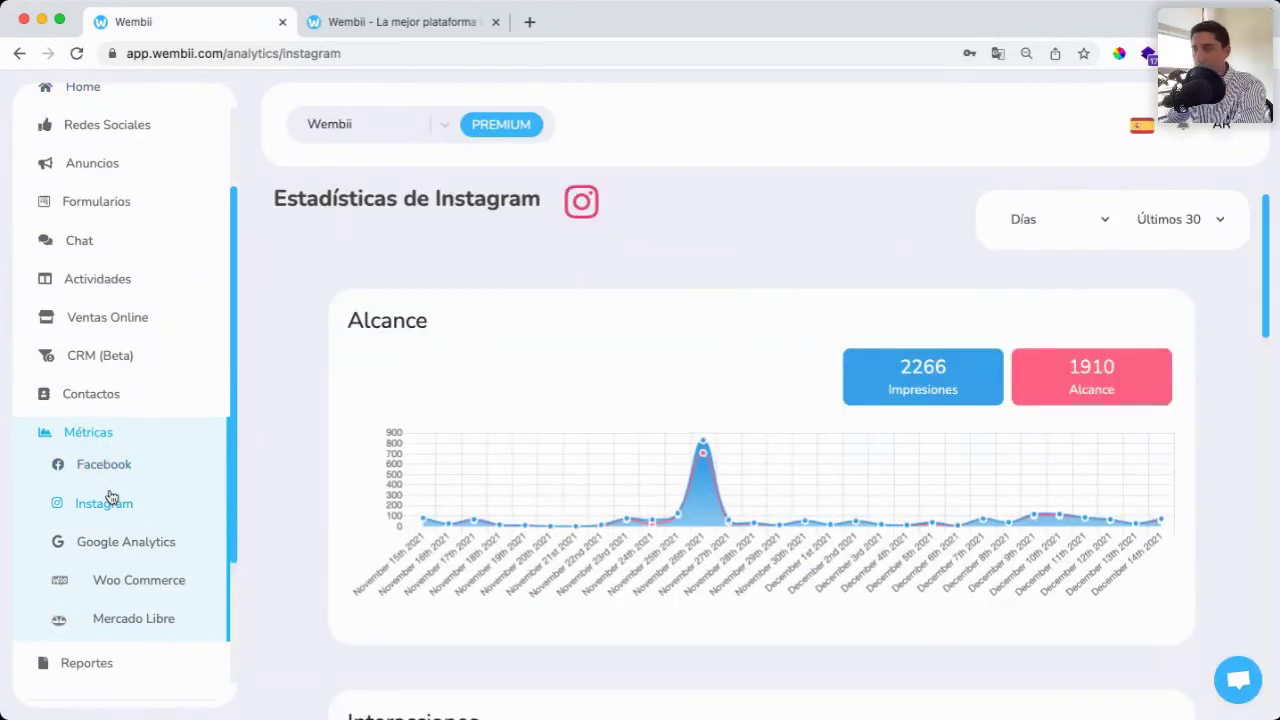
pyautogui.click(127, 536)
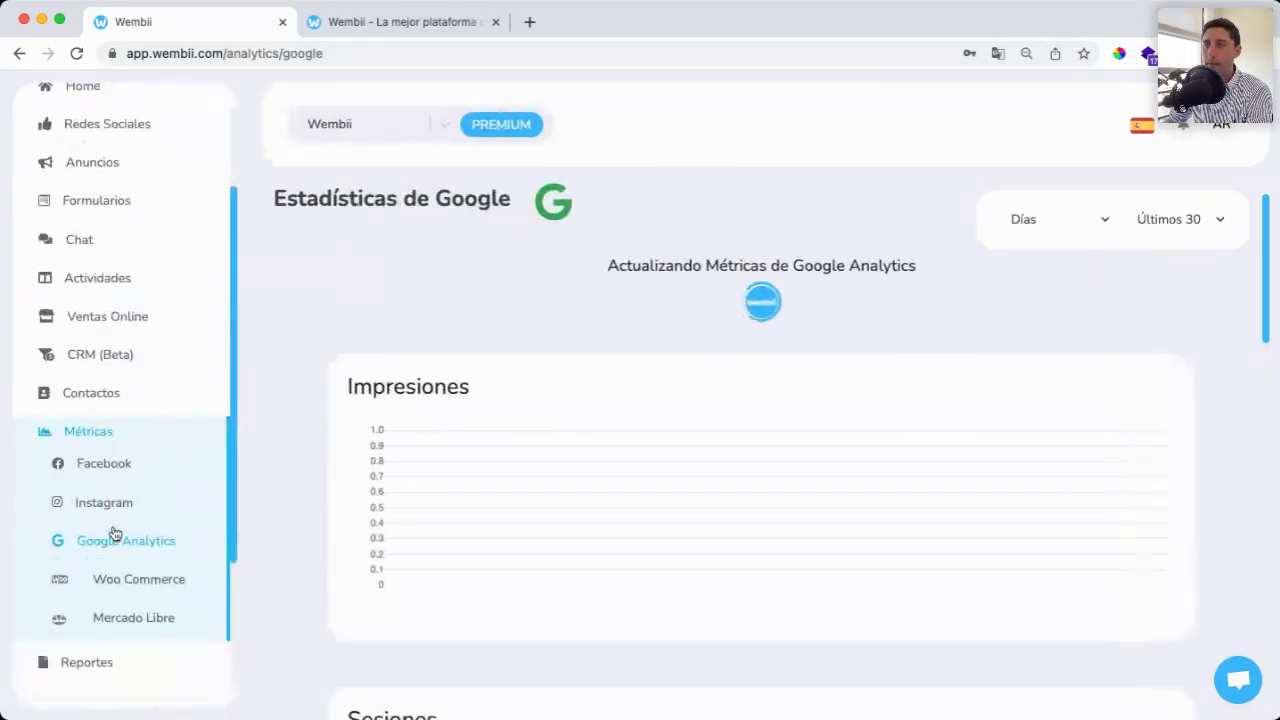
# Step: View the WooCommerce metrics and examine the Mercado Libre charts of sales and articles
pyautogui.scroll(-2, 115, 533)
pyautogui.click(148, 488)
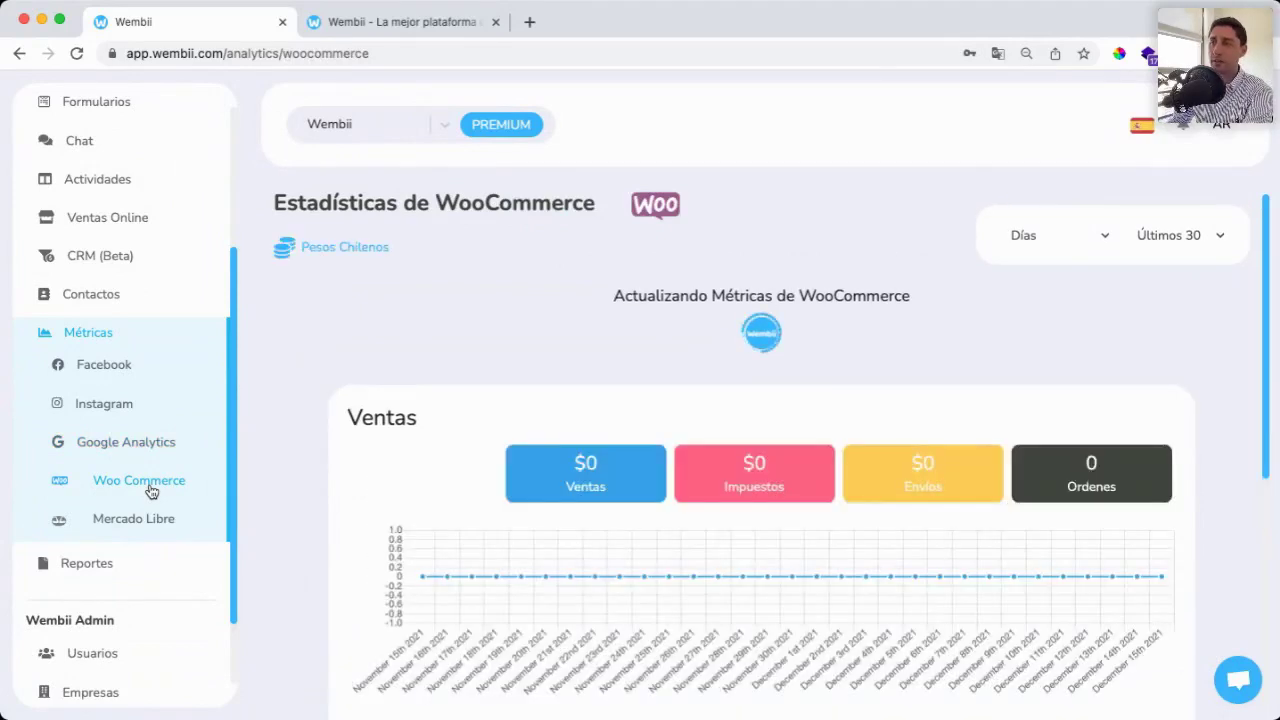
pyautogui.click(143, 519)
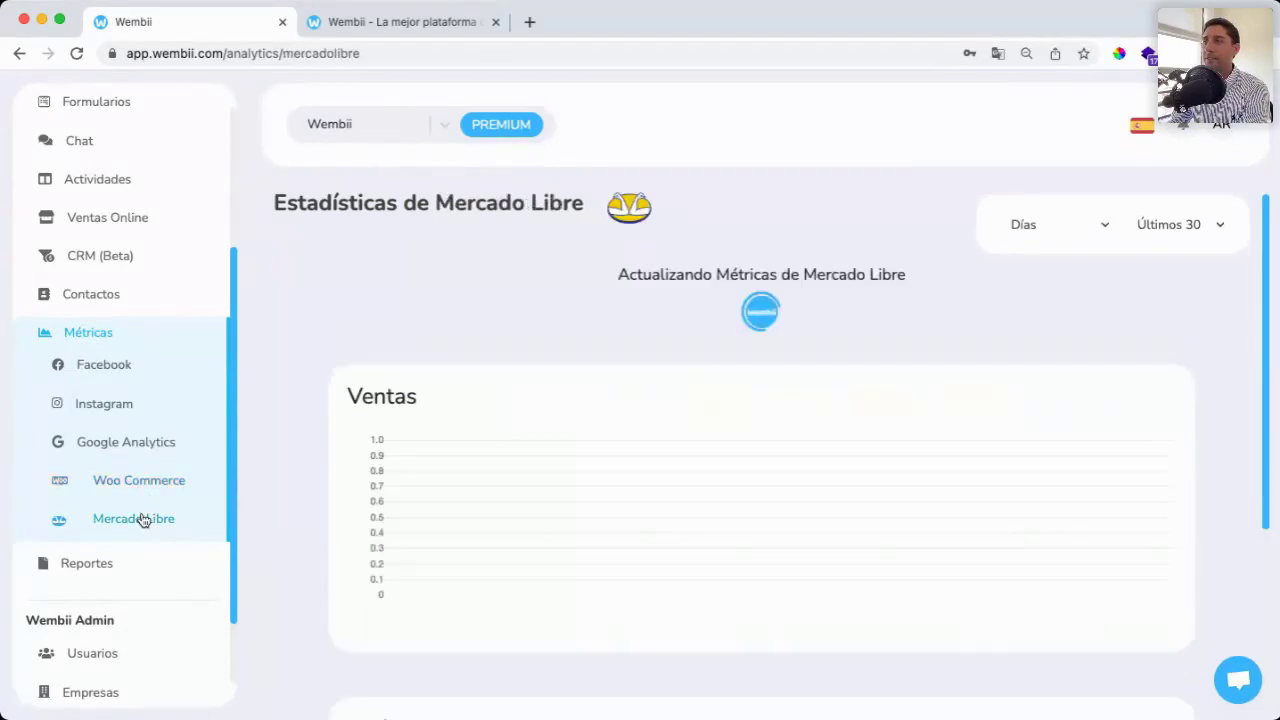
pyautogui.scroll(-3, 686, 329)
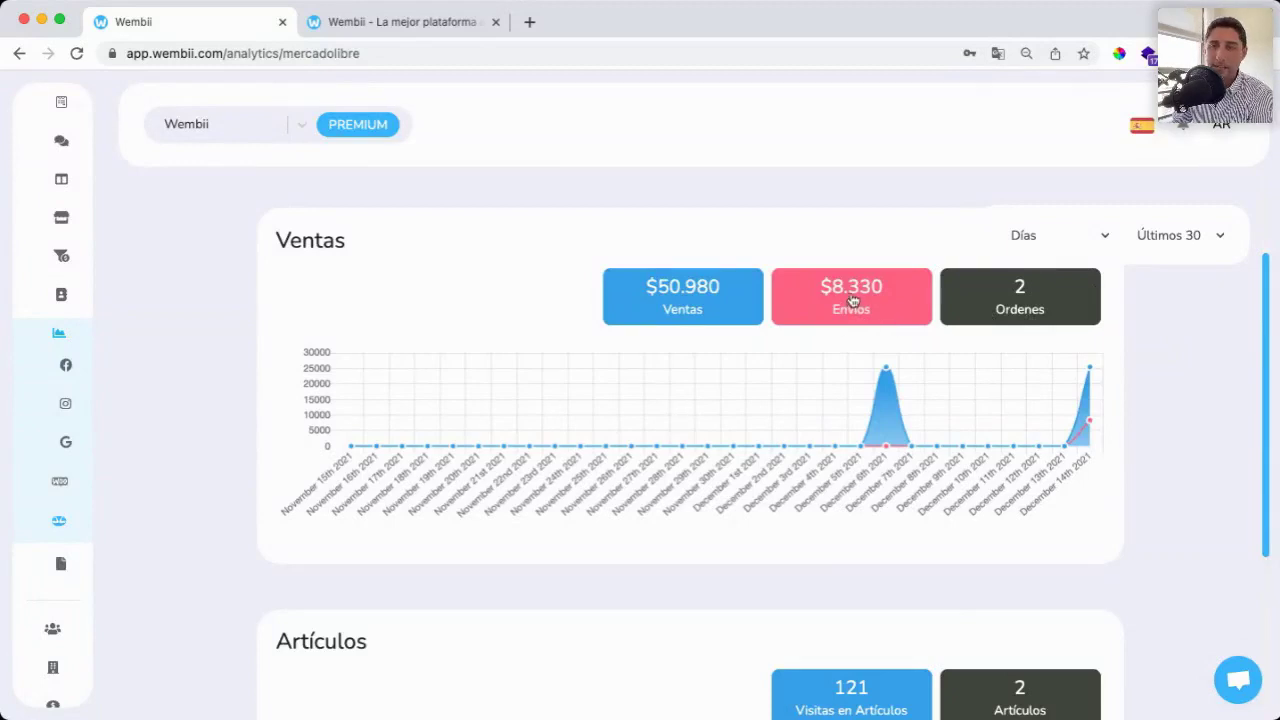
pyautogui.scroll(-2, 654, 313)
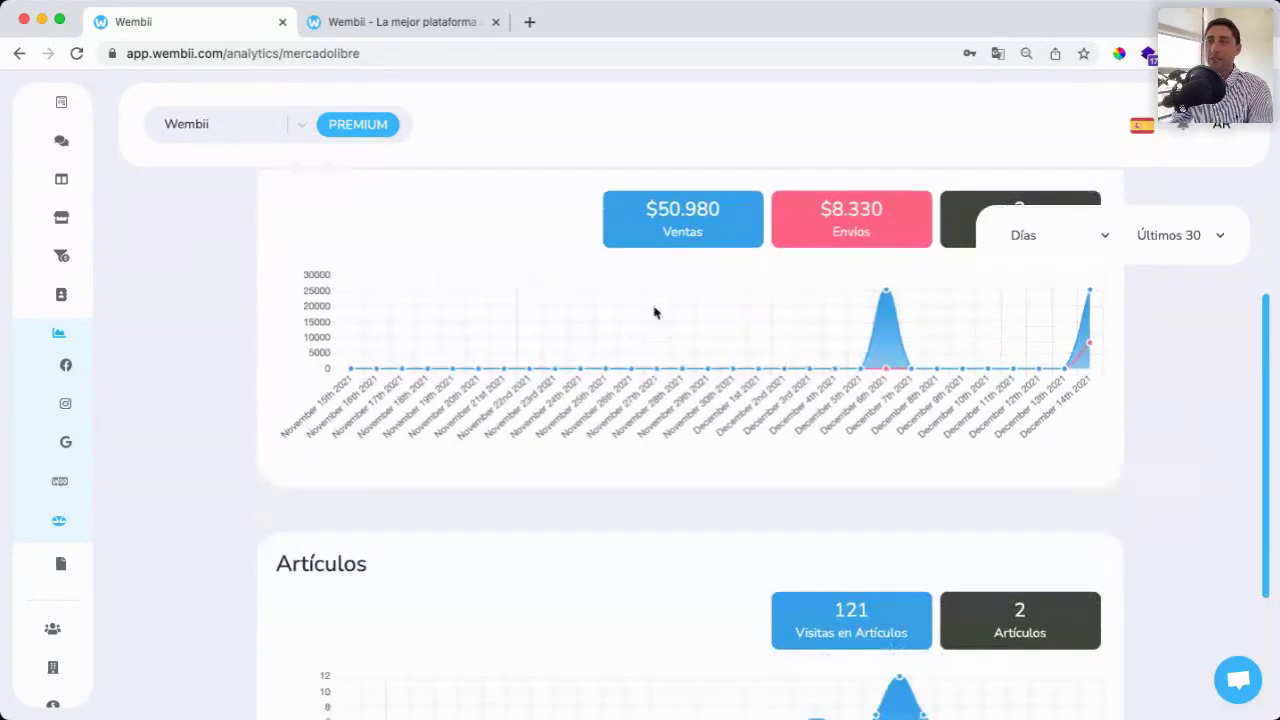
# Step: Open the reports page and include Instagram, Google Analytics and WooCommerce in the report, leaving Facebook out
pyautogui.moveTo(71, 509)
pyautogui.click(109, 565)
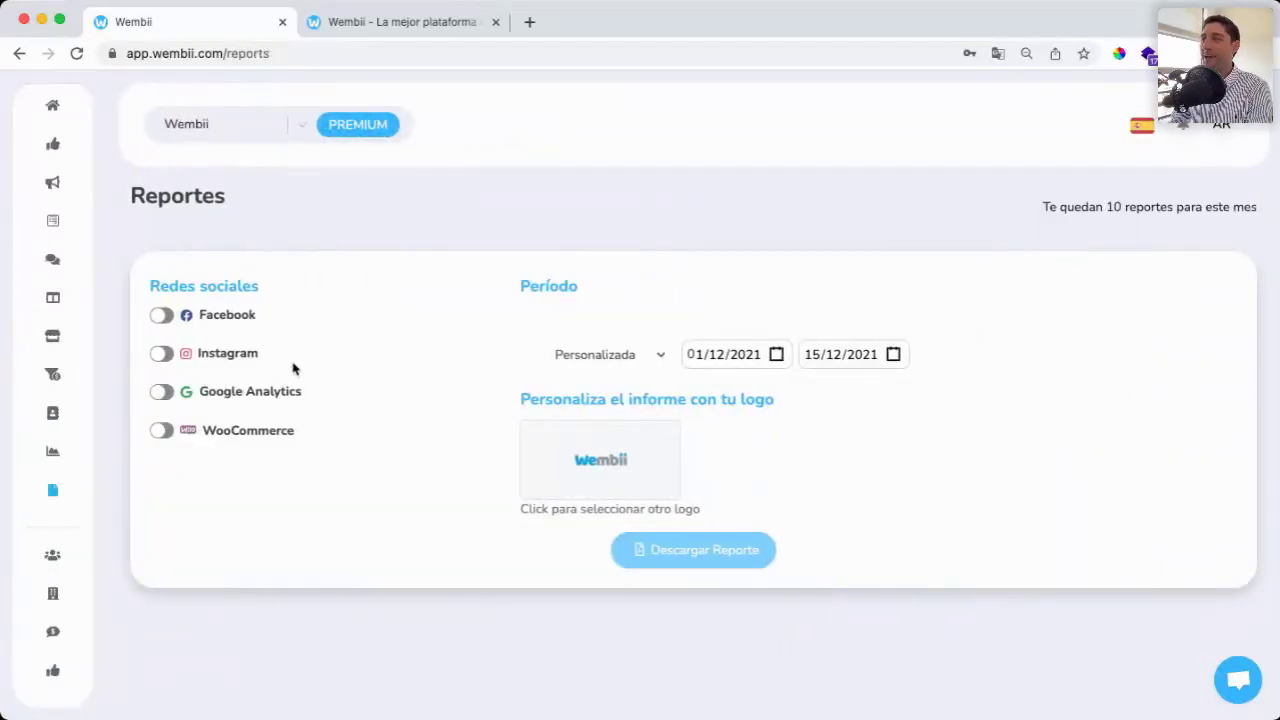
pyautogui.click(163, 318)
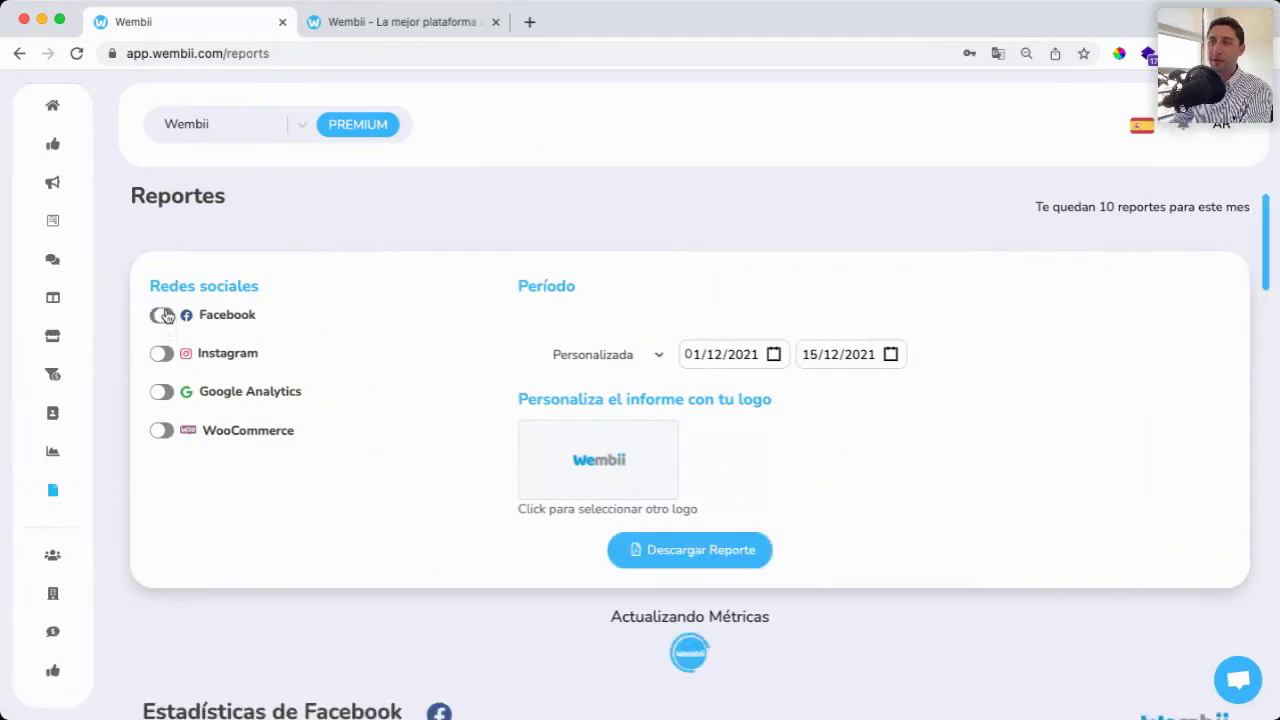
pyautogui.click(167, 324)
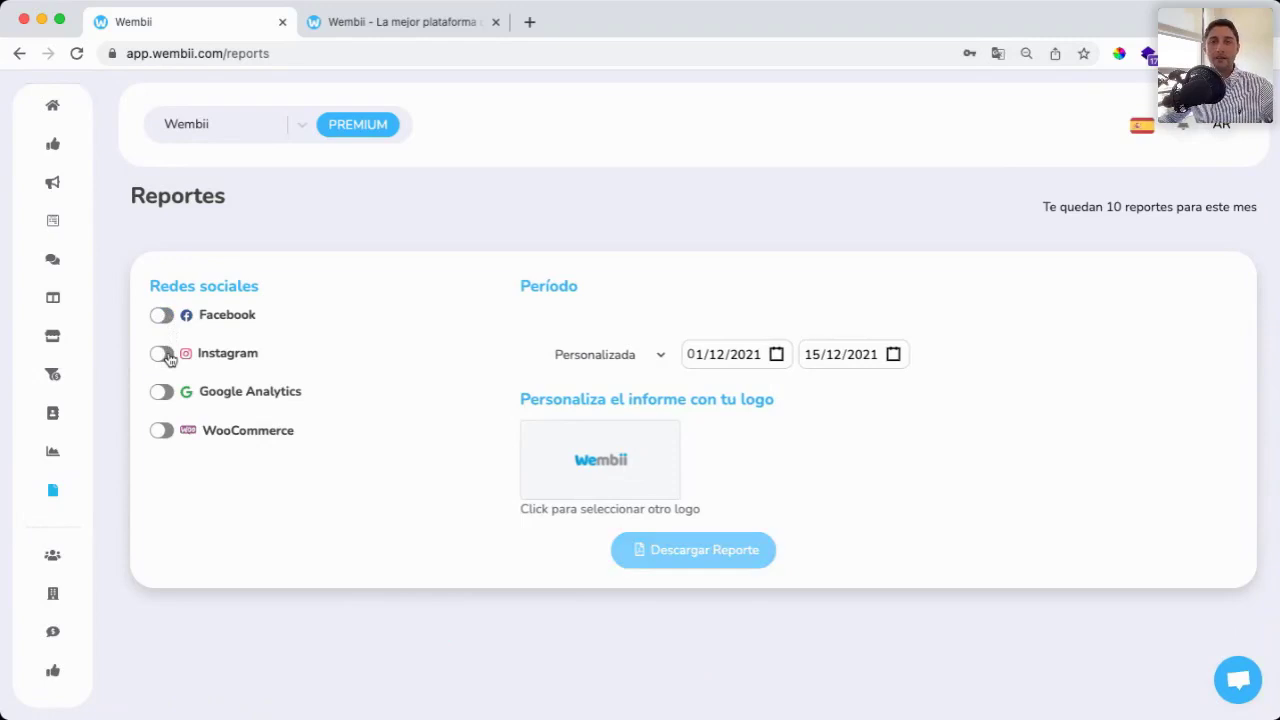
pyautogui.click(166, 357)
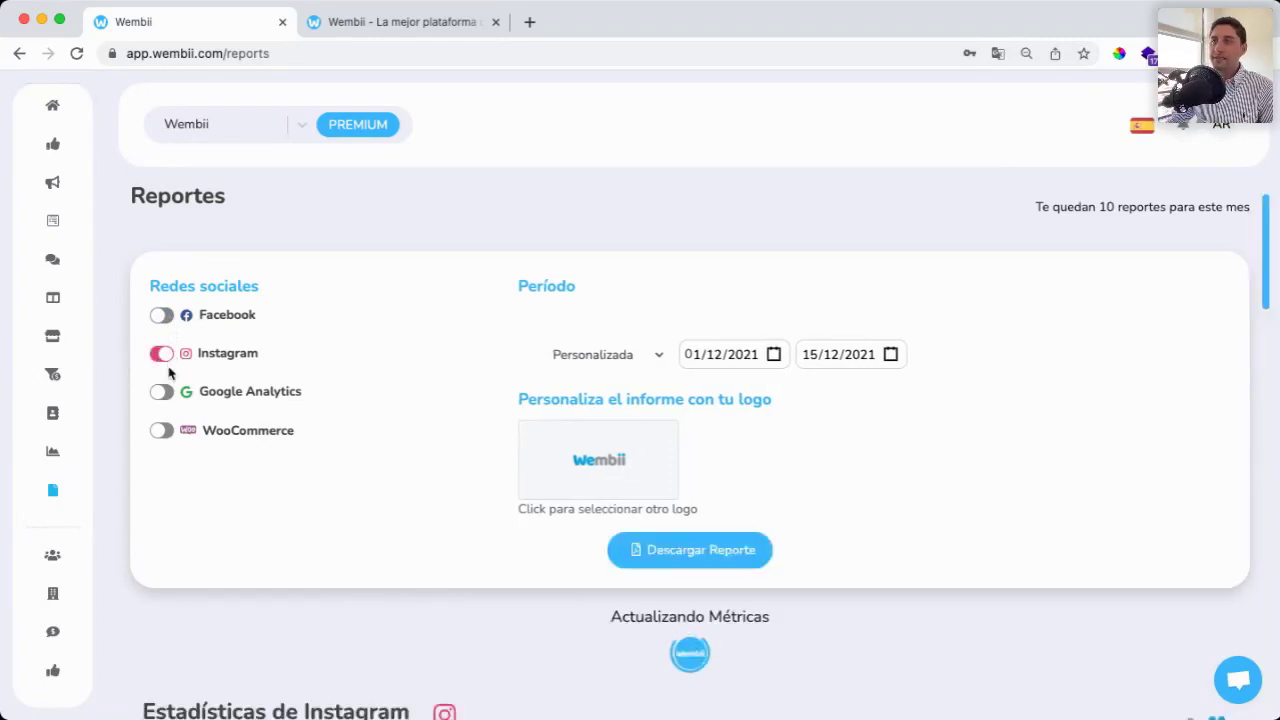
pyautogui.click(163, 392)
pyautogui.click(162, 431)
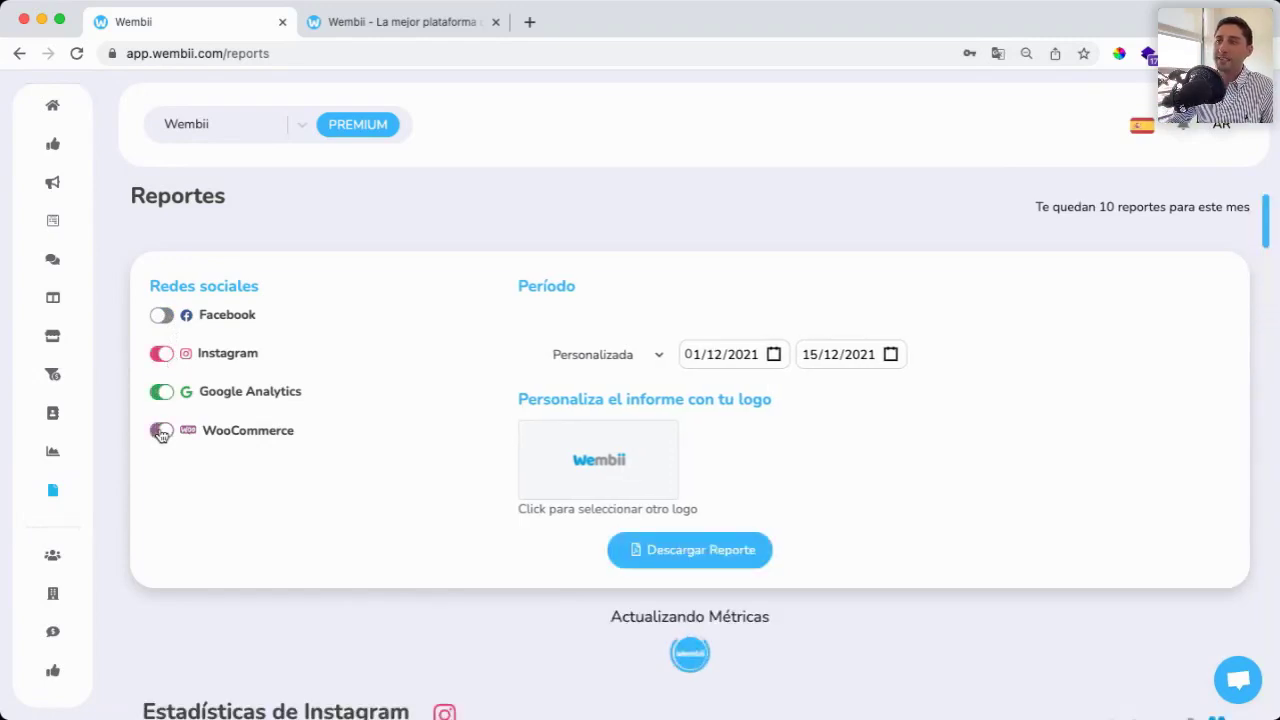
# Step: View the start date calendar of the report period and examine the Instagram and Google statistics in the report preview
pyautogui.click(717, 350)
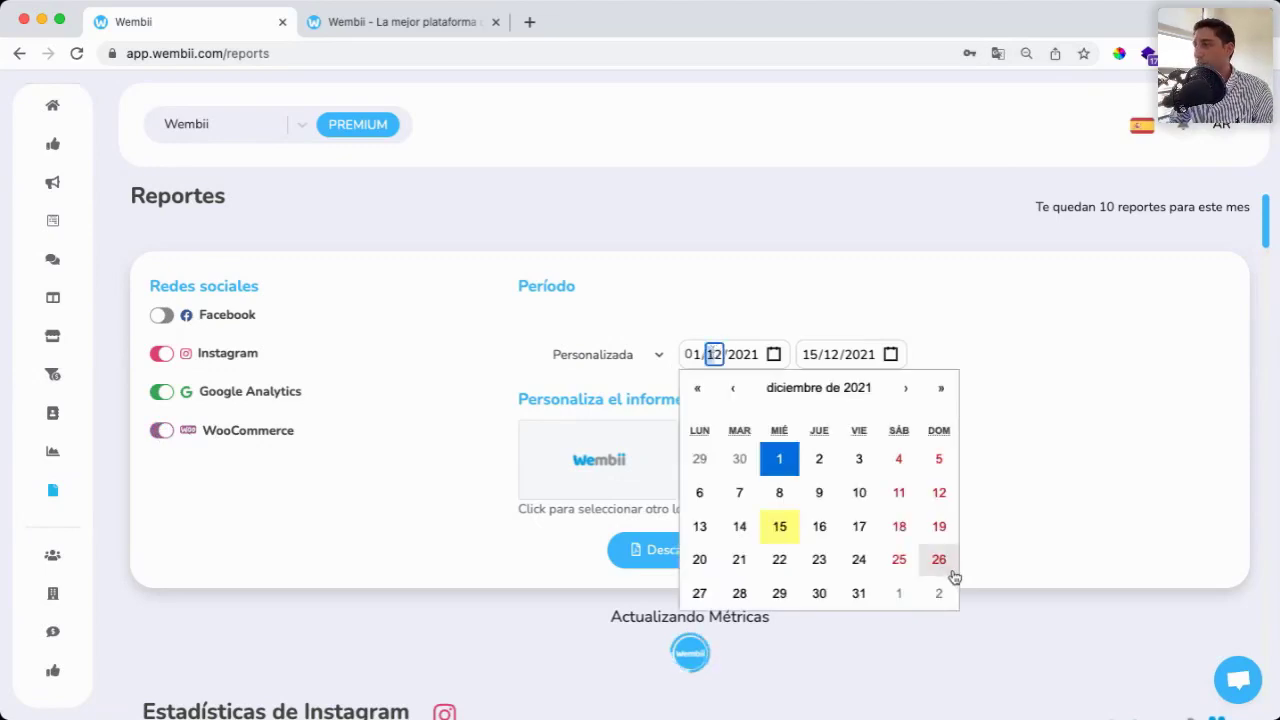
pyautogui.click(1074, 376)
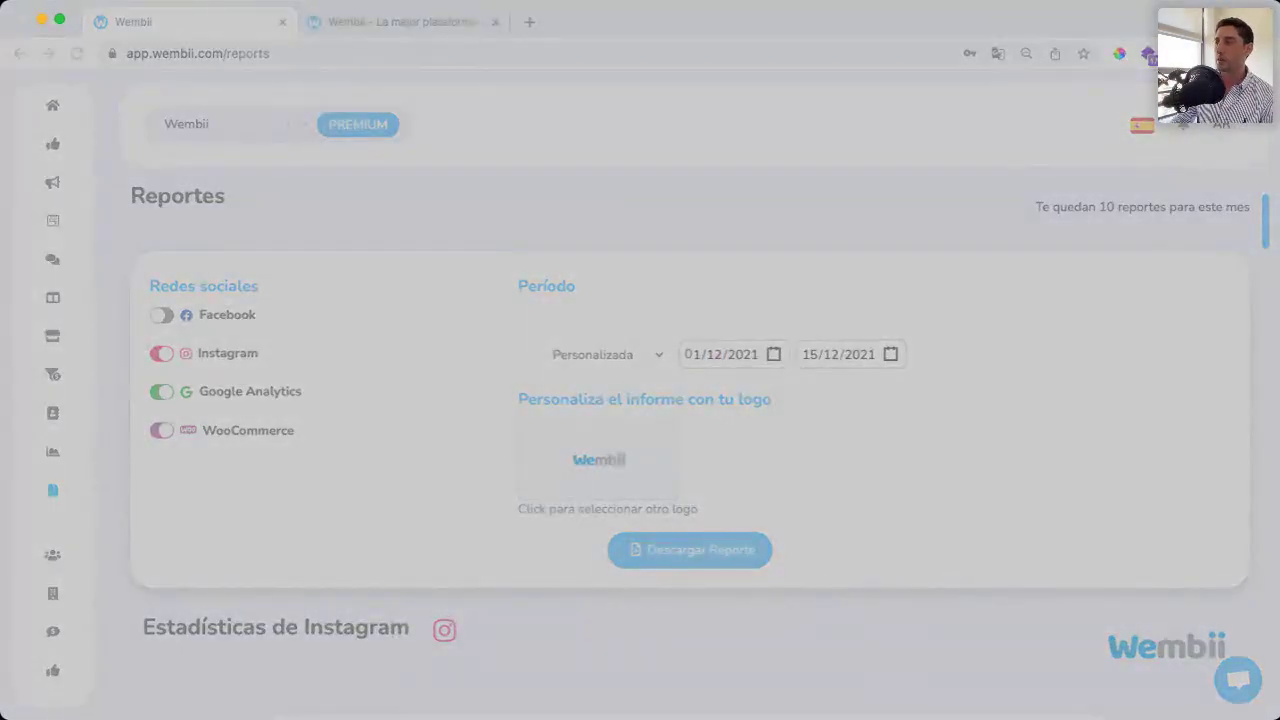
pyautogui.scroll(-5, 730, 530)
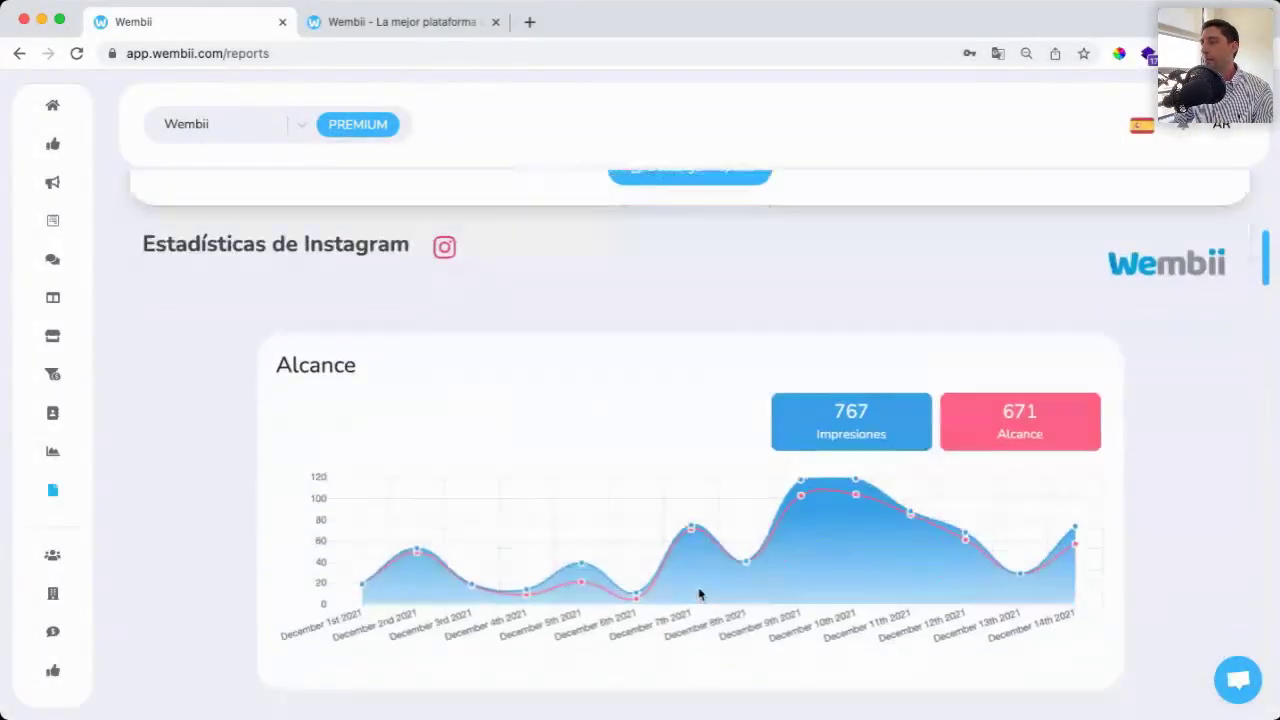
pyautogui.scroll(3, 640, 265)
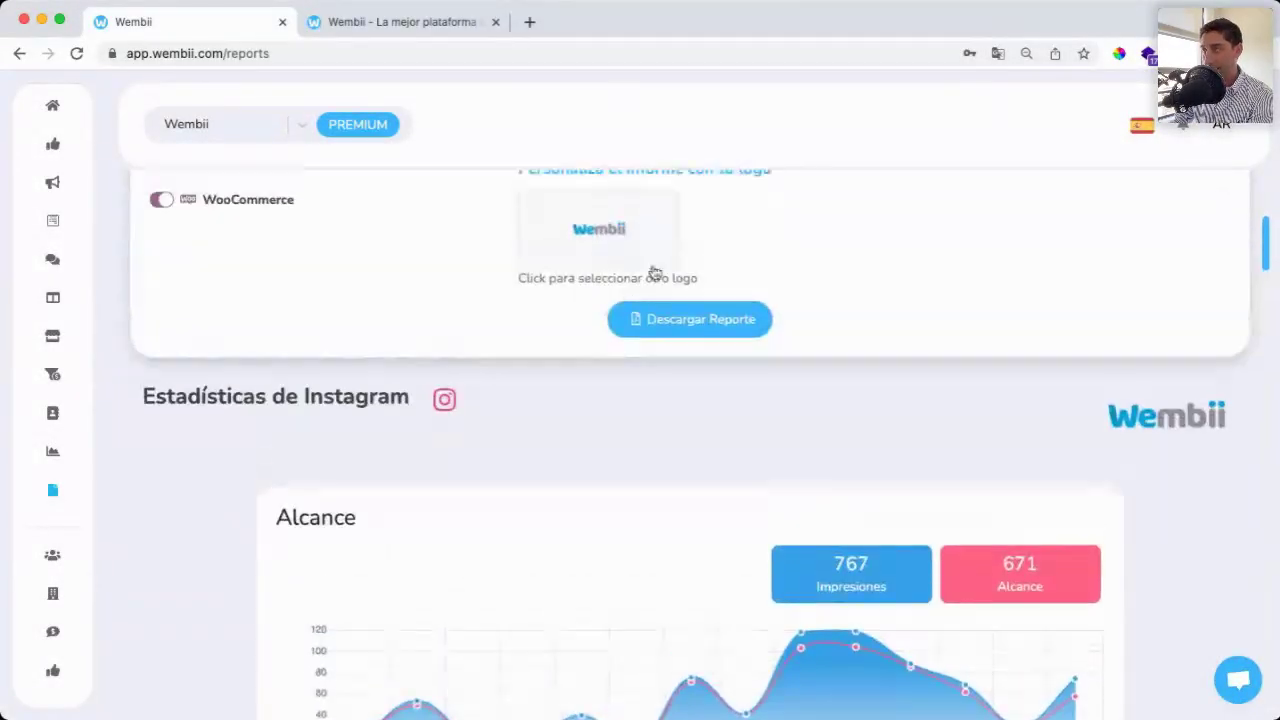
pyautogui.scroll(-7, 746, 380)
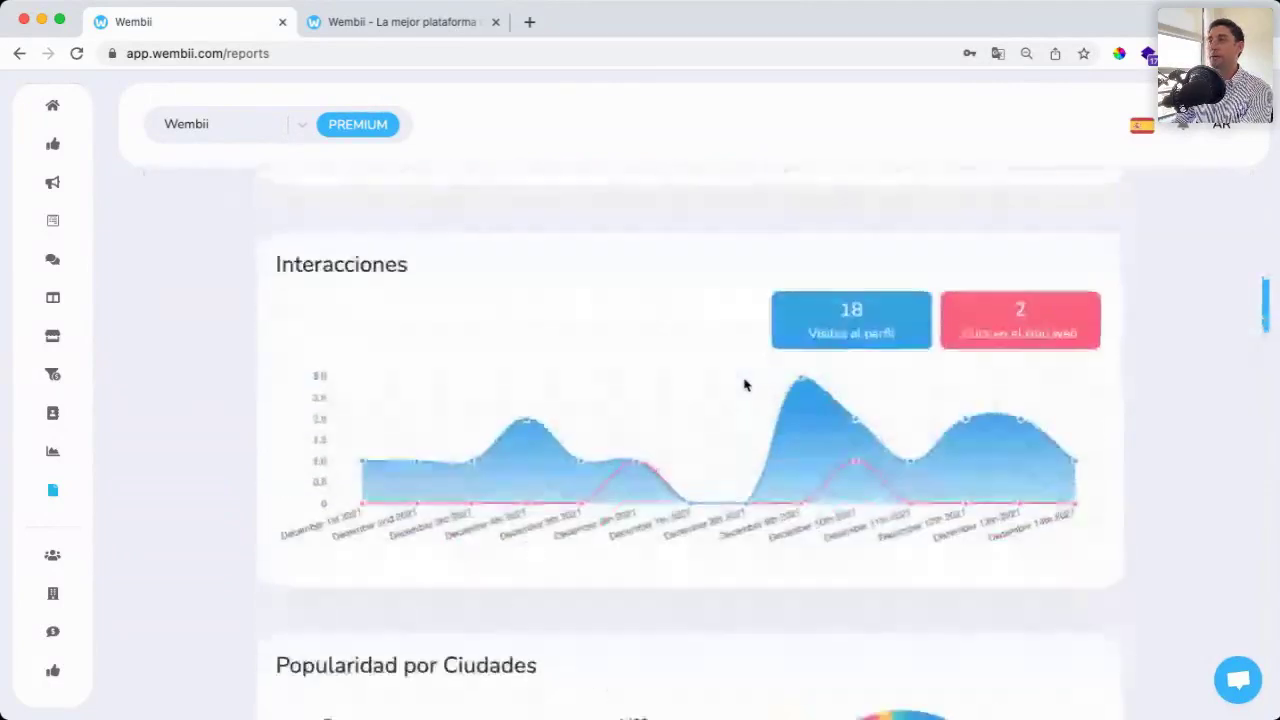
pyautogui.scroll(-7, 744, 384)
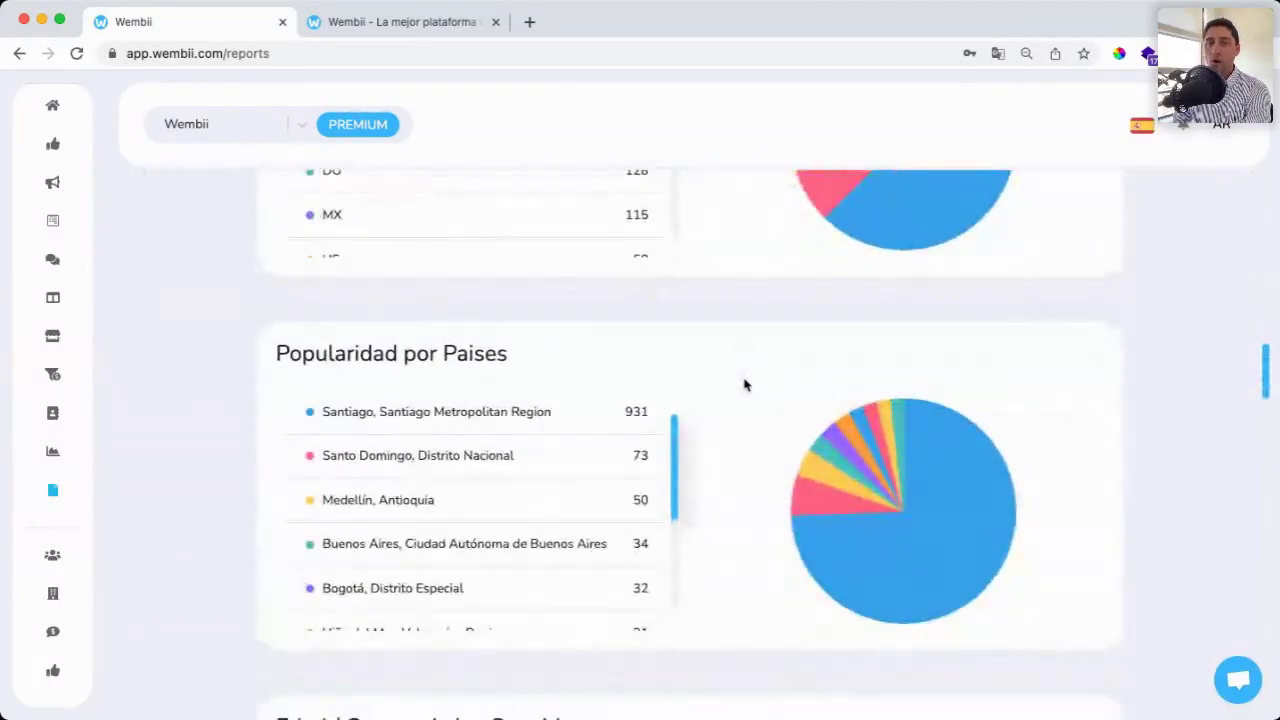
pyautogui.scroll(-8, 744, 384)
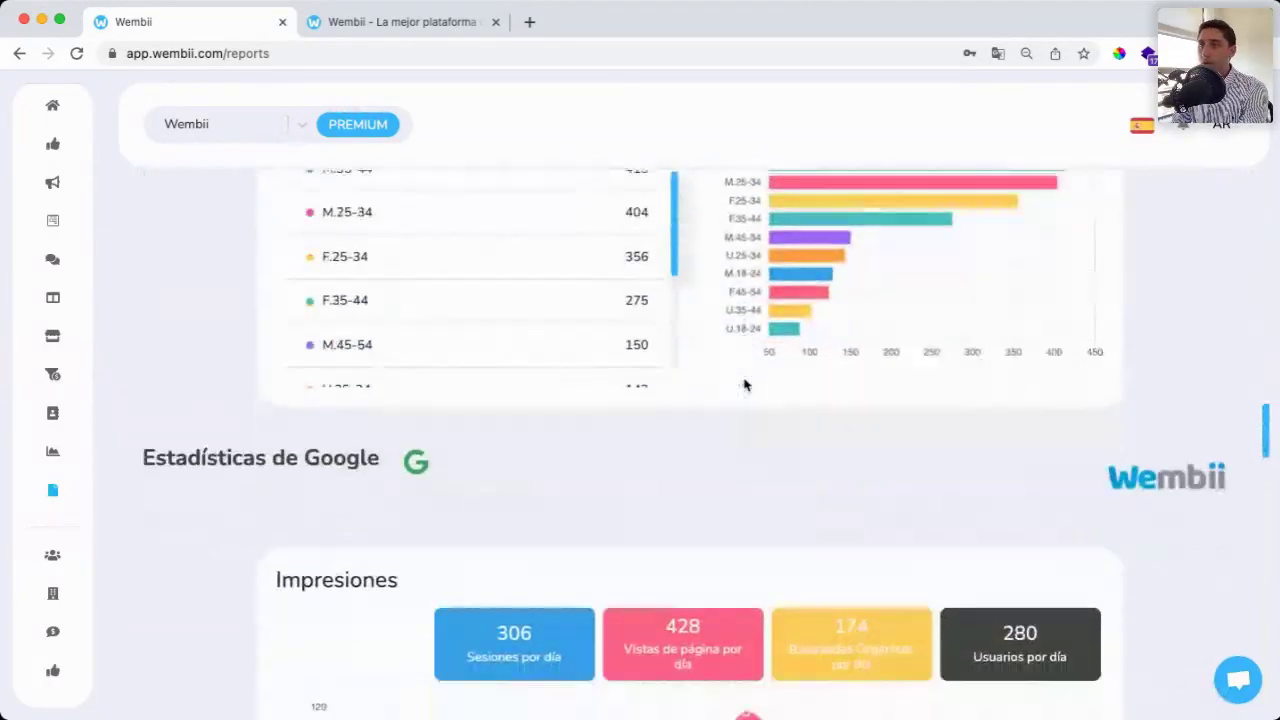
pyautogui.scroll(-2, 744, 384)
pyautogui.scroll(20, 440, 366)
# Step: Return to the Home page and examine the cards of the connected accounts
pyautogui.moveTo(112, 110)
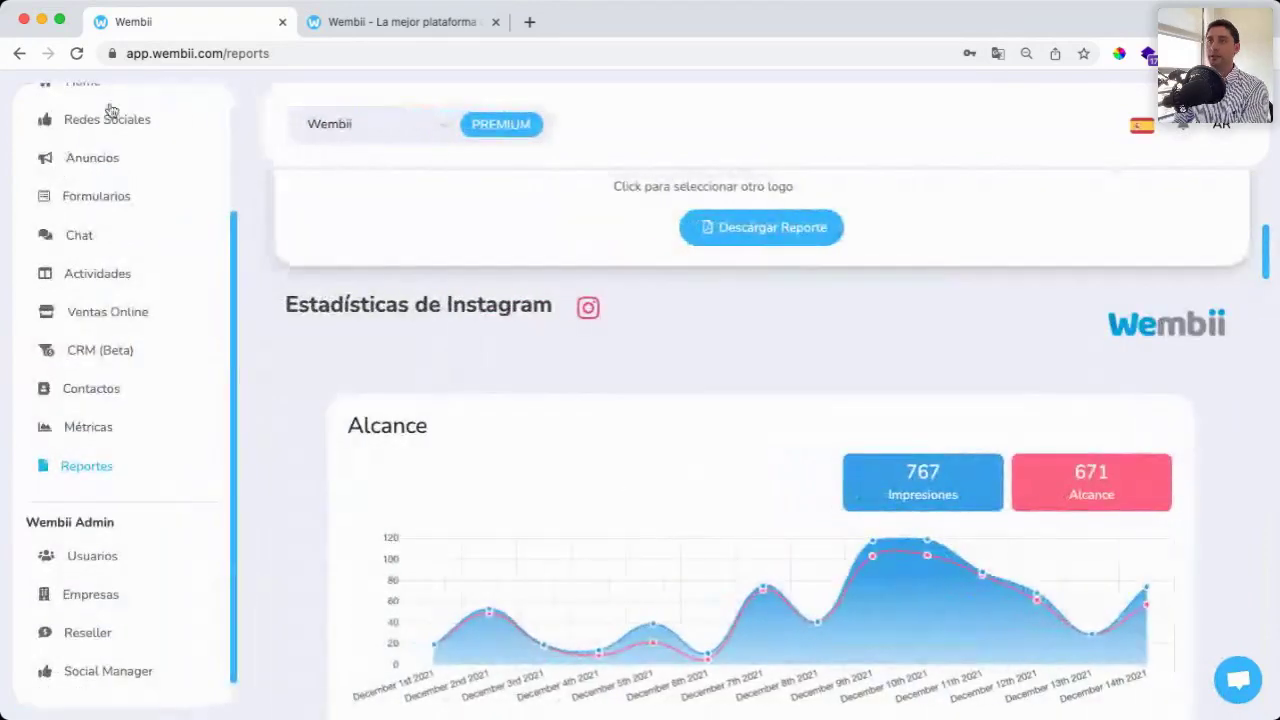
pyautogui.scroll(3, 112, 110)
pyautogui.click(80, 218)
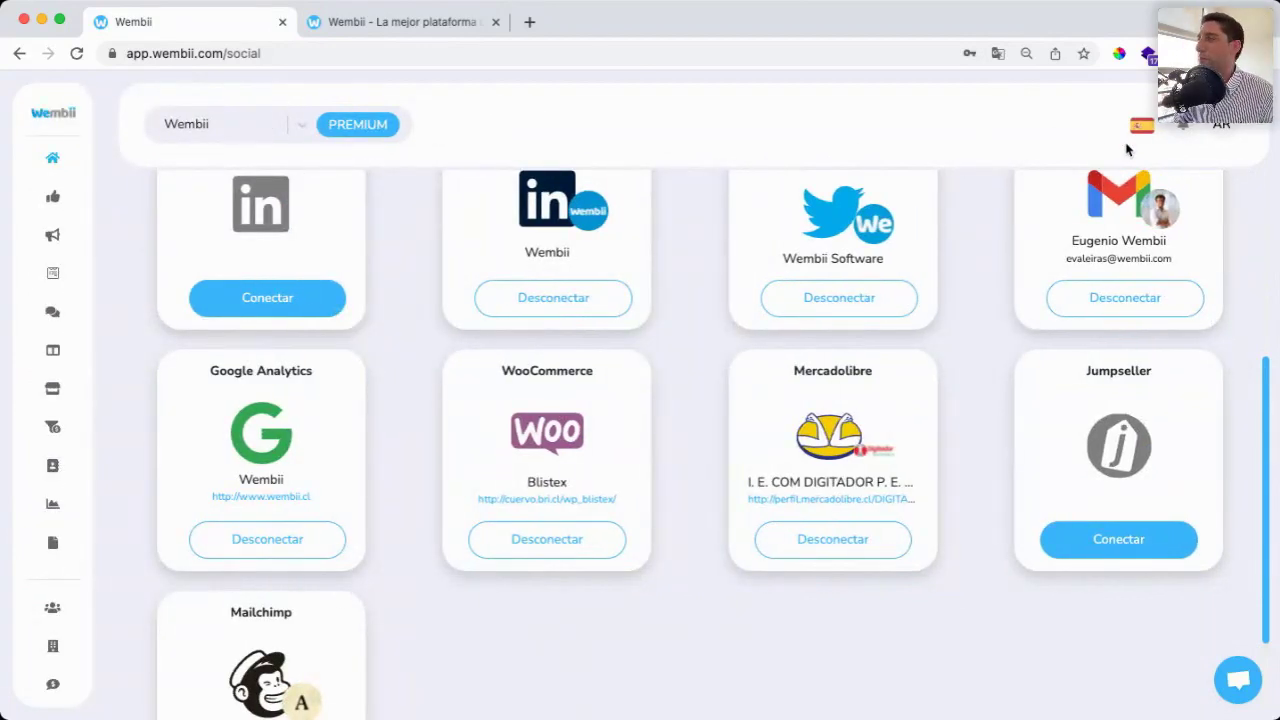
# Step: View the available interface languages and open the list of notifications
pyautogui.click(1147, 132)
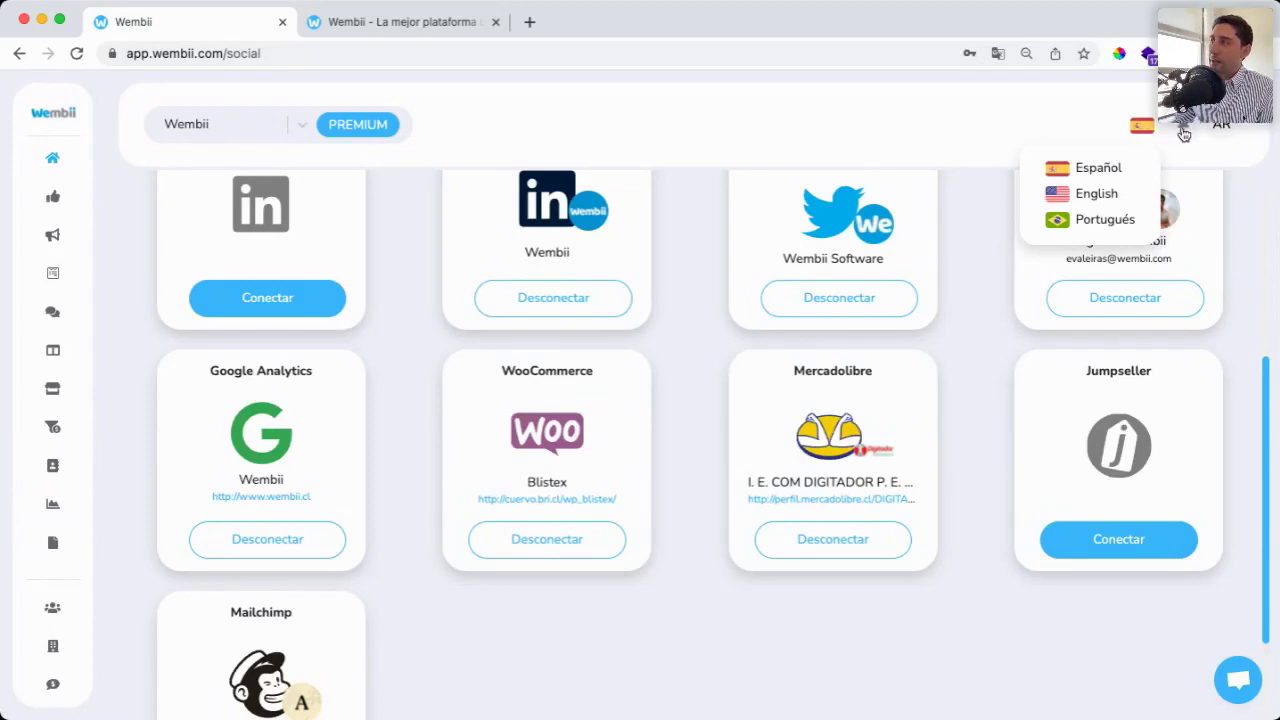
pyautogui.click(1184, 134)
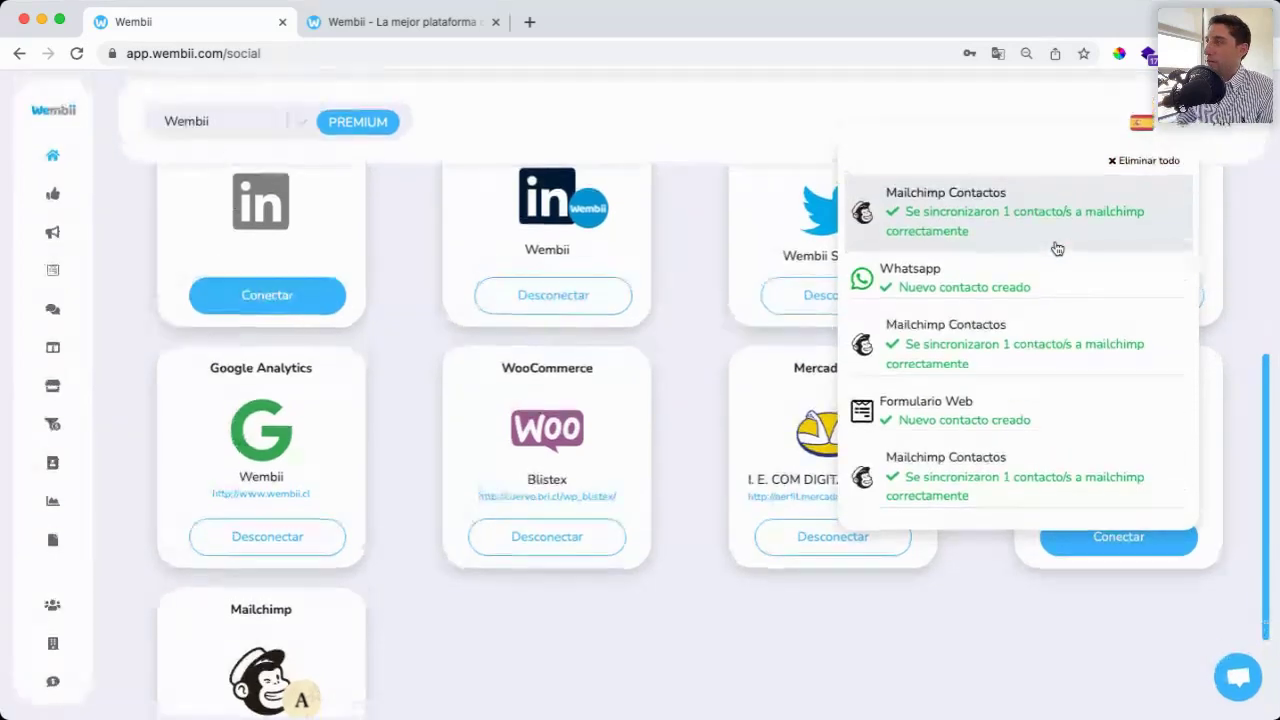
# Step: Open the contacts page and send the contacts to Mailchimp
pyautogui.click(720, 114)
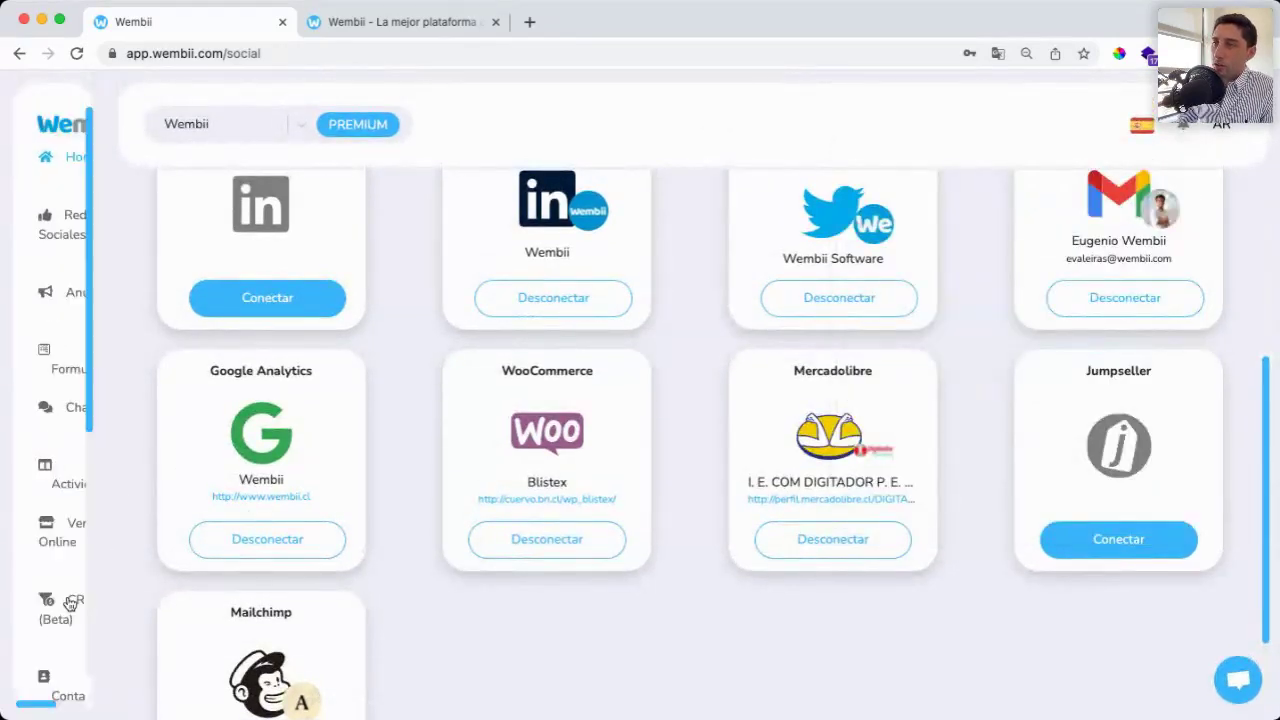
pyautogui.moveTo(90, 560)
pyautogui.click(93, 530)
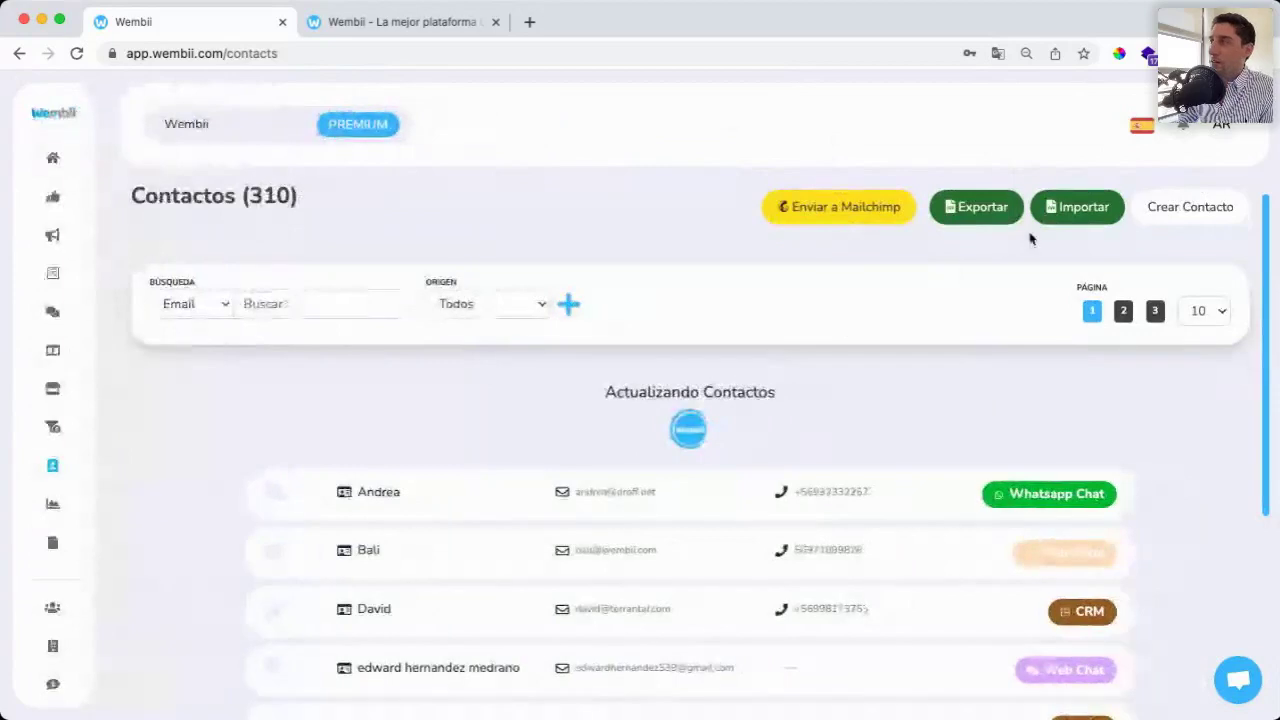
pyautogui.click(818, 210)
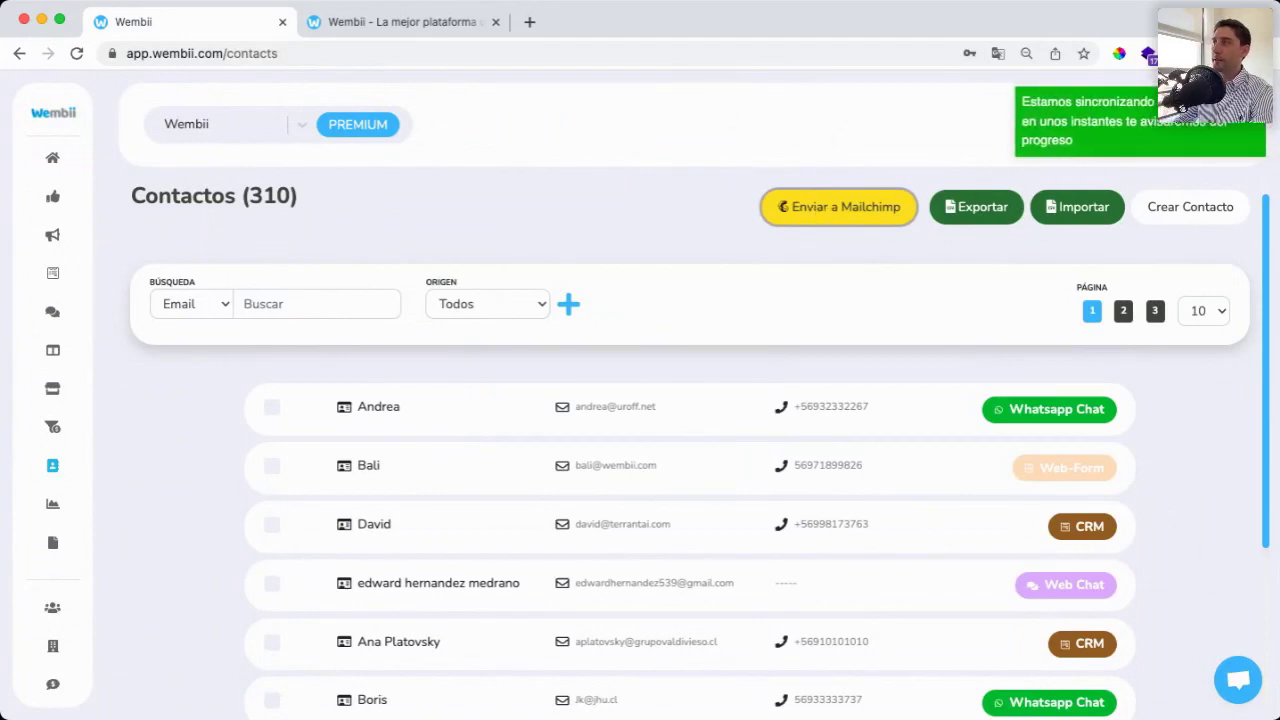
pyautogui.click(1080, 125)
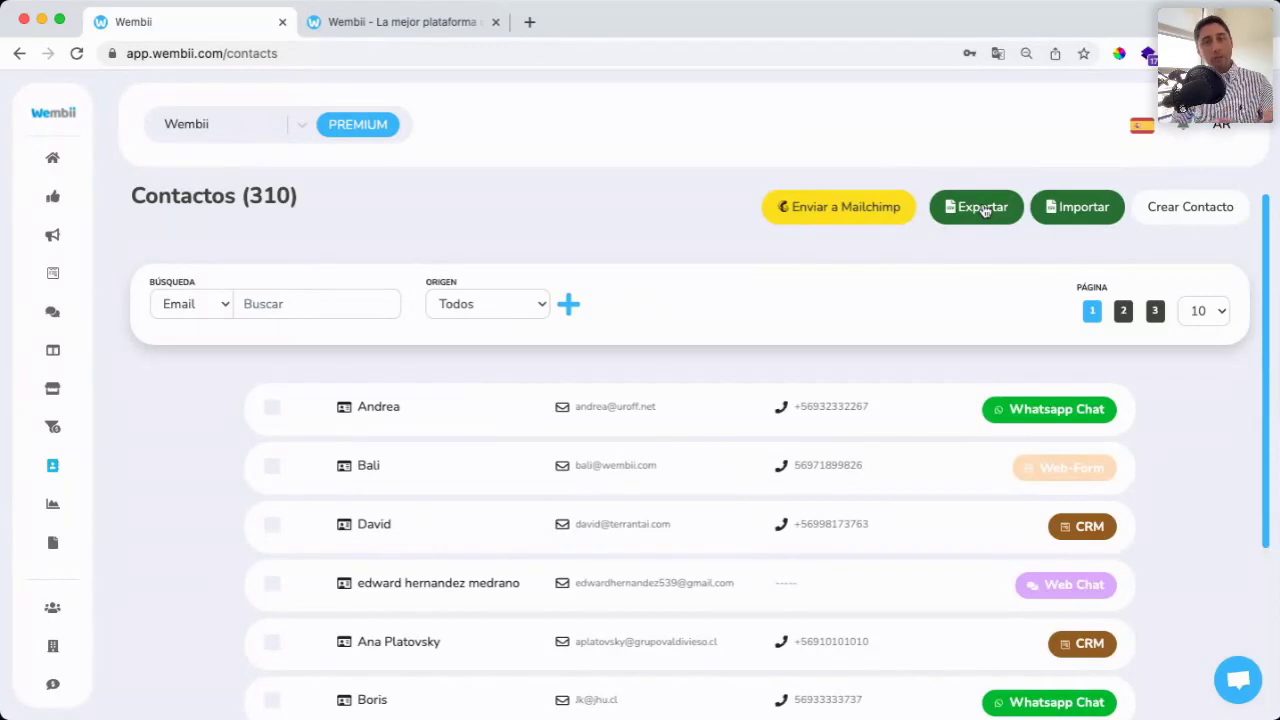
# Step: Examine the contact list and view the suggested help centre articles from the support chat, closing both when done
pyautogui.click(1085, 209)
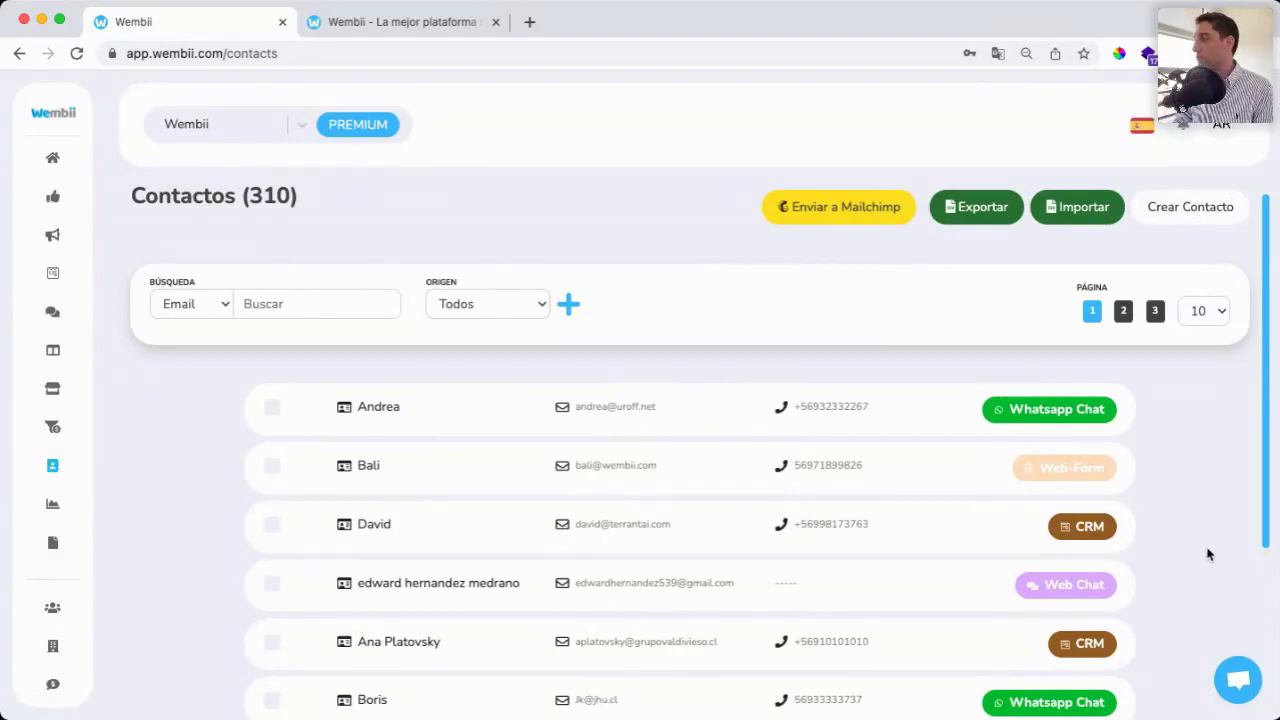
pyautogui.scroll(-5, 1207, 554)
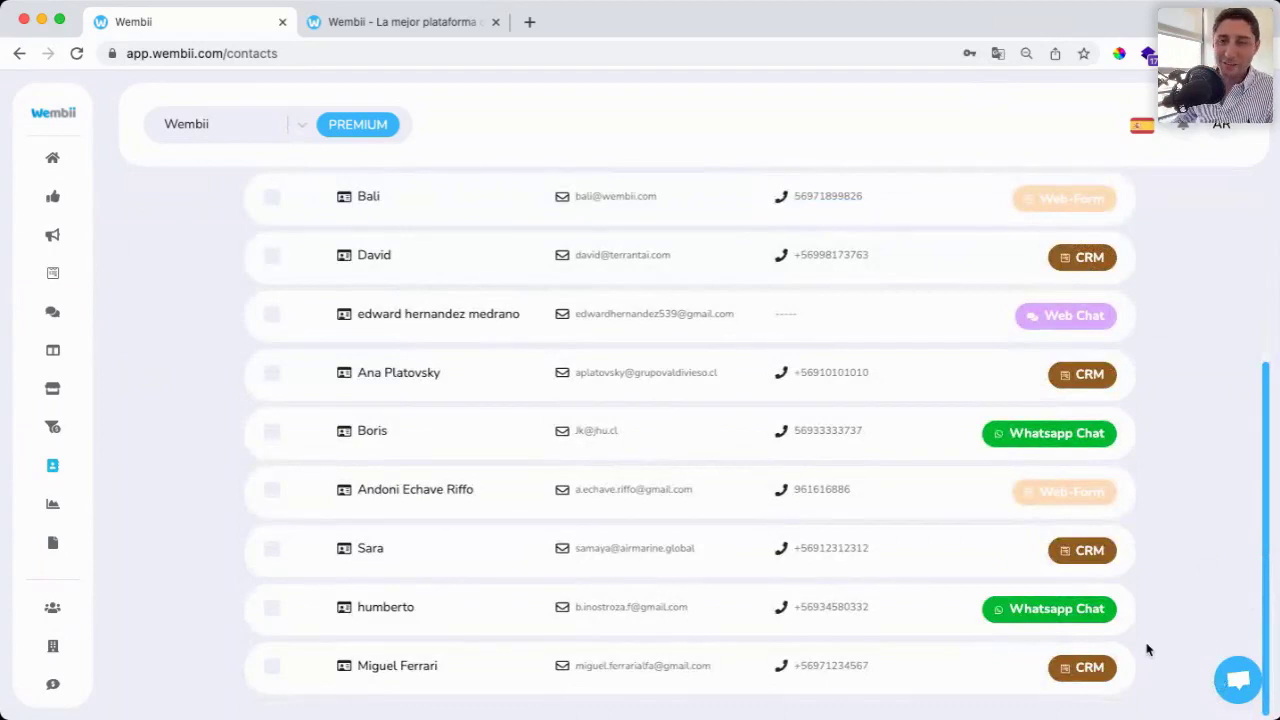
pyautogui.click(1240, 681)
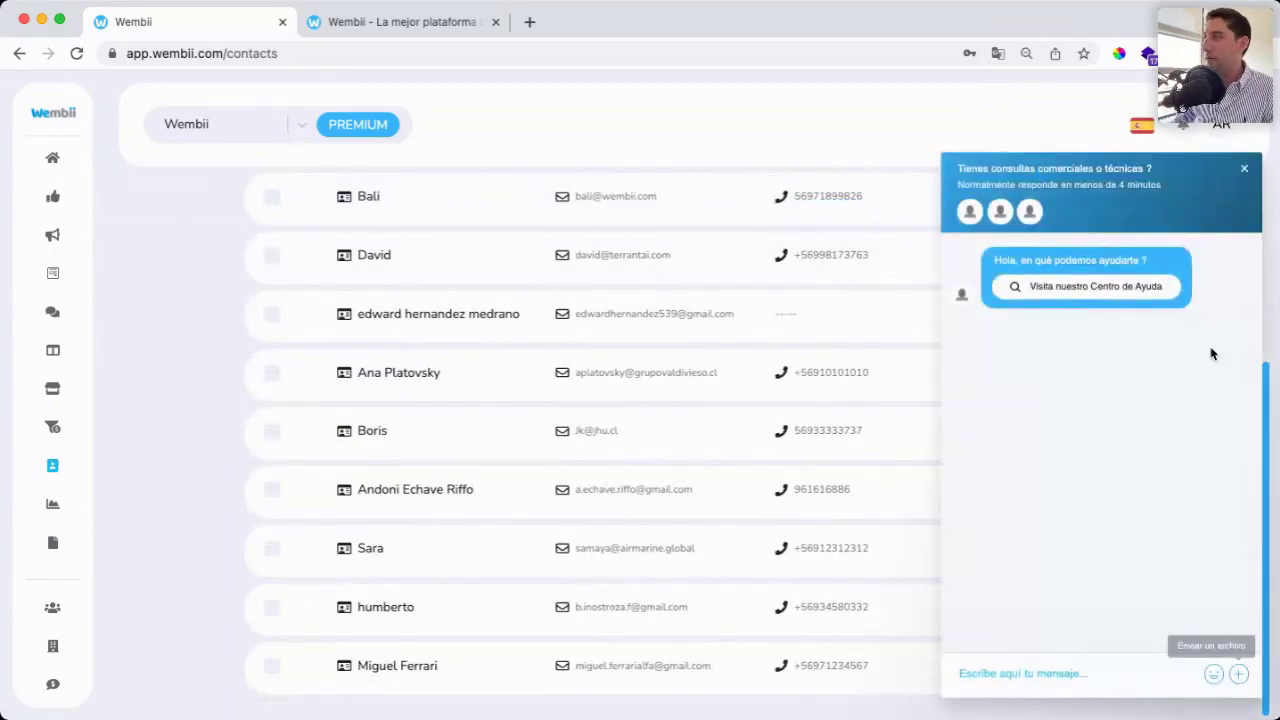
pyautogui.click(1068, 287)
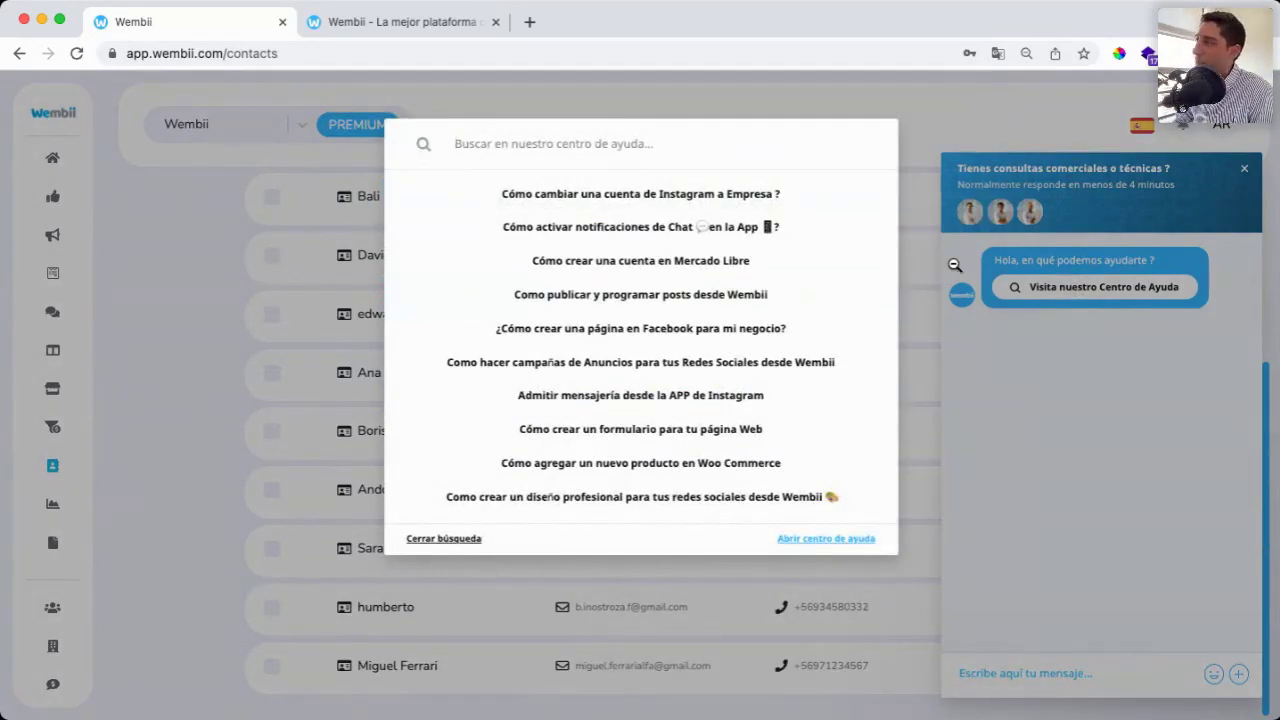
pyautogui.press('Escape')
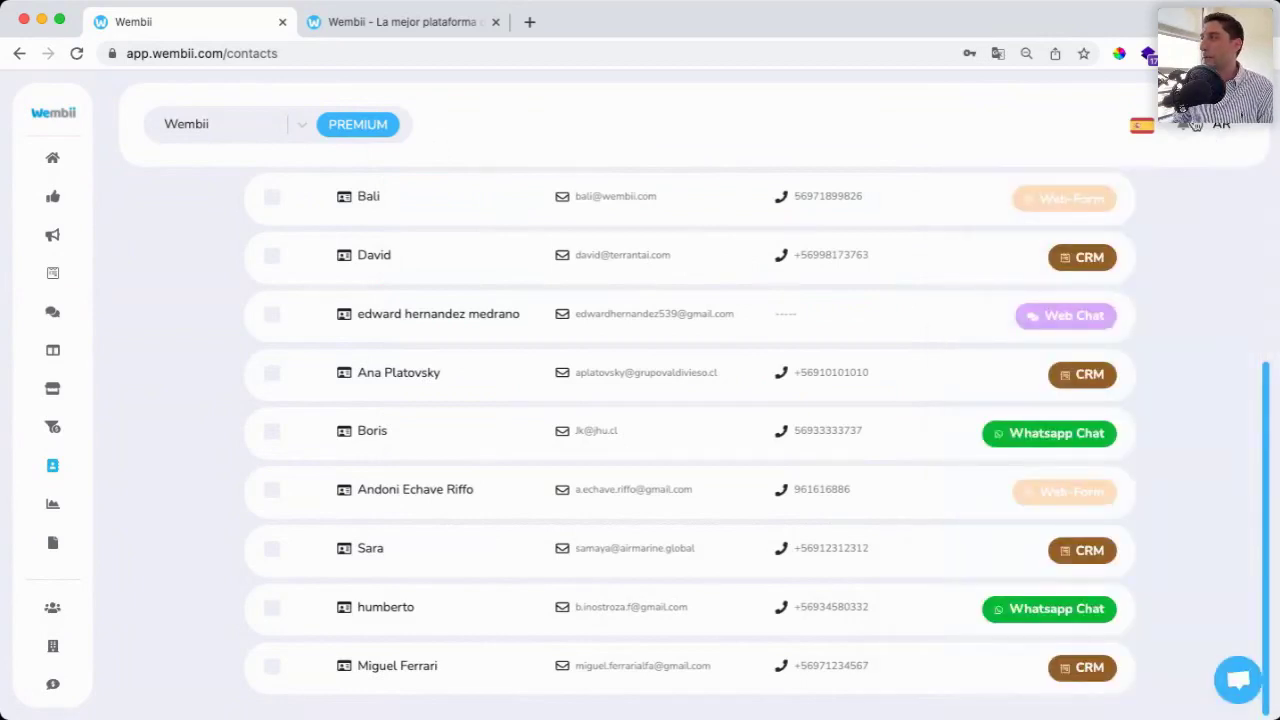
# Step: Check the notifications for the progress of the Mailchimp contact synchronization
pyautogui.click(1183, 124)
pyautogui.click(1258, 269)
pyautogui.click(1195, 125)
pyautogui.click(1196, 126)
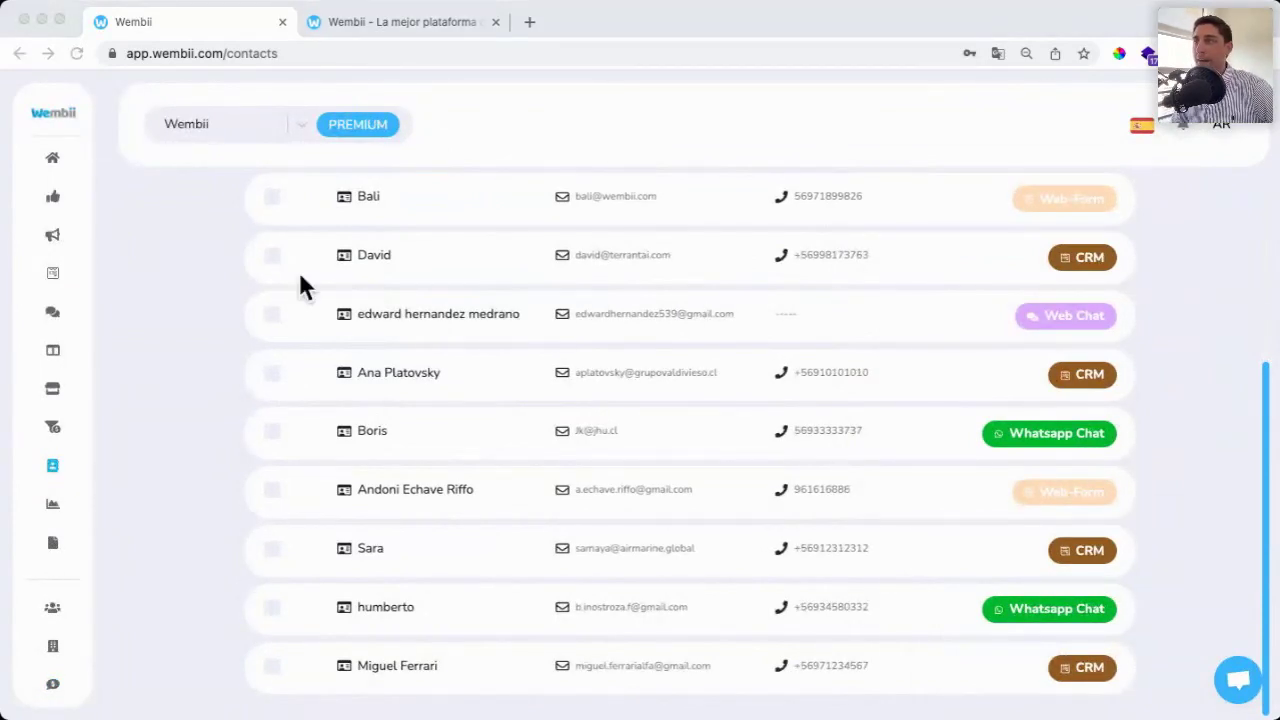
pyautogui.click(52, 160)
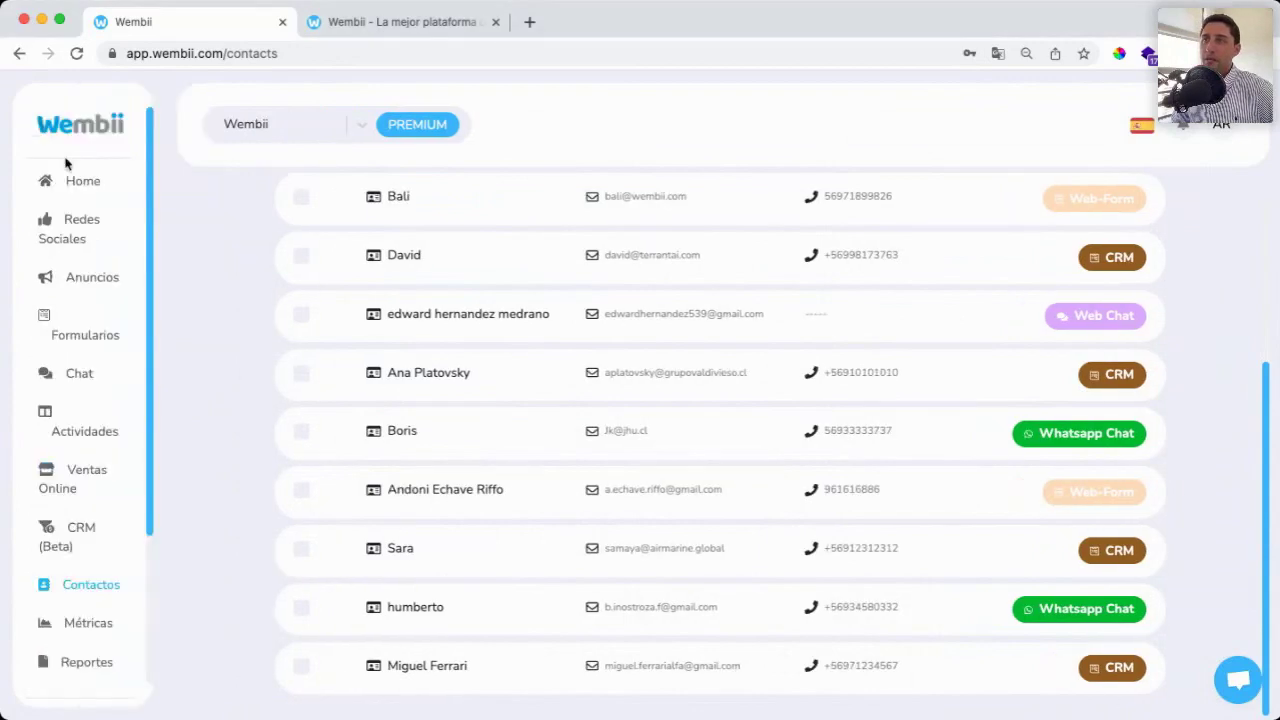